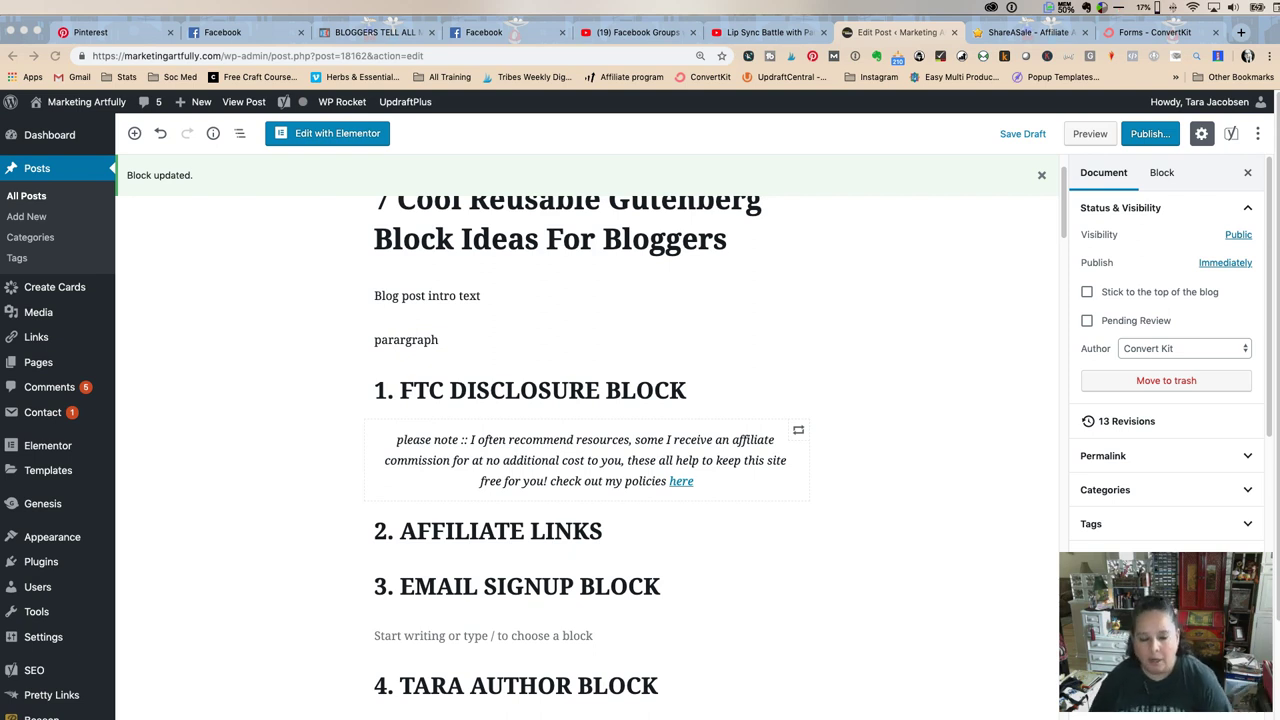
# Step: Remove the FTC Disclosure 1 reusable block from the post
pyautogui.click(521, 456)
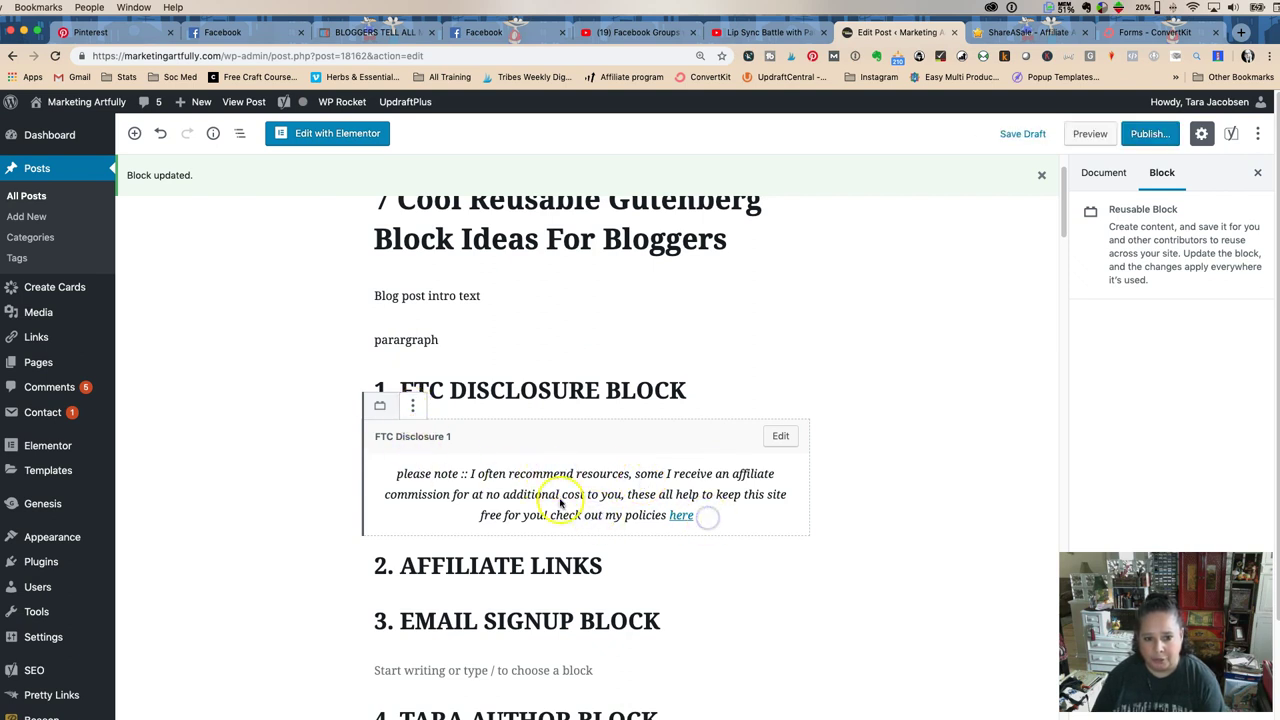
pyautogui.click(780, 436)
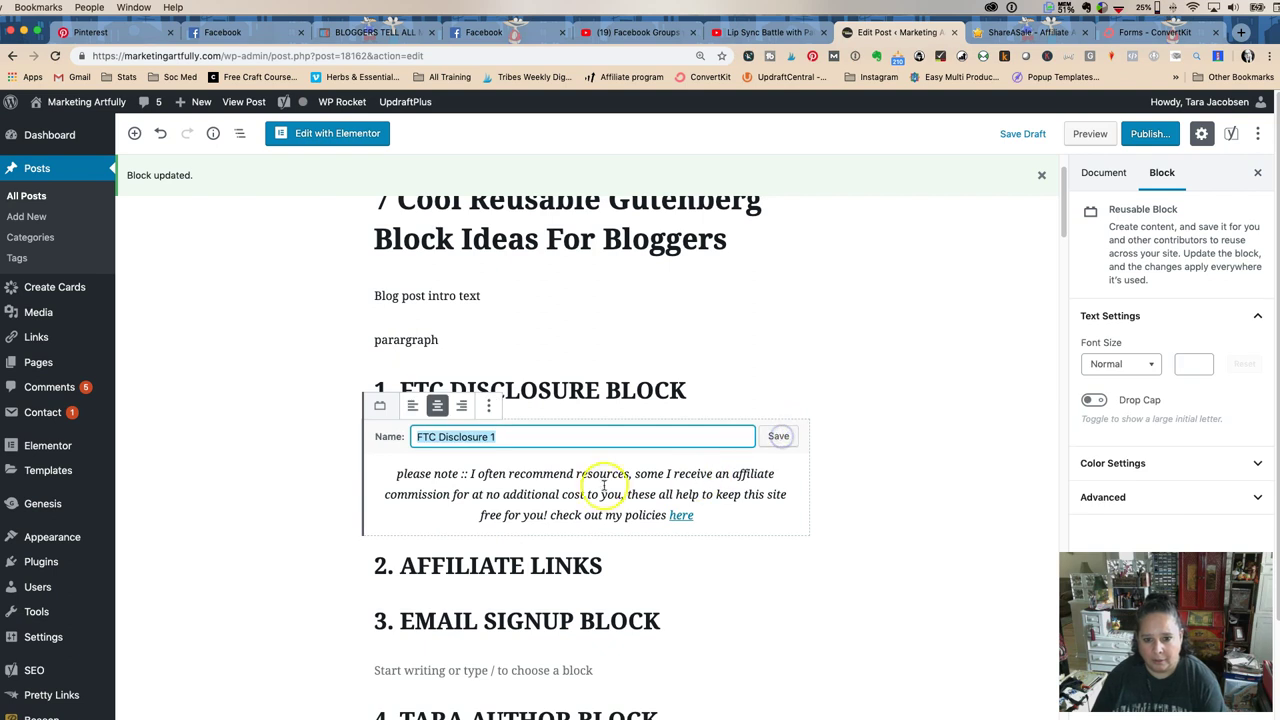
pyautogui.click(488, 405)
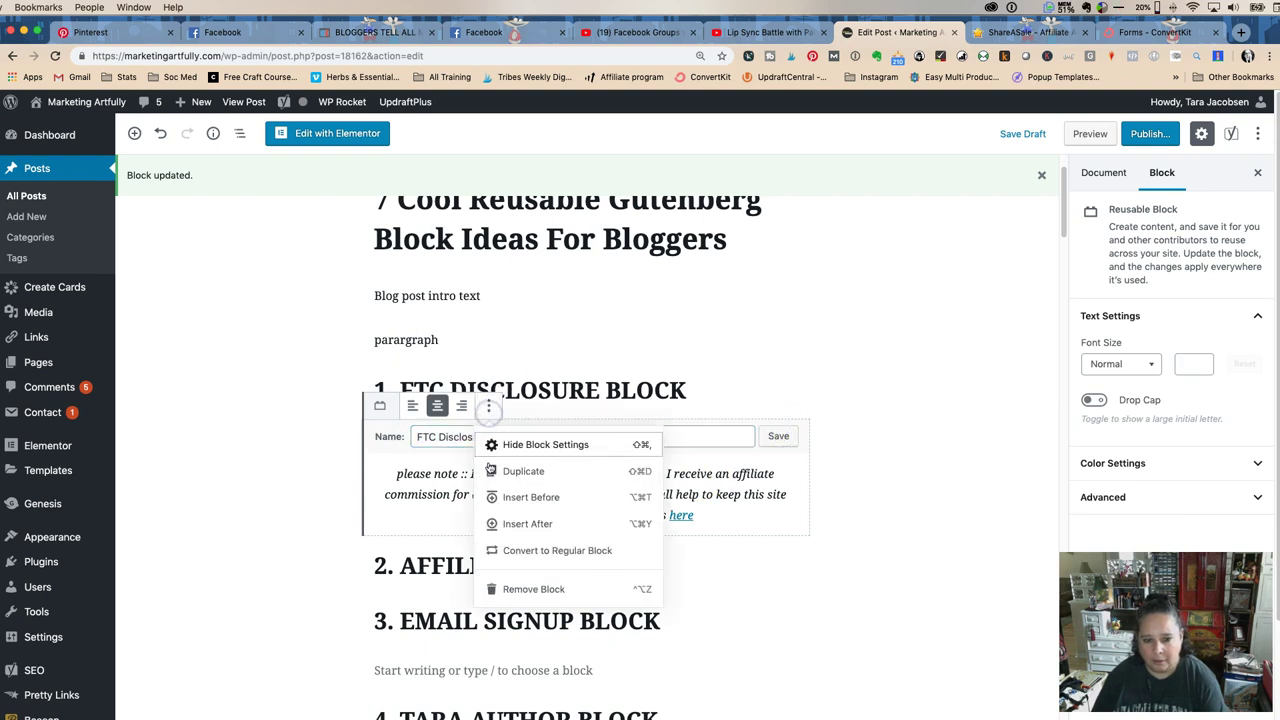
pyautogui.click(520, 588)
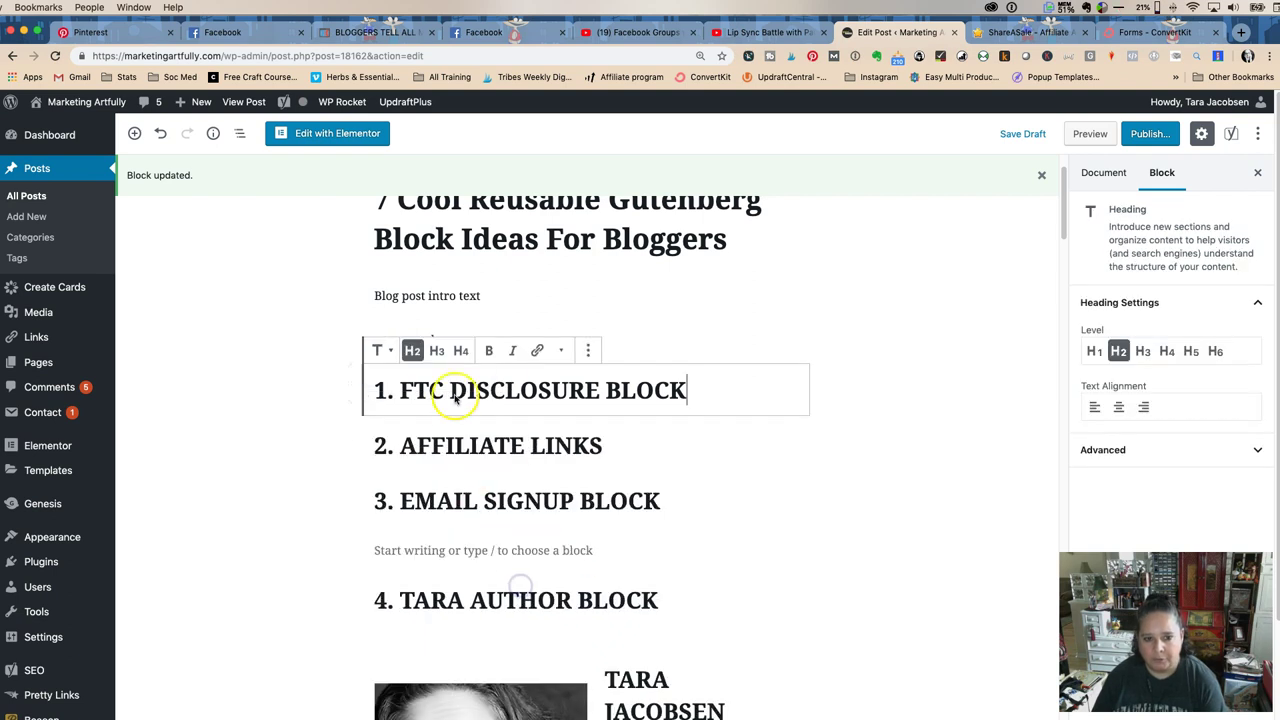
# Step: Reinsert FTC Disclosure 1 under the FTC heading using the /ft inserter
pyautogui.click(678, 425)
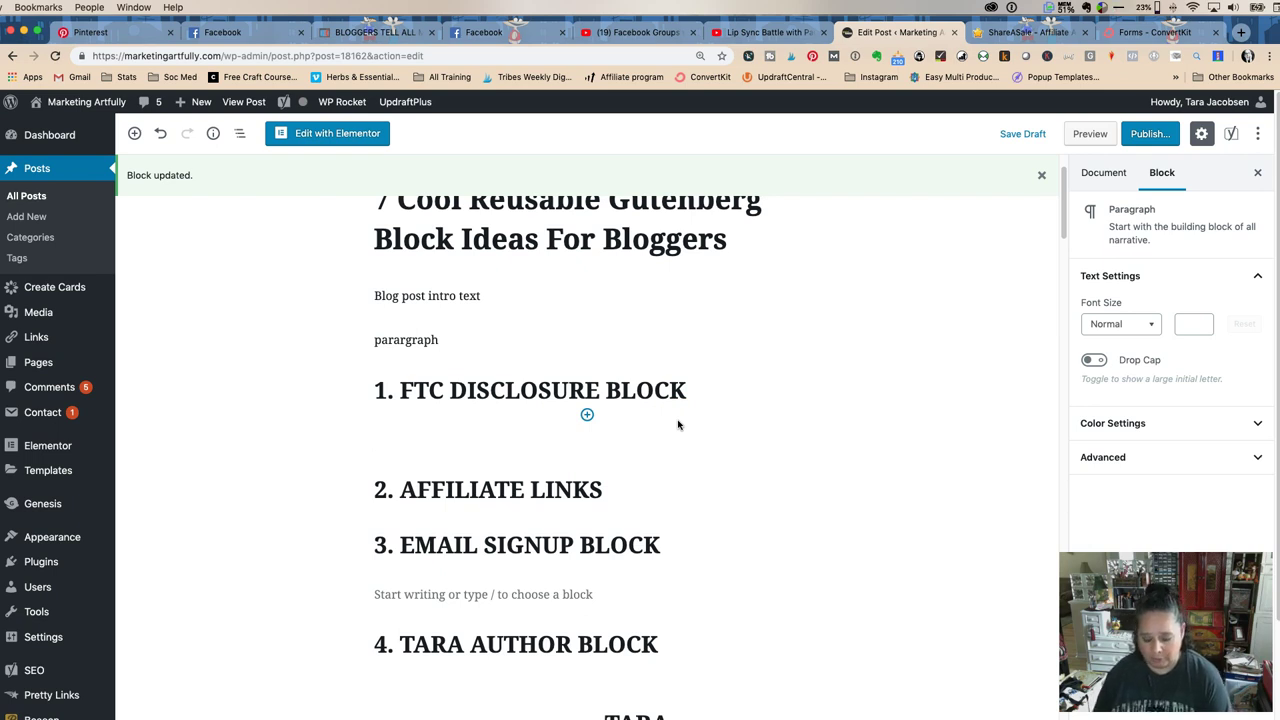
pyautogui.write('/')
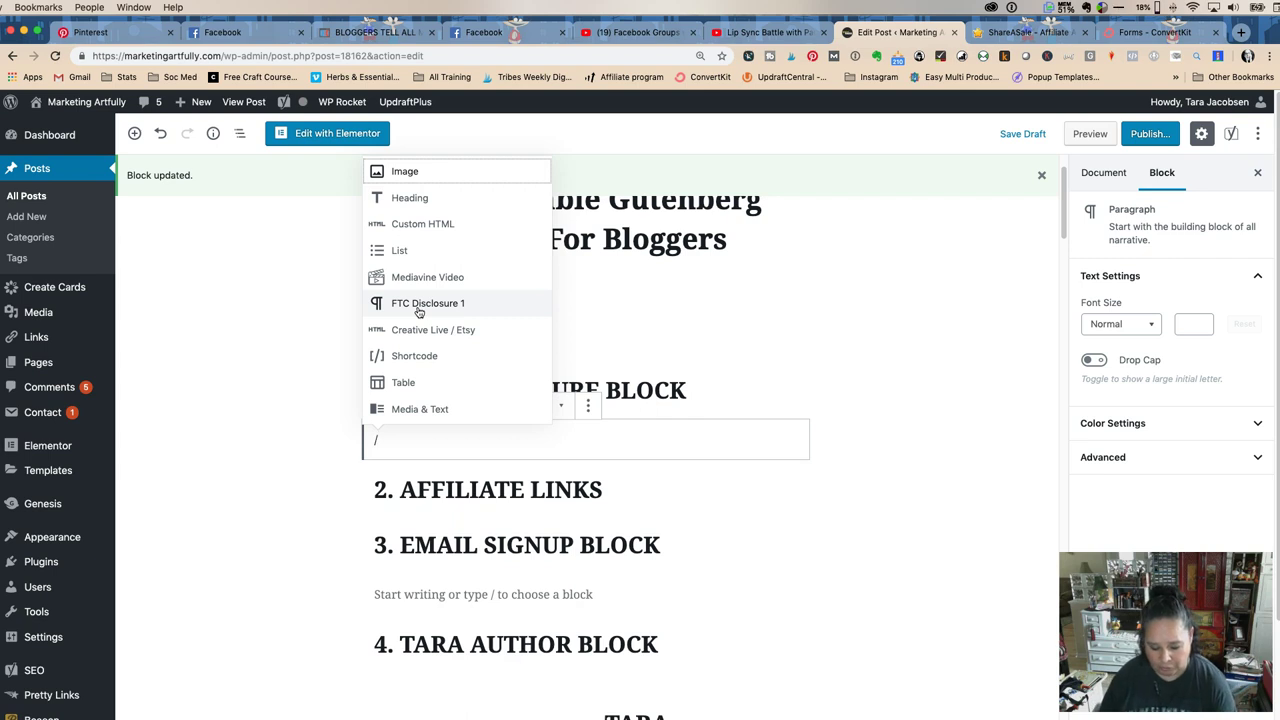
pyautogui.write('ft')
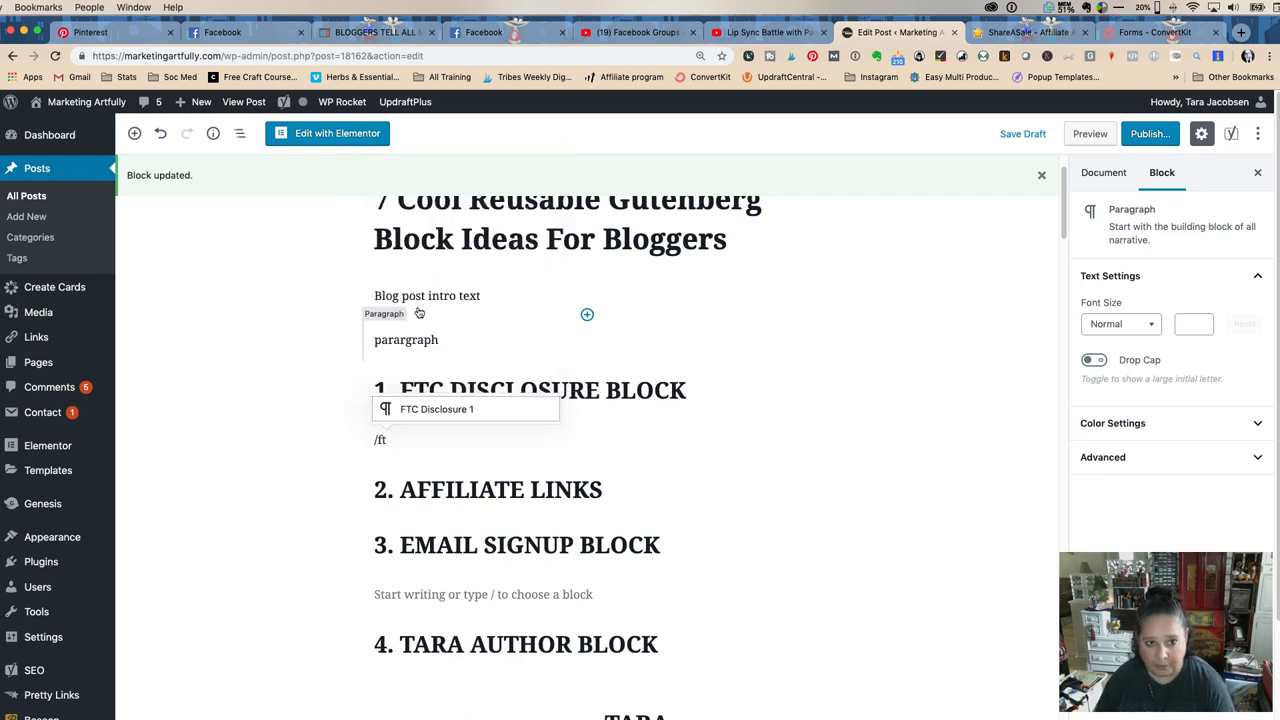
pyautogui.click(423, 410)
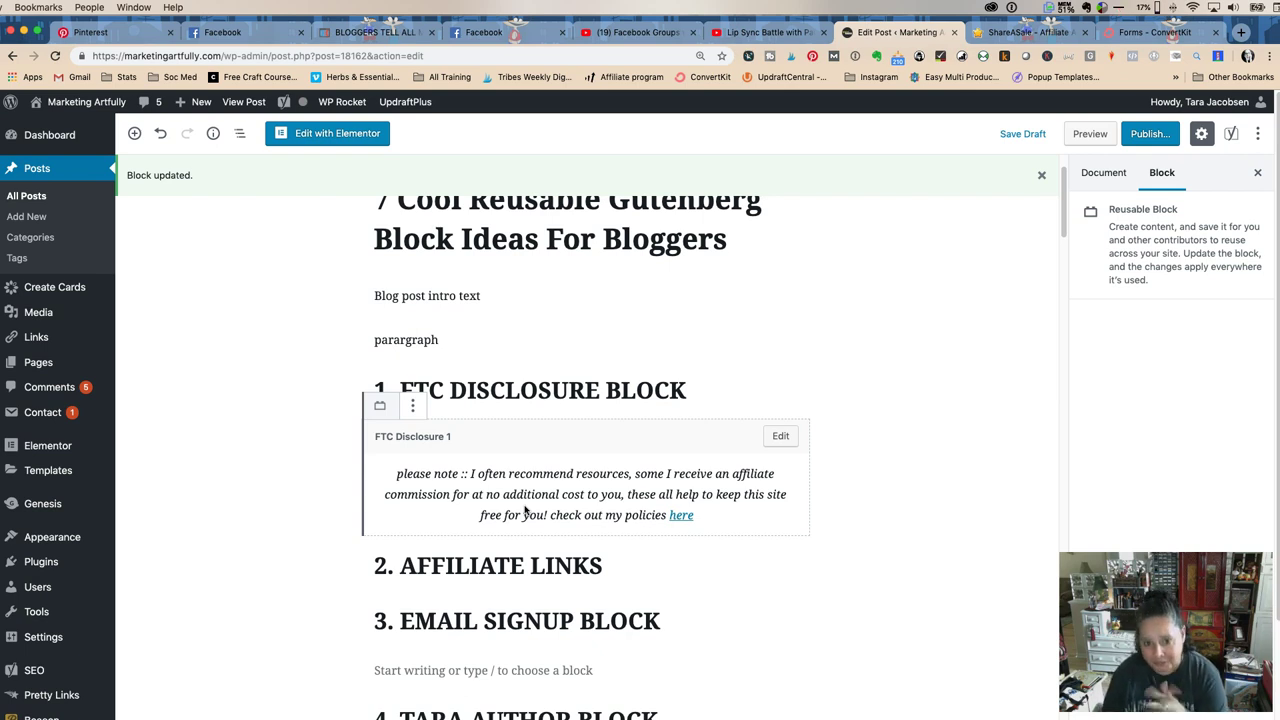
# Step: Save the post as a draft and open Installed Plugins in a new tab
pyautogui.click(1020, 133)
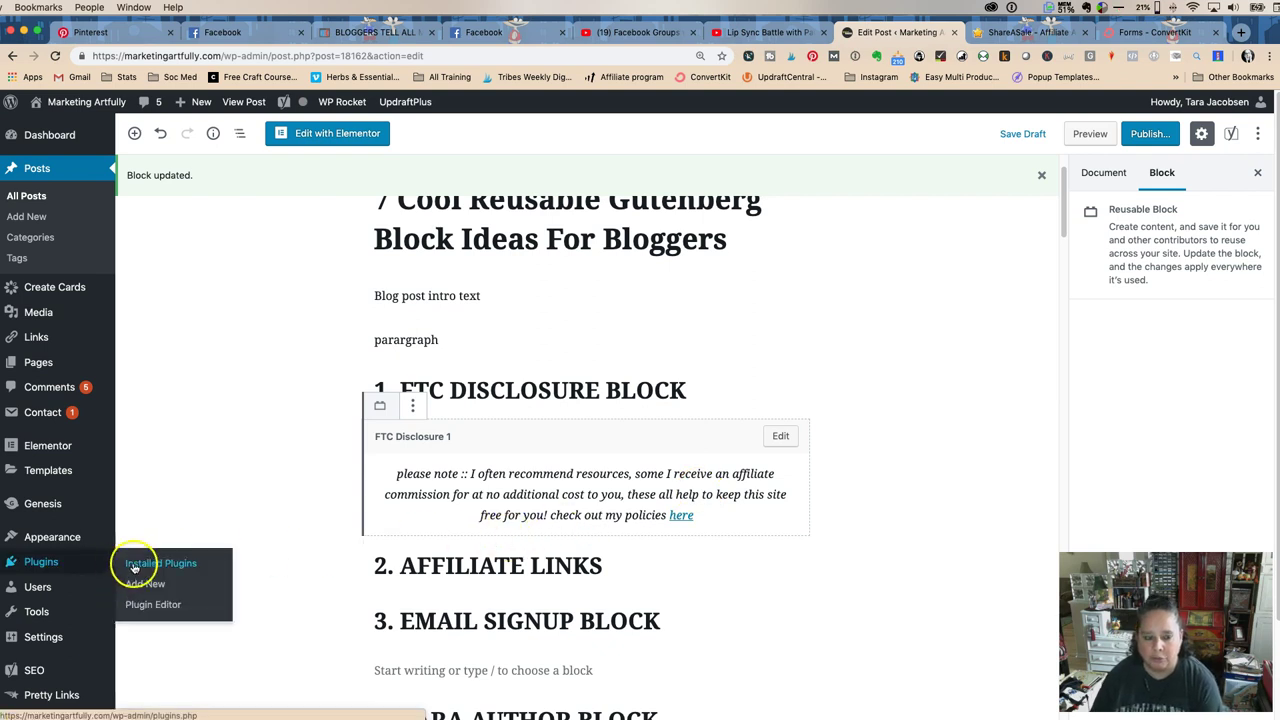
pyautogui.click(226, 472)
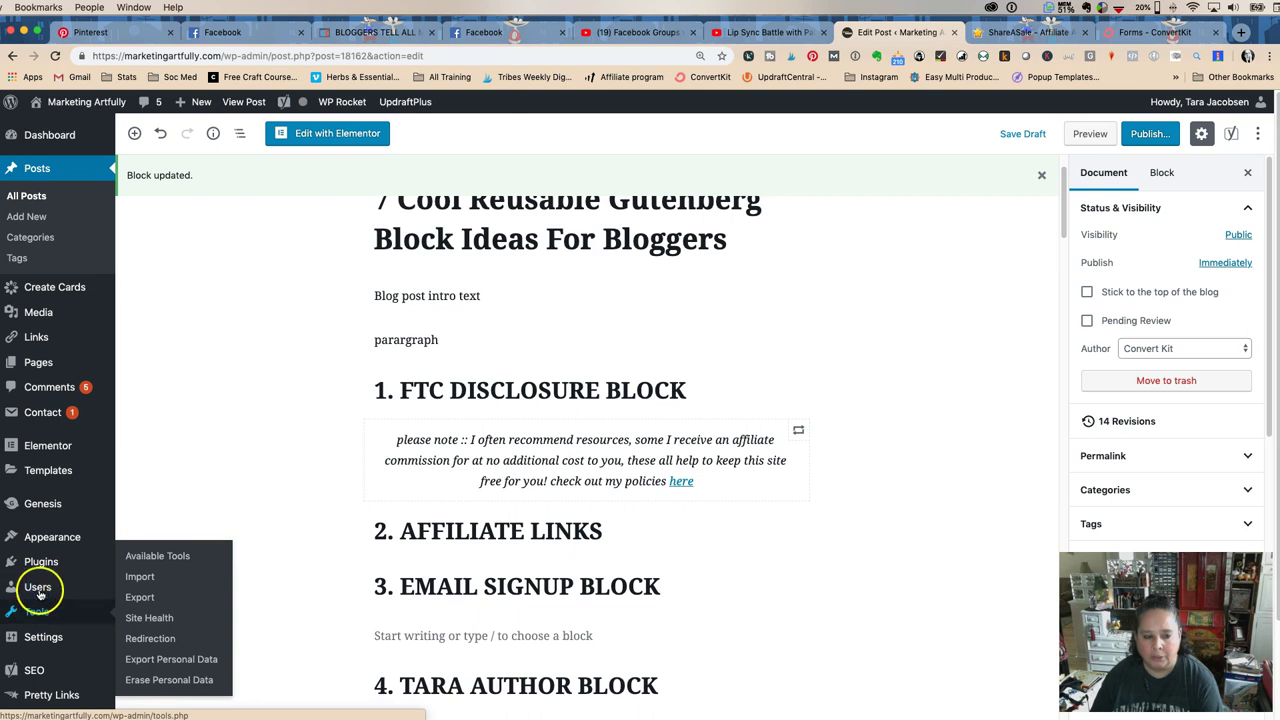
pyautogui.moveTo(45, 562)
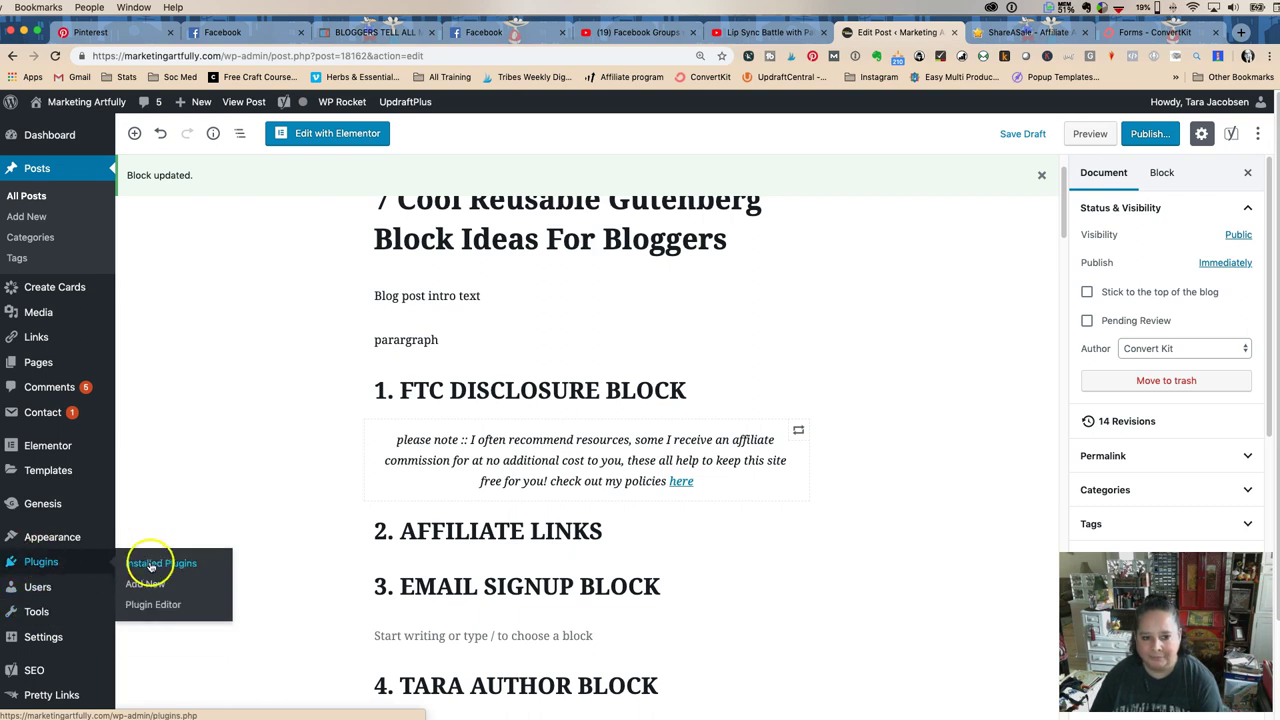
pyautogui.rightClick(150, 566)
pyautogui.click(210, 568)
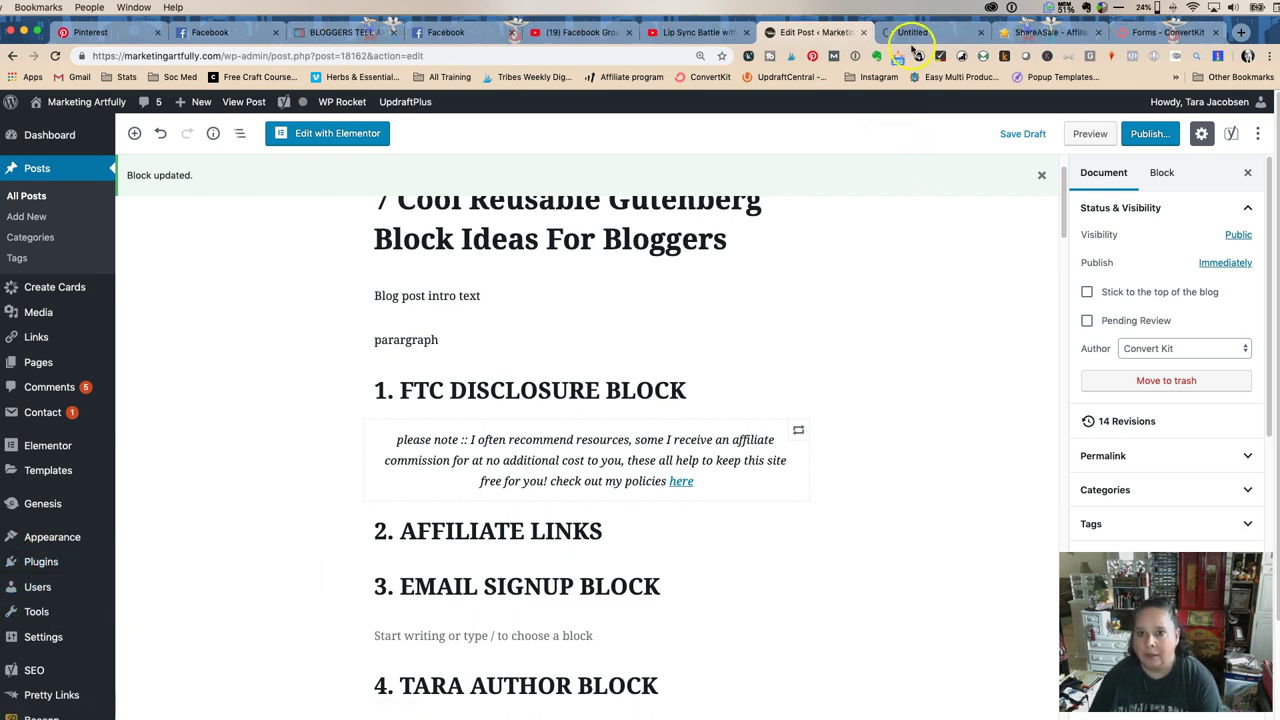
pyautogui.click(912, 32)
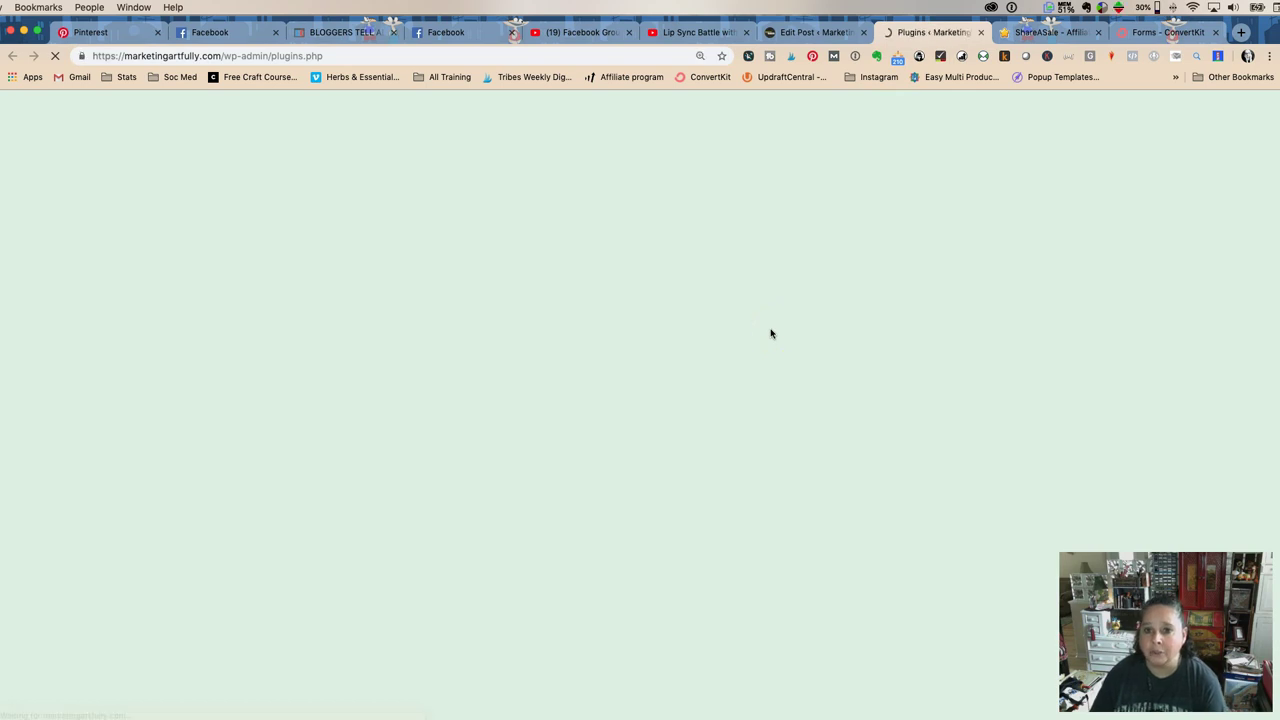
# Step: Go to the Ultimate Addons for Gutenberg (UAG) settings page
pyautogui.scroll(-10, 414, 534)
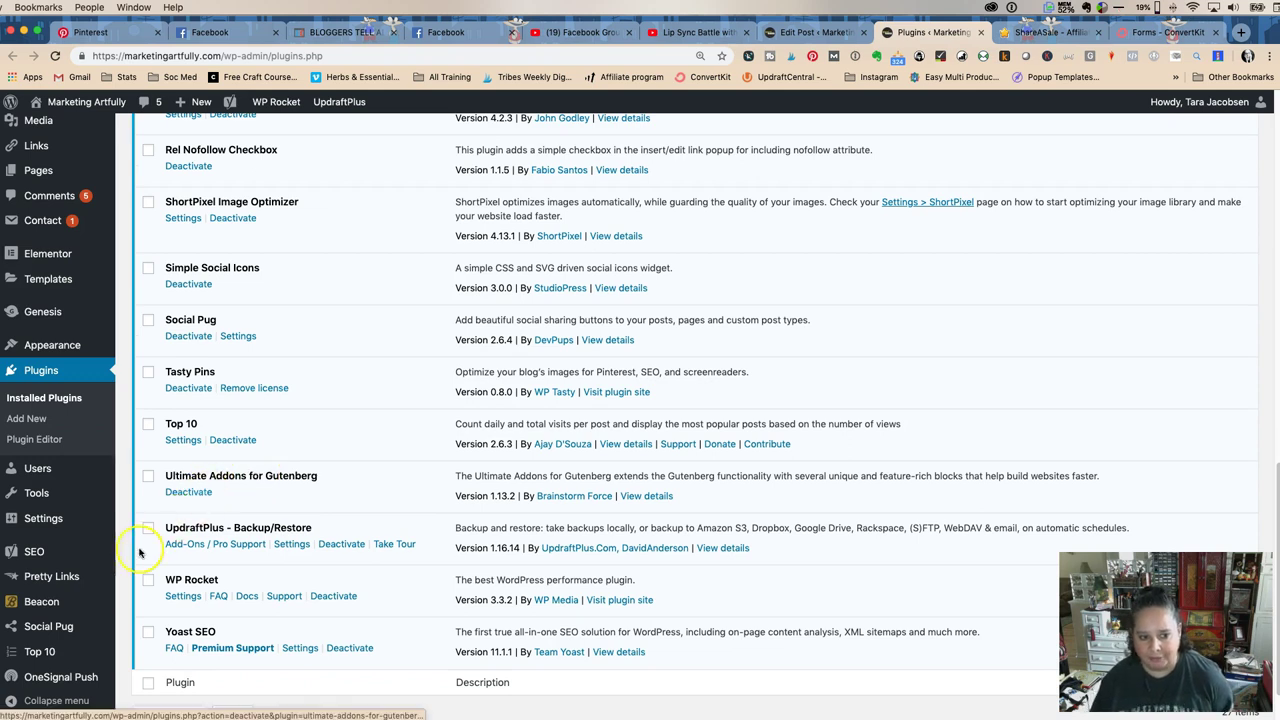
pyautogui.moveTo(60, 588)
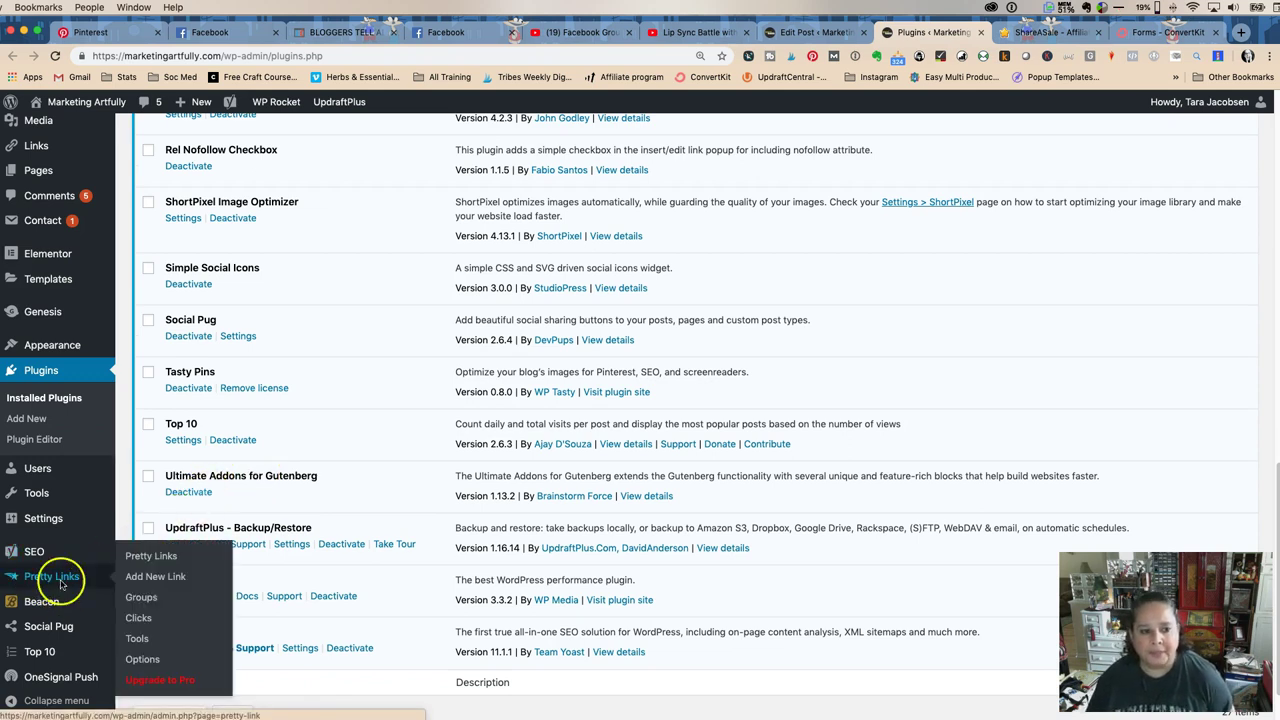
pyautogui.moveTo(52, 518)
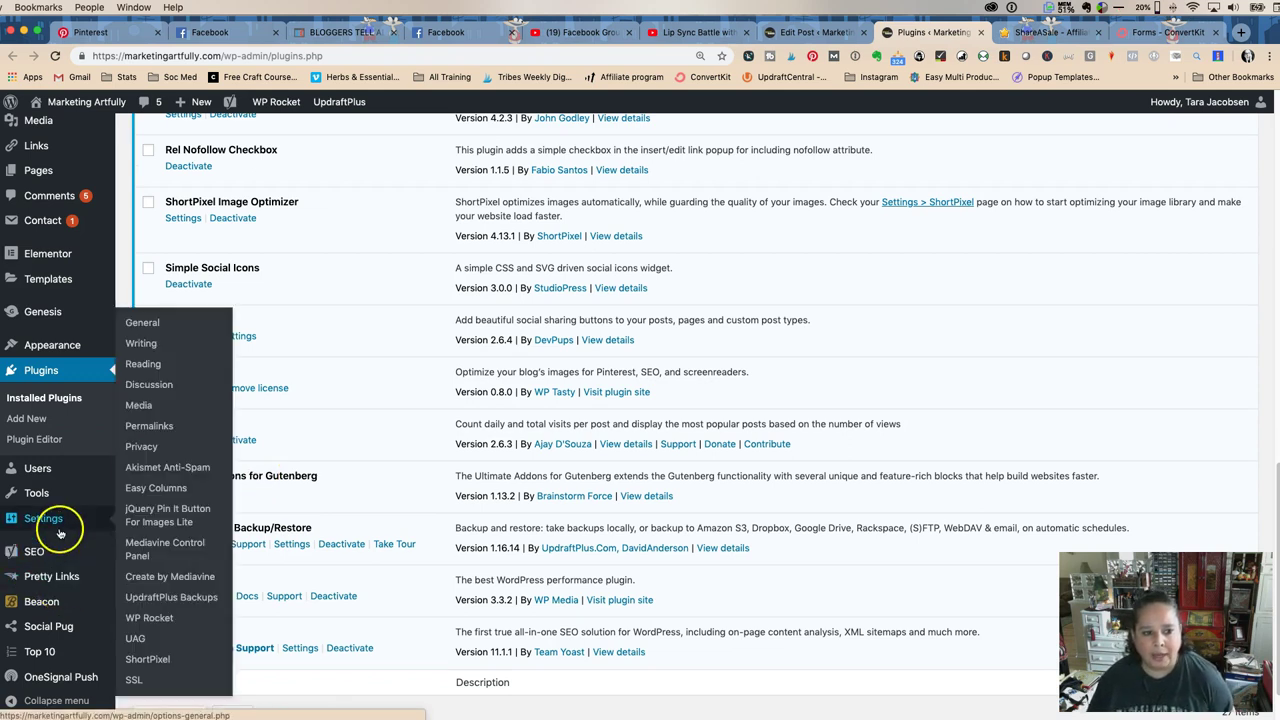
pyautogui.click(137, 639)
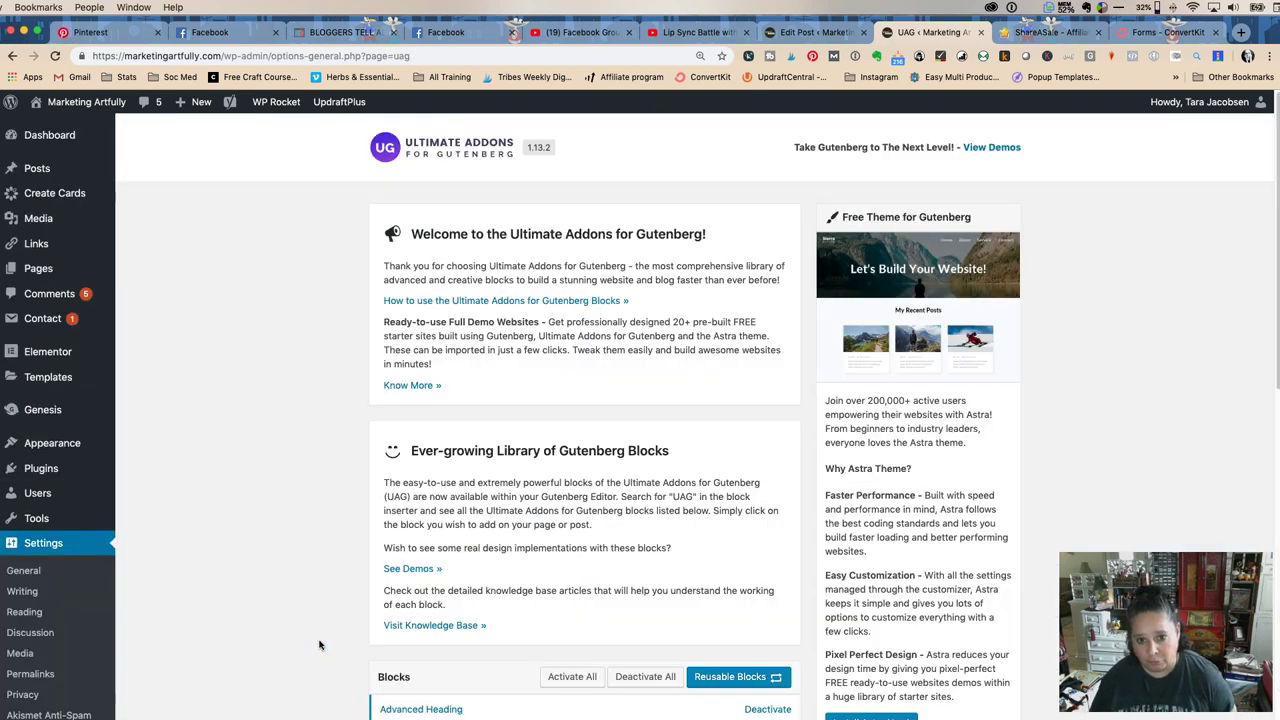
pyautogui.scroll(-3, 319, 645)
# Step: Open FTC Disclosure 1 for editing and remove the link from the word 'here'
pyautogui.click(722, 440)
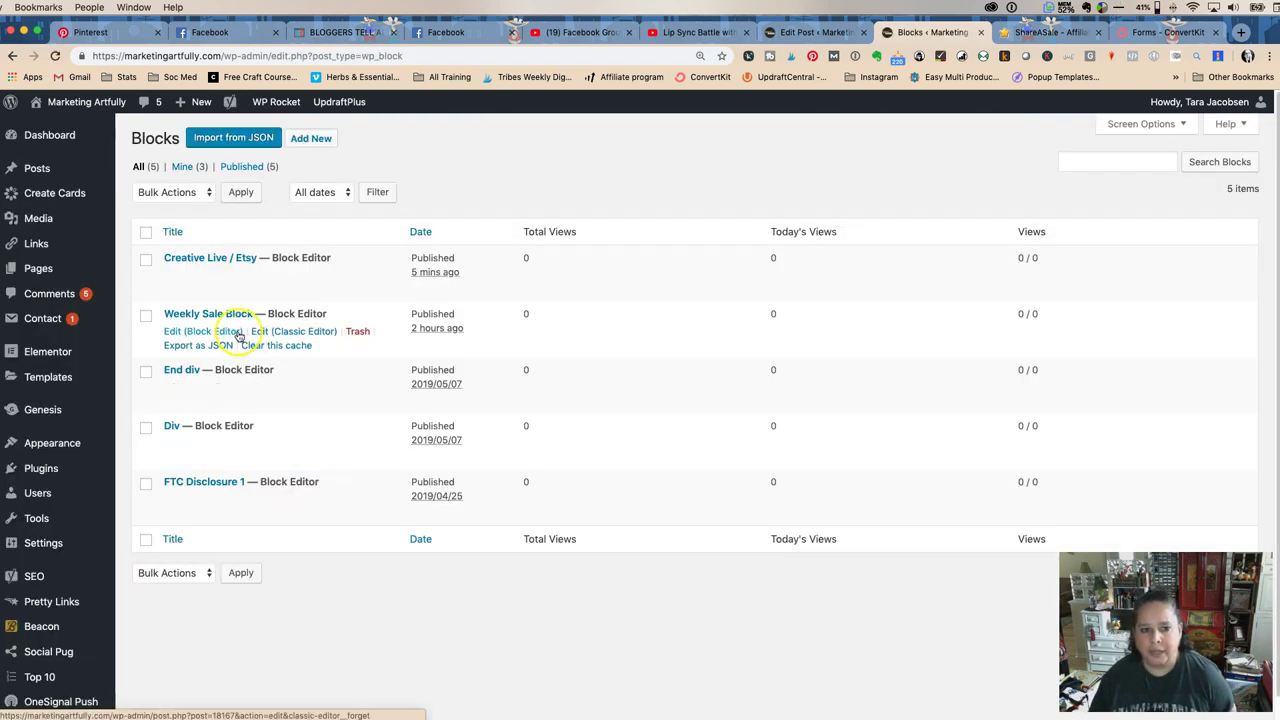
pyautogui.click(204, 484)
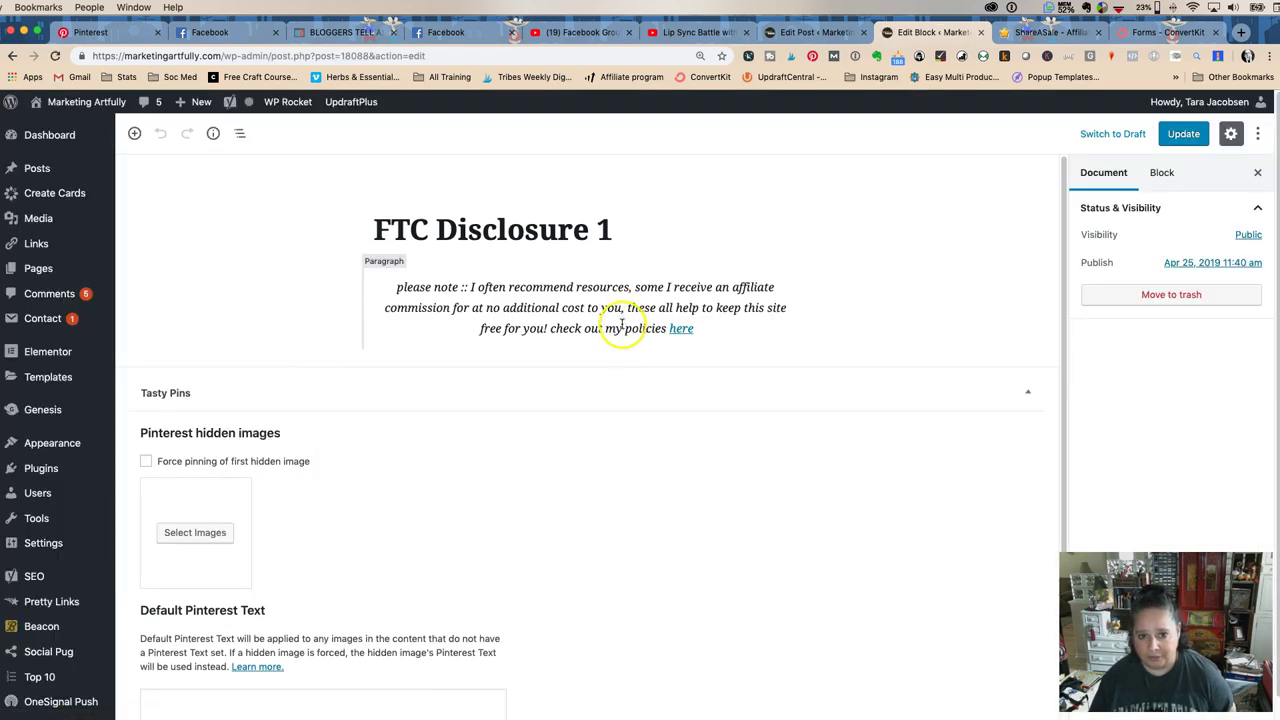
pyautogui.click(655, 329)
pyautogui.click(683, 328)
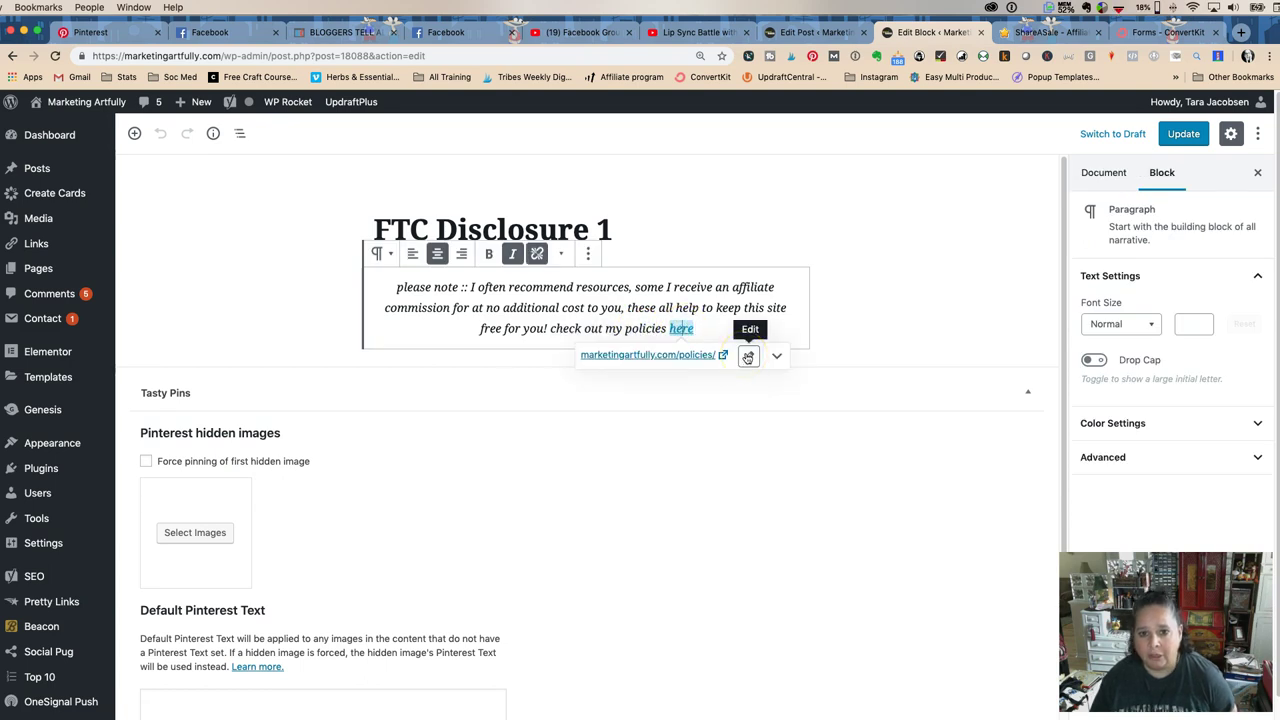
pyautogui.click(748, 357)
pyautogui.tripleClick(697, 355)
pyautogui.press('super+c')
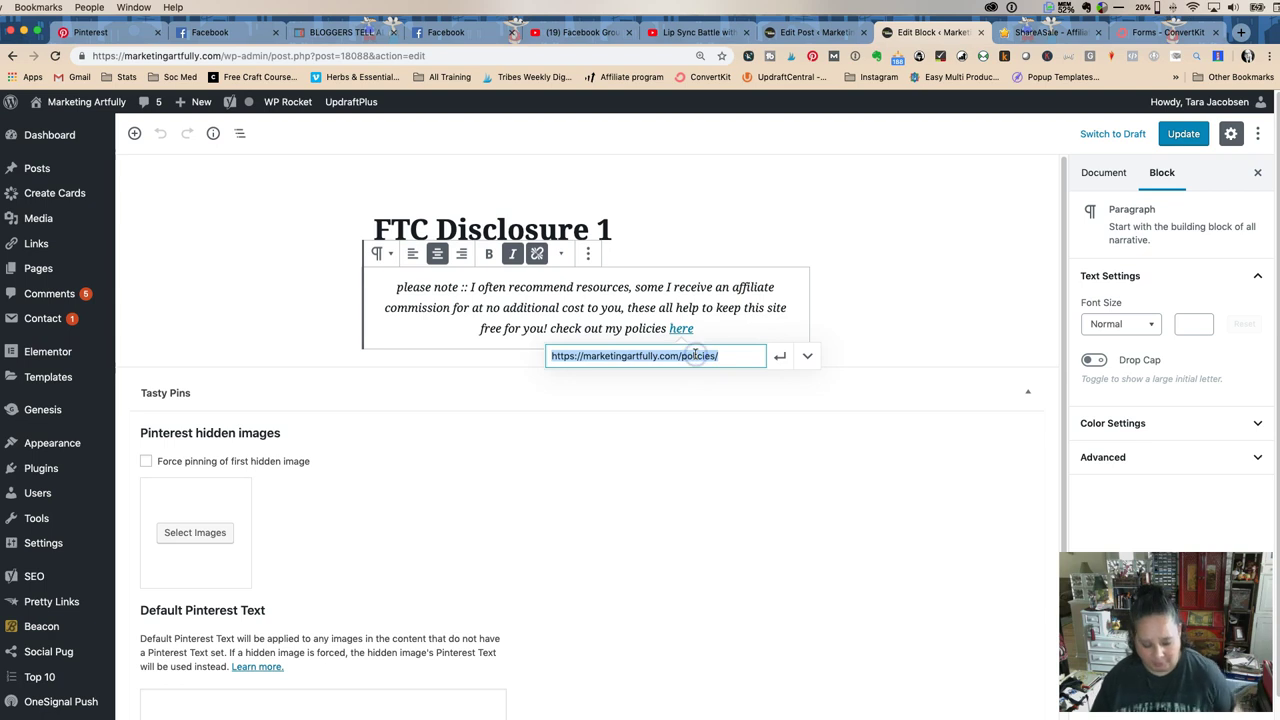
pyautogui.press('BackSpace')
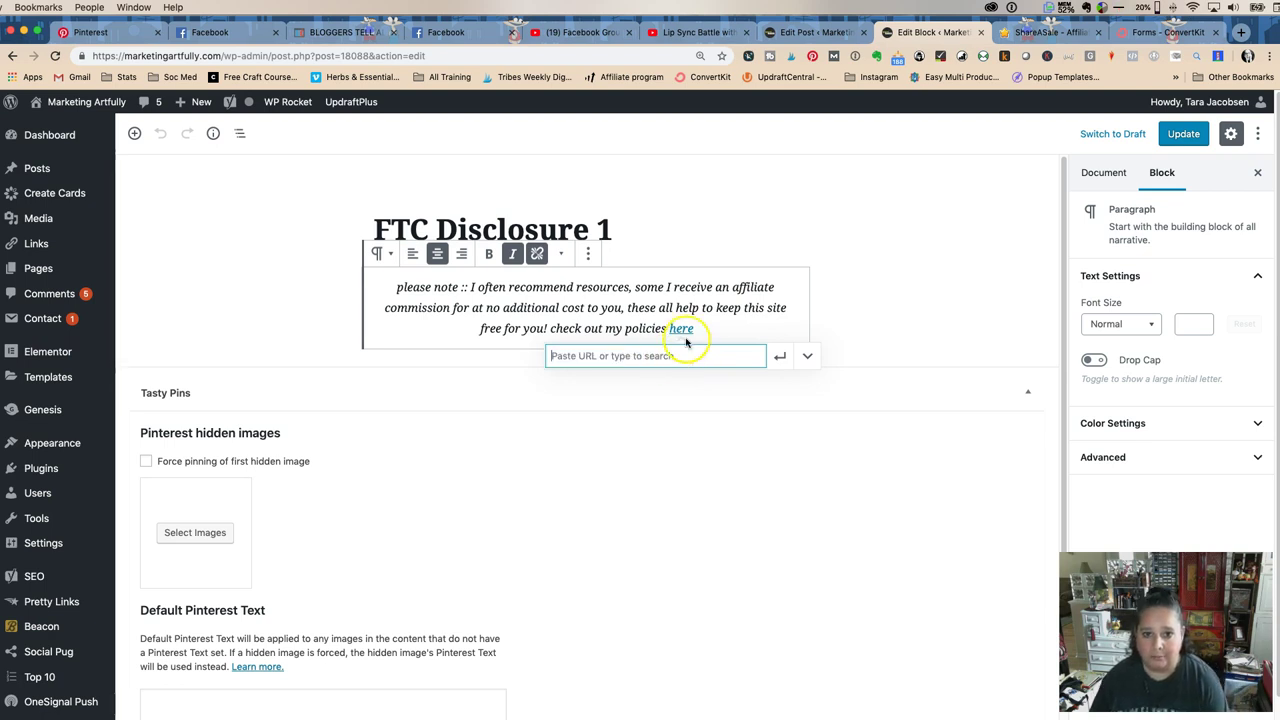
pyautogui.click(789, 330)
pyautogui.click(677, 330)
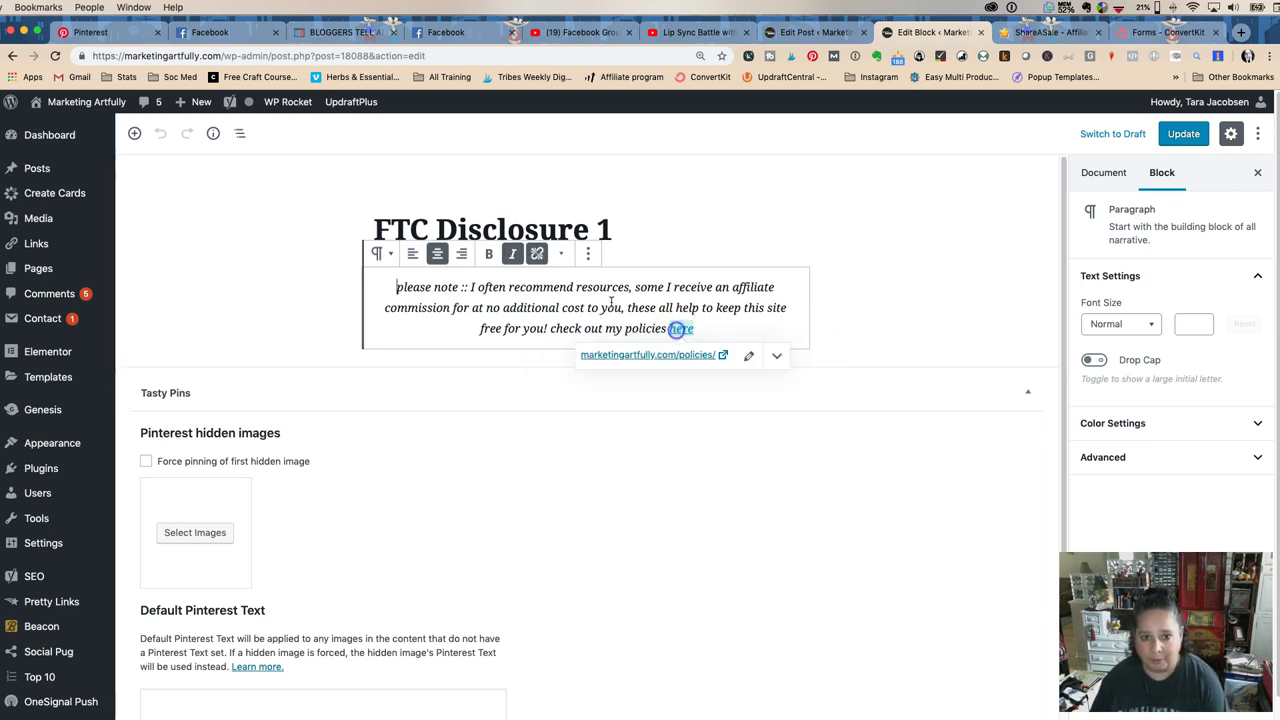
pyautogui.click(537, 253)
# Step: Link the word 'policies' to the pasted policies URL, opening in a new tab
pyautogui.moveTo(586, 306); pyautogui.dragTo(628, 312)
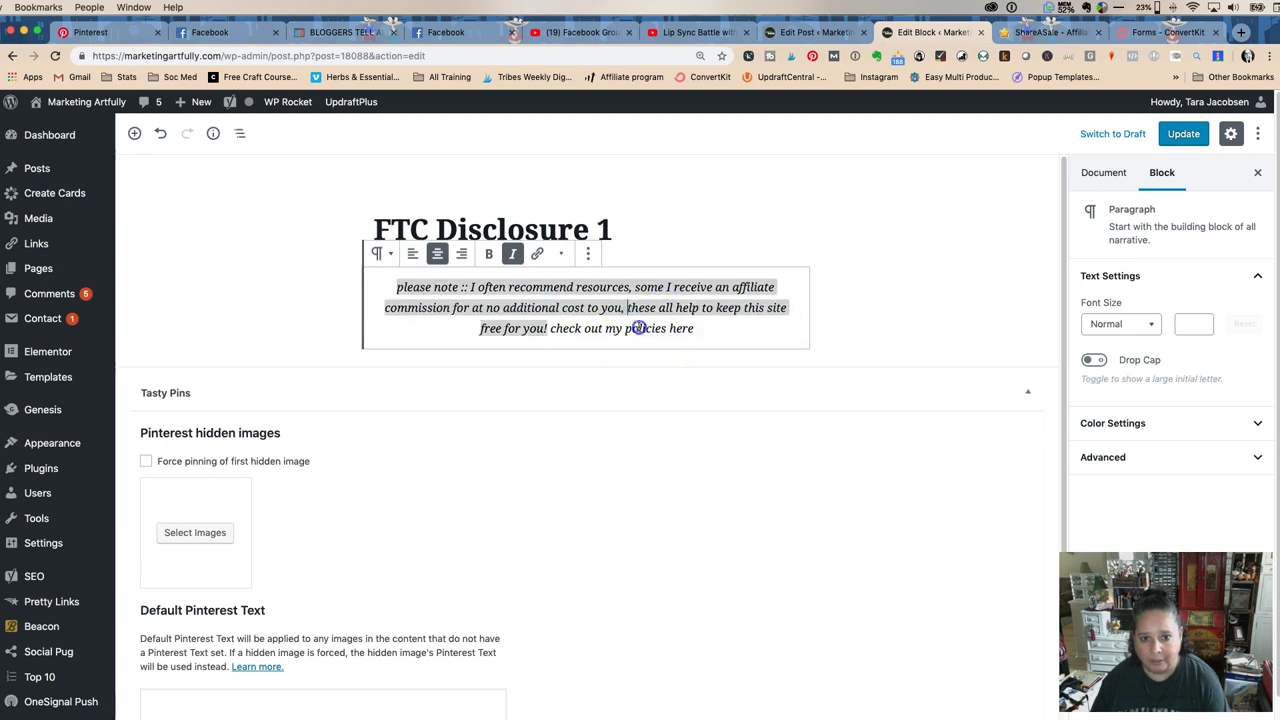
pyautogui.doubleClick(640, 328)
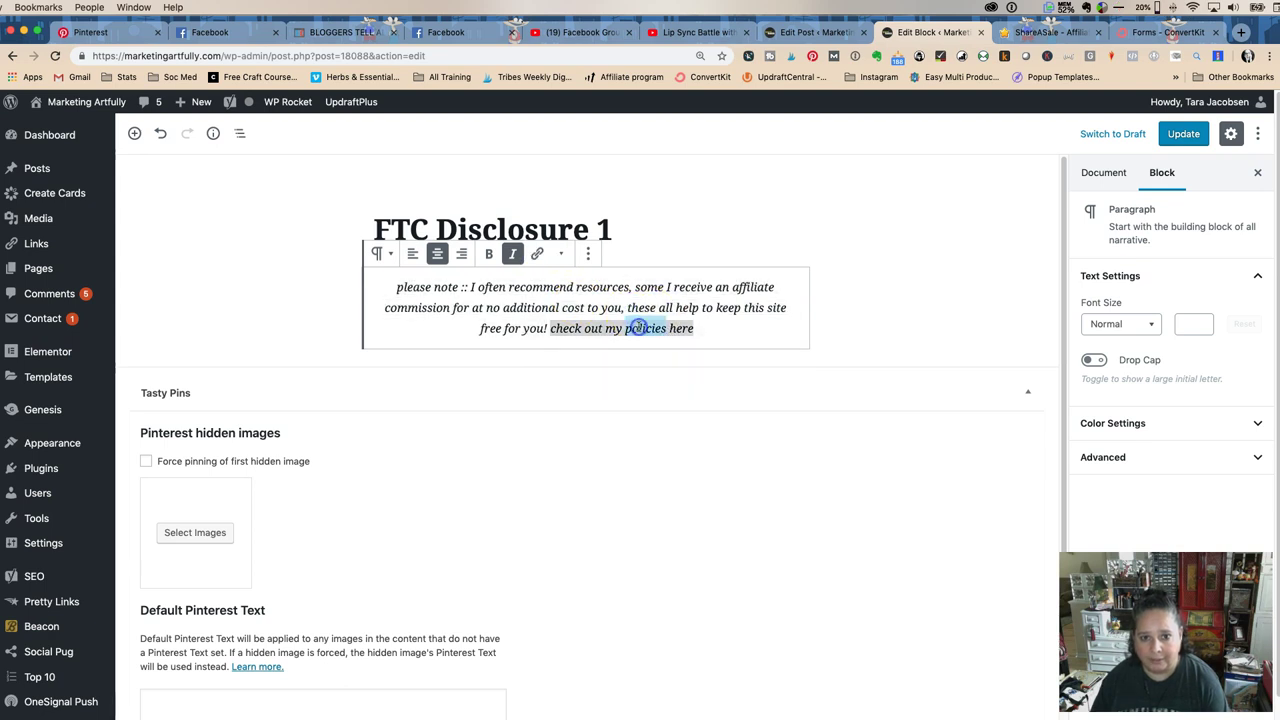
pyautogui.click(537, 254)
pyautogui.press('super+v')
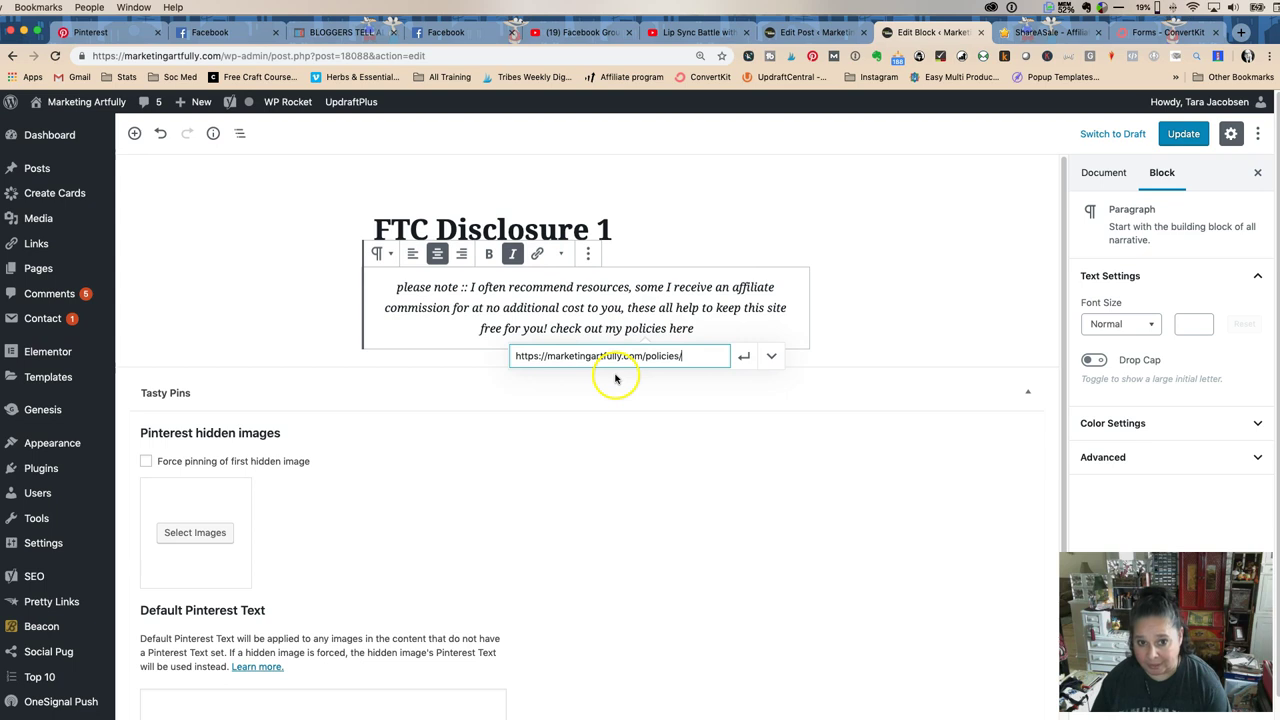
pyautogui.click(744, 356)
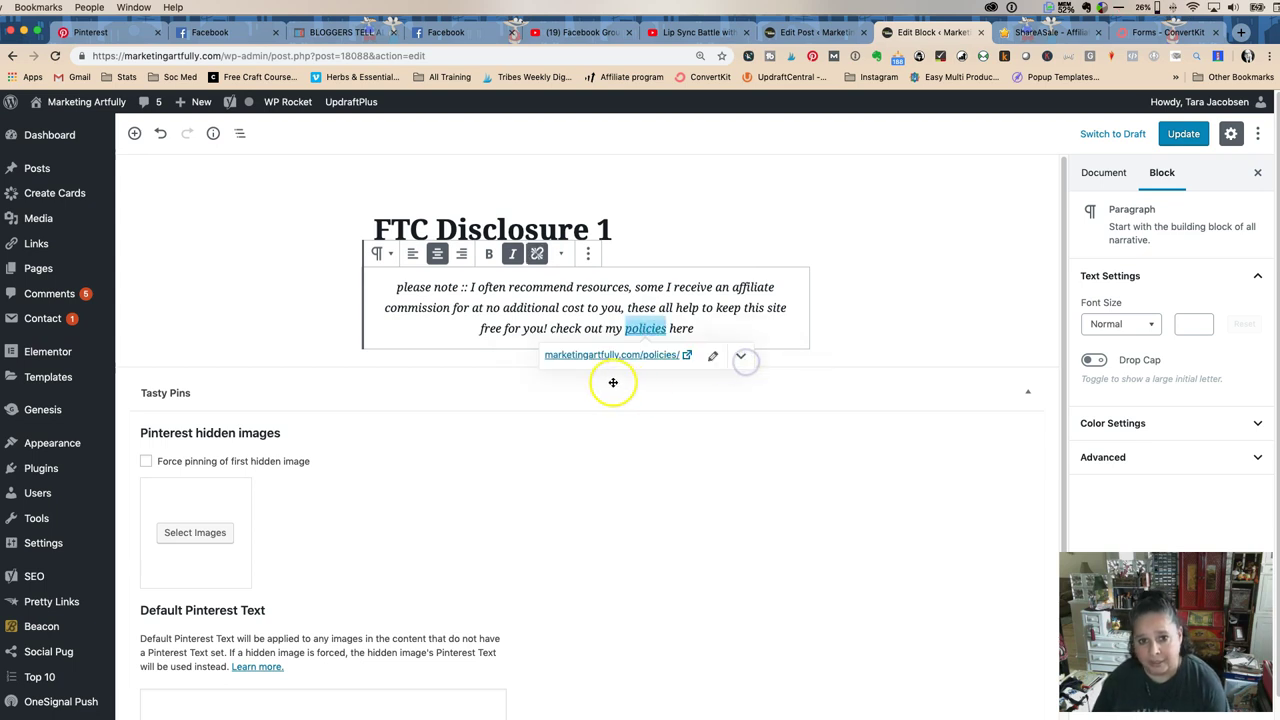
pyautogui.click(740, 357)
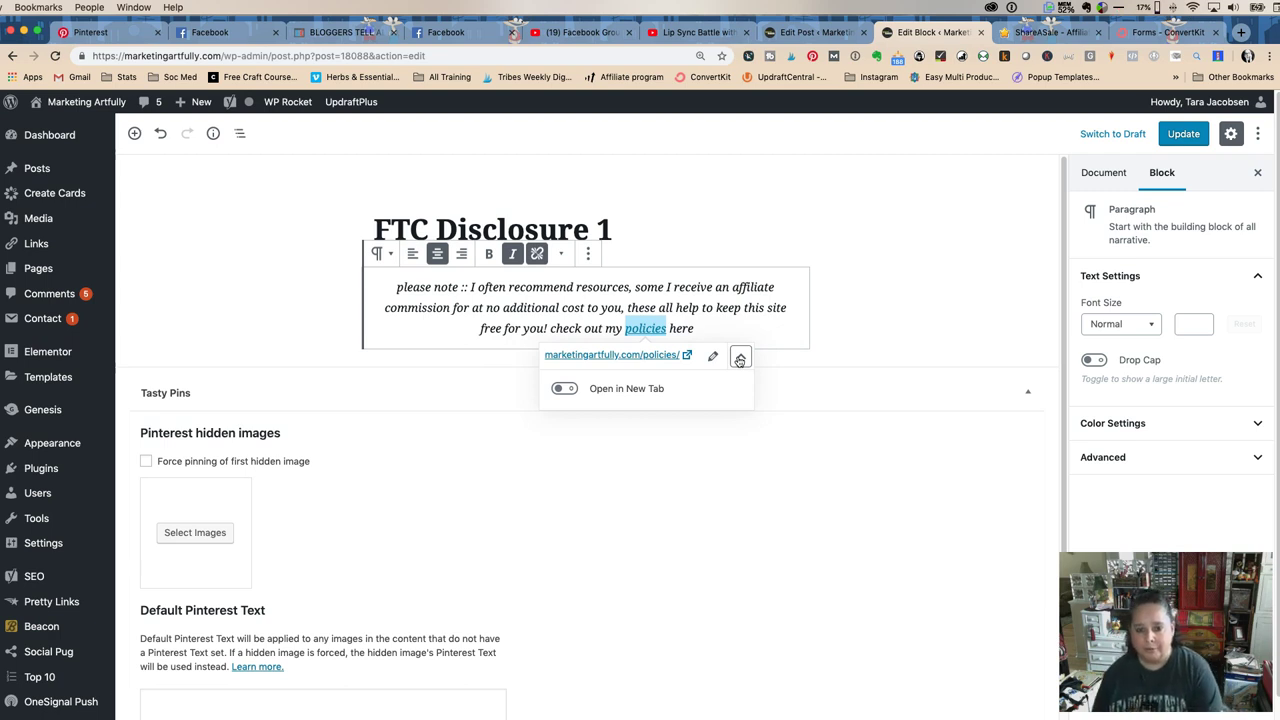
pyautogui.click(567, 389)
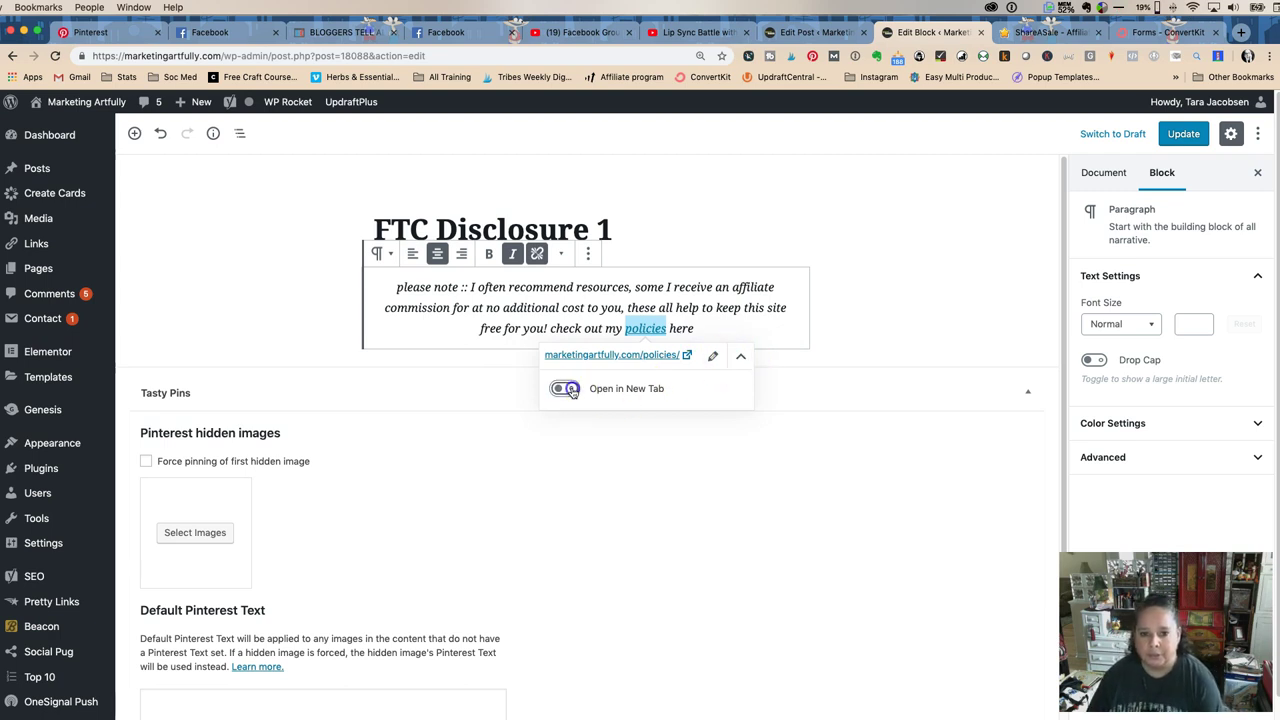
pyautogui.click(739, 359)
pyautogui.click(738, 361)
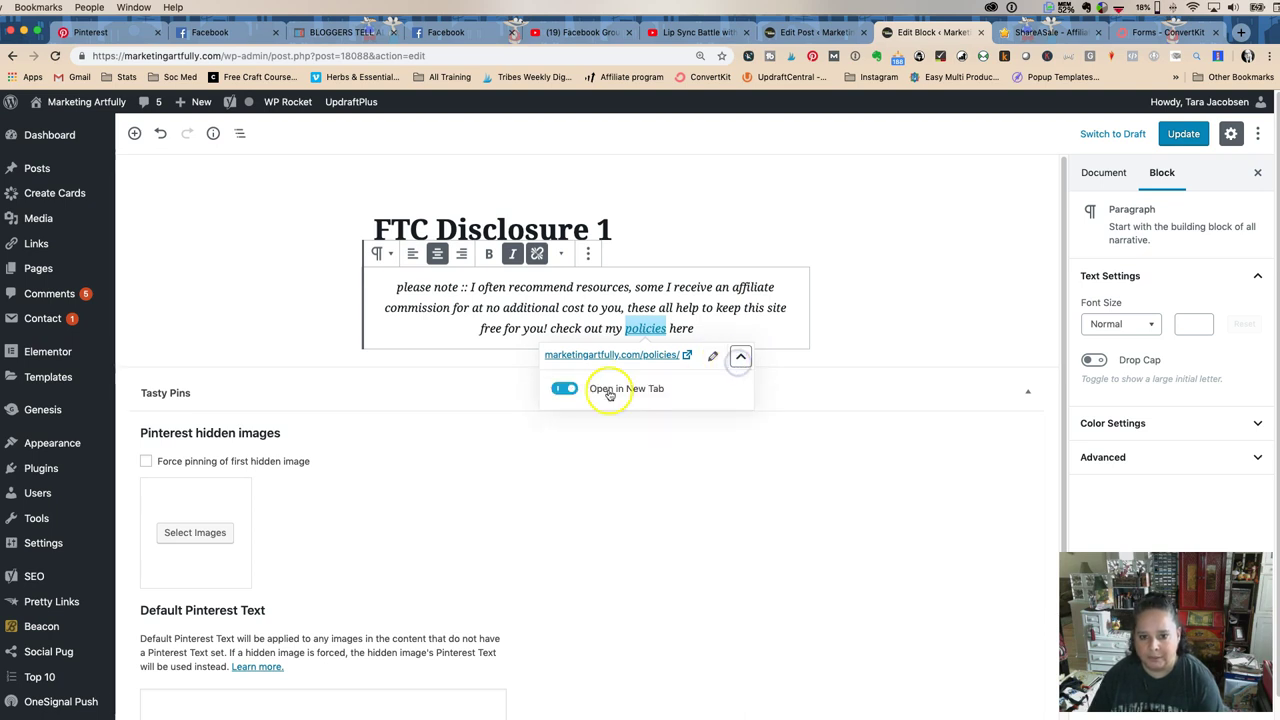
pyautogui.click(689, 318)
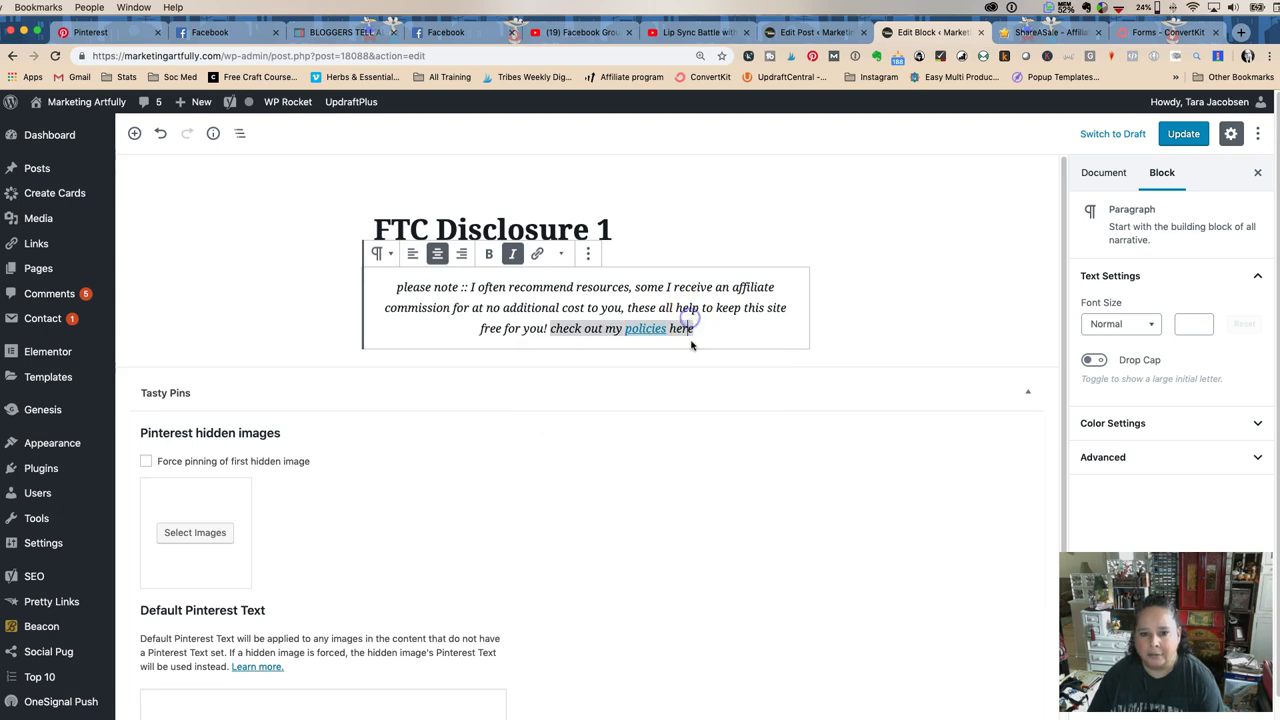
# Step: Update the reusable block and go to the All Posts list
pyautogui.click(1183, 133)
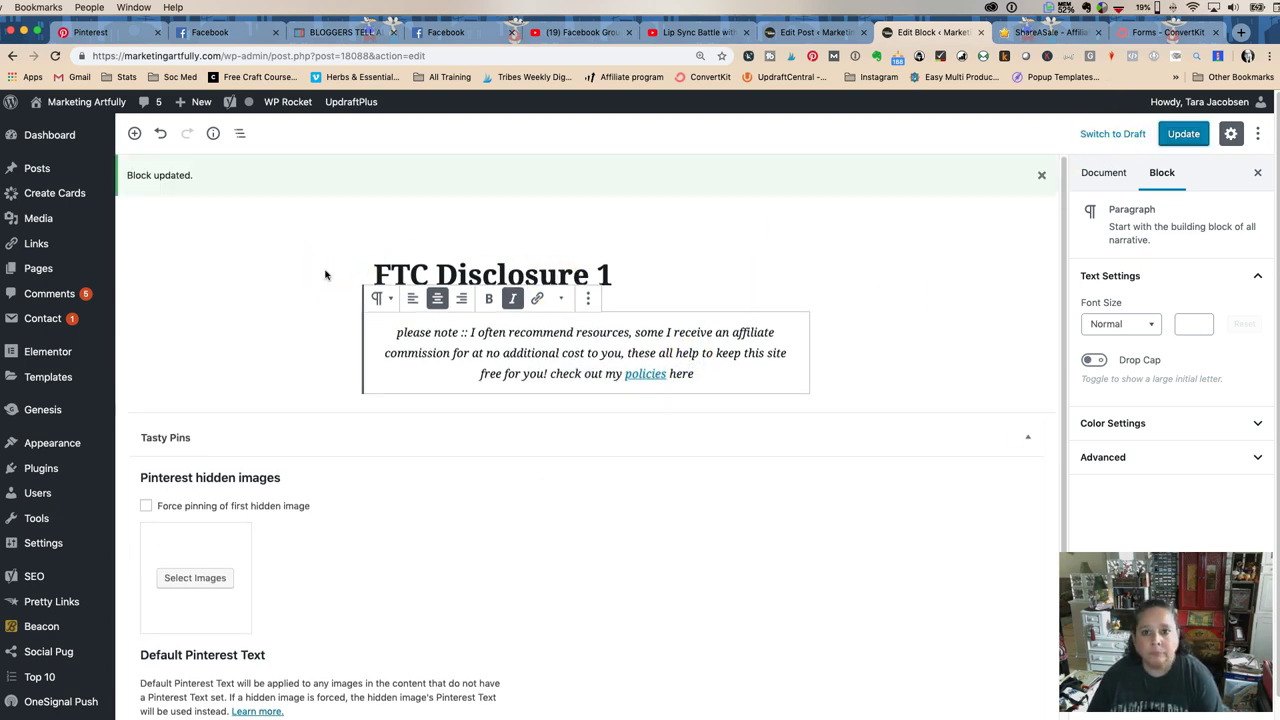
pyautogui.moveTo(22, 167)
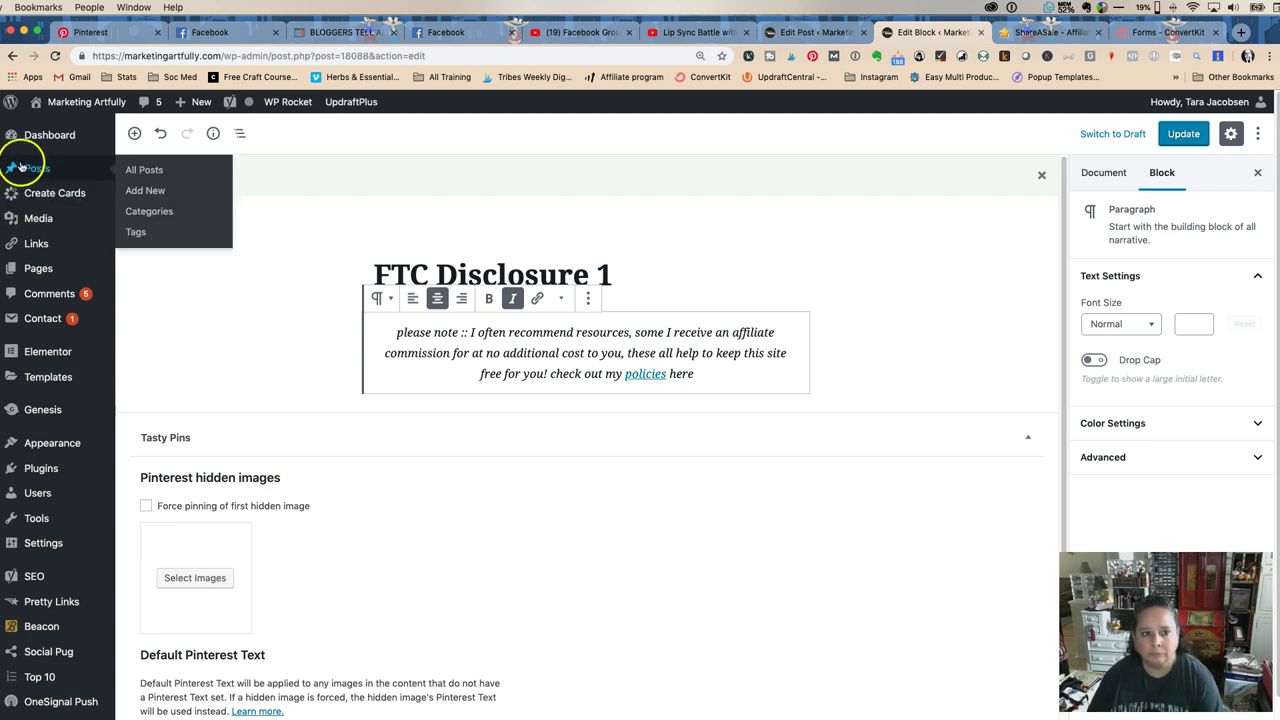
pyautogui.click(143, 170)
# Step: Close the block-editing tab and open '7 Cool Reusable Gutenberg Block Ideas For Bloggers'
pyautogui.click(864, 33)
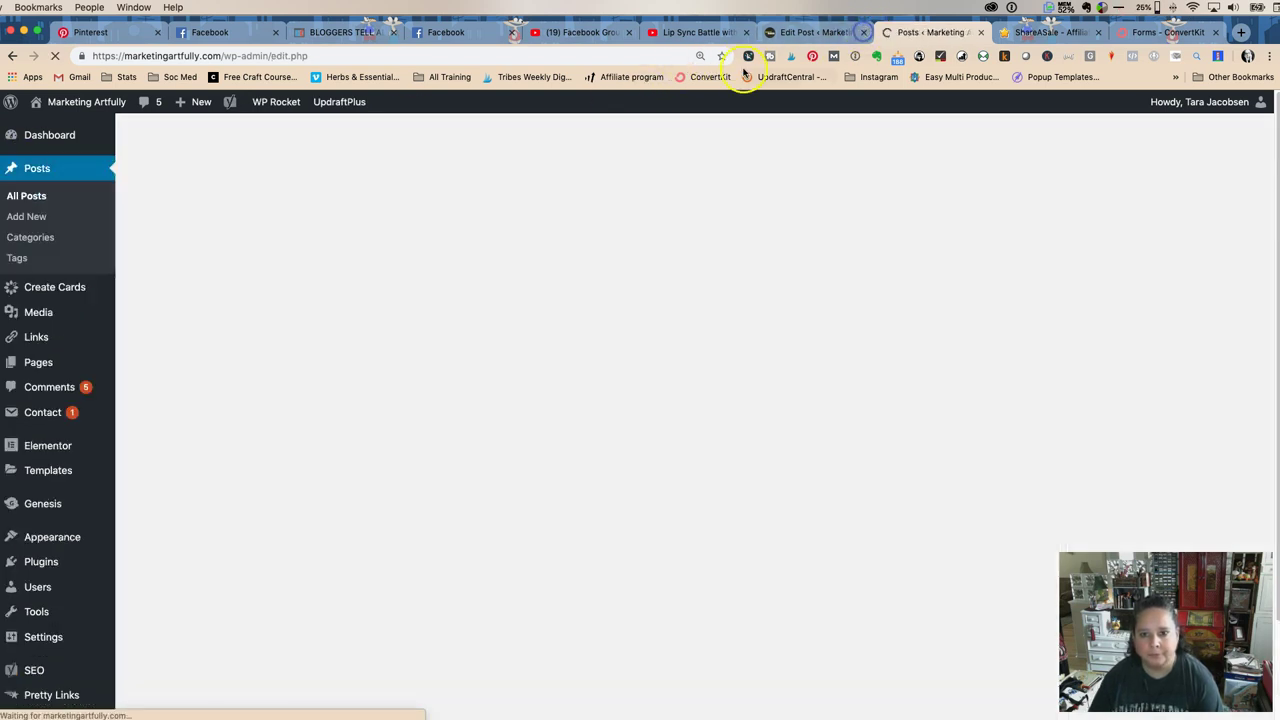
pyautogui.click(201, 308)
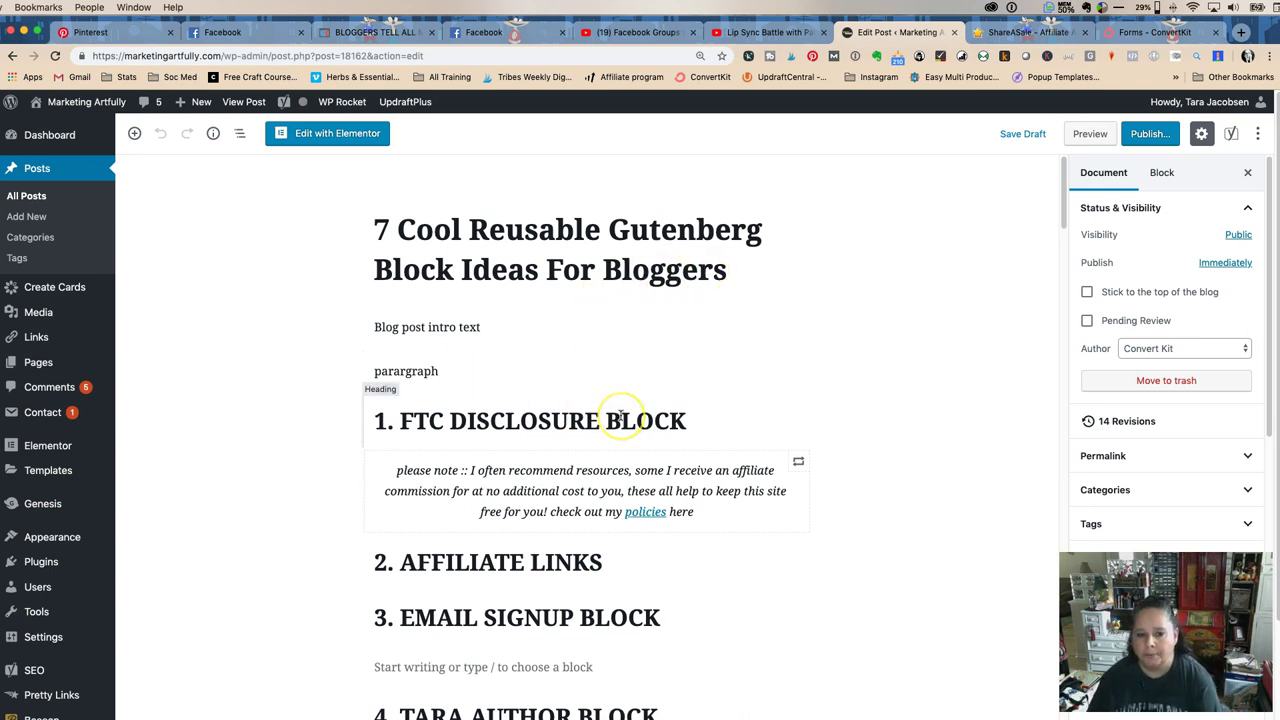
pyautogui.scroll(-3, 621, 415)
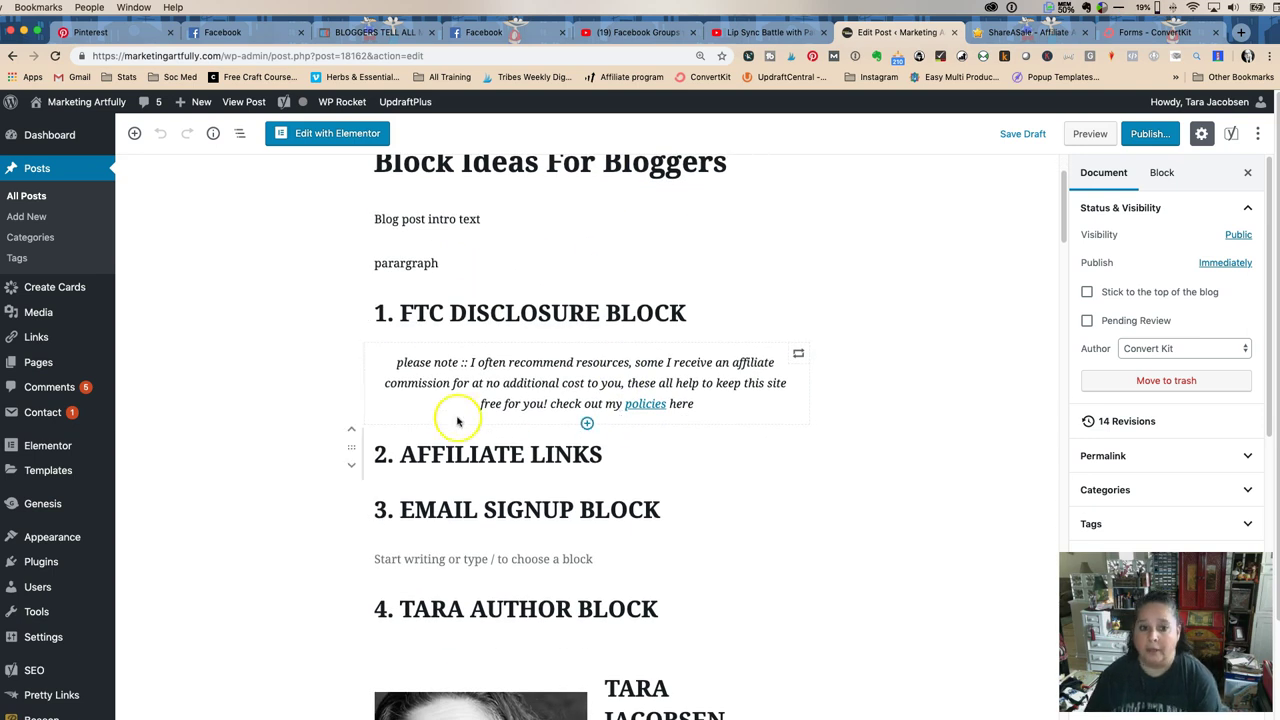
# Step: Insert the Creative Live / Etsy reusable block below 2. AFFILIATE LINKS and save the draft
pyautogui.click(487, 462)
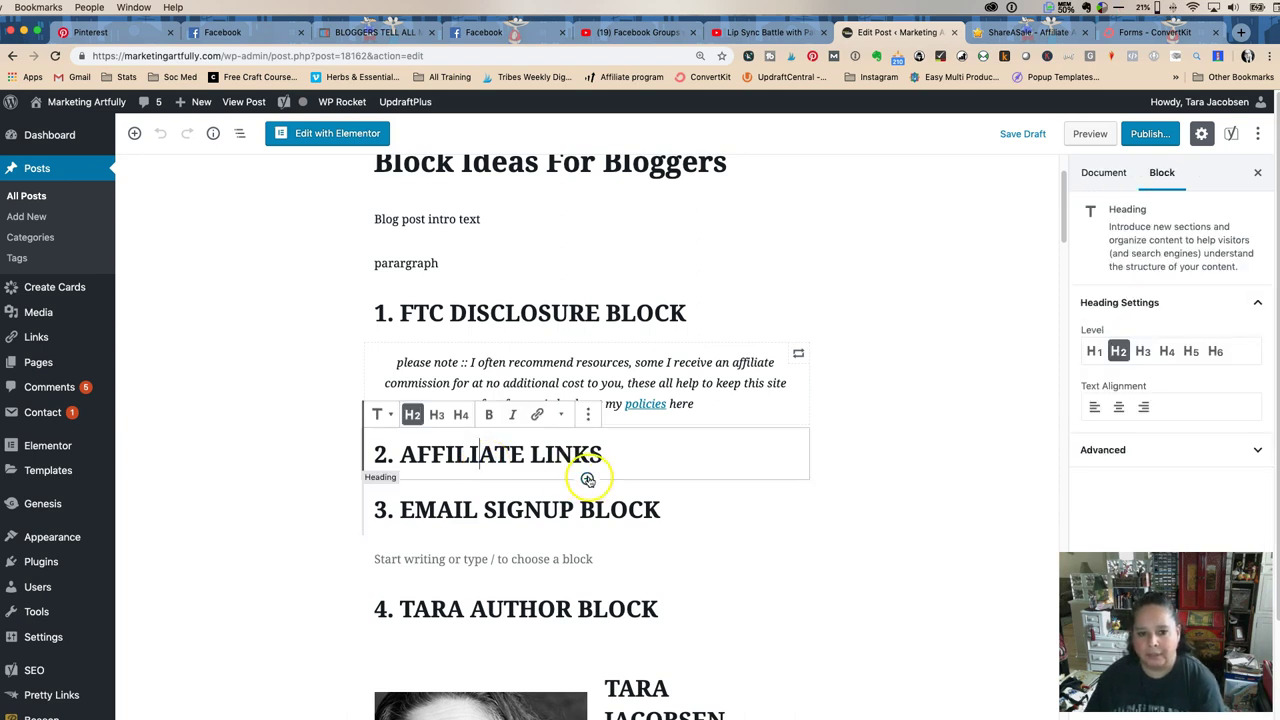
pyautogui.click(588, 479)
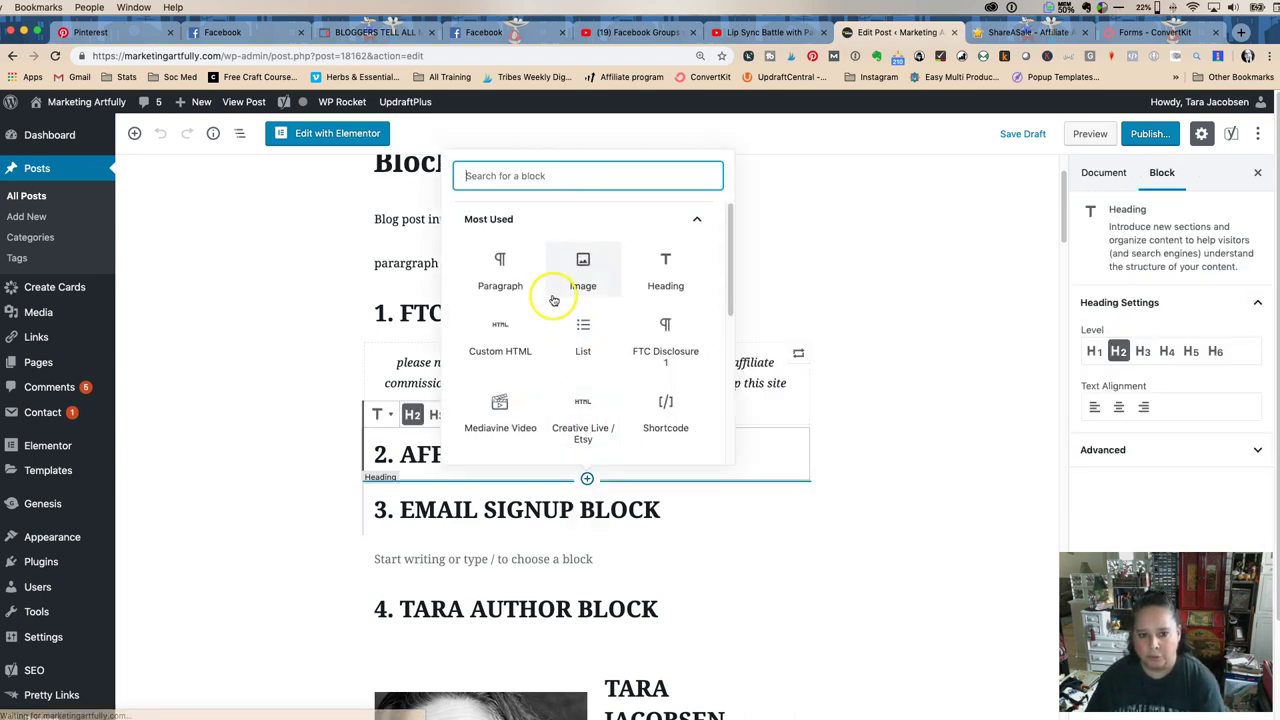
pyautogui.click(903, 471)
pyautogui.click(575, 509)
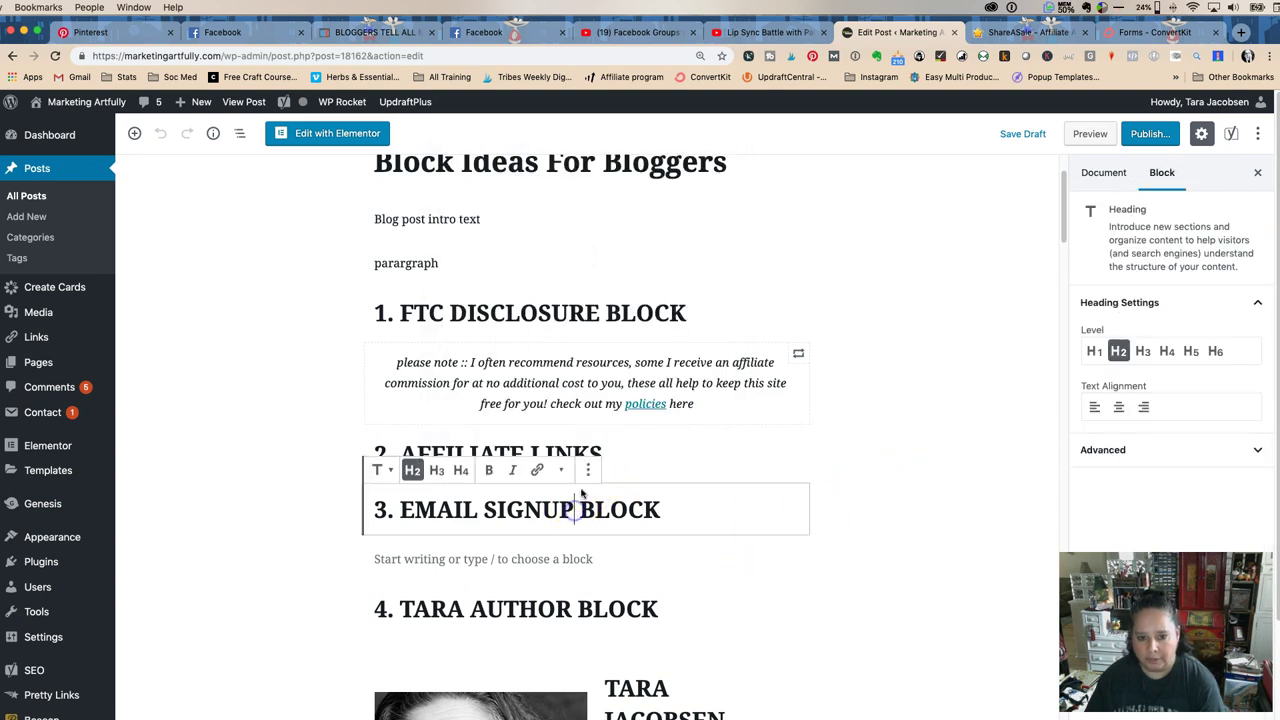
pyautogui.click(900, 517)
pyautogui.click(587, 479)
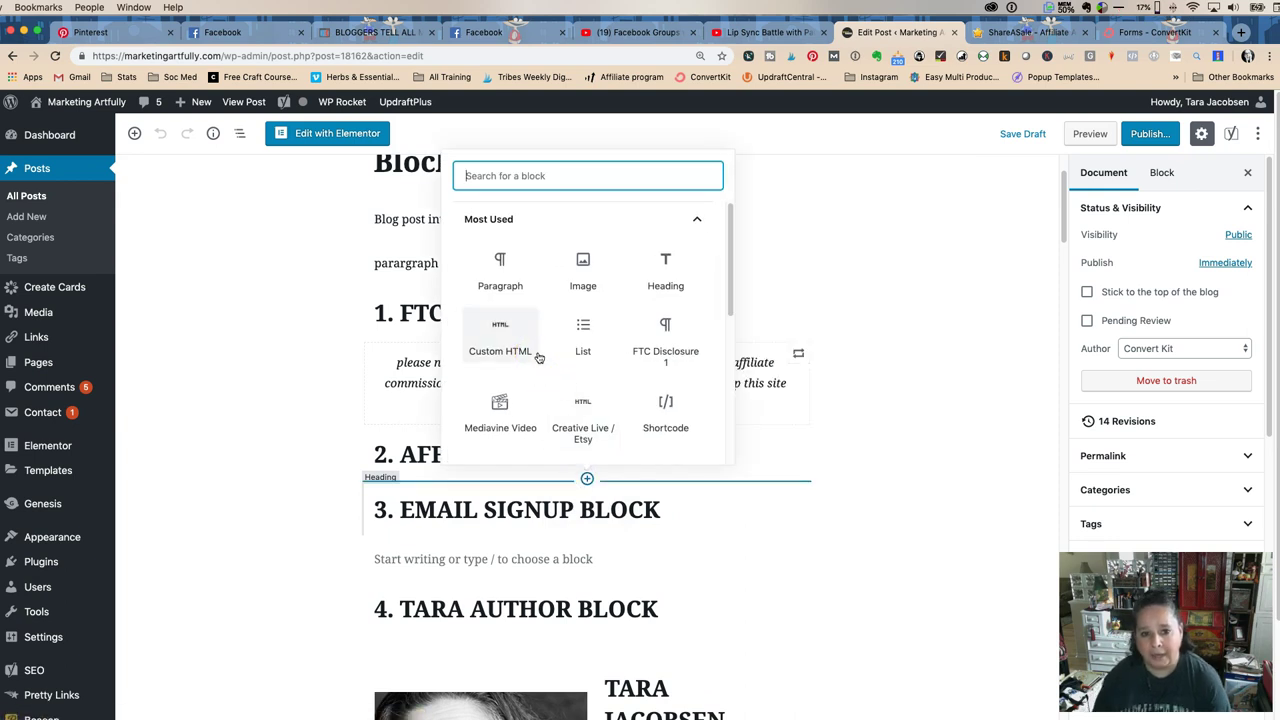
pyautogui.click(572, 424)
pyautogui.click(960, 467)
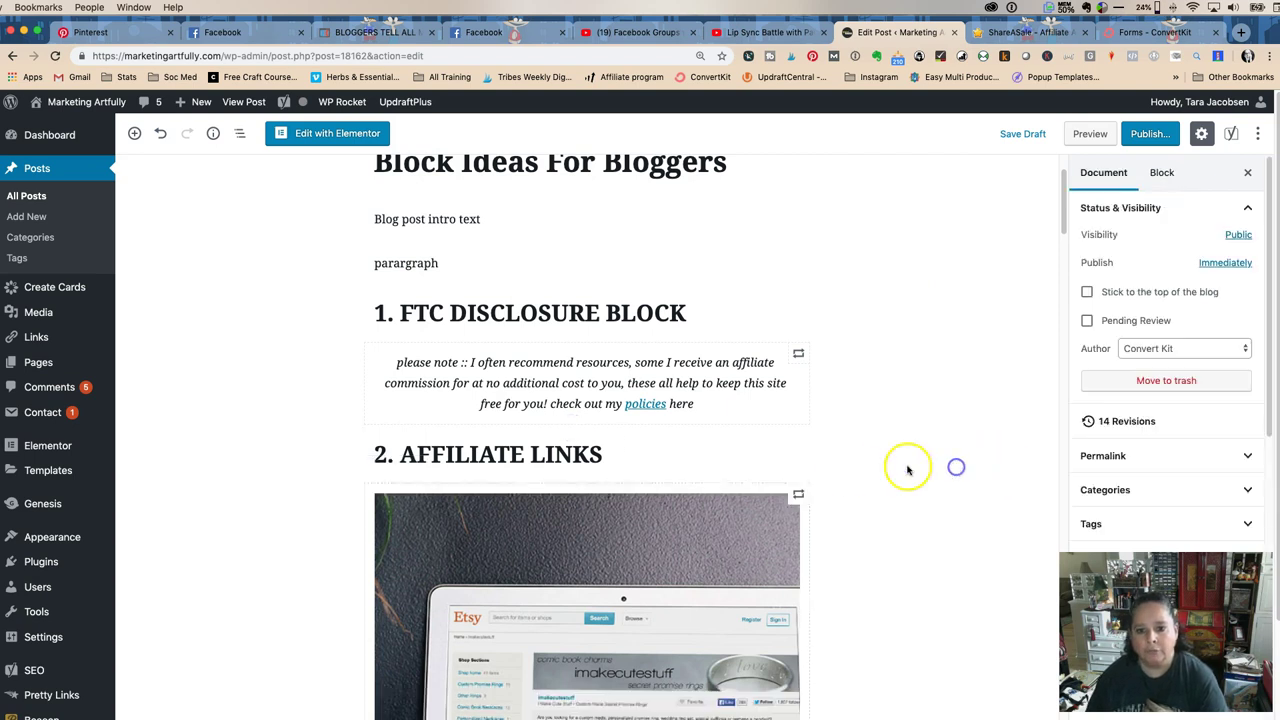
pyautogui.click(1023, 136)
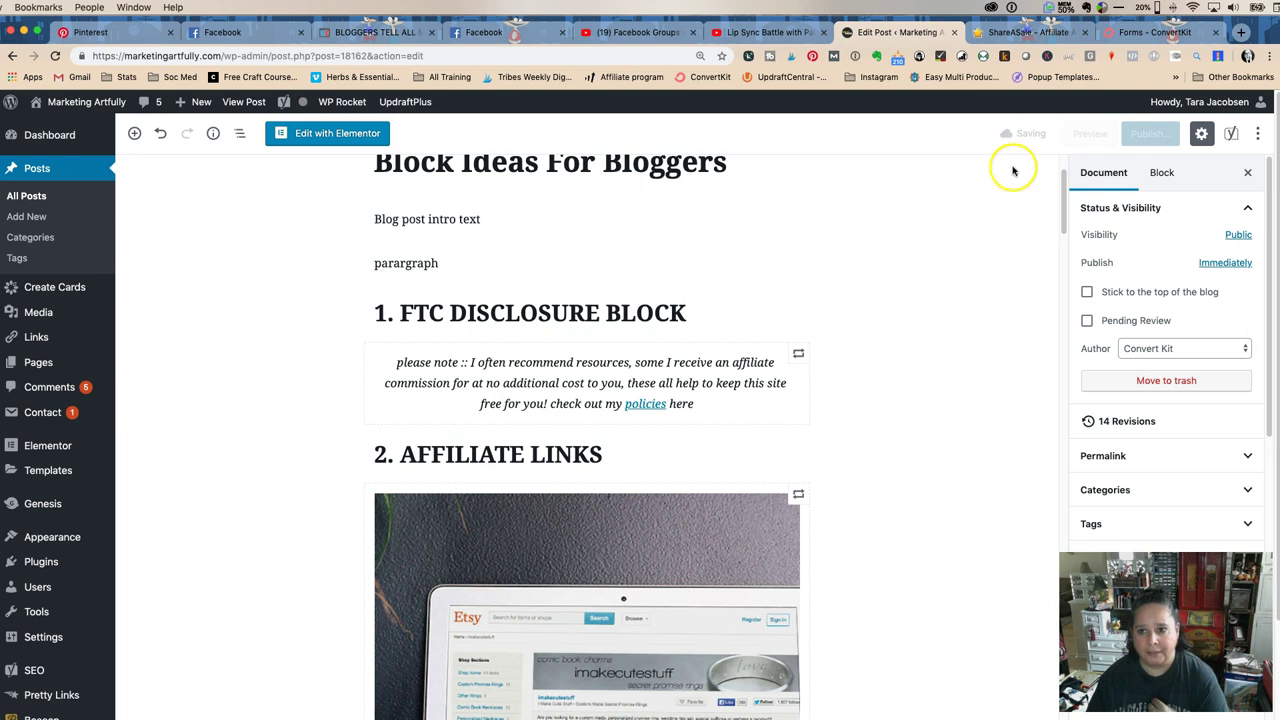
pyautogui.scroll(-5, 606, 529)
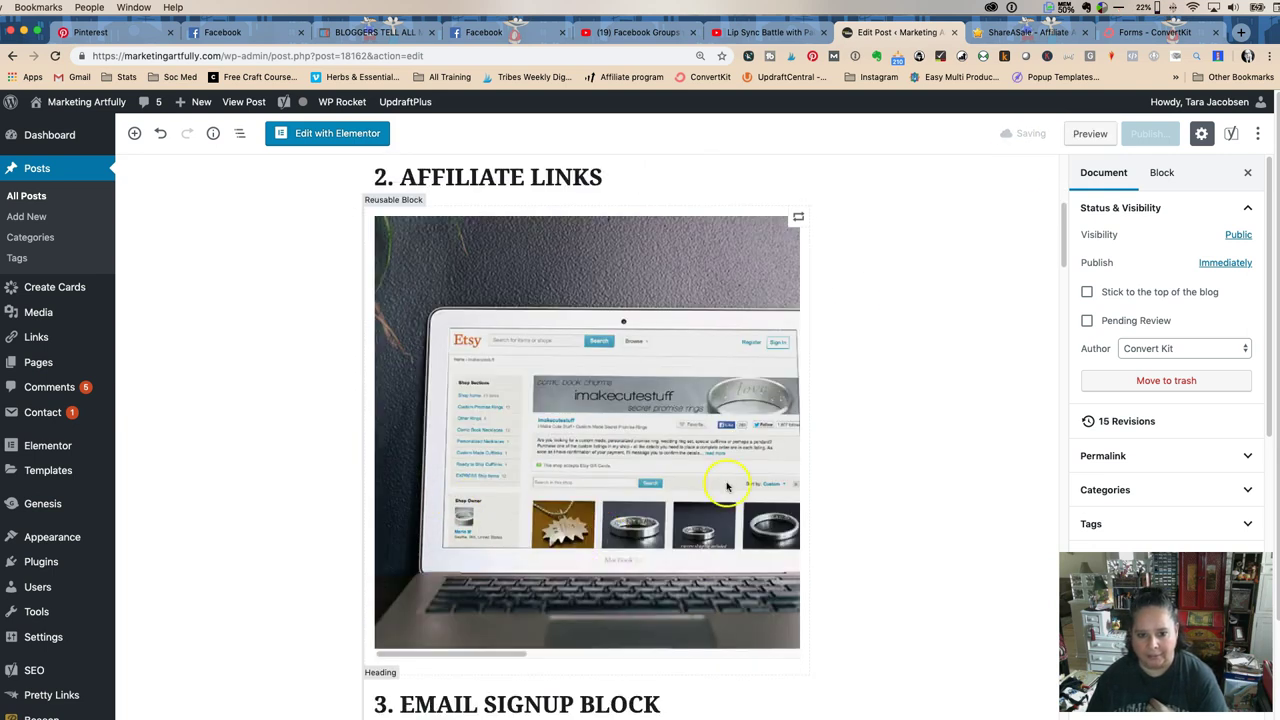
# Step: Preview the post and check the Etsy banner opens Creative Live's Etsy Store Bundle
pyautogui.scroll(3, 630, 455)
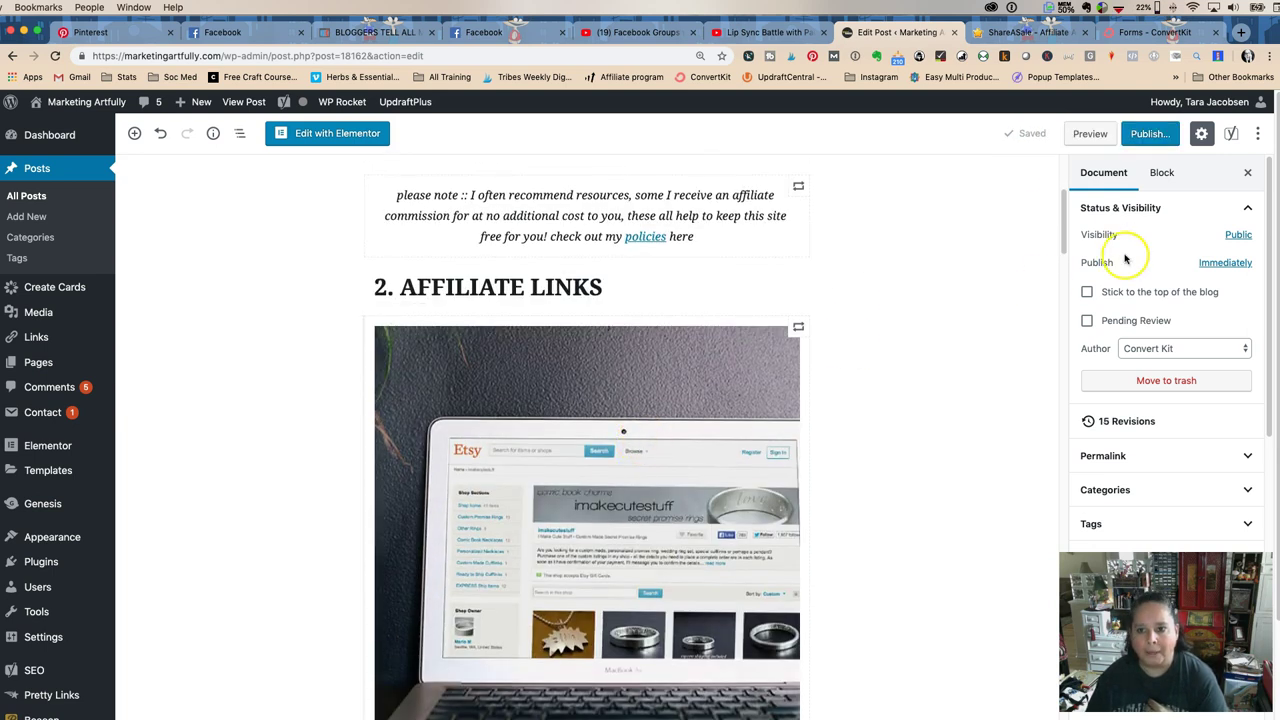
pyautogui.click(1089, 133)
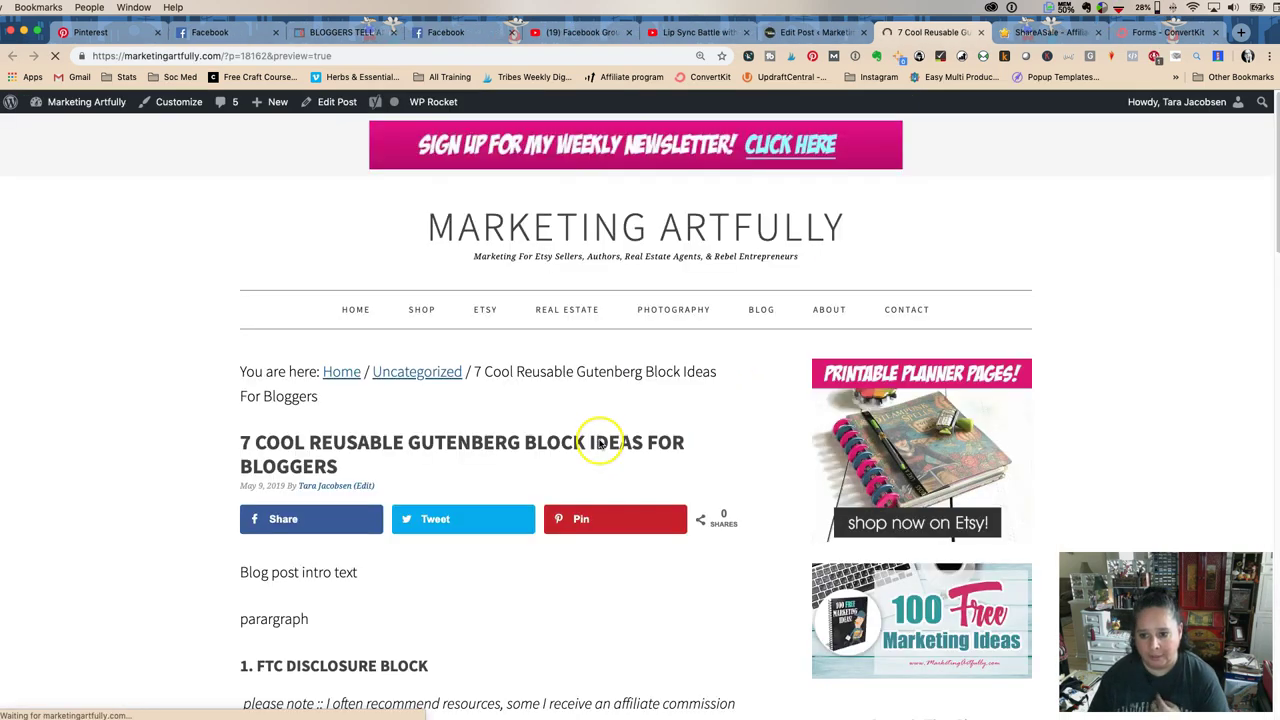
pyautogui.scroll(-10, 457, 351)
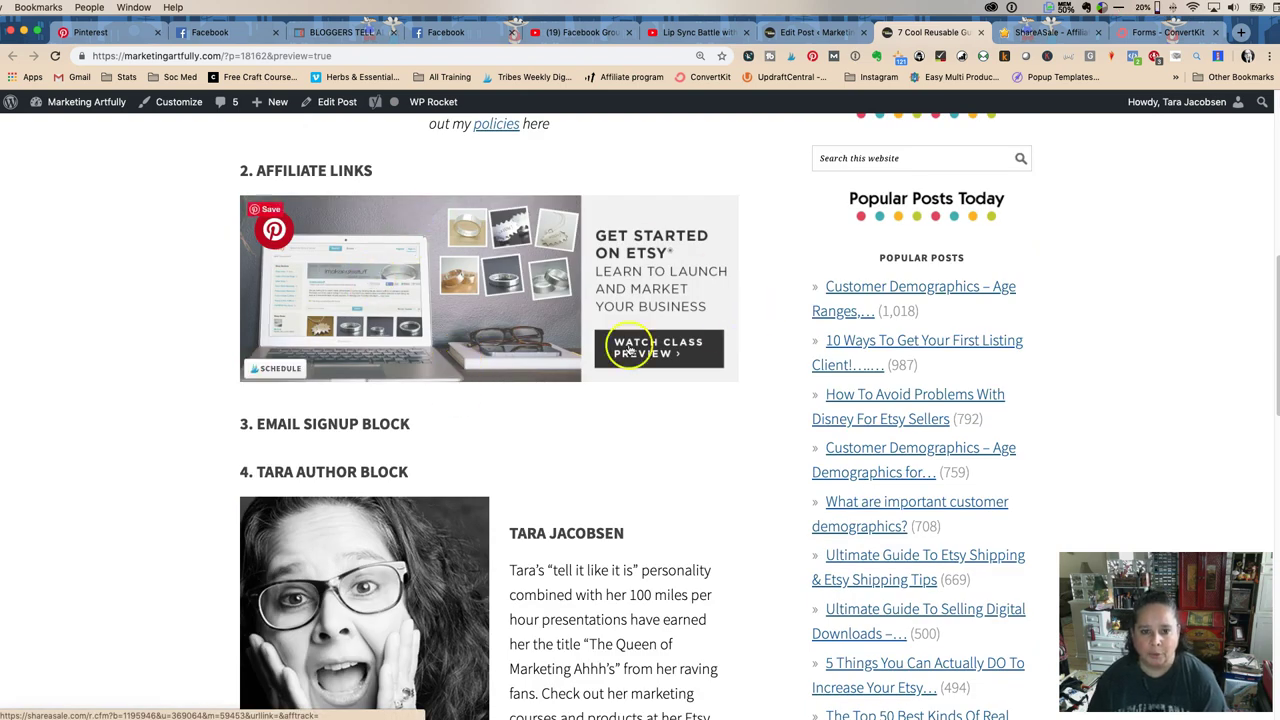
pyautogui.click(454, 302)
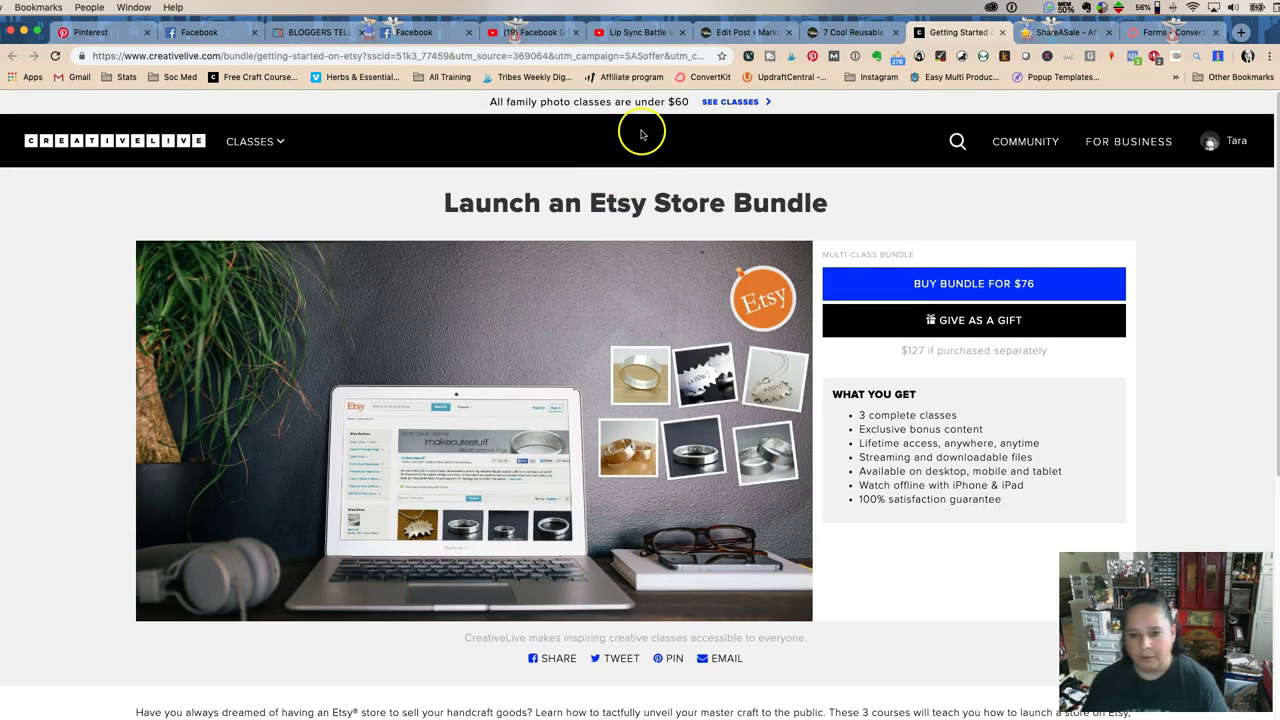
pyautogui.press('super+w')
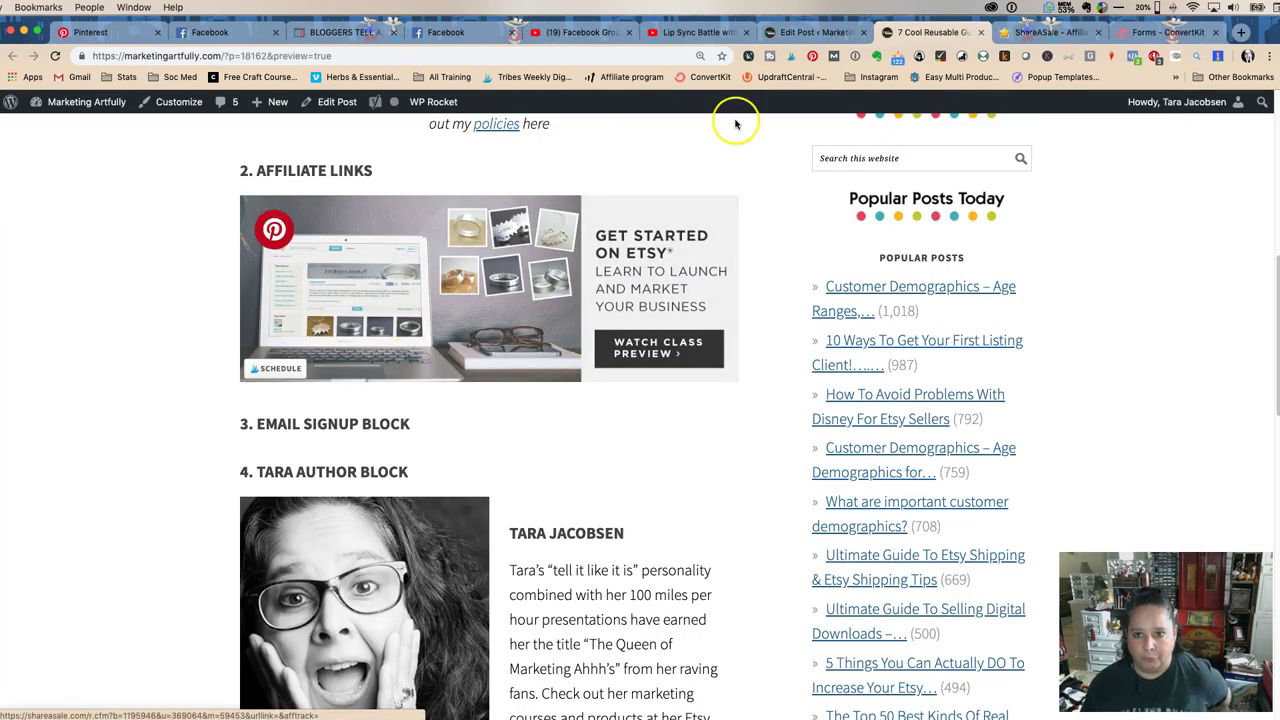
pyautogui.click(989, 32)
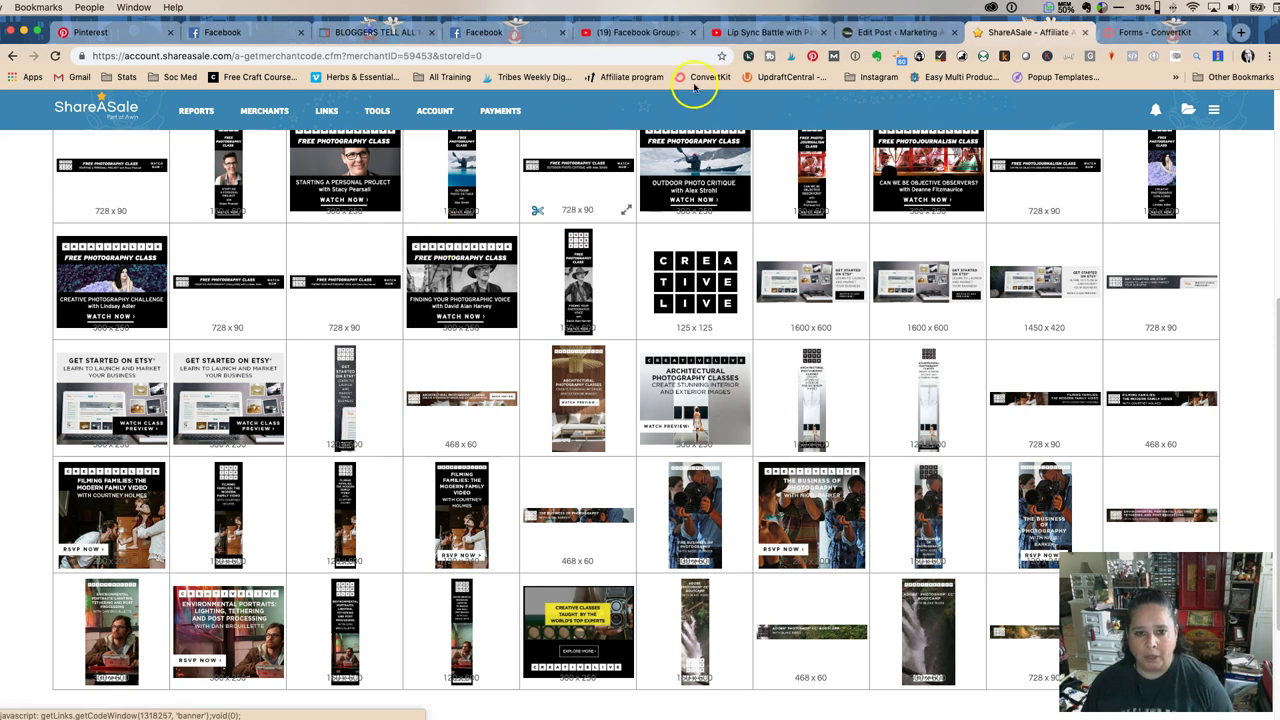
# Step: Replace the Creative Live / Etsy block with an empty Custom HTML block
pyautogui.click(895, 32)
pyautogui.click(624, 331)
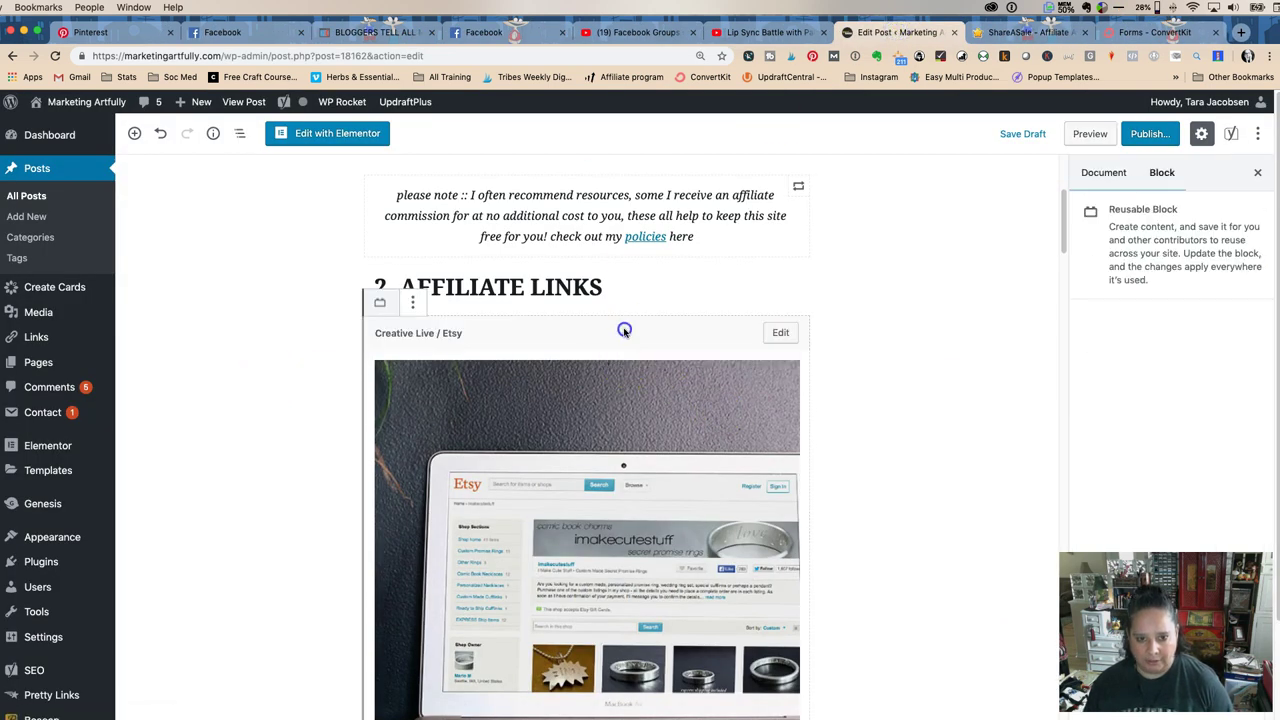
pyautogui.click(412, 302)
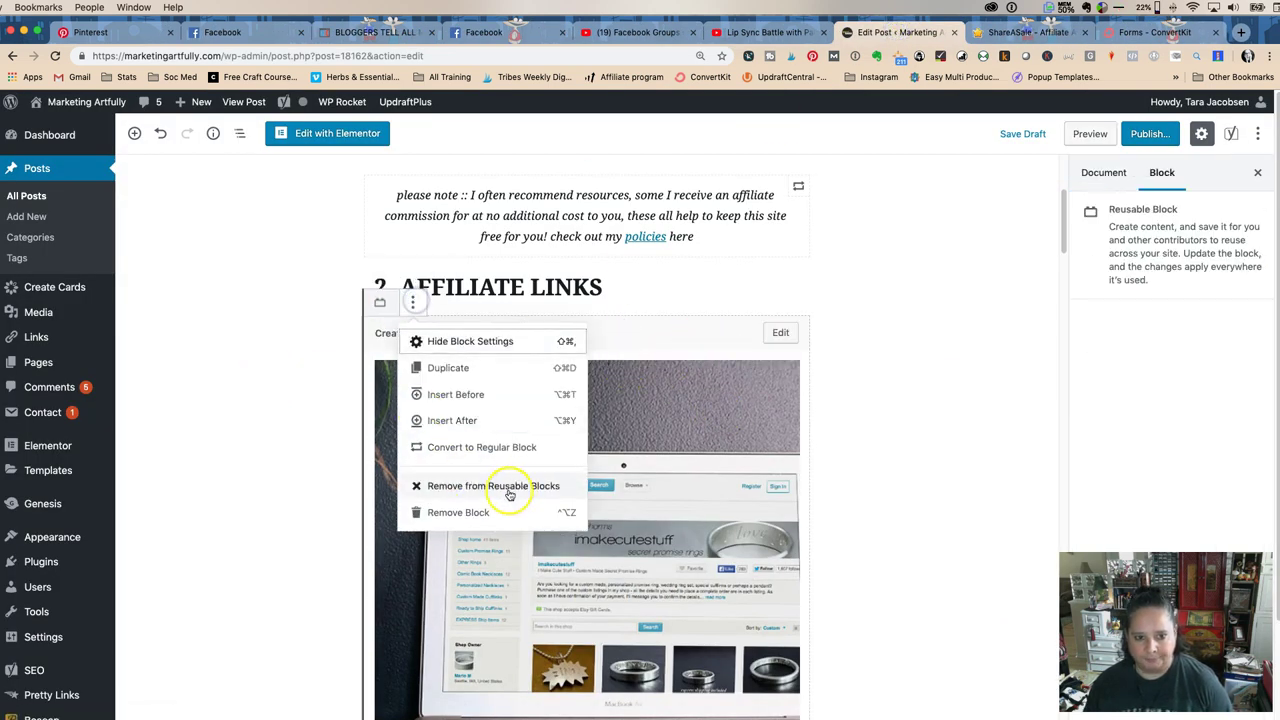
pyautogui.click(478, 511)
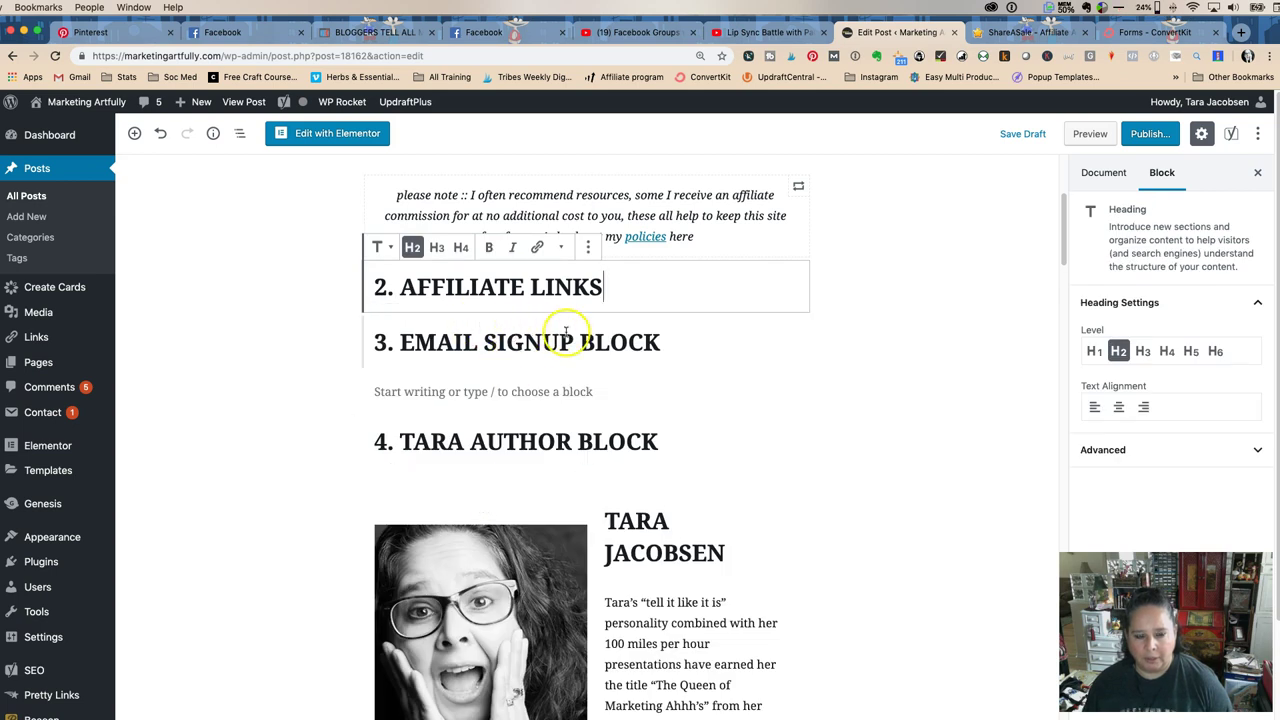
pyautogui.press('Return')
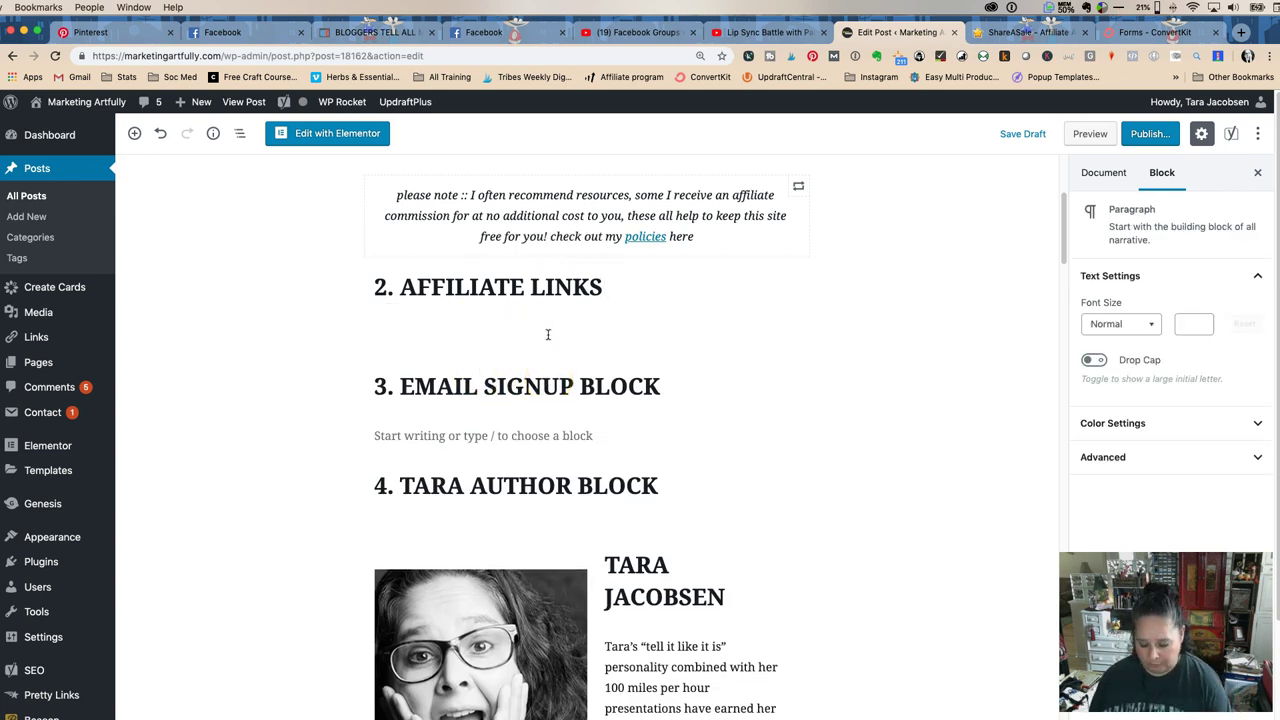
pyautogui.write('/')
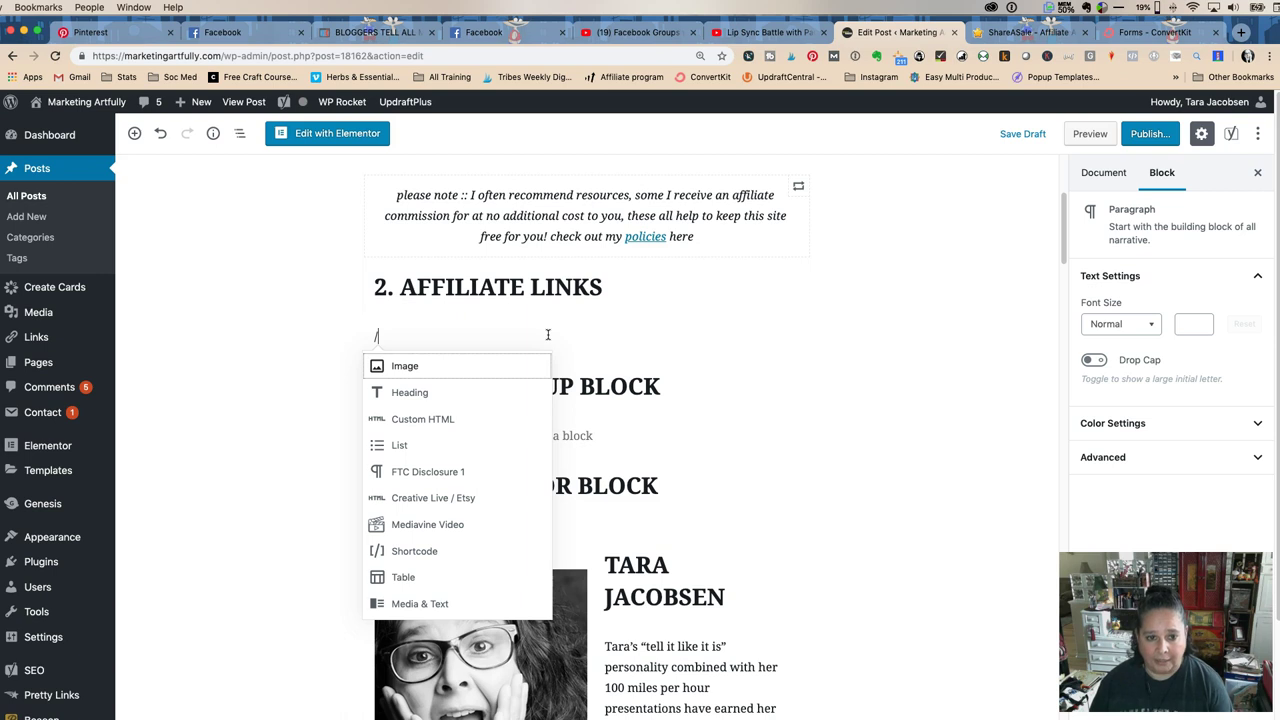
pyautogui.click(460, 418)
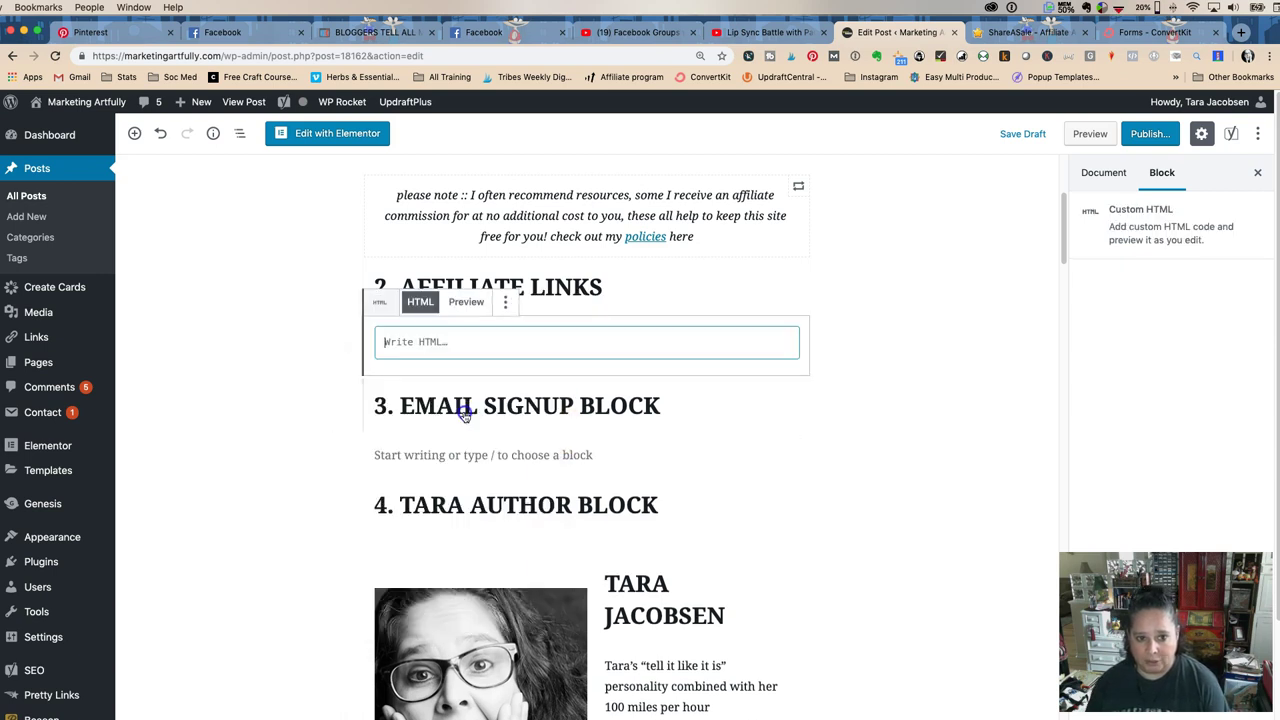
pyautogui.click(1028, 32)
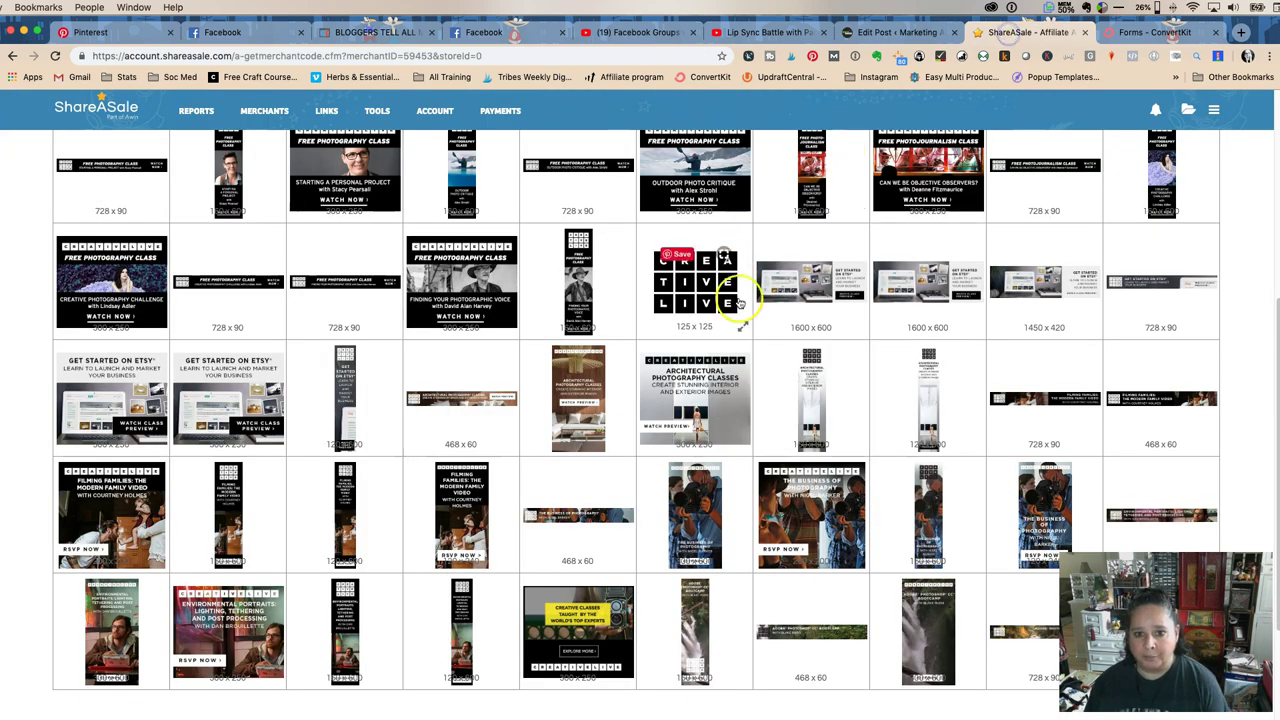
# Step: Copy the Get Started On Etsy banner HTML from ShareASale into the Custom HTML block
pyautogui.click(805, 290)
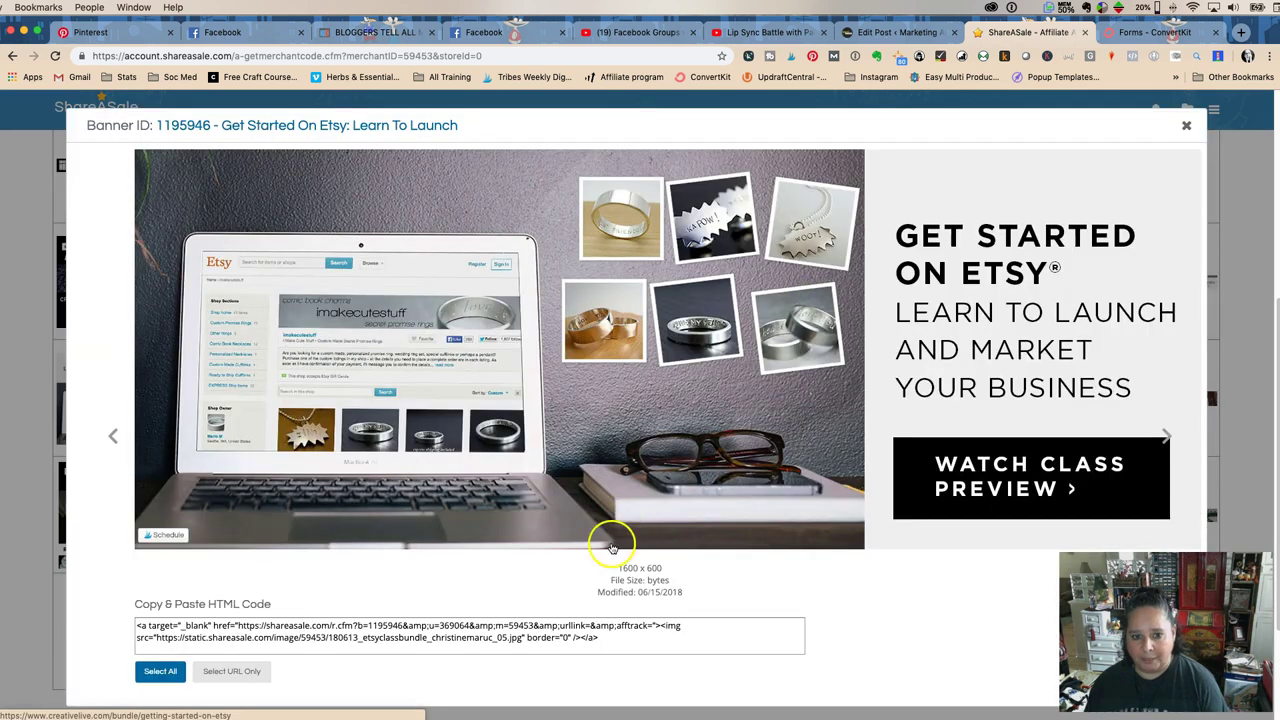
pyautogui.click(568, 637)
pyautogui.press('super+c')
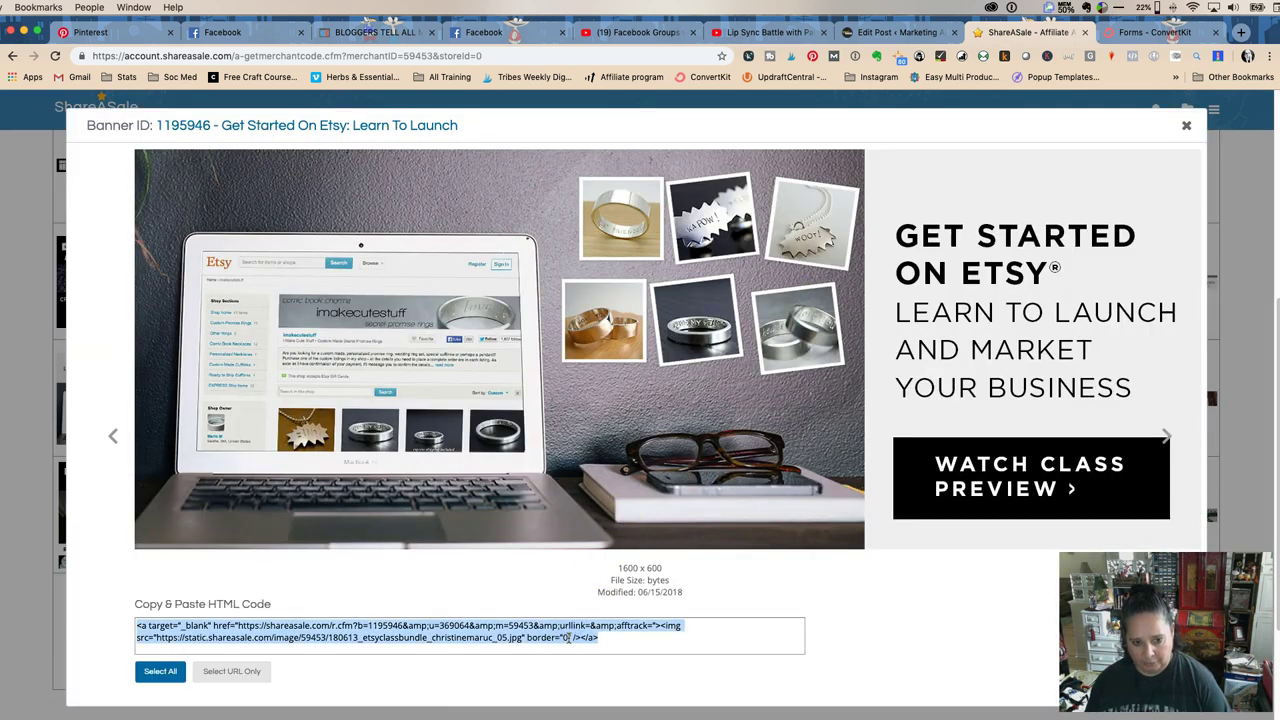
pyautogui.click(873, 33)
pyautogui.click(604, 353)
pyautogui.press('super+v')
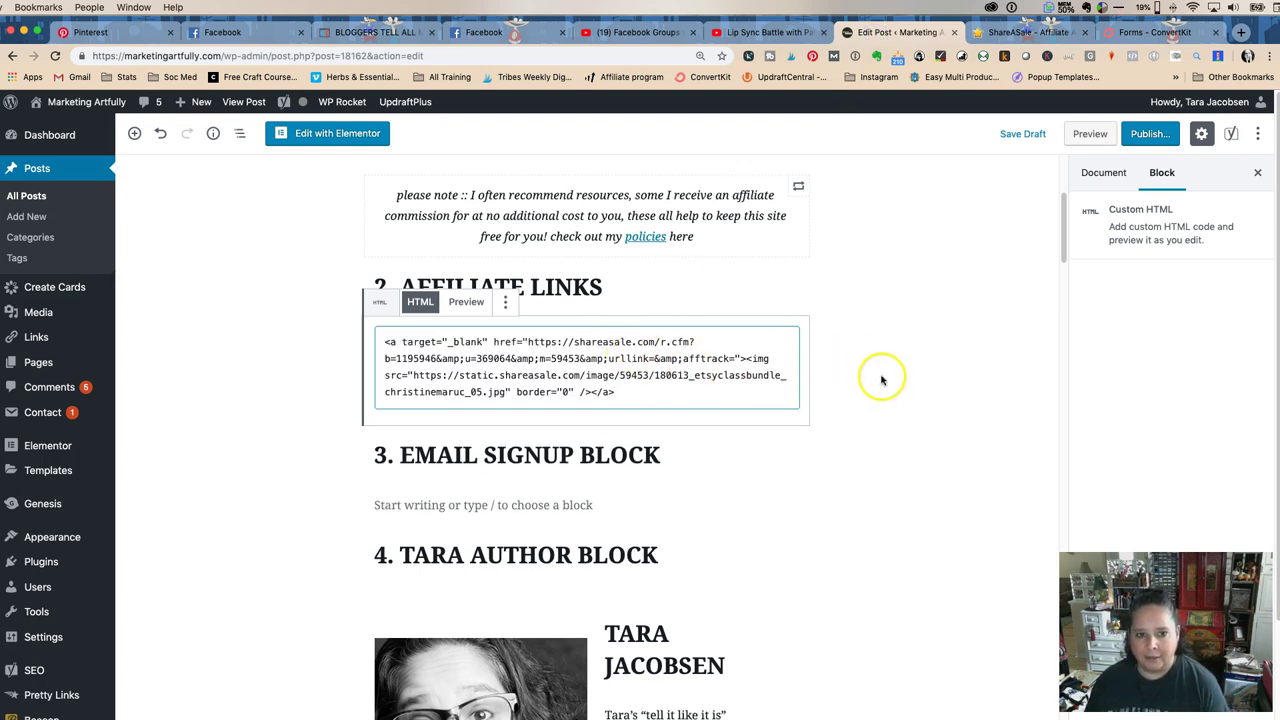
# Step: Render the HTML block as the Etsy image, save the draft, and check the post preview
pyautogui.click(463, 308)
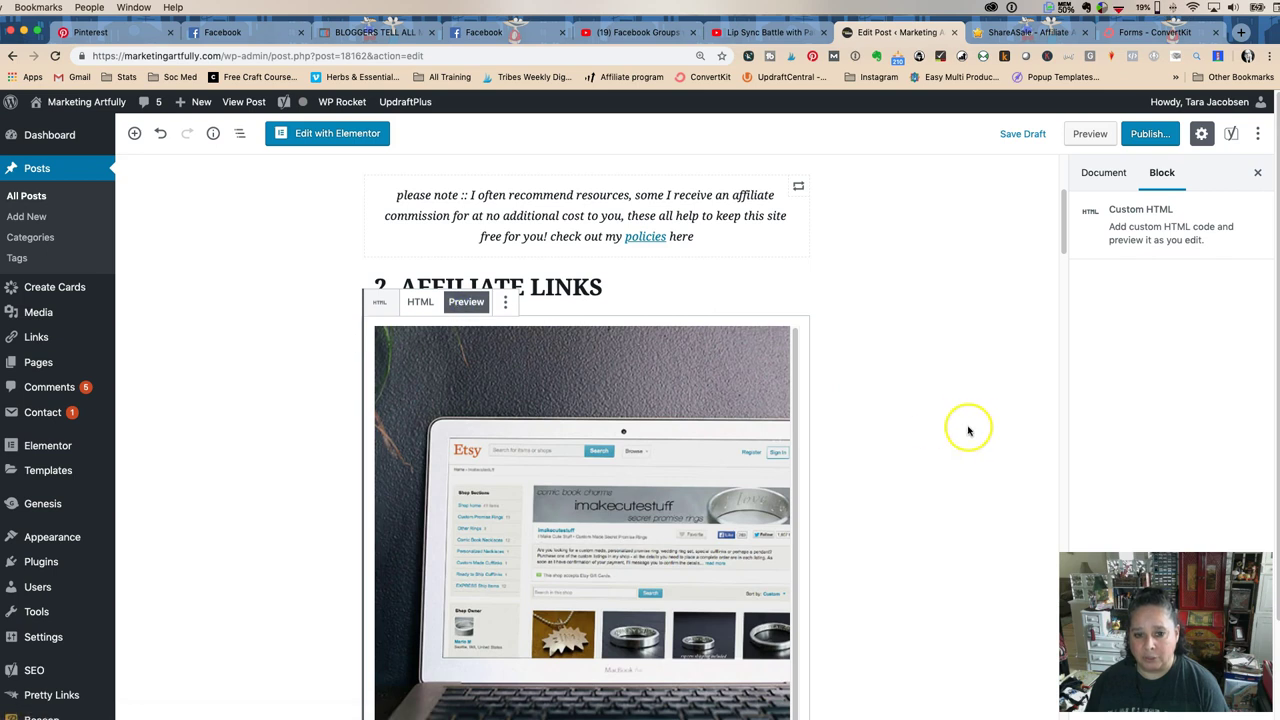
pyautogui.click(911, 420)
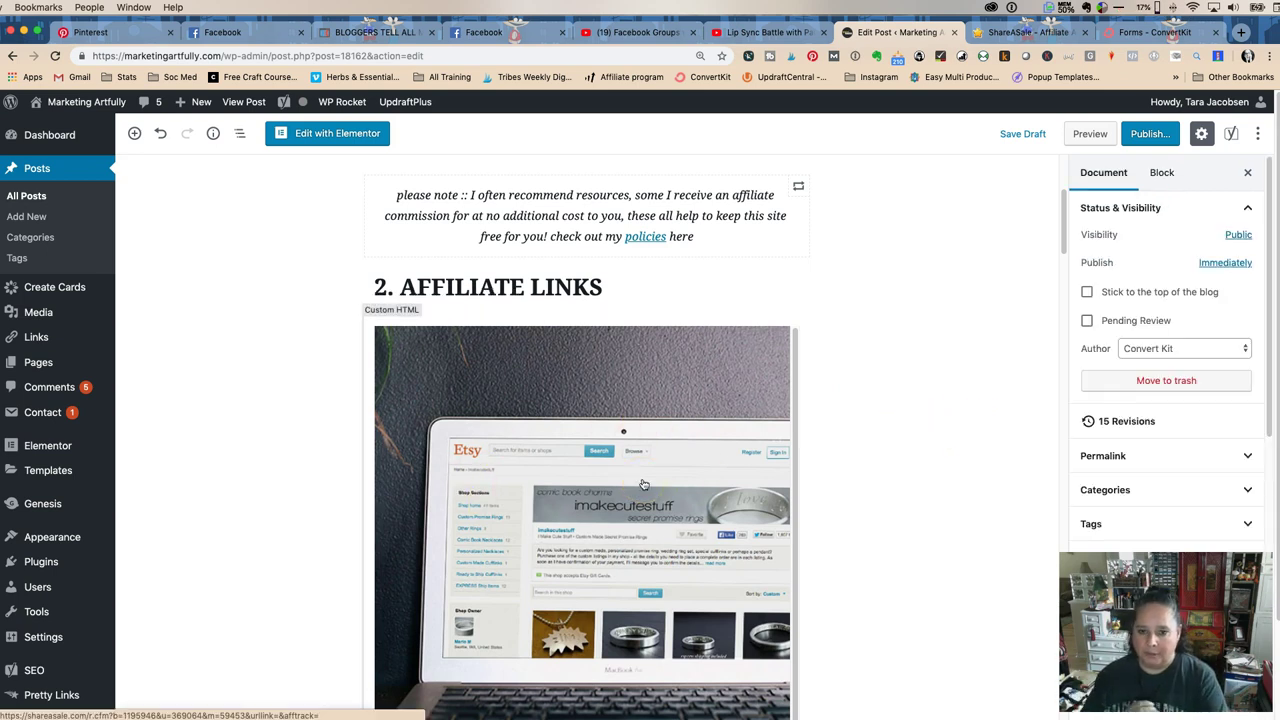
pyautogui.click(1012, 134)
pyautogui.click(1090, 134)
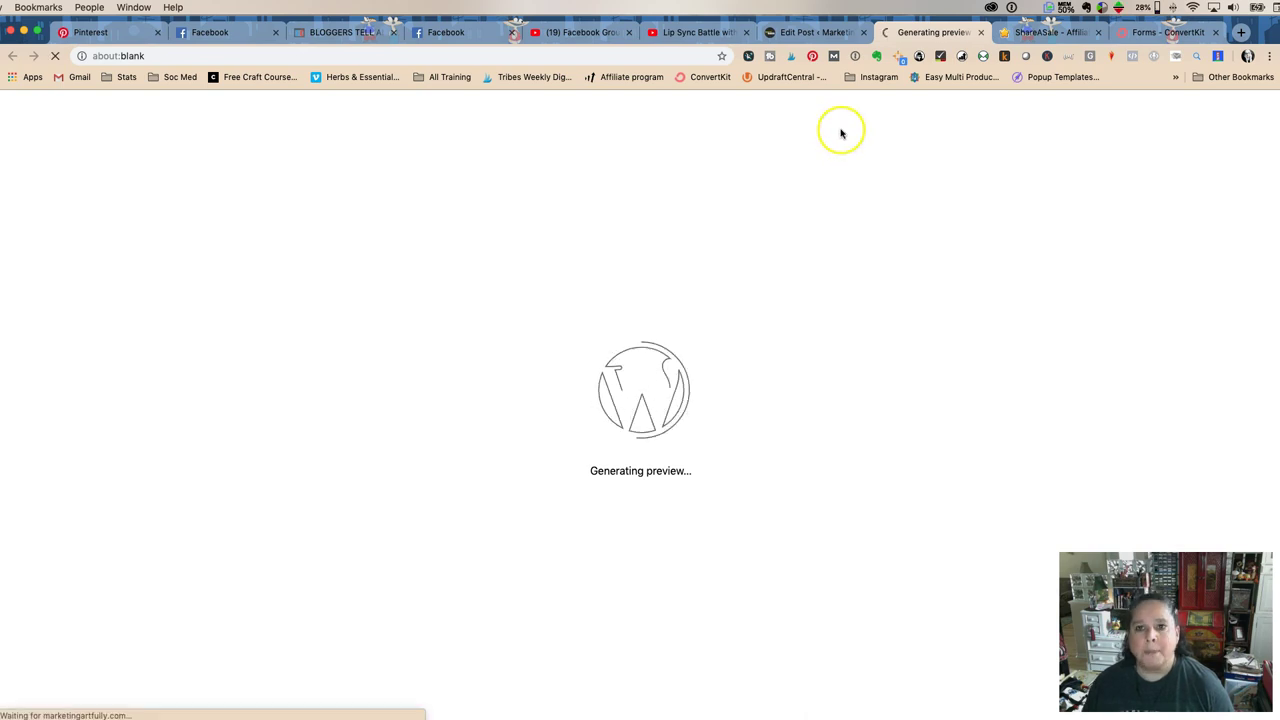
pyautogui.click(980, 32)
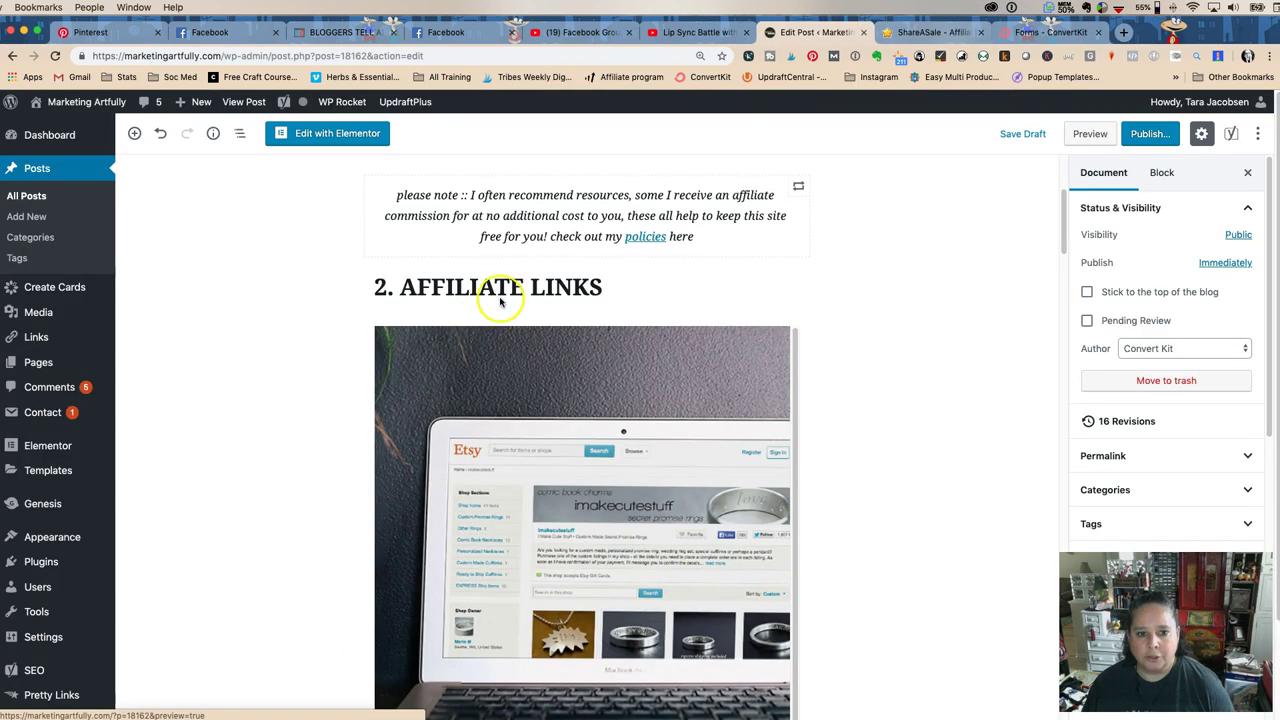
pyautogui.click(615, 344)
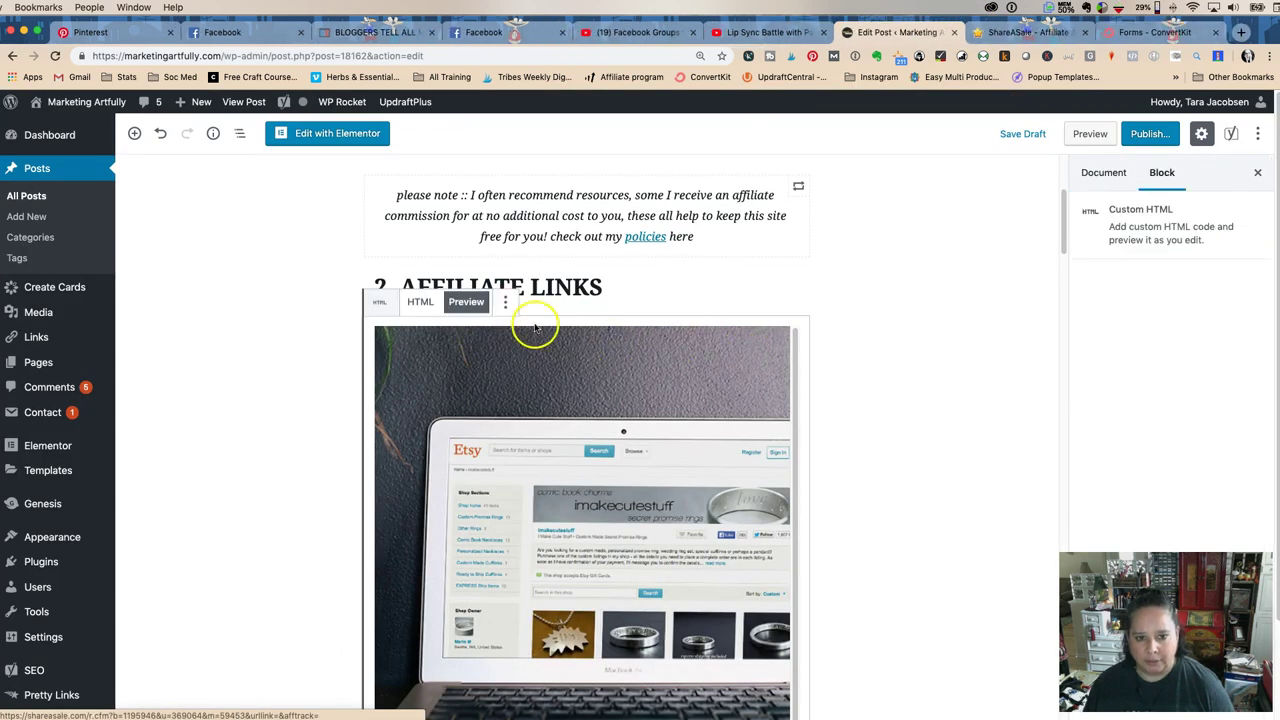
# Step: Save the Etsy banner block as reusable block 'Creative Live / Affiliate'
pyautogui.click(505, 302)
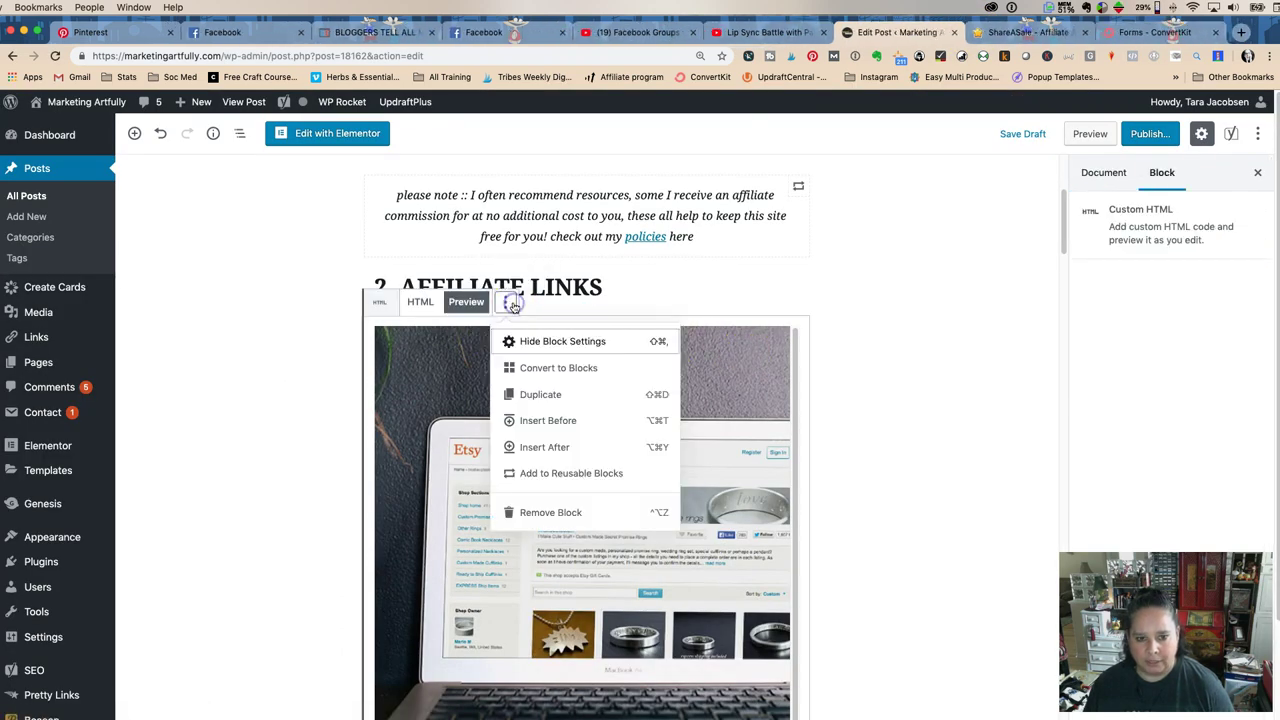
pyautogui.click(552, 476)
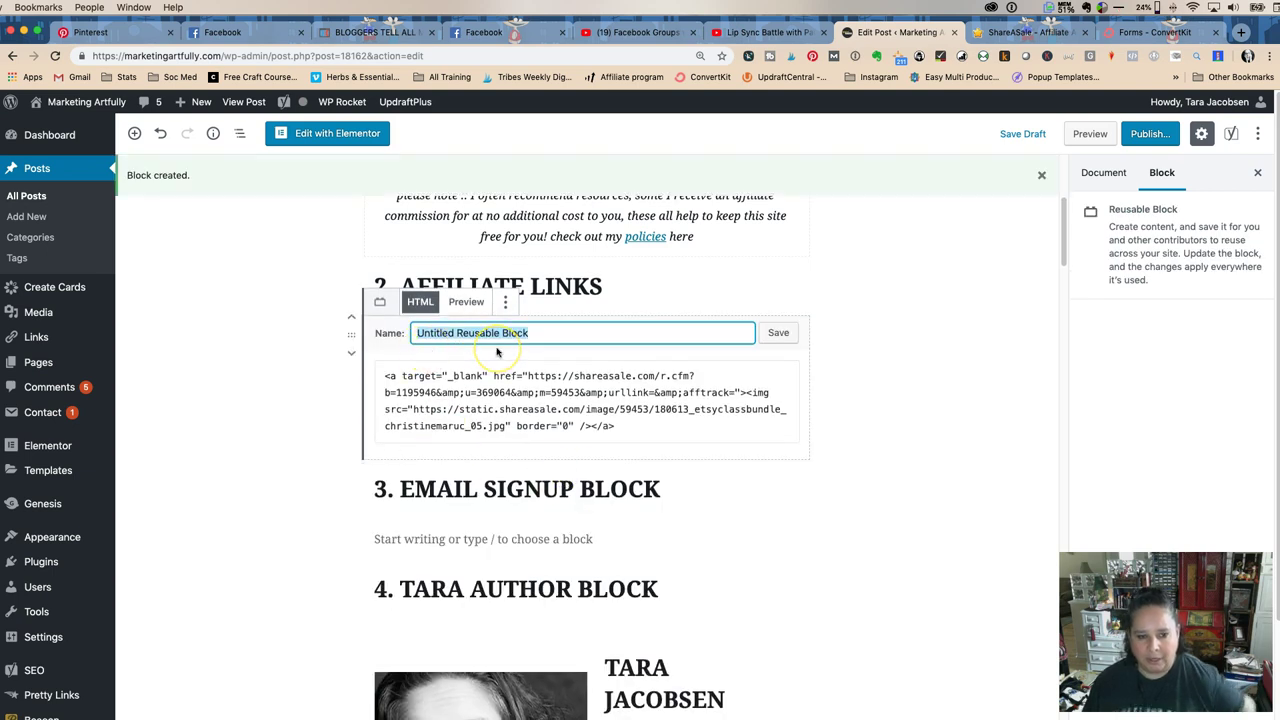
pyautogui.write('Creative Live / Affiliate')
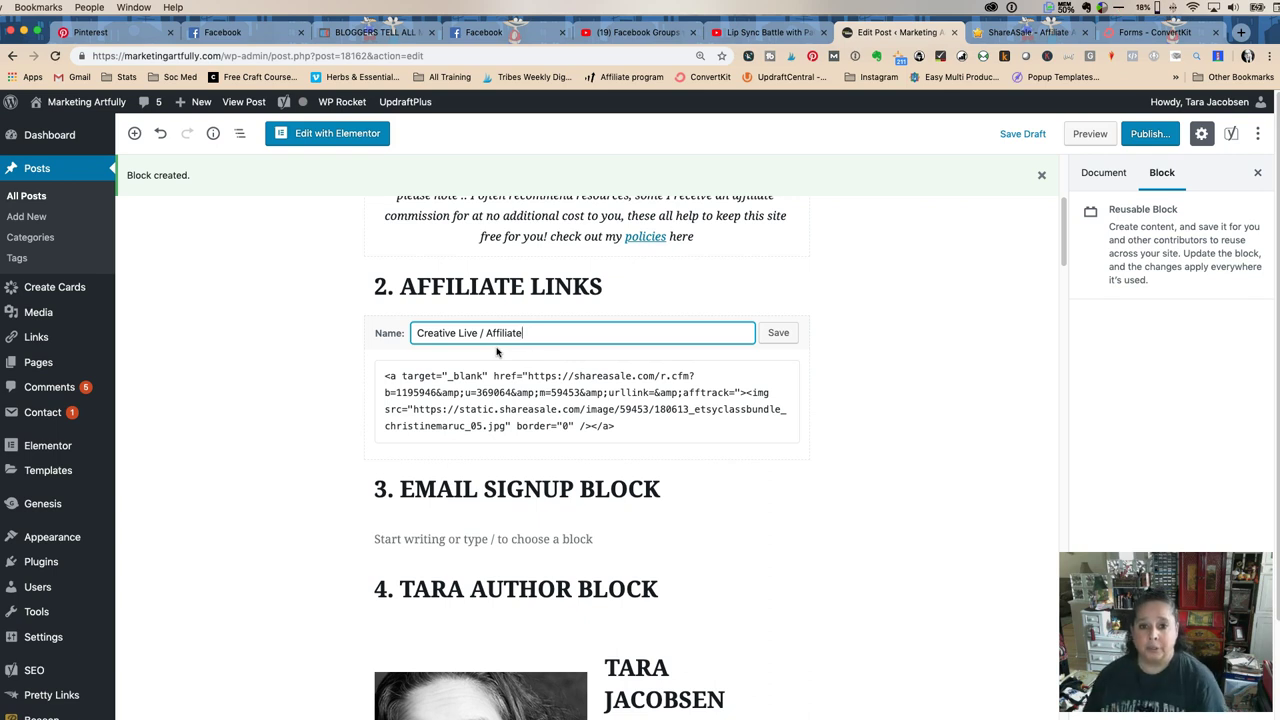
pyautogui.click(779, 333)
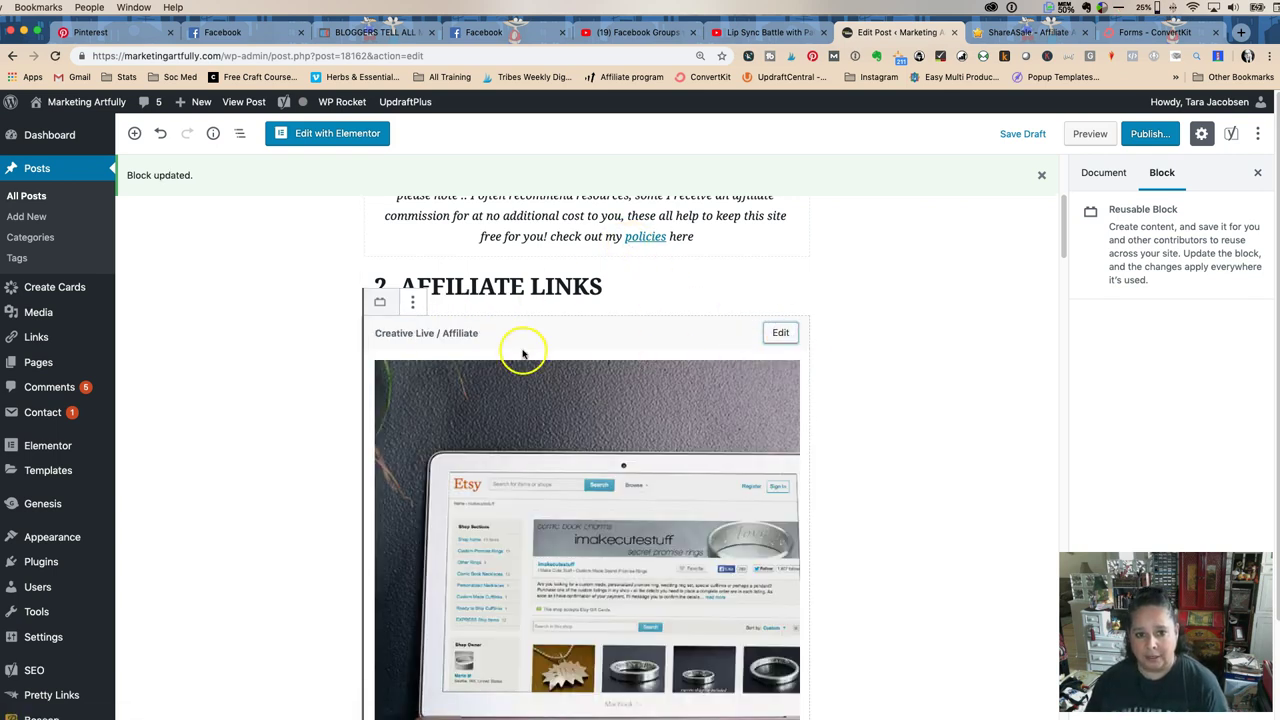
pyautogui.click(412, 302)
# Step: Remove the Creative Live / Affiliate block and re-insert it under 2. AFFILIATE LINKS via /affili
pyautogui.click(459, 514)
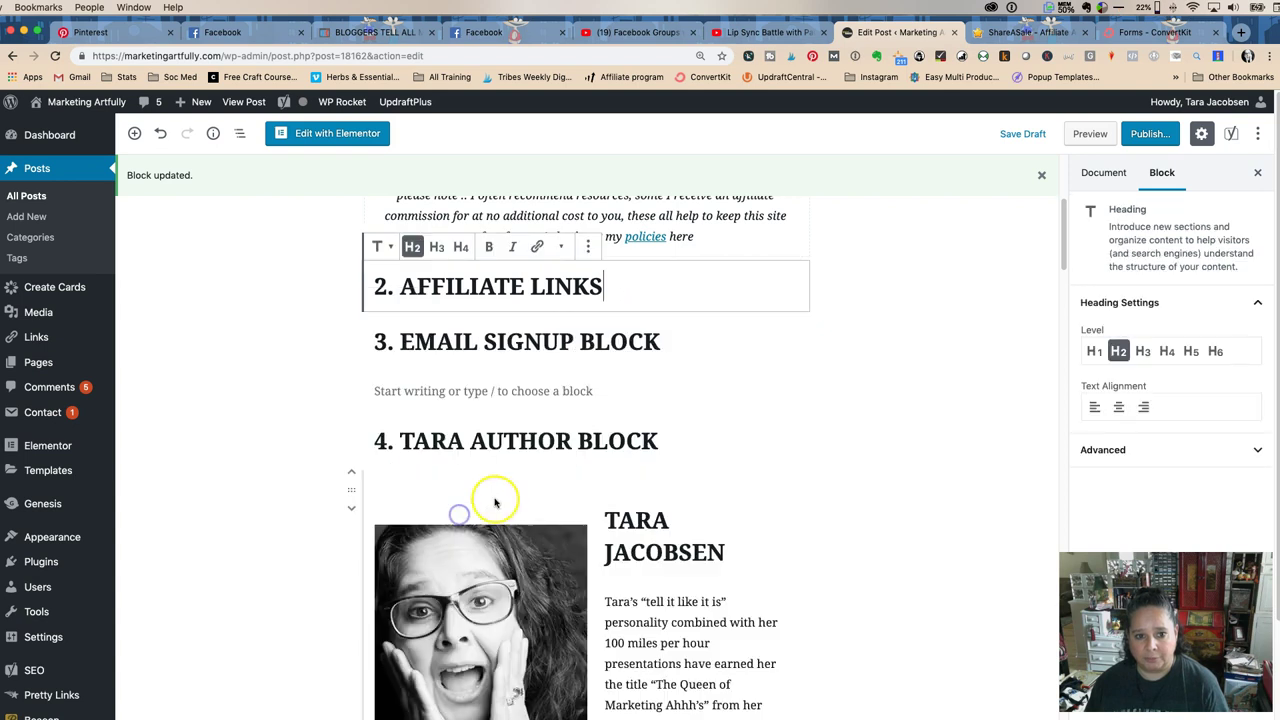
pyautogui.click(964, 378)
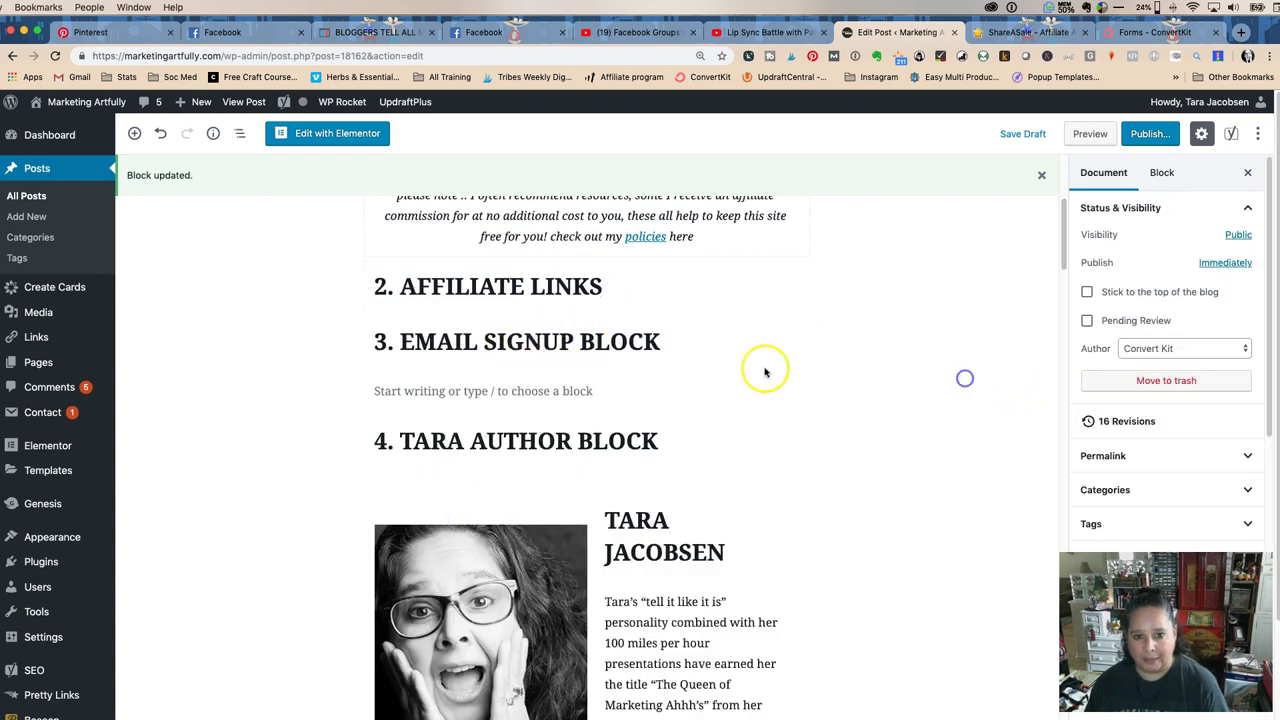
pyautogui.click(587, 310)
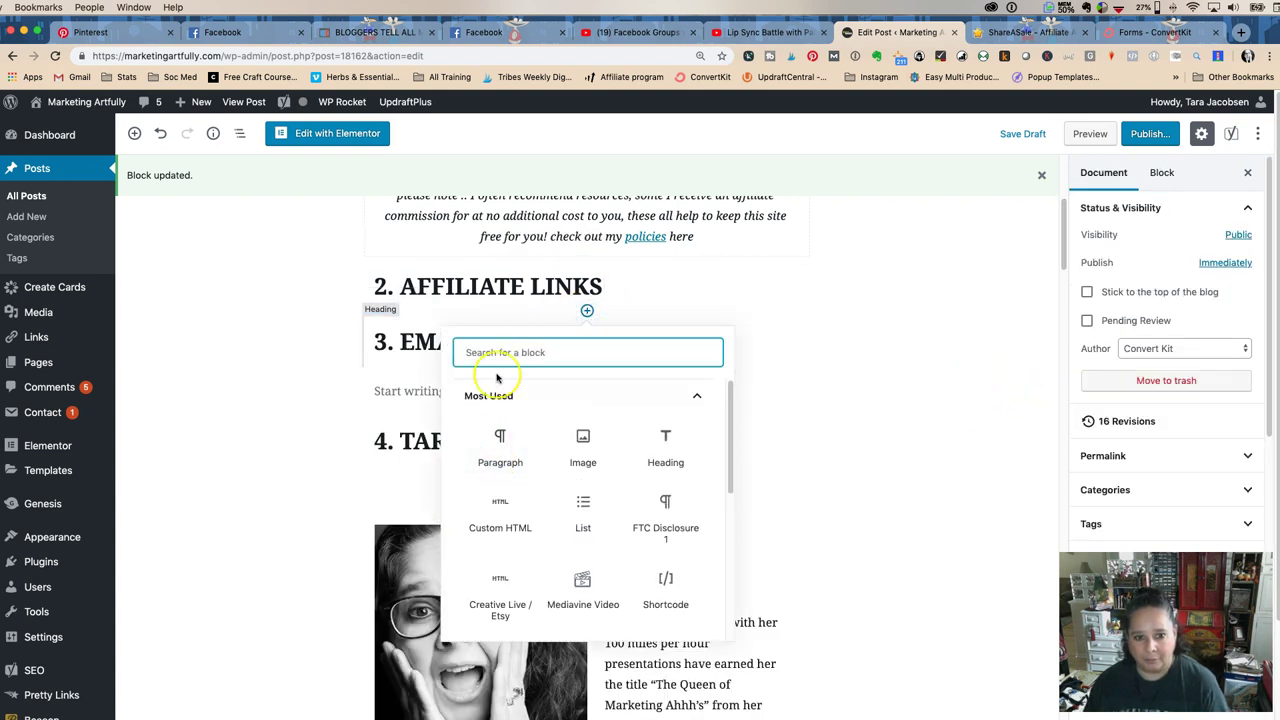
pyautogui.write('/')
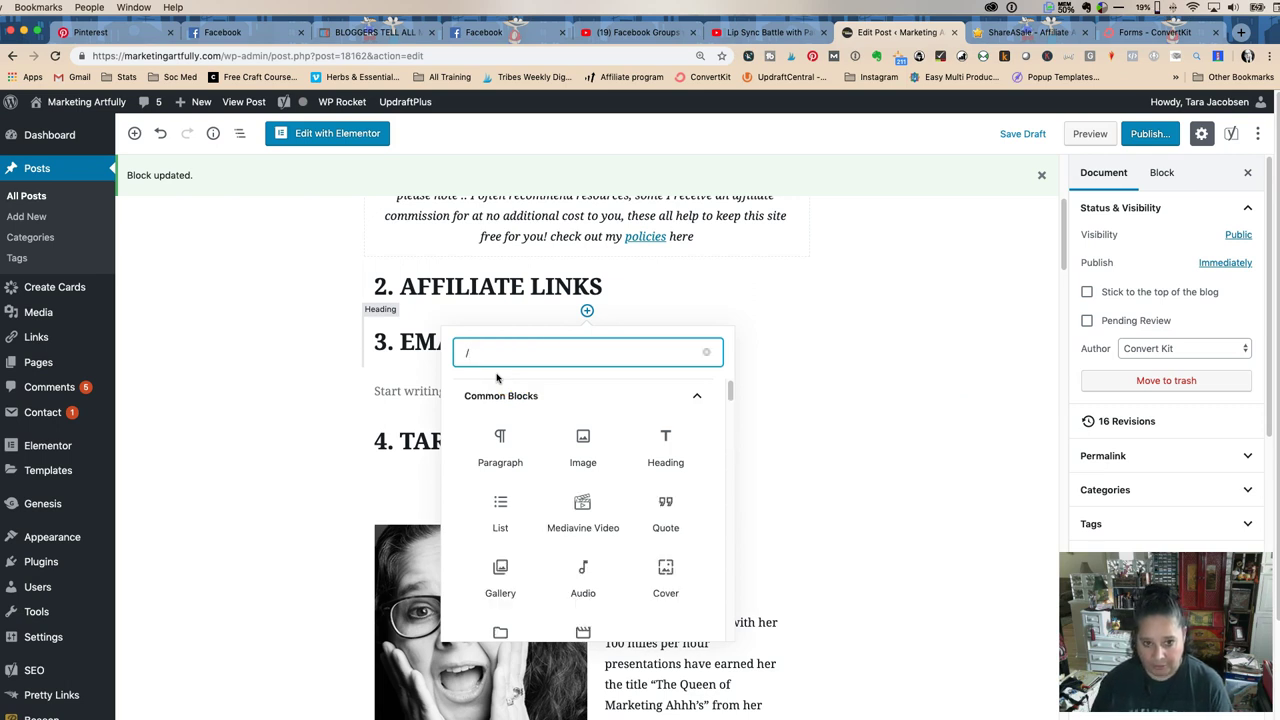
pyautogui.write('affili')
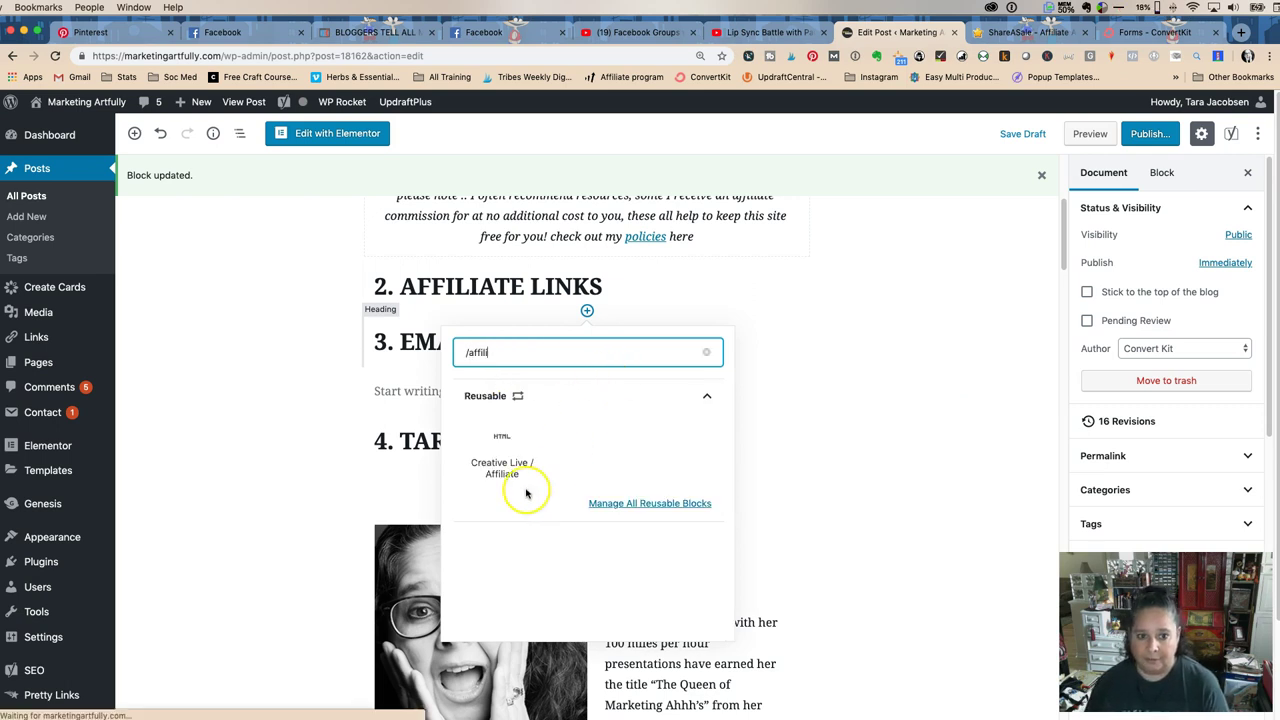
pyautogui.click(506, 466)
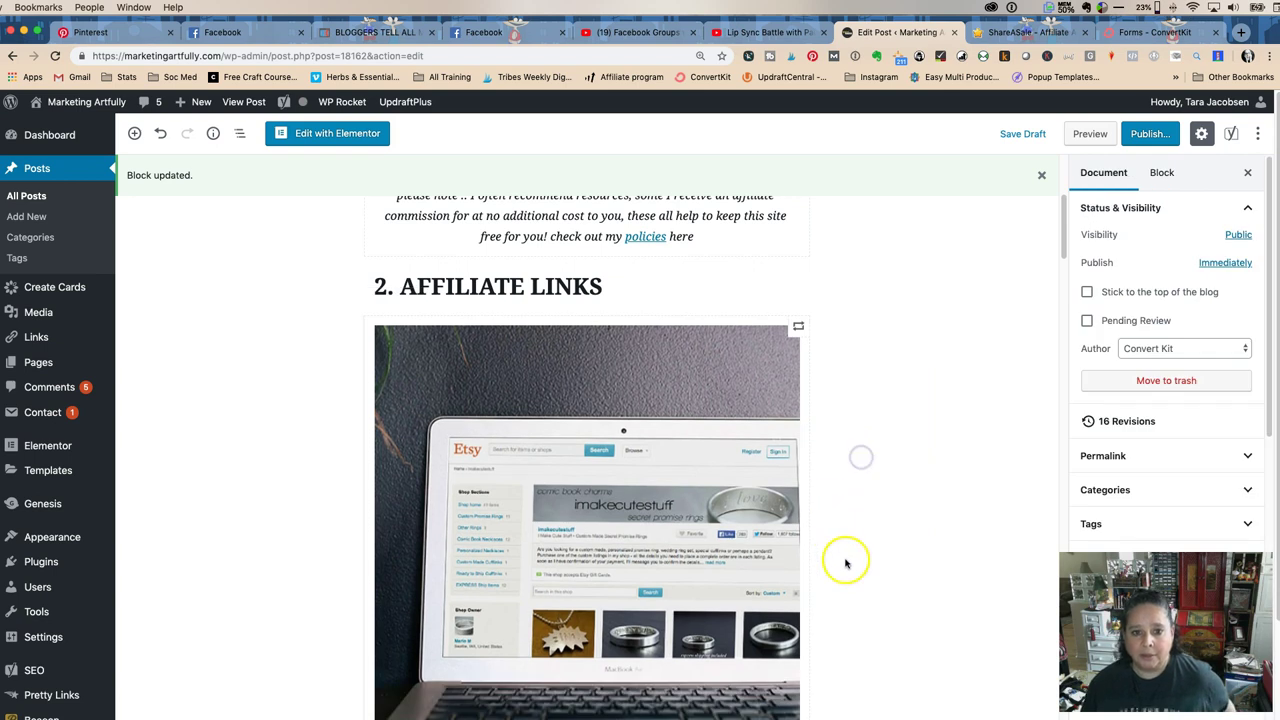
pyautogui.scroll(-5, 846, 560)
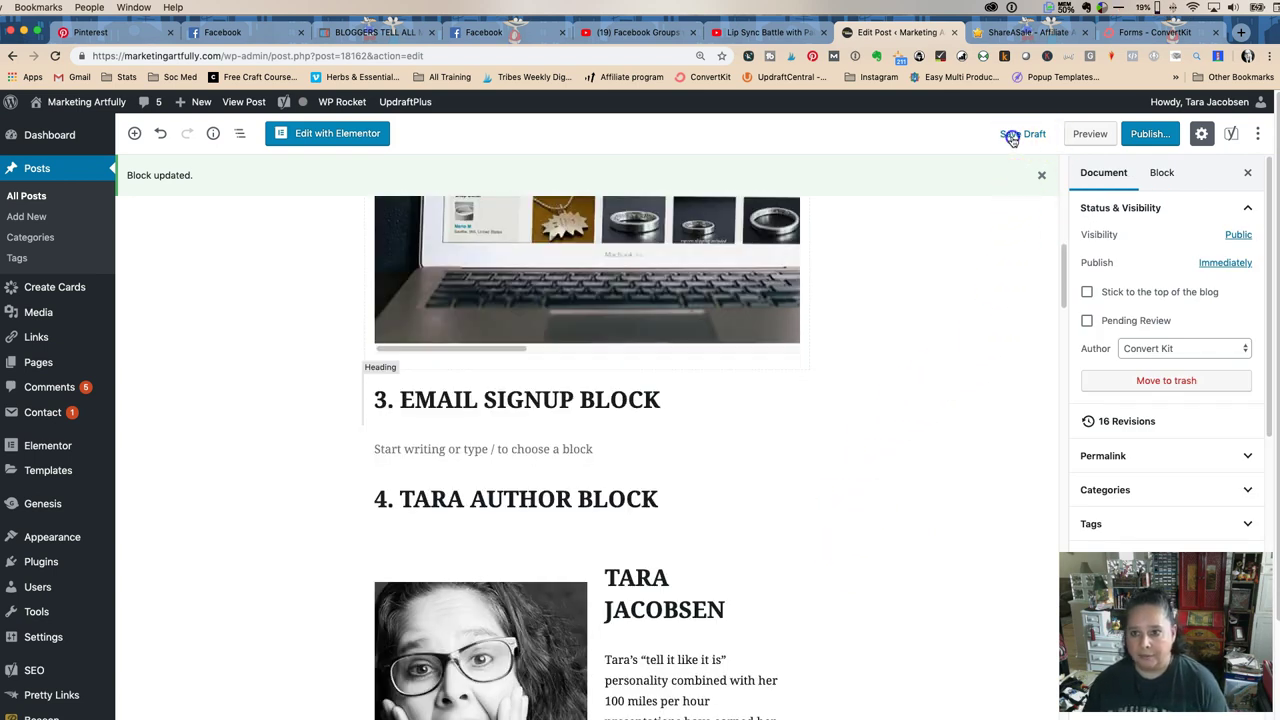
# Step: Save the post as a draft and open its site preview
pyautogui.click(1006, 134)
pyautogui.click(1084, 136)
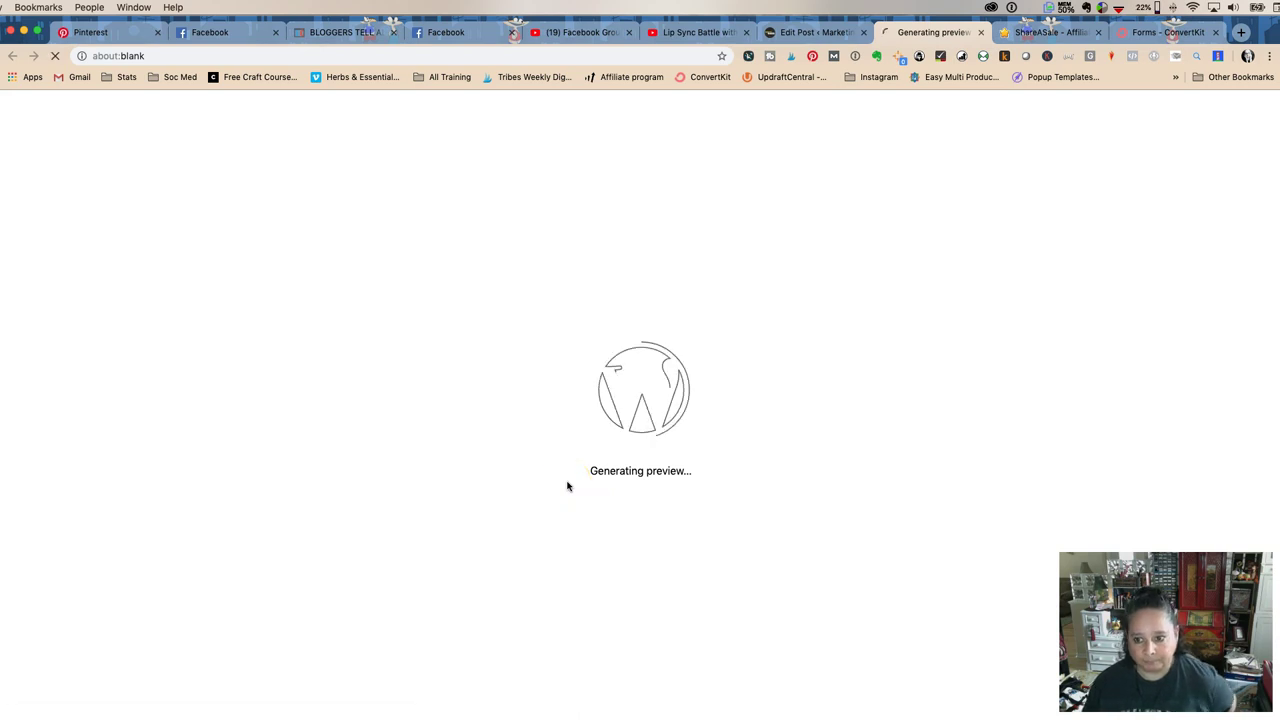
pyautogui.scroll(-5, 312, 535)
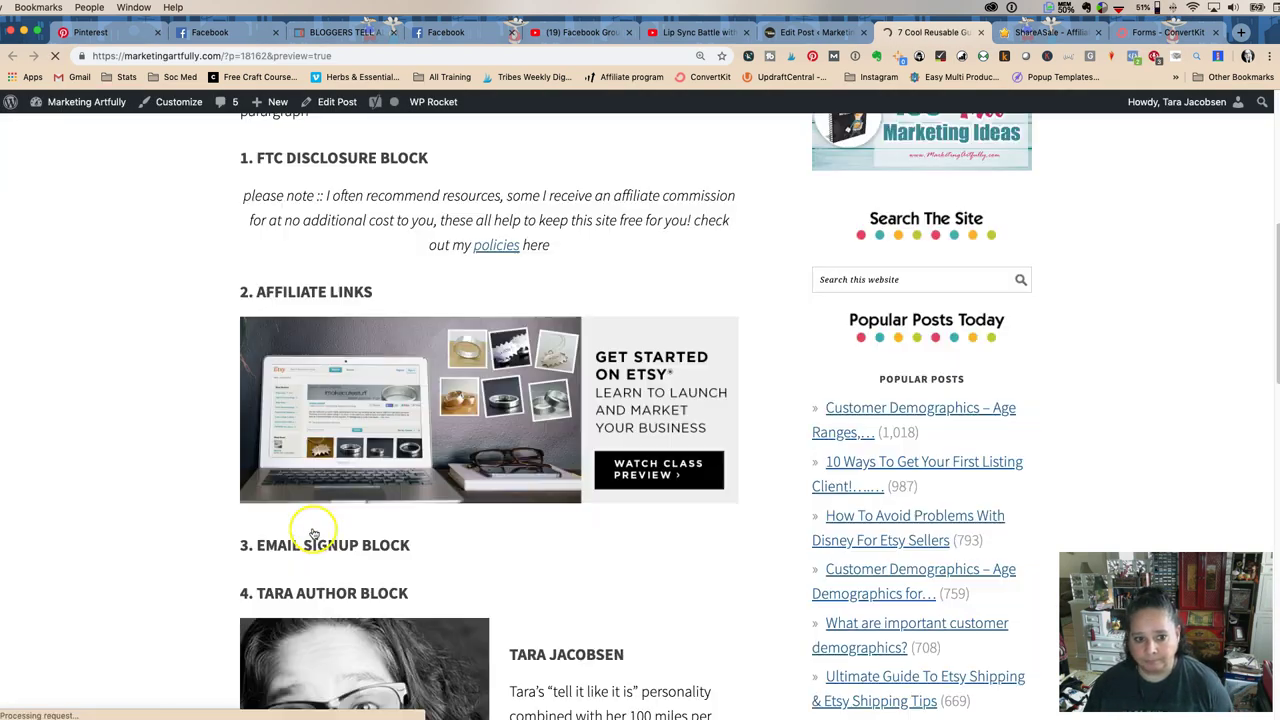
# Step: Confirm the Etsy banner opens the Creative Live course page, then return to the post editor
pyautogui.click(434, 437)
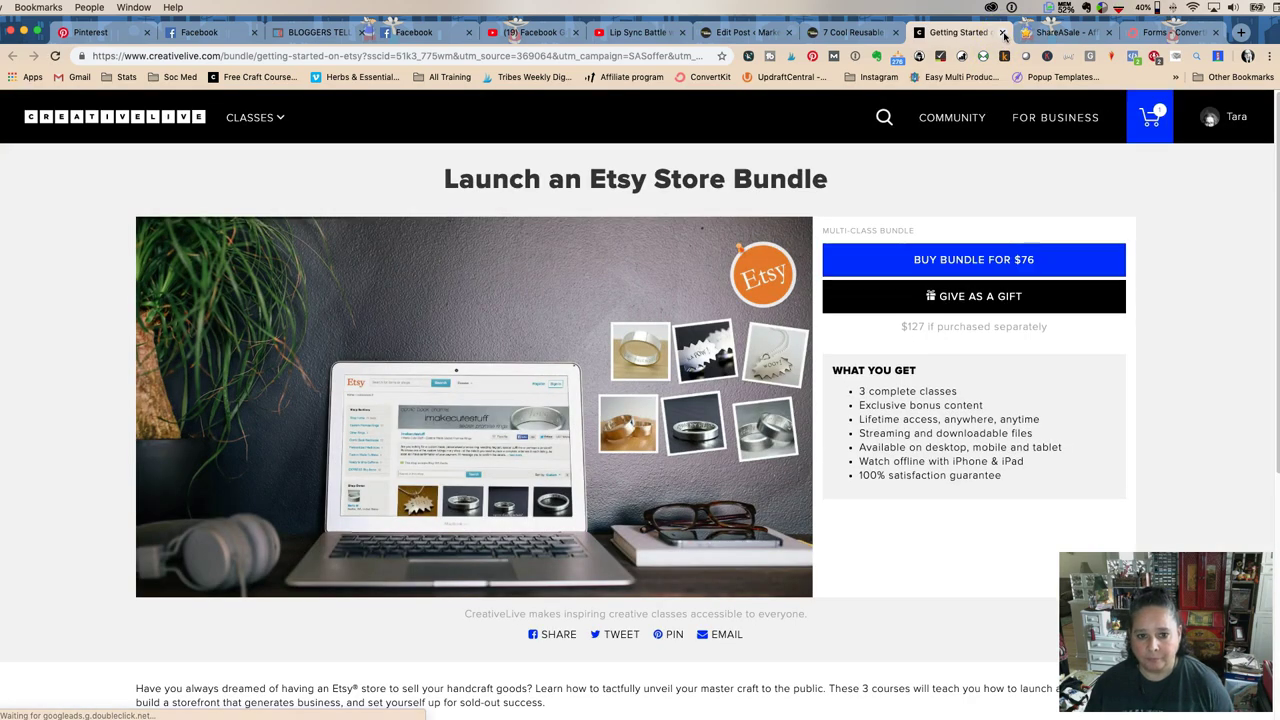
pyautogui.click(1004, 33)
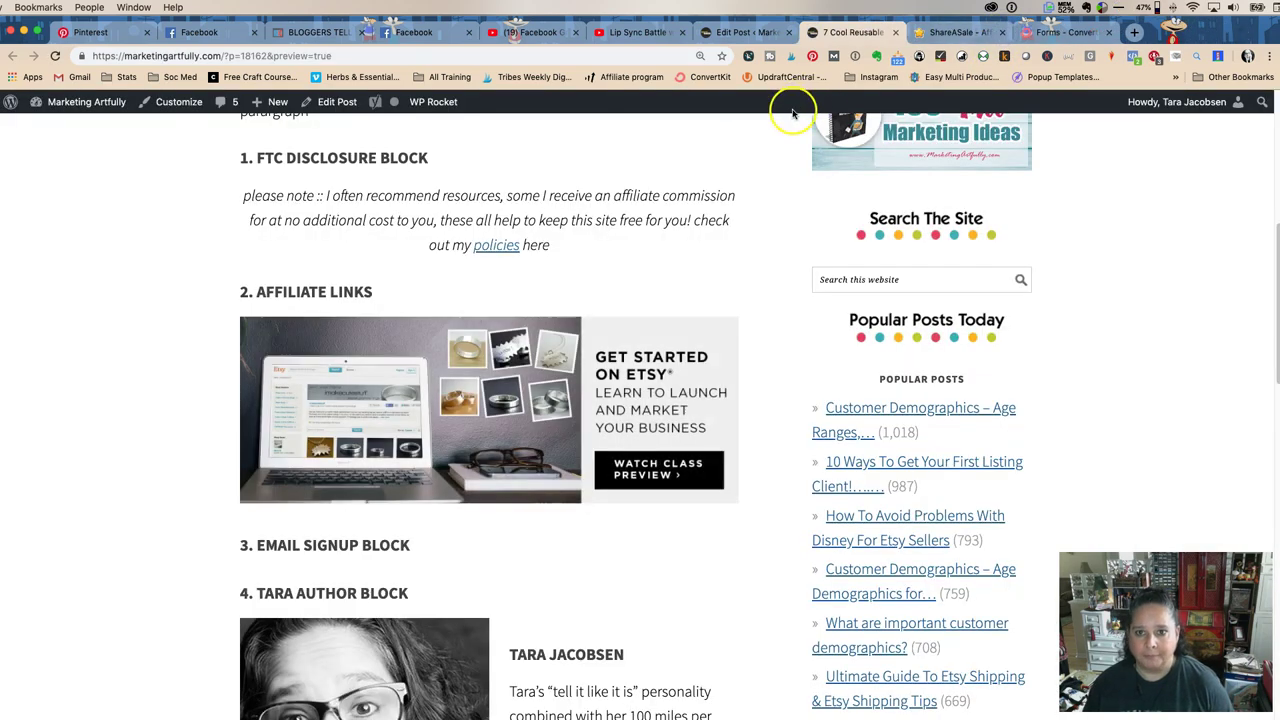
pyautogui.scroll(-1, 531, 318)
pyautogui.click(808, 32)
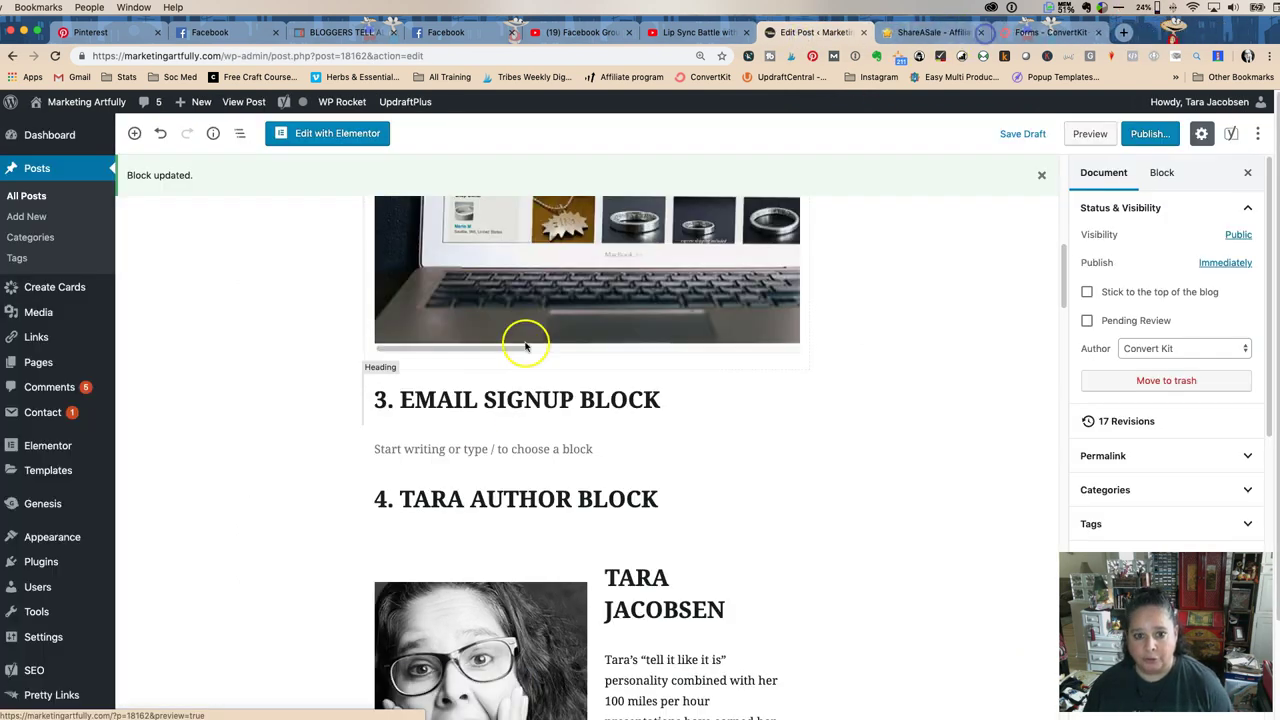
# Step: Place the cursor in the empty paragraph under the 3. EMAIL SIGNUP BLOCK heading
pyautogui.scroll(-1, 477, 423)
pyautogui.click(445, 443)
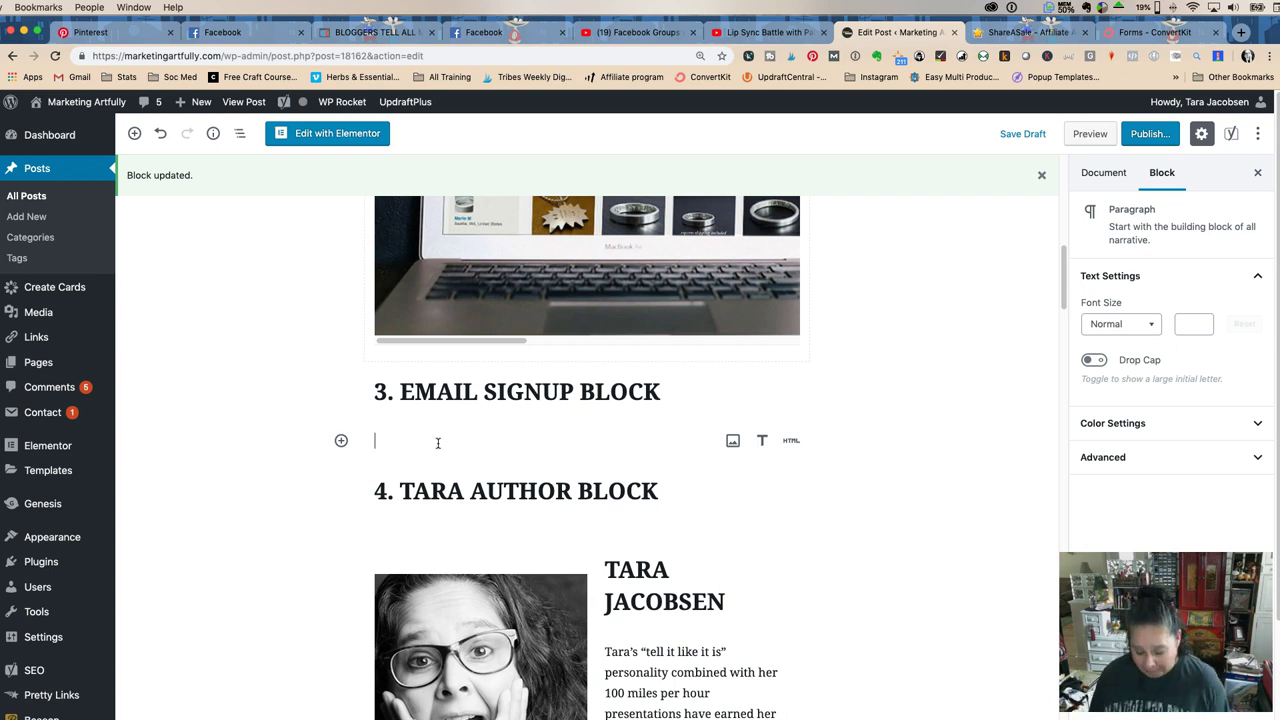
# Step: Convert the empty paragraph into a Custom HTML block with the / command
pyautogui.write('/')
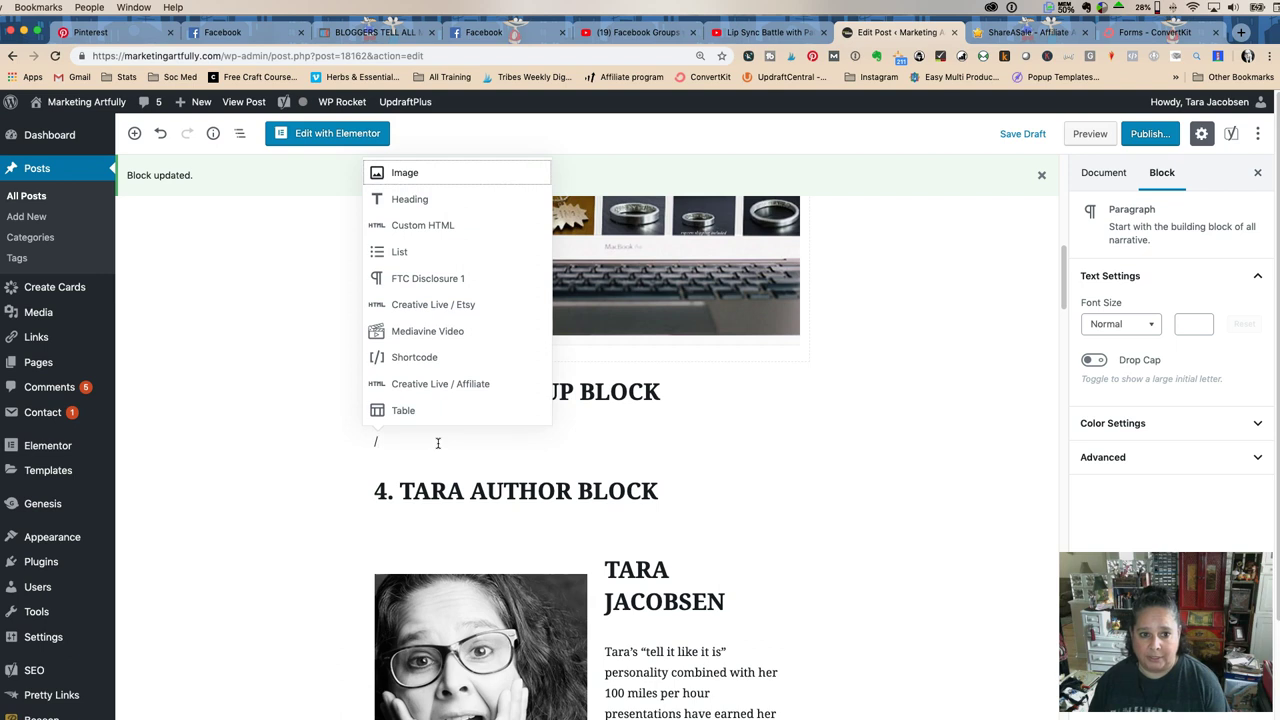
pyautogui.click(457, 228)
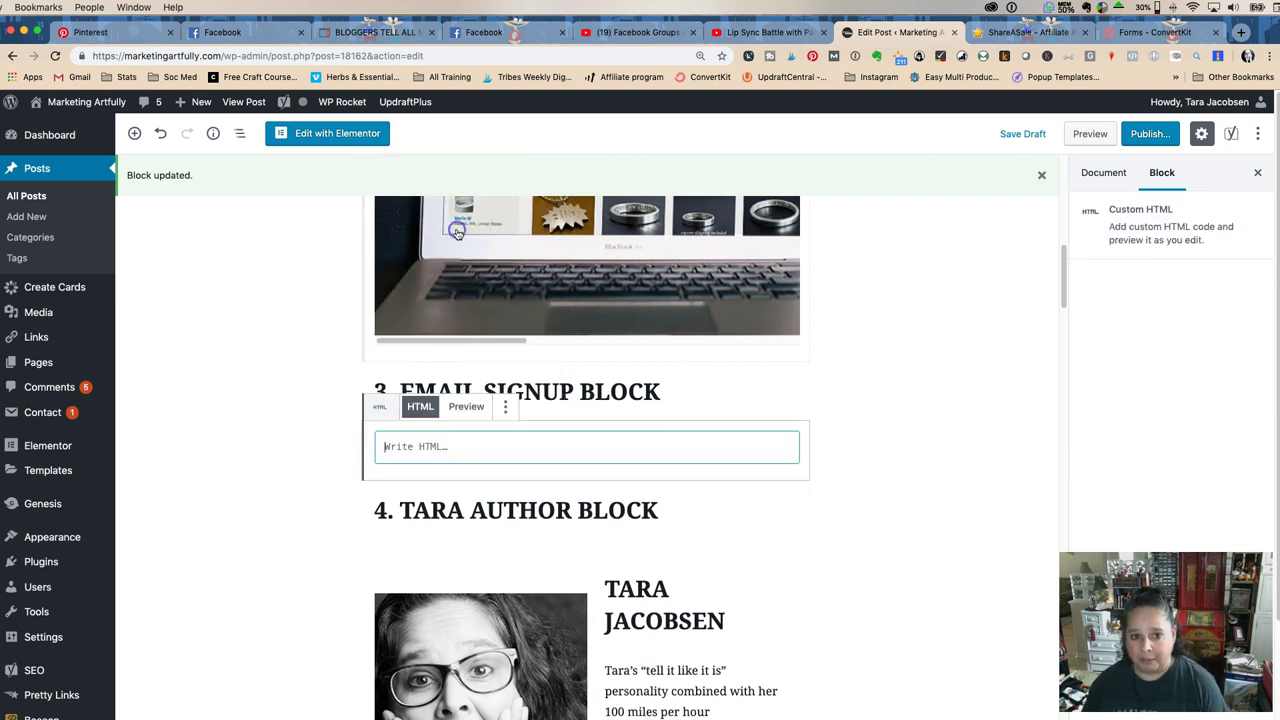
pyautogui.click(461, 370)
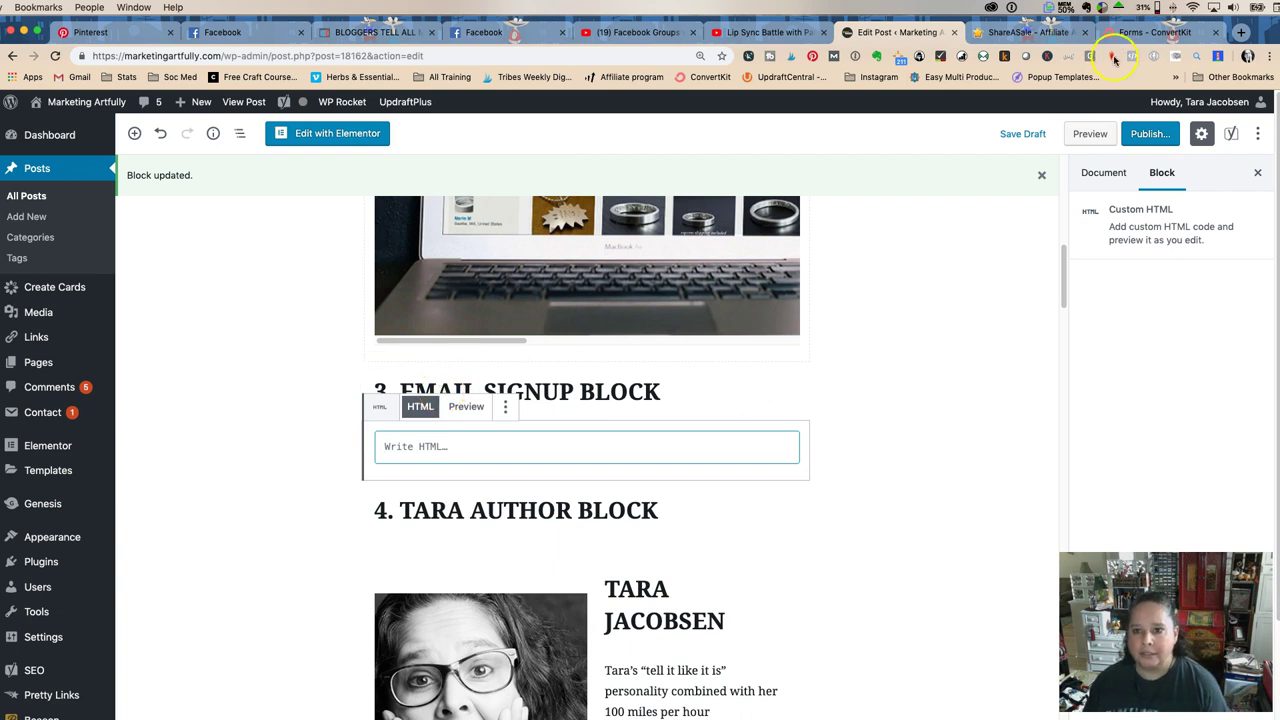
# Step: Select the ConvertKit Gutenberg Form's JavaScript embed code, then return to the WordPress editor
pyautogui.click(1140, 32)
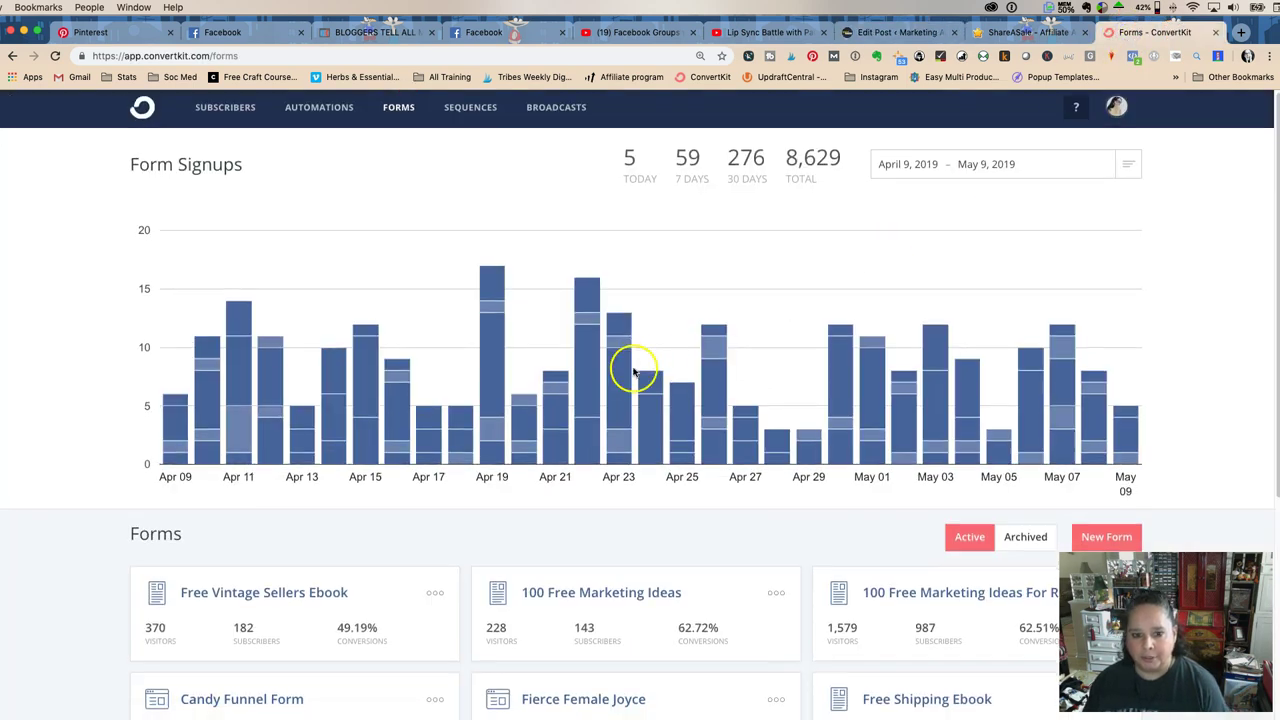
pyautogui.scroll(-5, 600, 400)
pyautogui.click(545, 465)
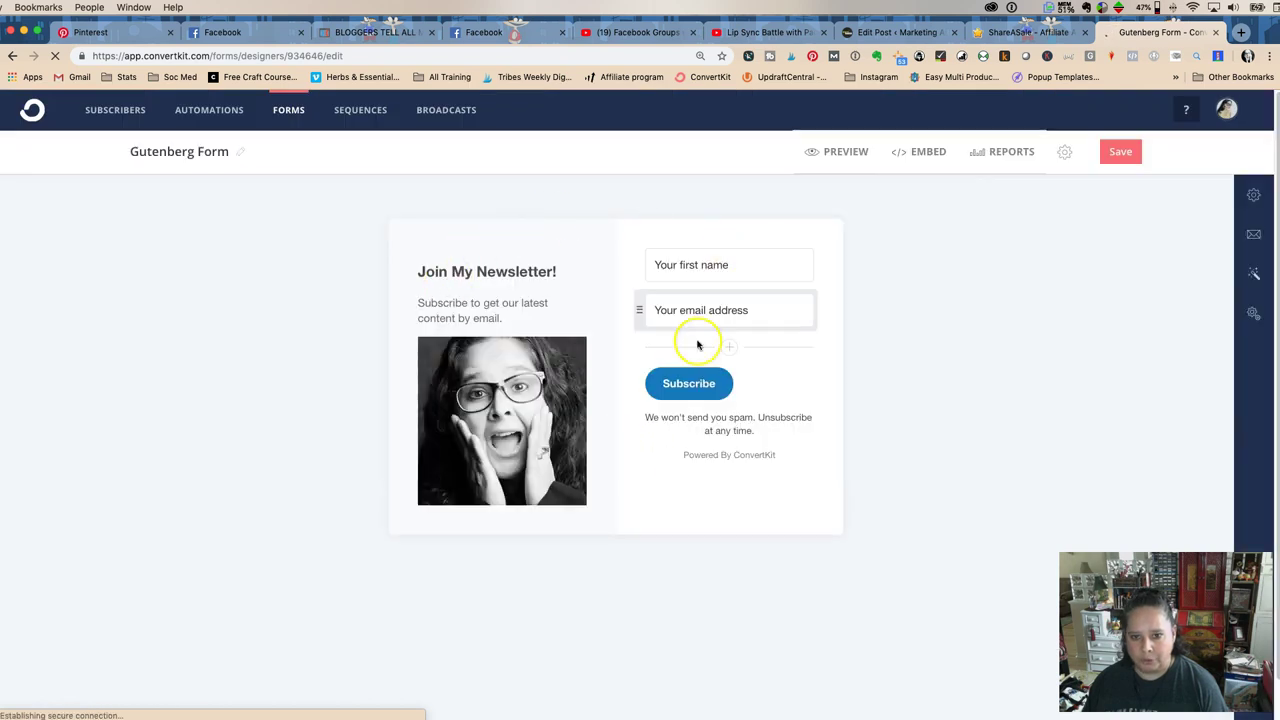
pyautogui.click(921, 157)
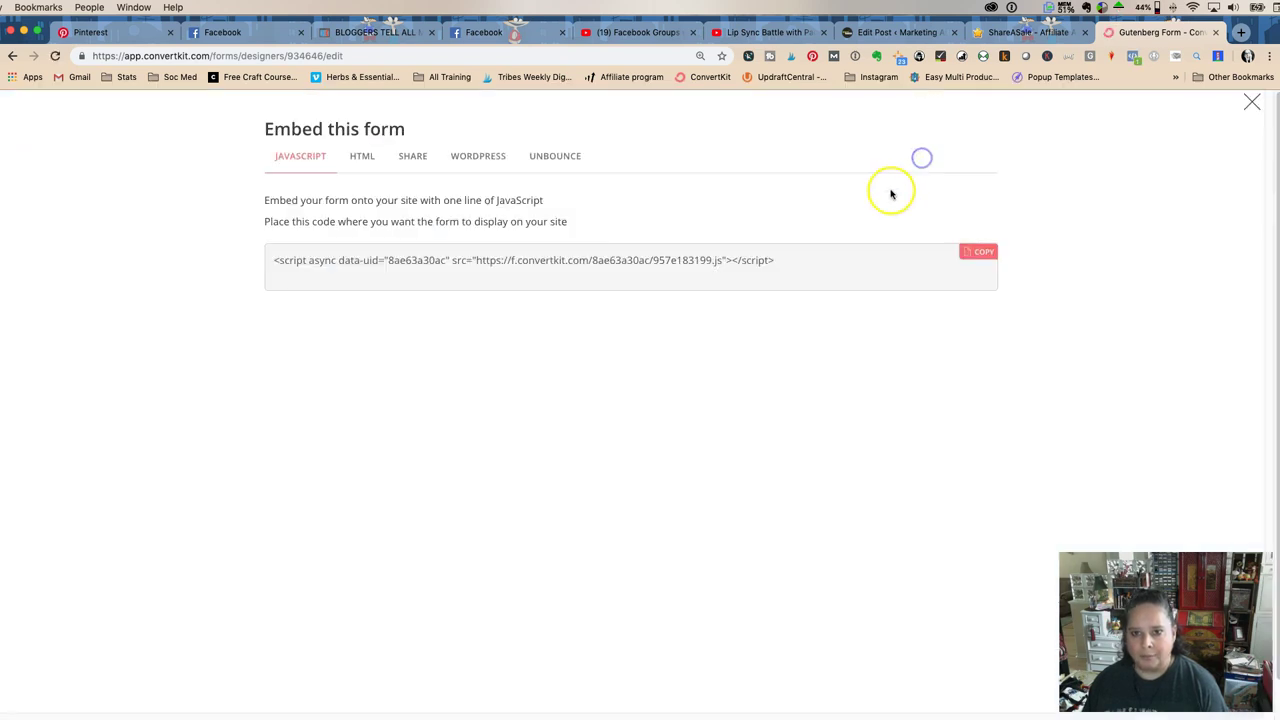
pyautogui.click(588, 268)
pyautogui.press('super+c')
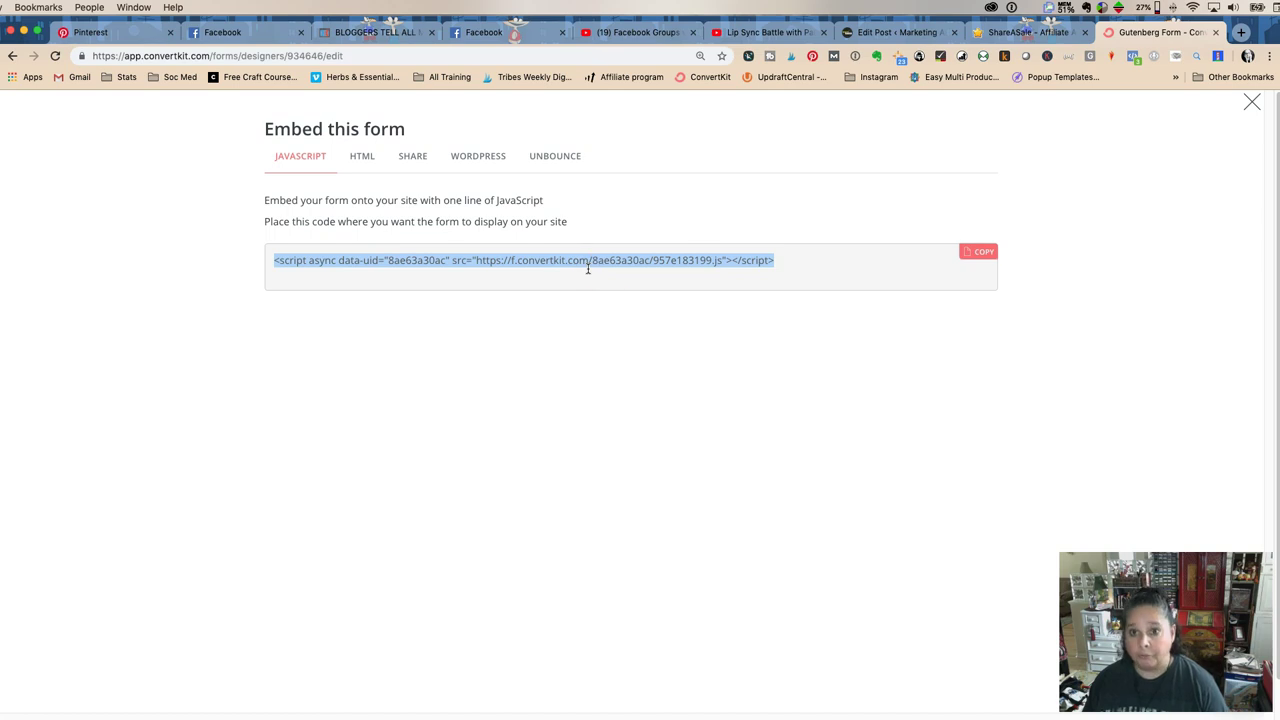
pyautogui.click(880, 31)
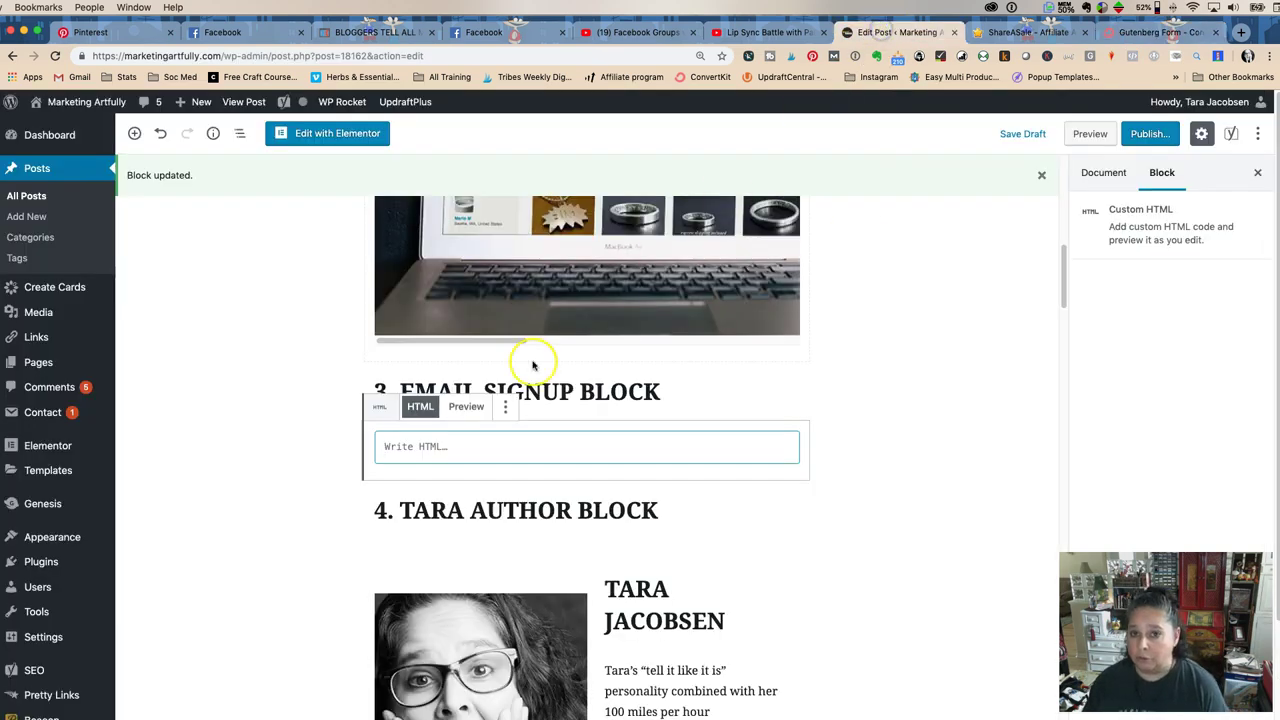
# Step: Paste the ConvertKit script into the Custom HTML block, preview the Join My Newsletter! form, and save the draft
pyautogui.click(421, 453)
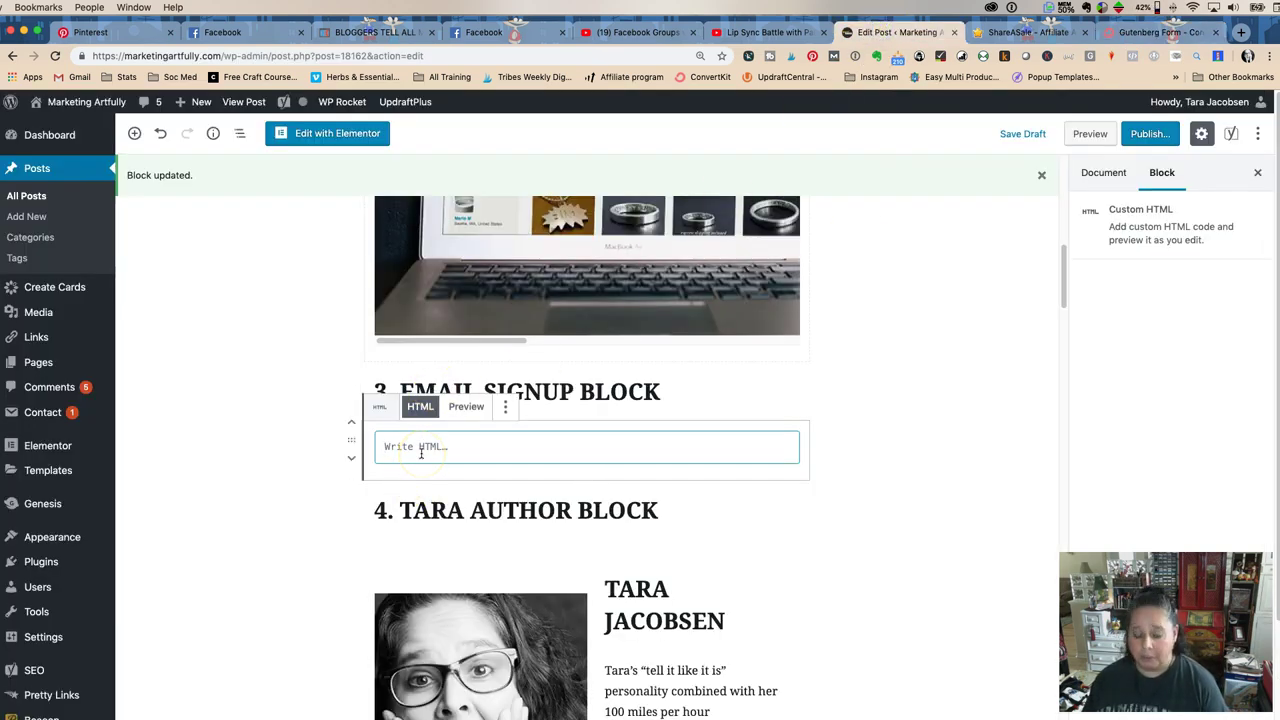
pyautogui.press('super+v')
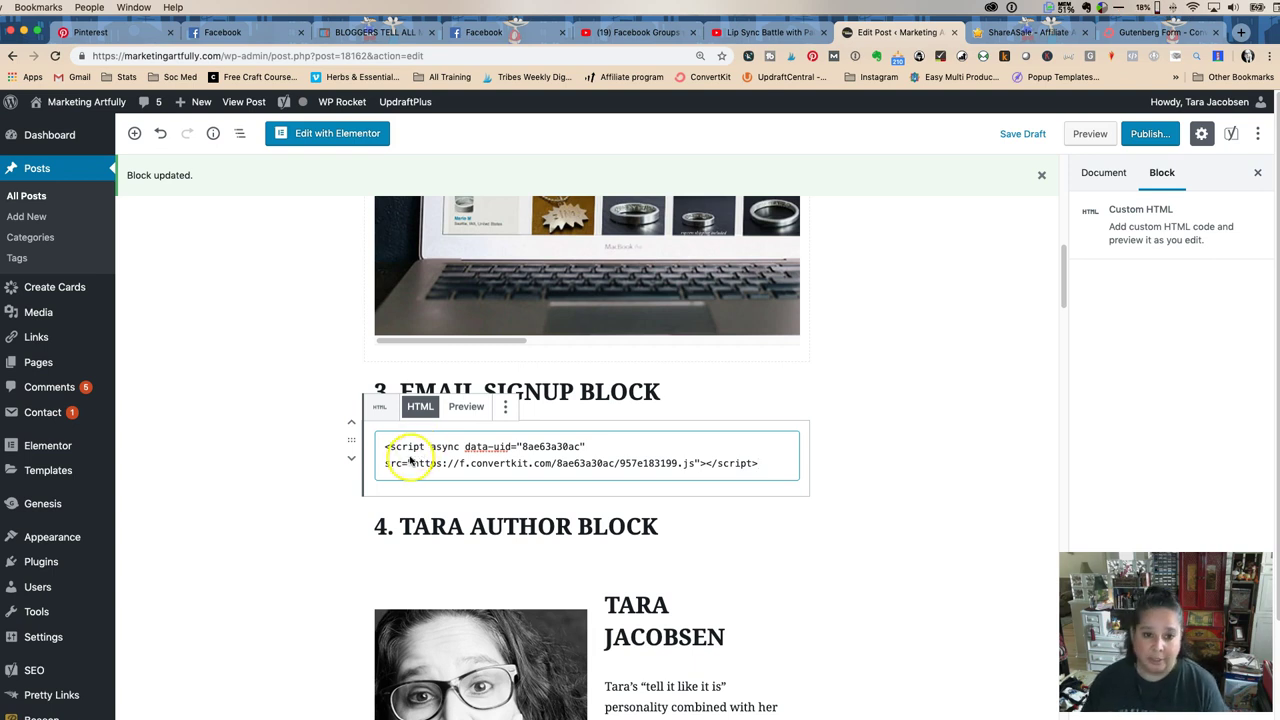
pyautogui.click(464, 406)
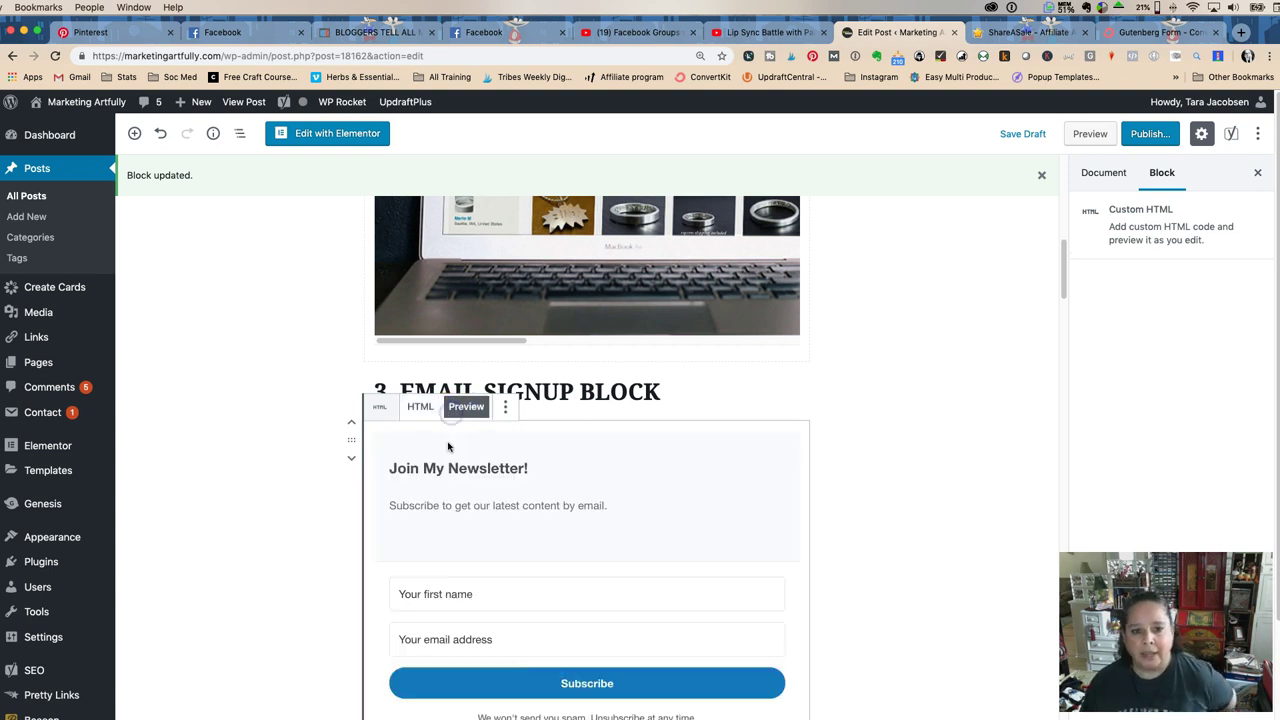
pyautogui.scroll(-5, 465, 547)
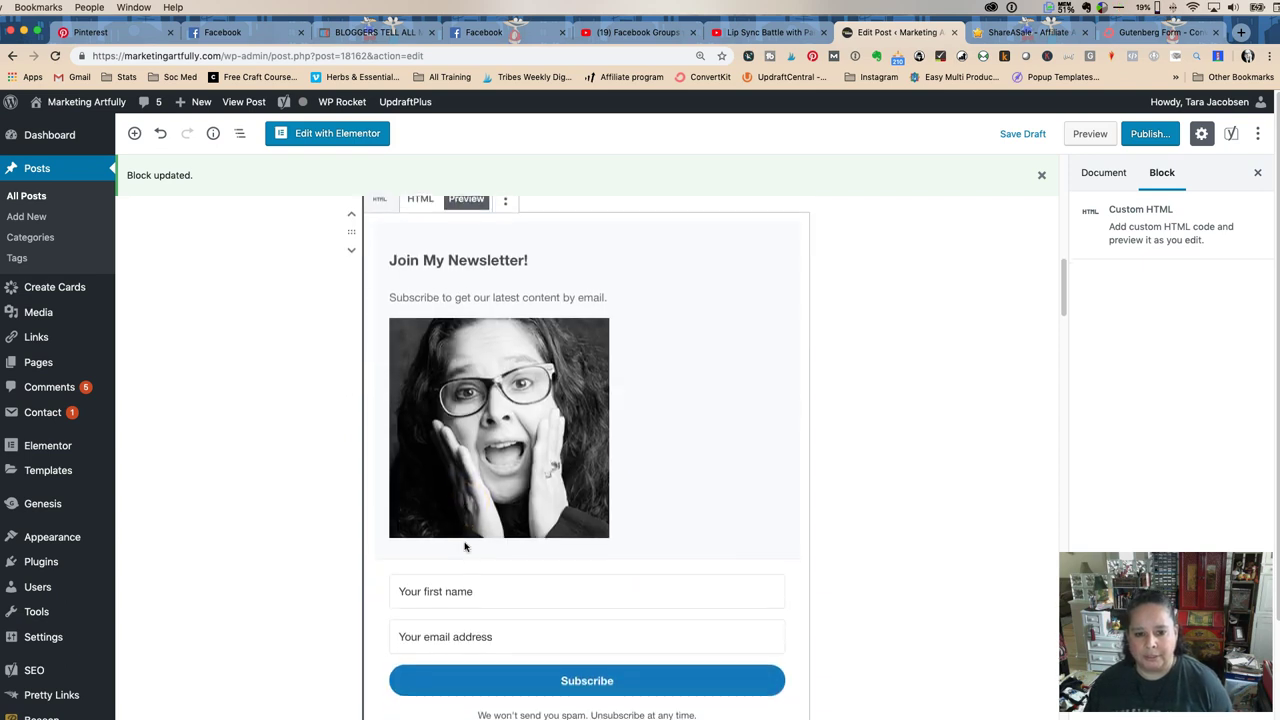
pyautogui.scroll(-4, 465, 547)
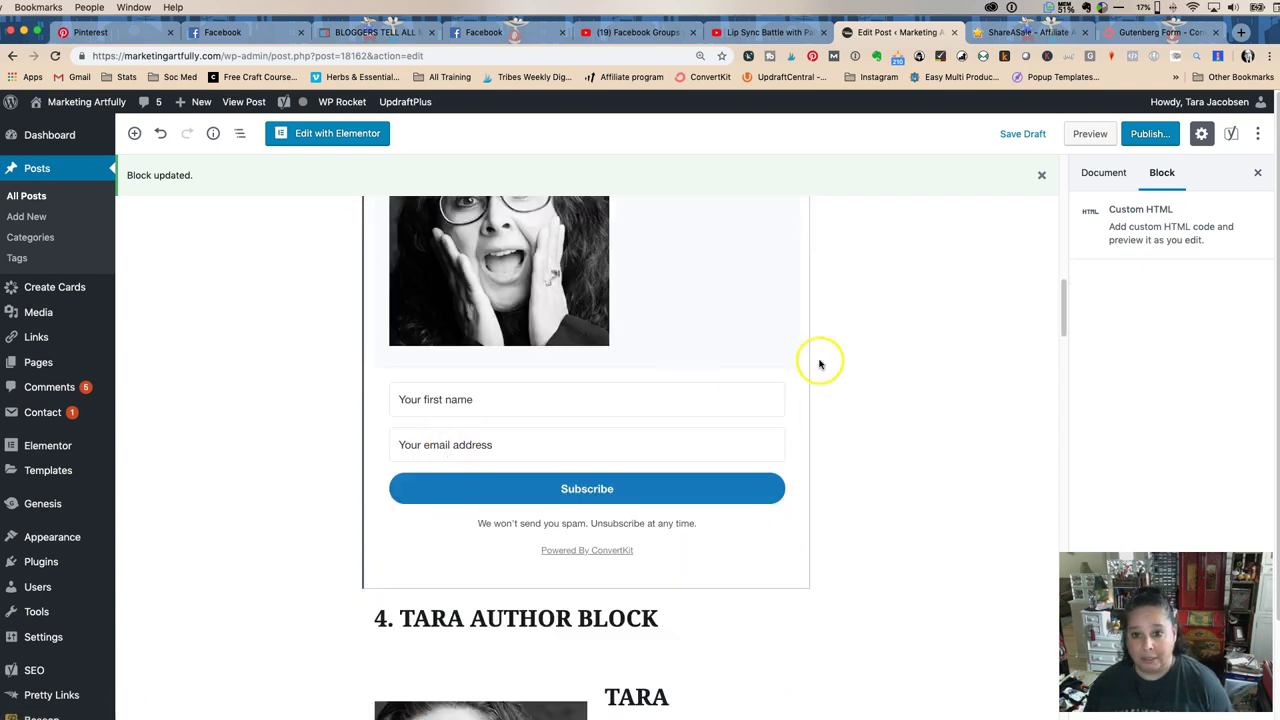
pyautogui.click(1008, 134)
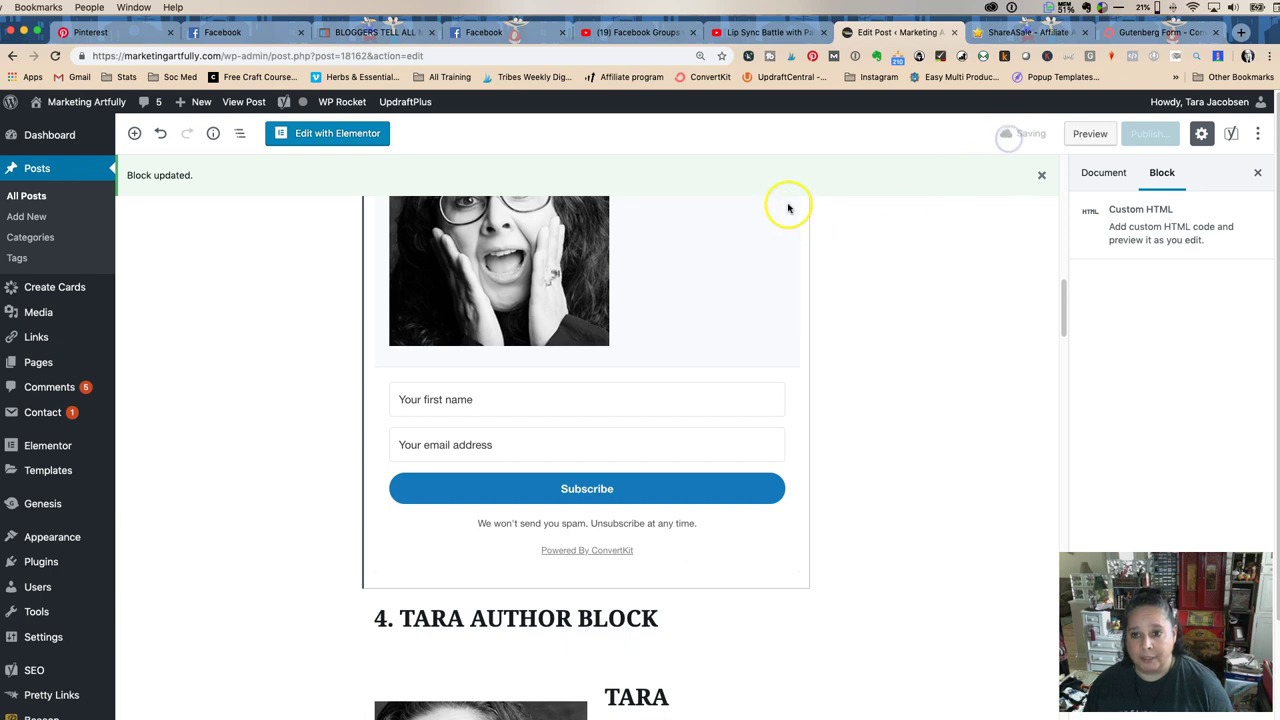
pyautogui.click(1090, 136)
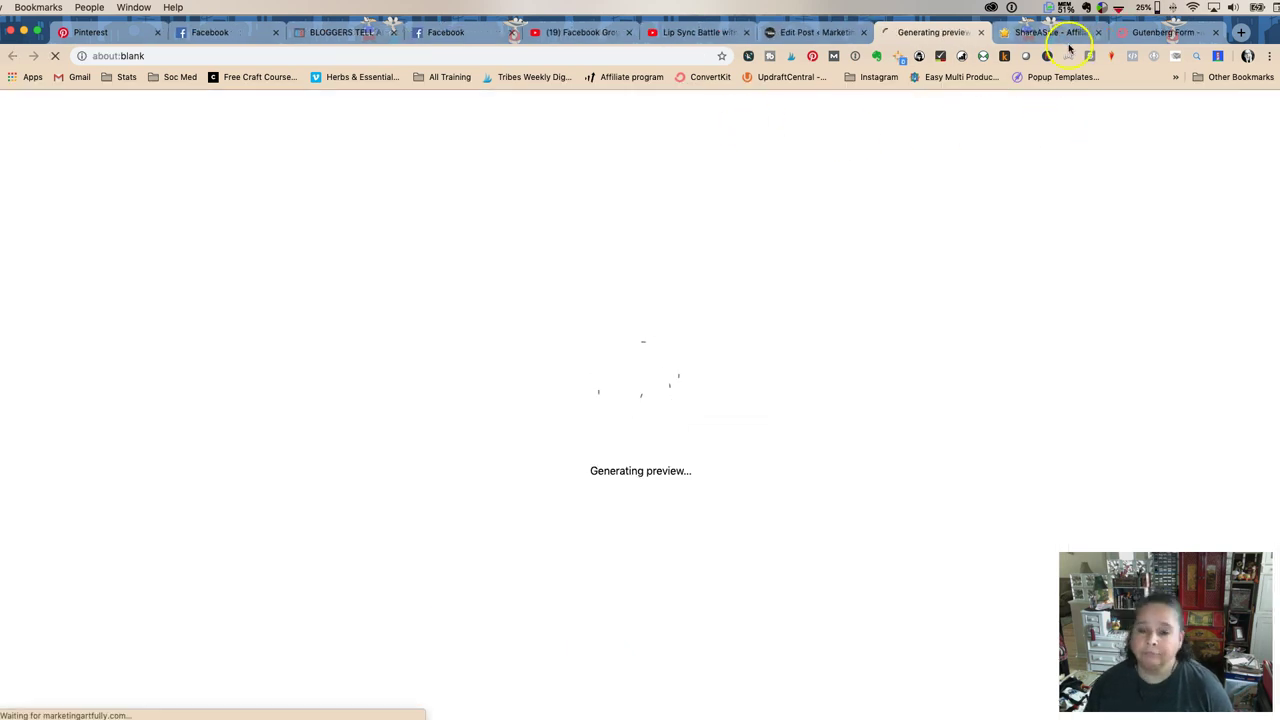
# Step: Scroll the site preview to check the Join My Newsletter! form, then return to the editor
pyautogui.scroll(-10, 405, 206)
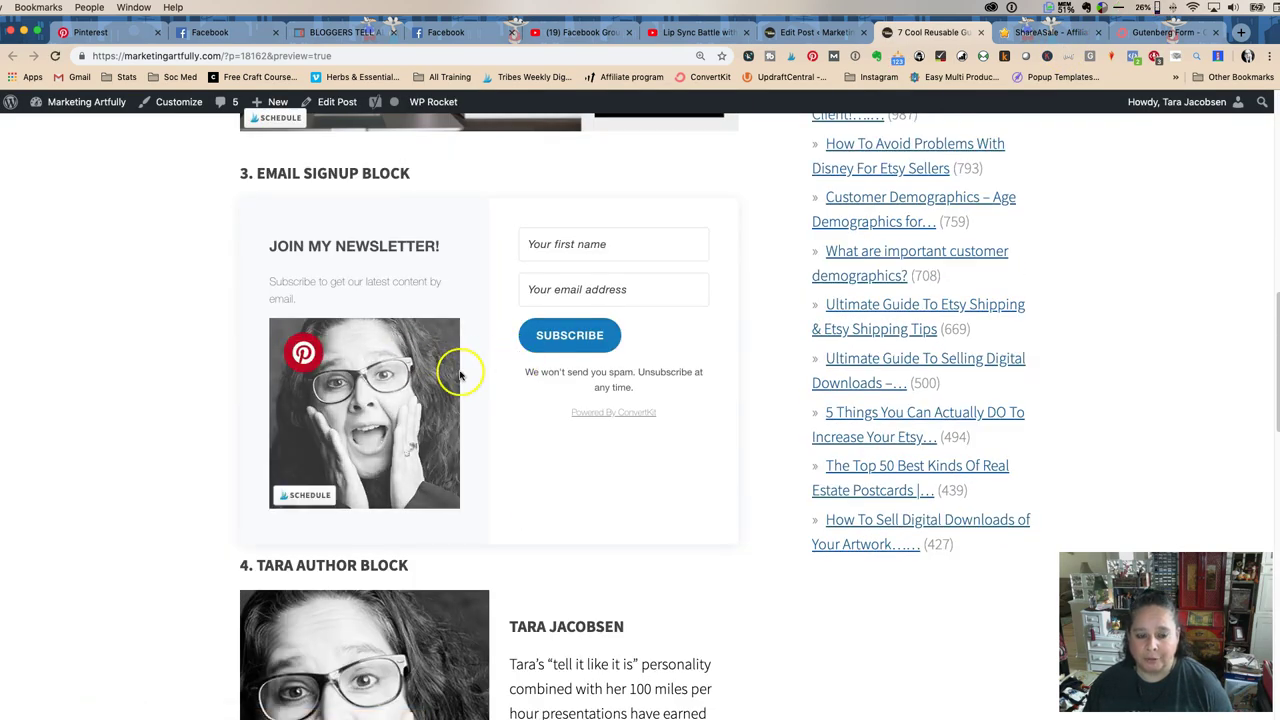
pyautogui.scroll(-5, 463, 366)
pyautogui.scroll(5, 463, 352)
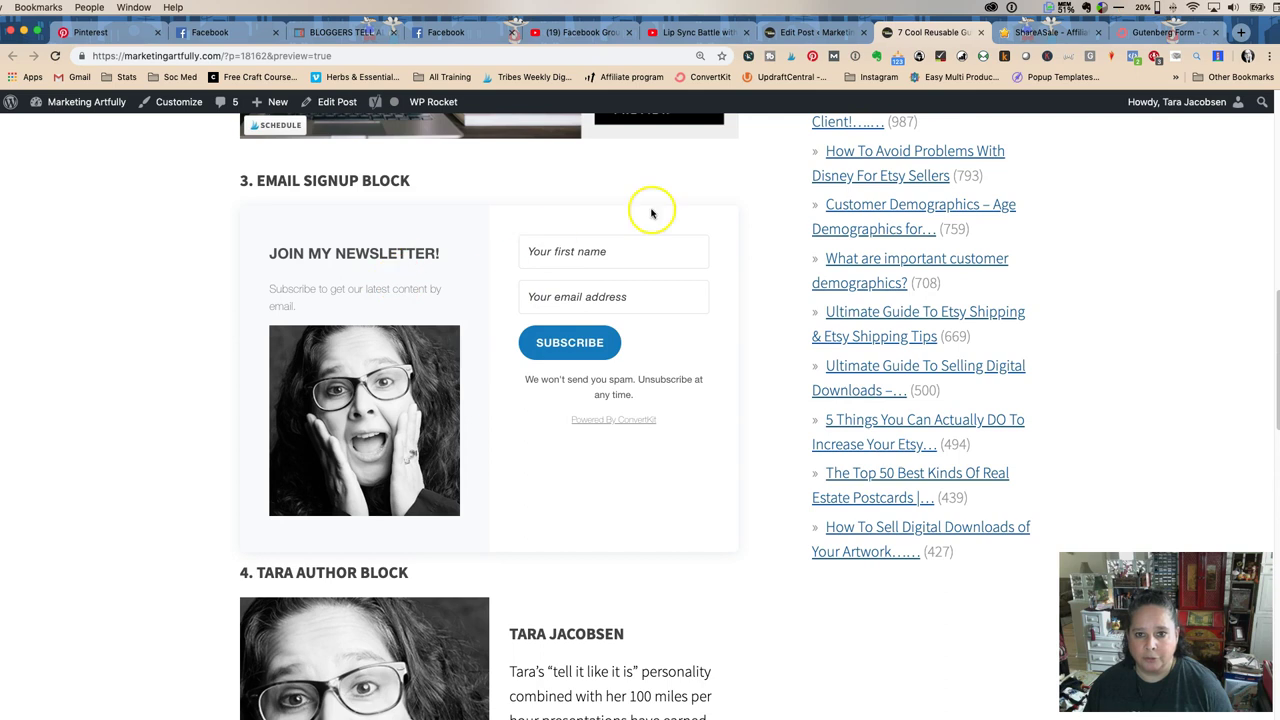
pyautogui.click(800, 32)
# Step: Save the ConvertKit signup form as a reusable block named 'Newsletter Signup'
pyautogui.scroll(3, 457, 314)
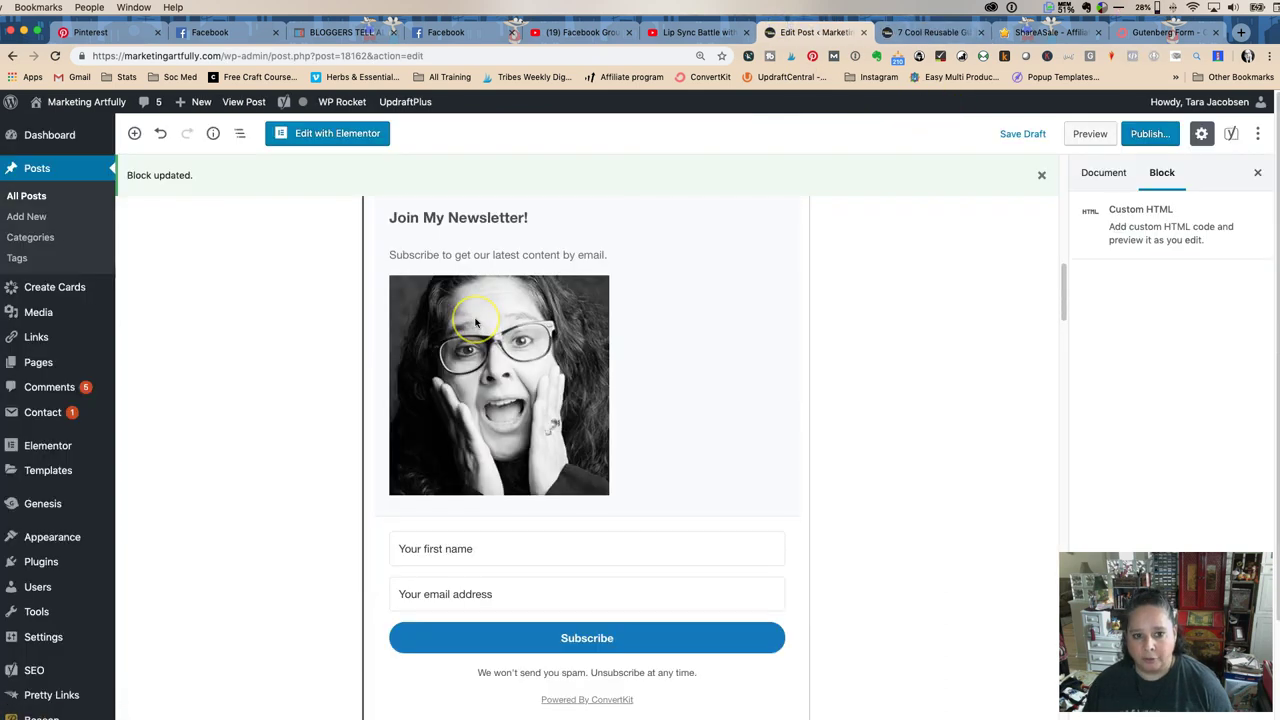
pyautogui.click(506, 316)
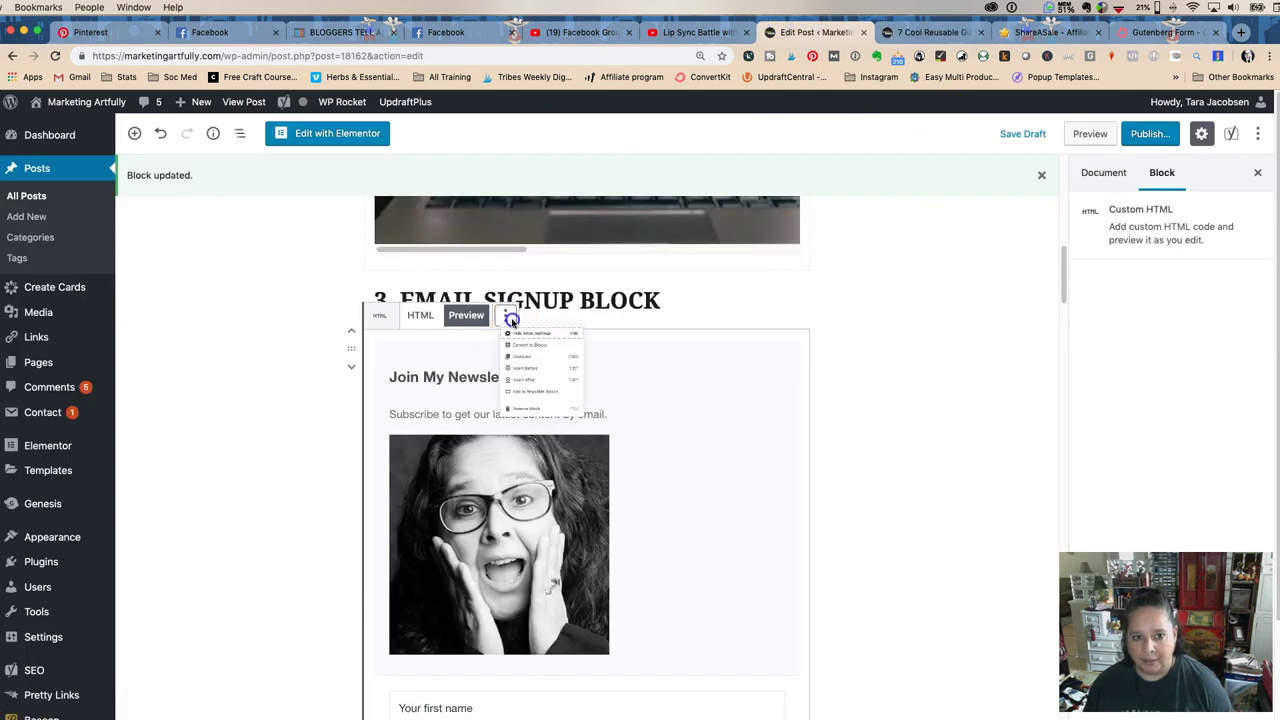
pyautogui.click(535, 487)
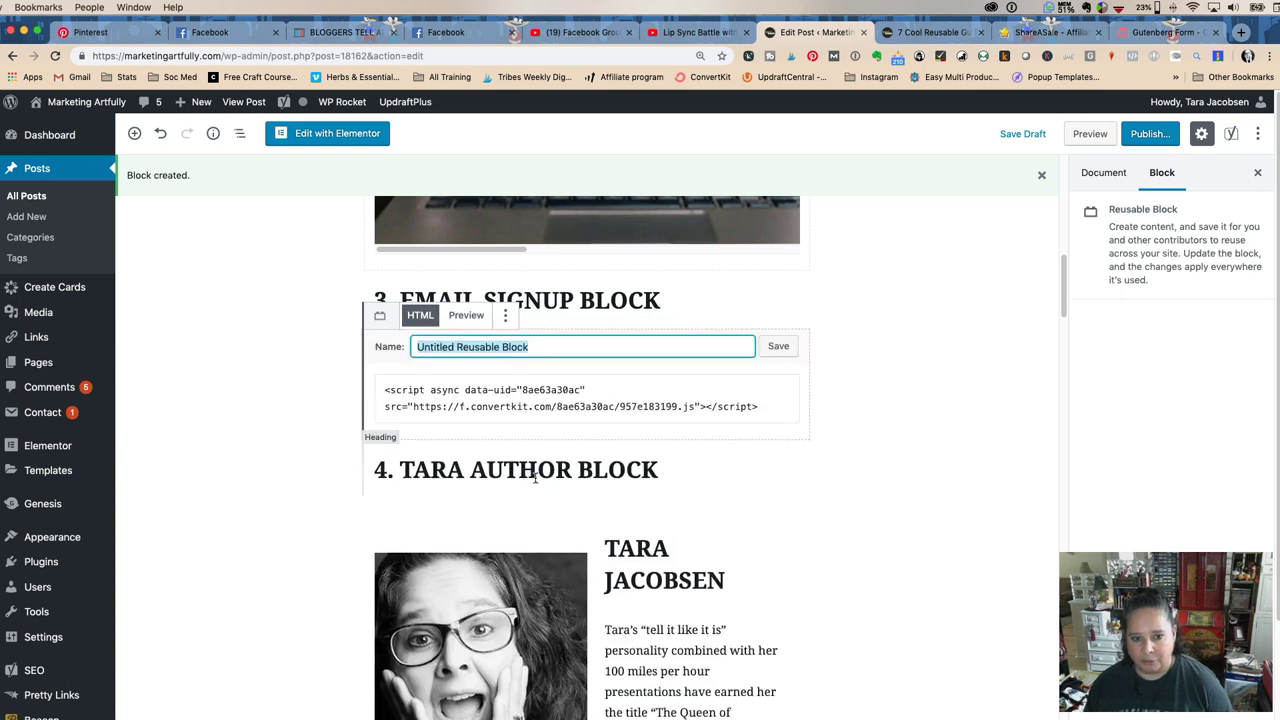
pyautogui.write('C')
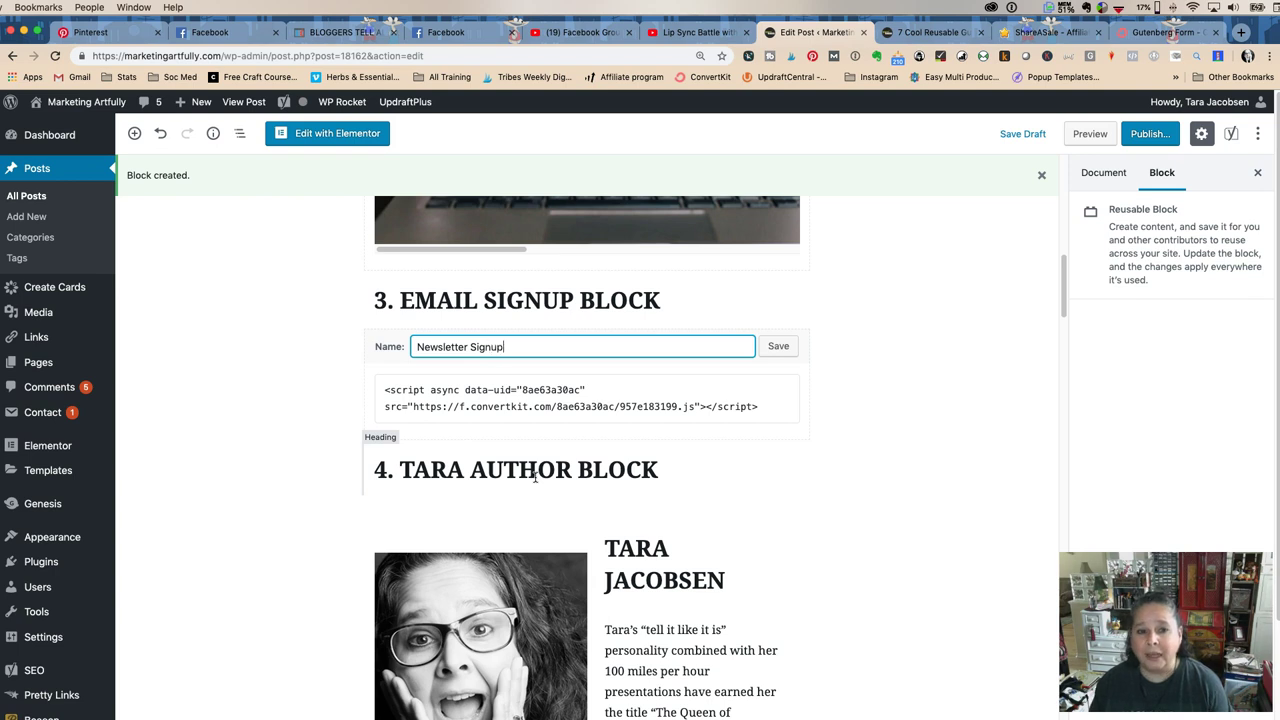
pyautogui.click(778, 346)
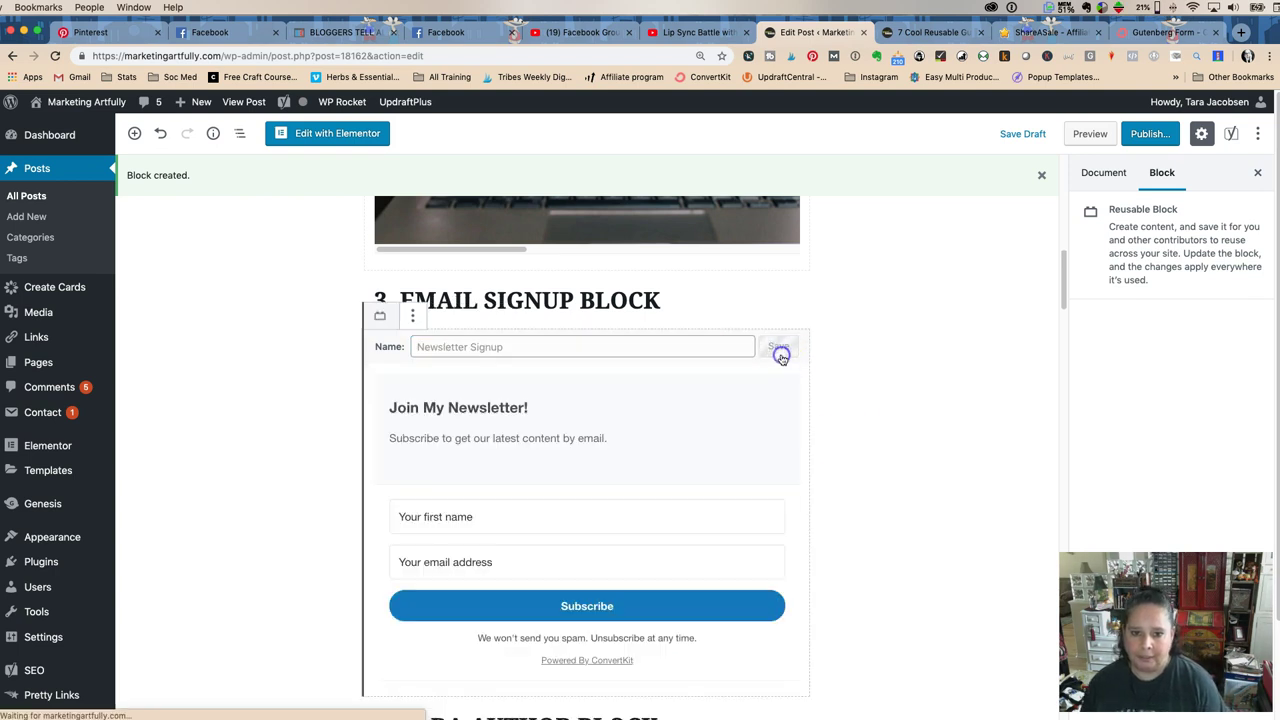
# Step: Remove the Newsletter Signup block, then re-insert it into a new paragraph via /new
pyautogui.click(412, 316)
pyautogui.click(482, 494)
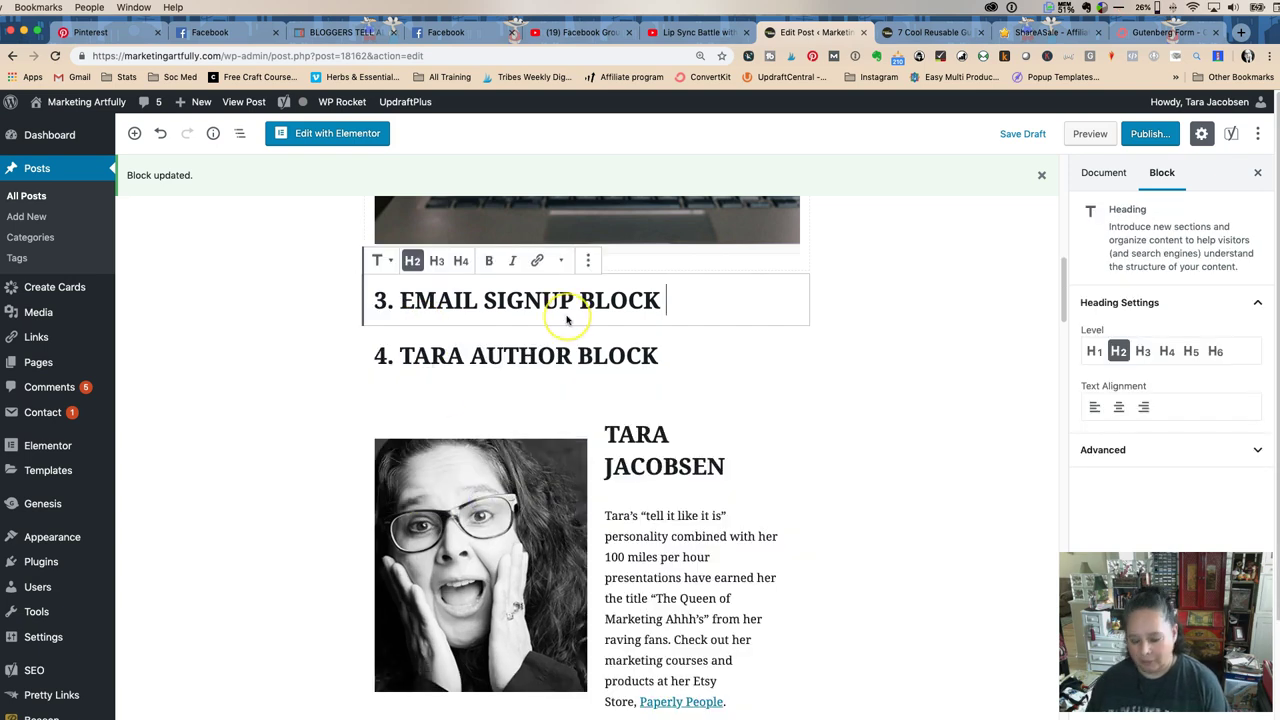
pyautogui.press('Return')
pyautogui.write('/')
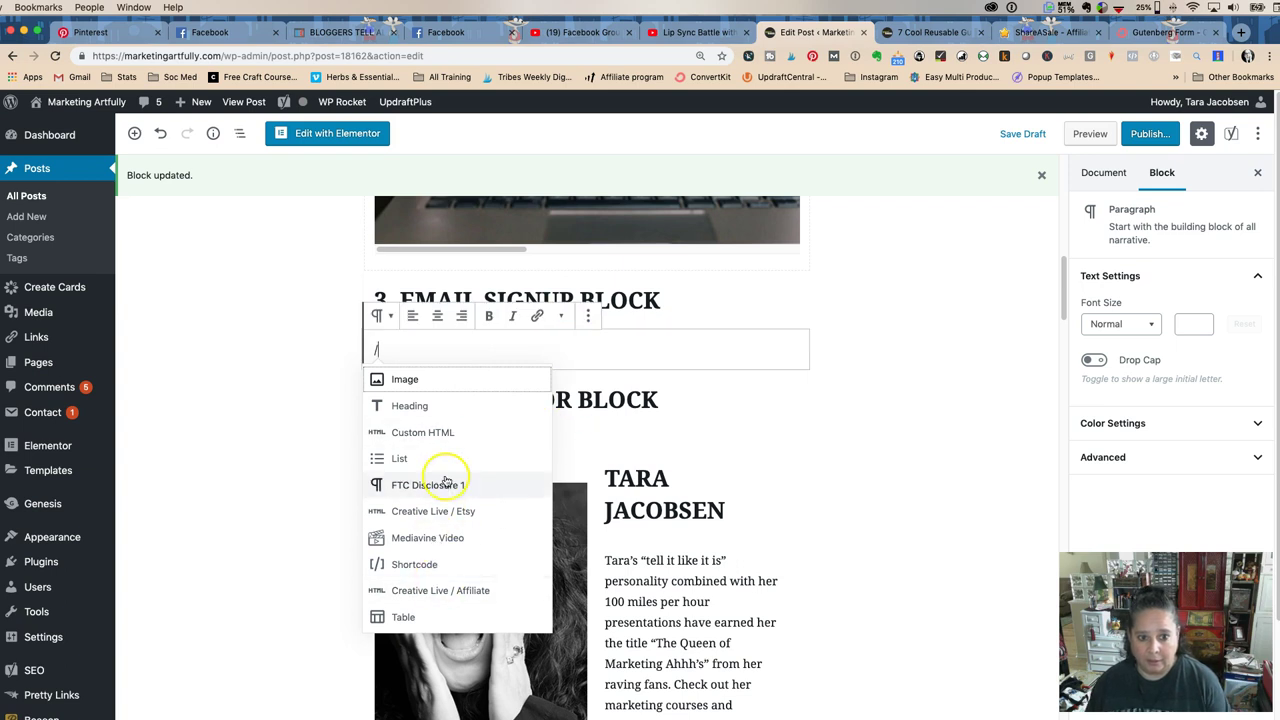
pyautogui.write('/nw')
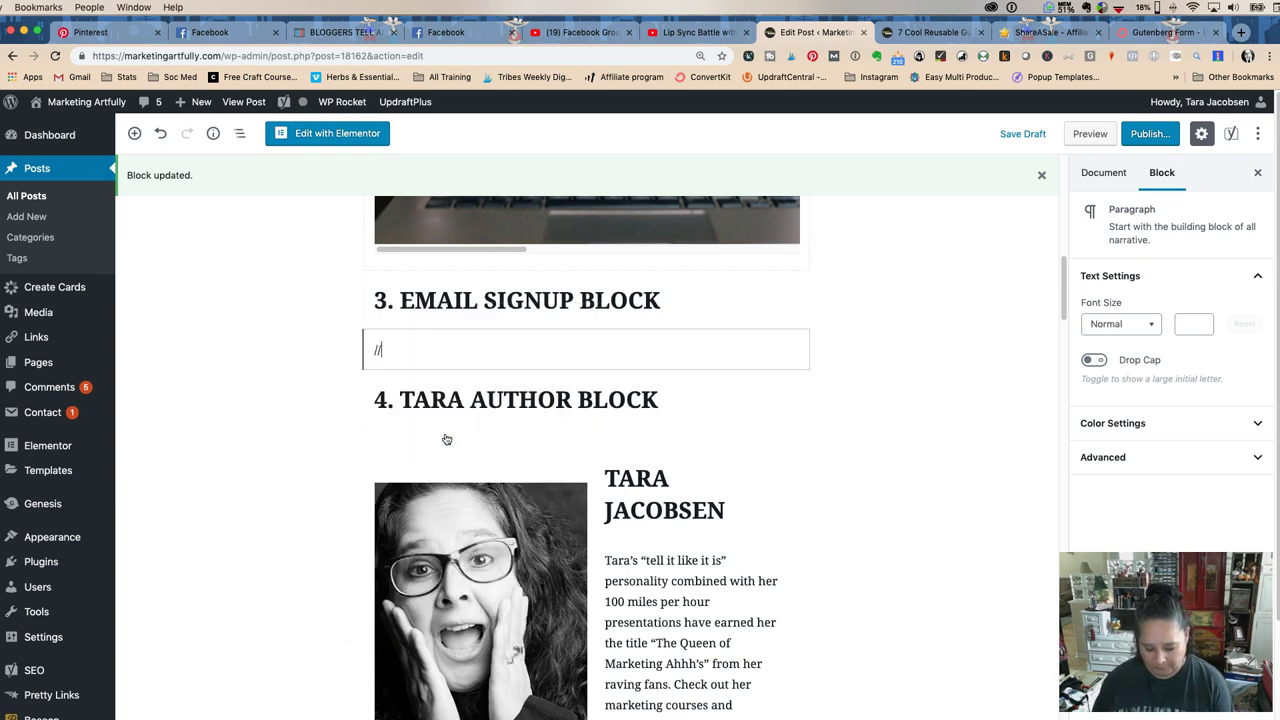
pyautogui.press('BackSpace')
pyautogui.press('BackSpace')
pyautogui.write('new')
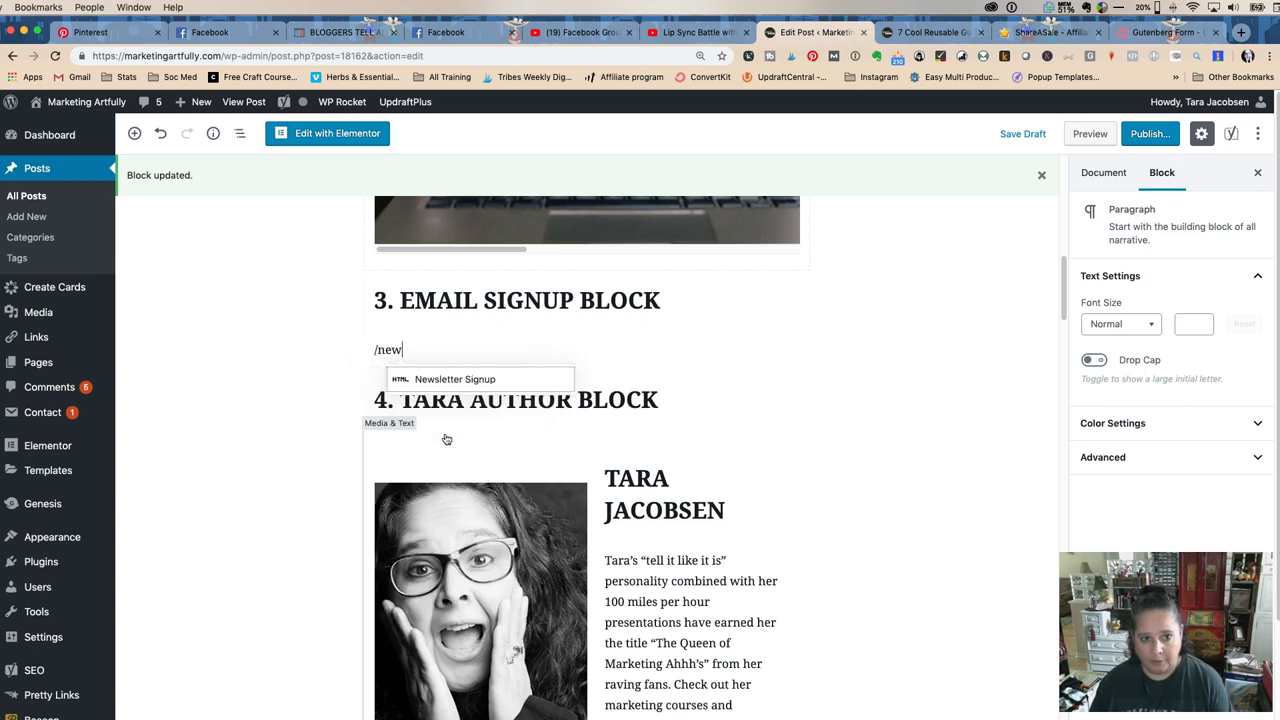
pyautogui.click(466, 380)
# Step: Remove the Newsletter Signup block again, leaving Email Signup directly above 4. TARA AUTHOR BLOCK
pyautogui.click(880, 385)
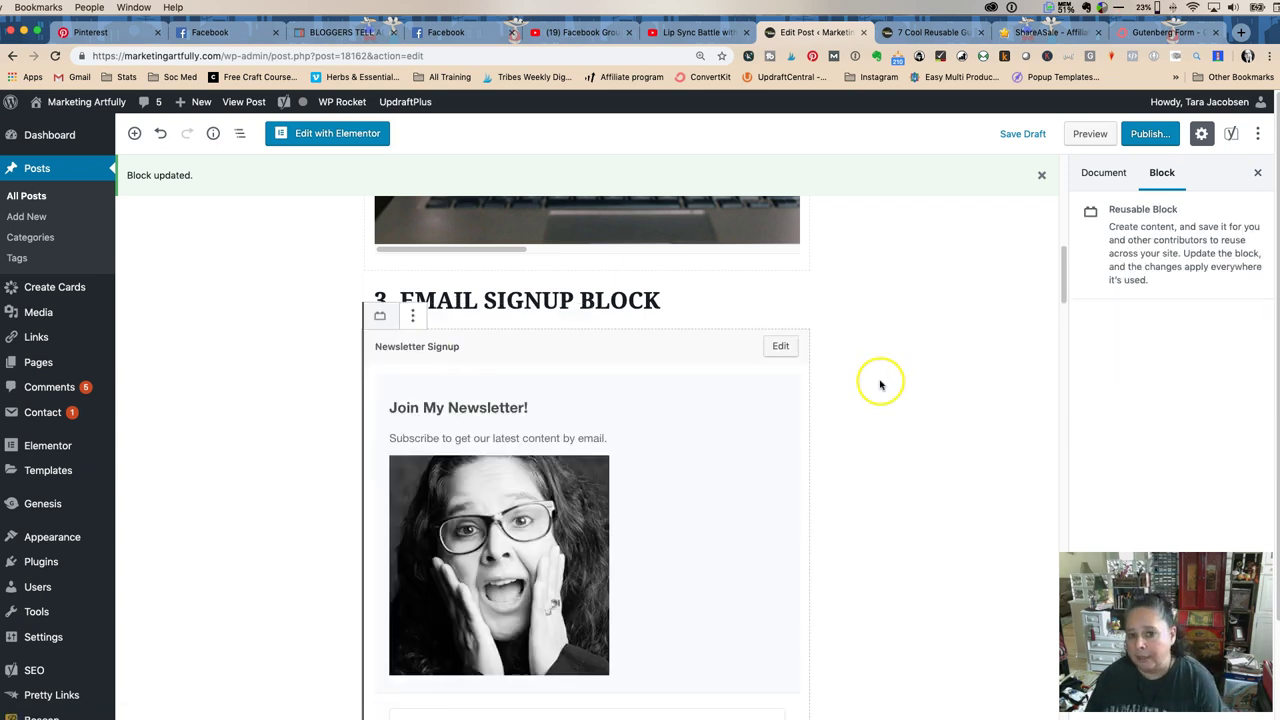
pyautogui.click(714, 371)
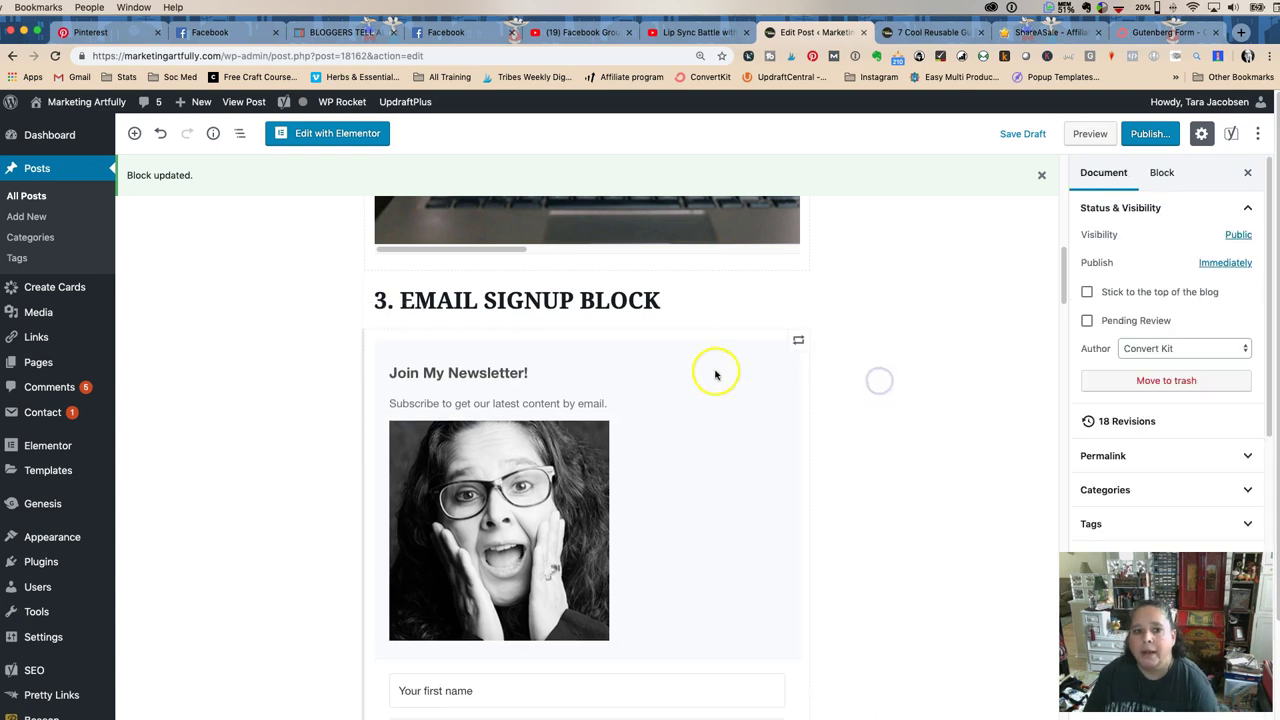
pyautogui.click(691, 369)
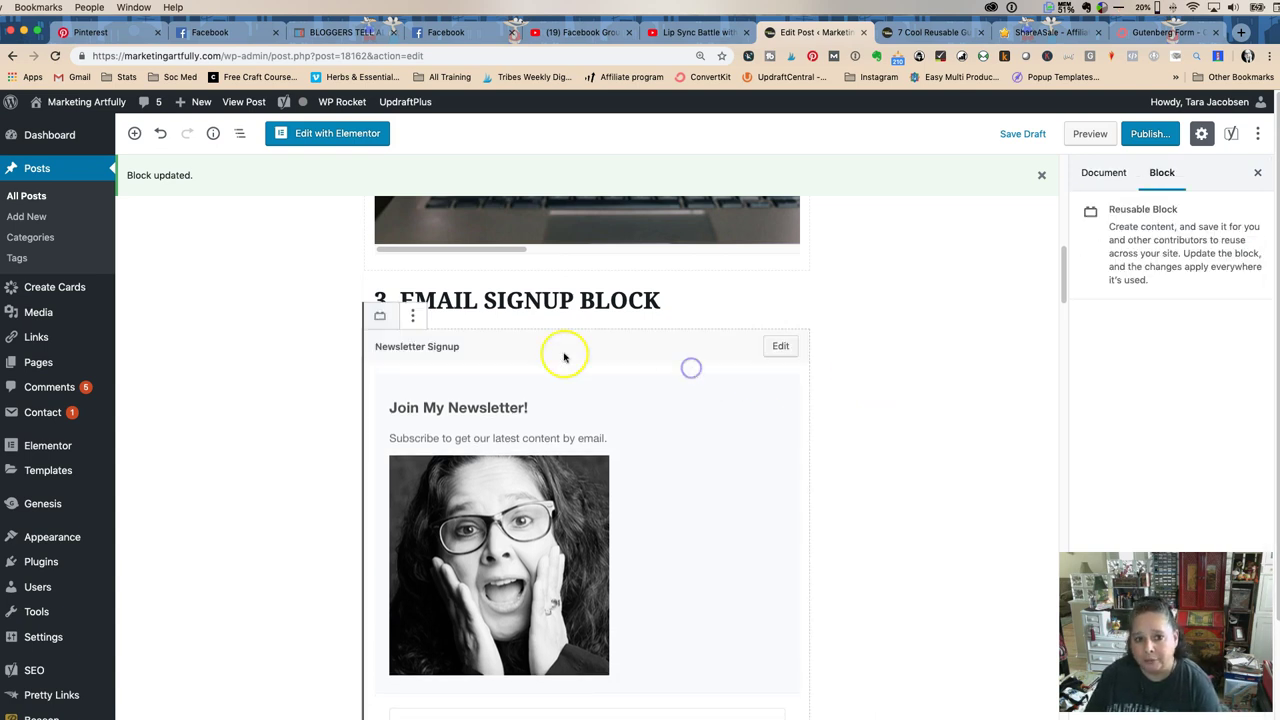
pyautogui.click(412, 316)
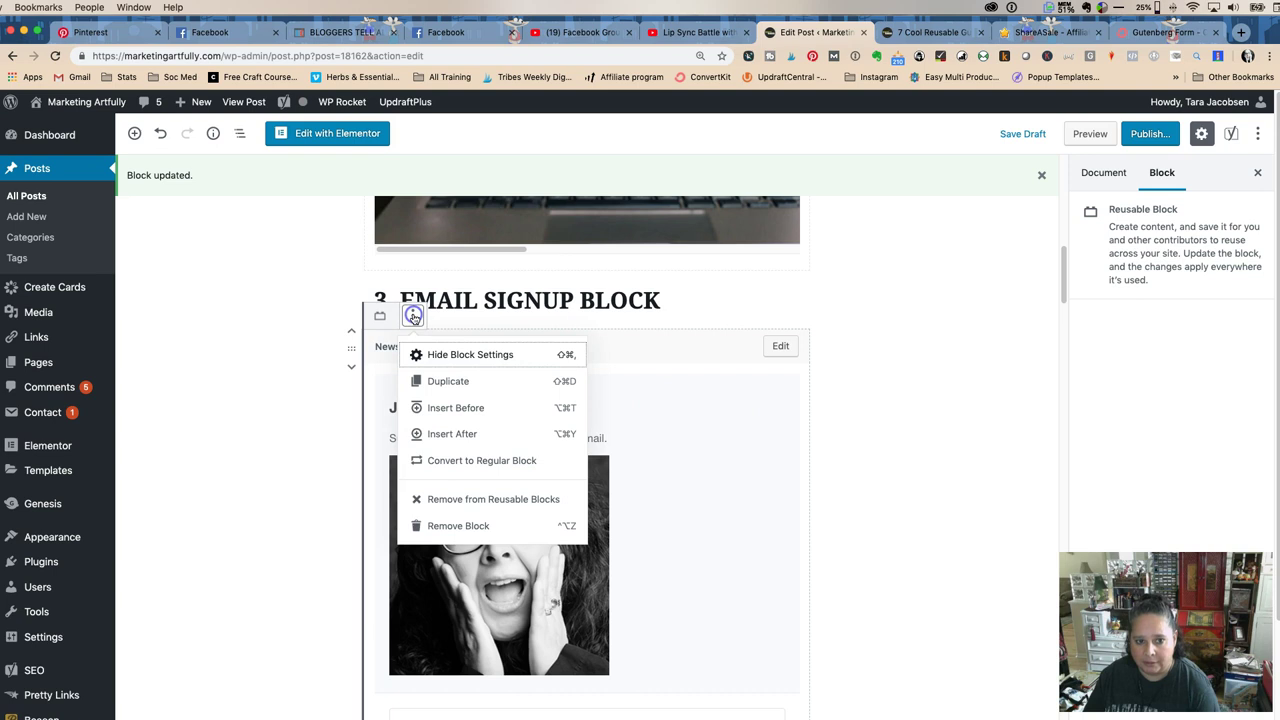
pyautogui.click(436, 527)
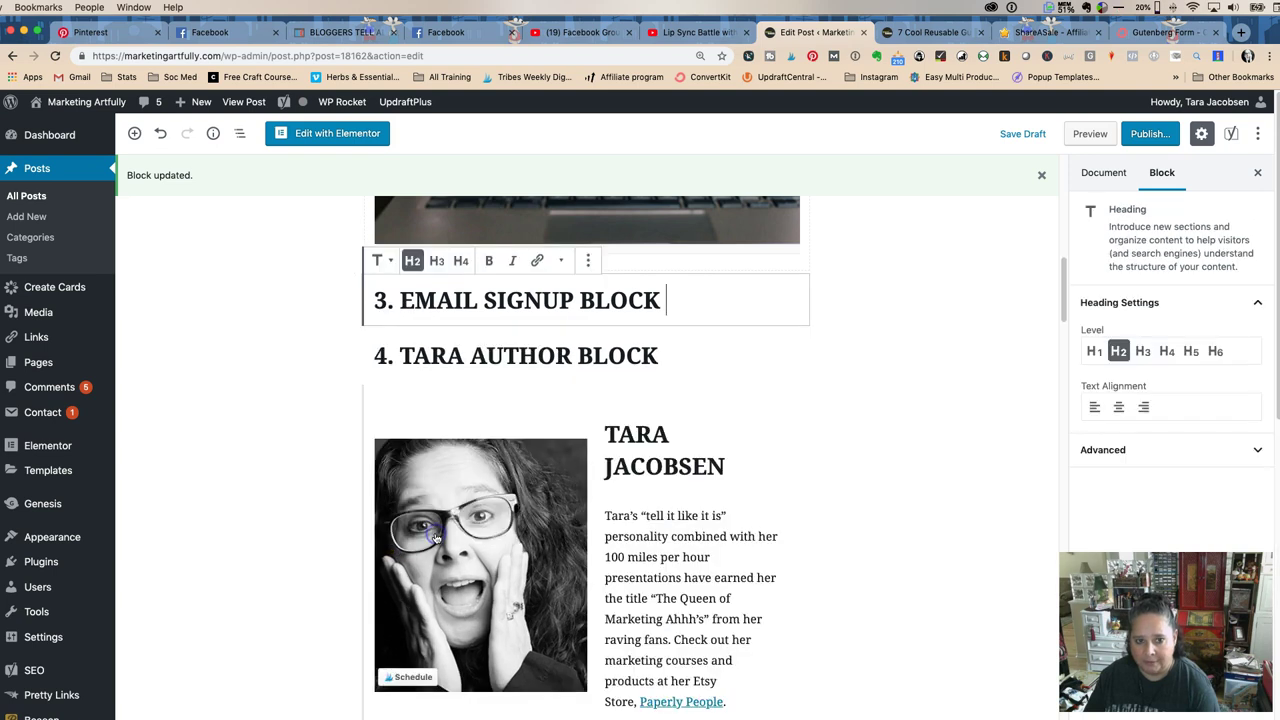
pyautogui.click(899, 389)
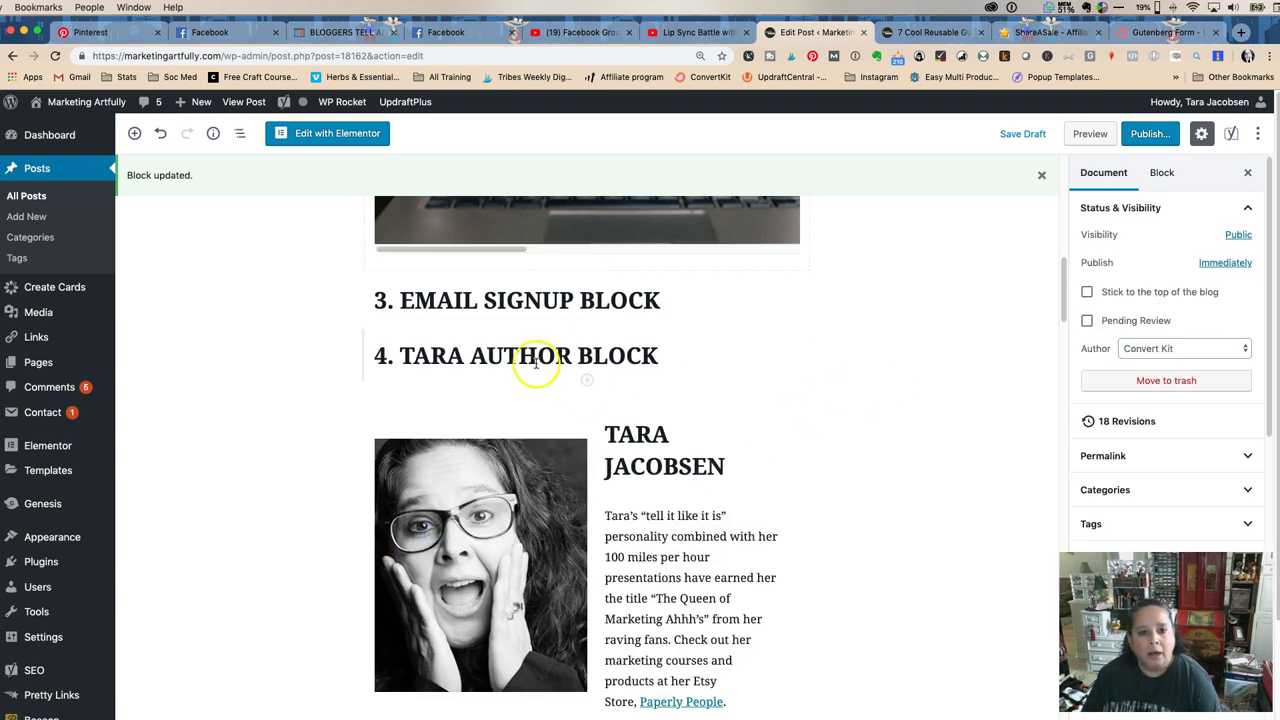
# Step: Add an image block below the author heading with a photo uploaded from Desktop's Tara Pictures folder
pyautogui.scroll(-2, 628, 400)
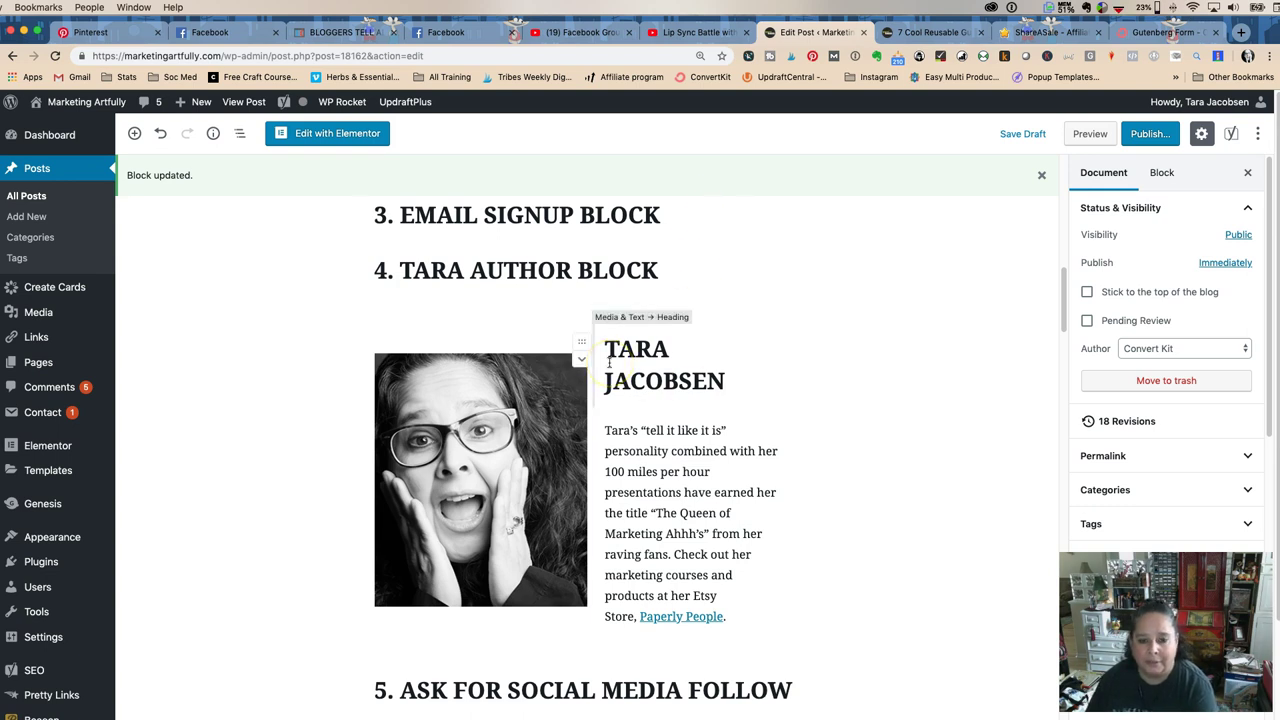
pyautogui.click(586, 296)
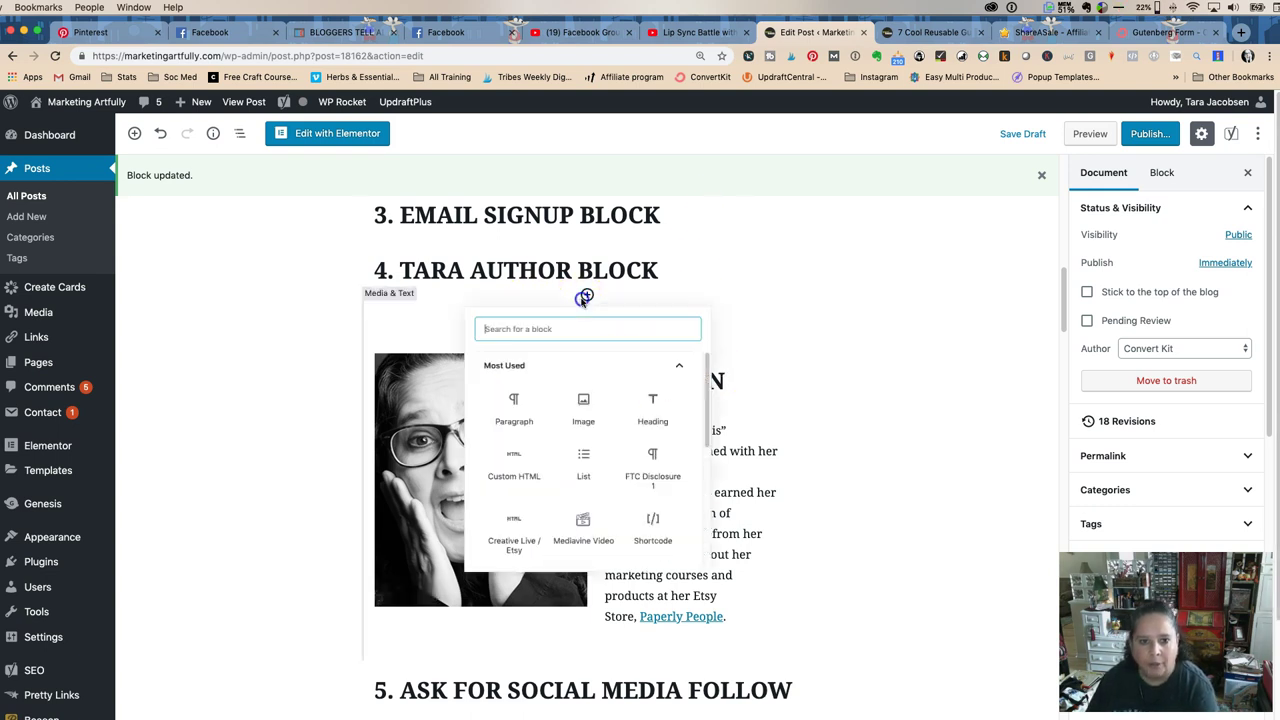
pyautogui.click(583, 423)
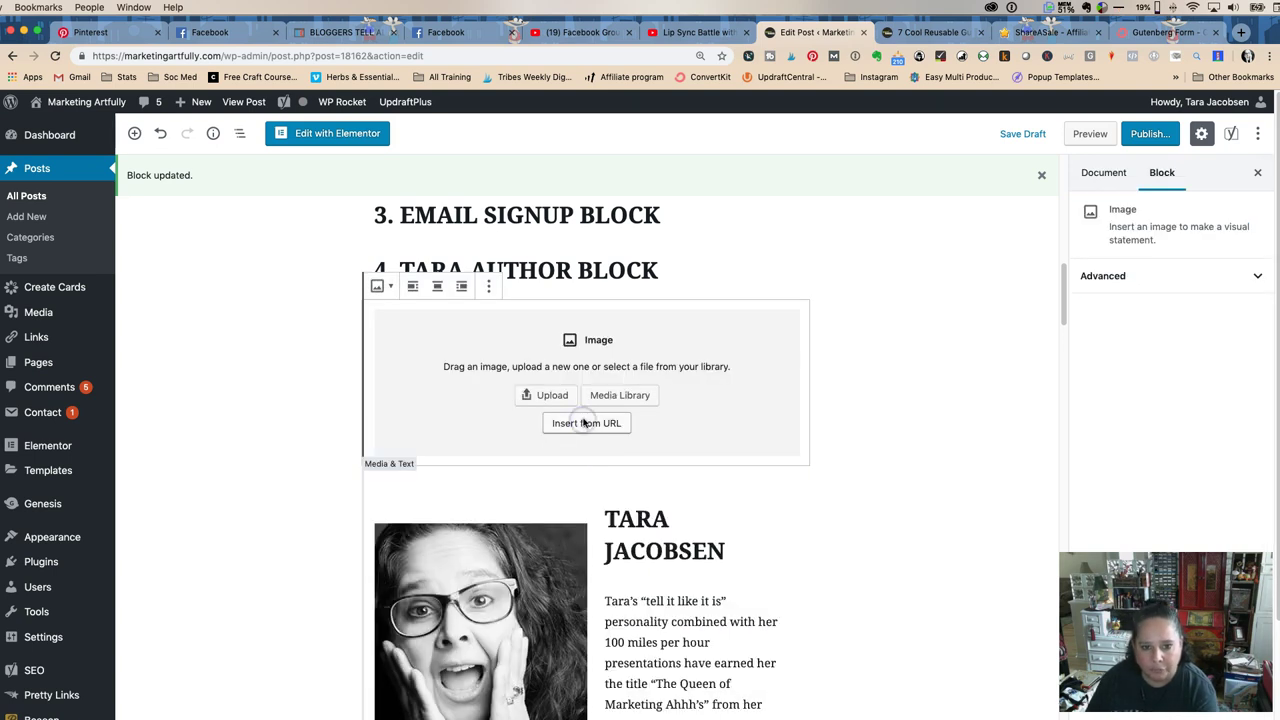
pyautogui.click(531, 396)
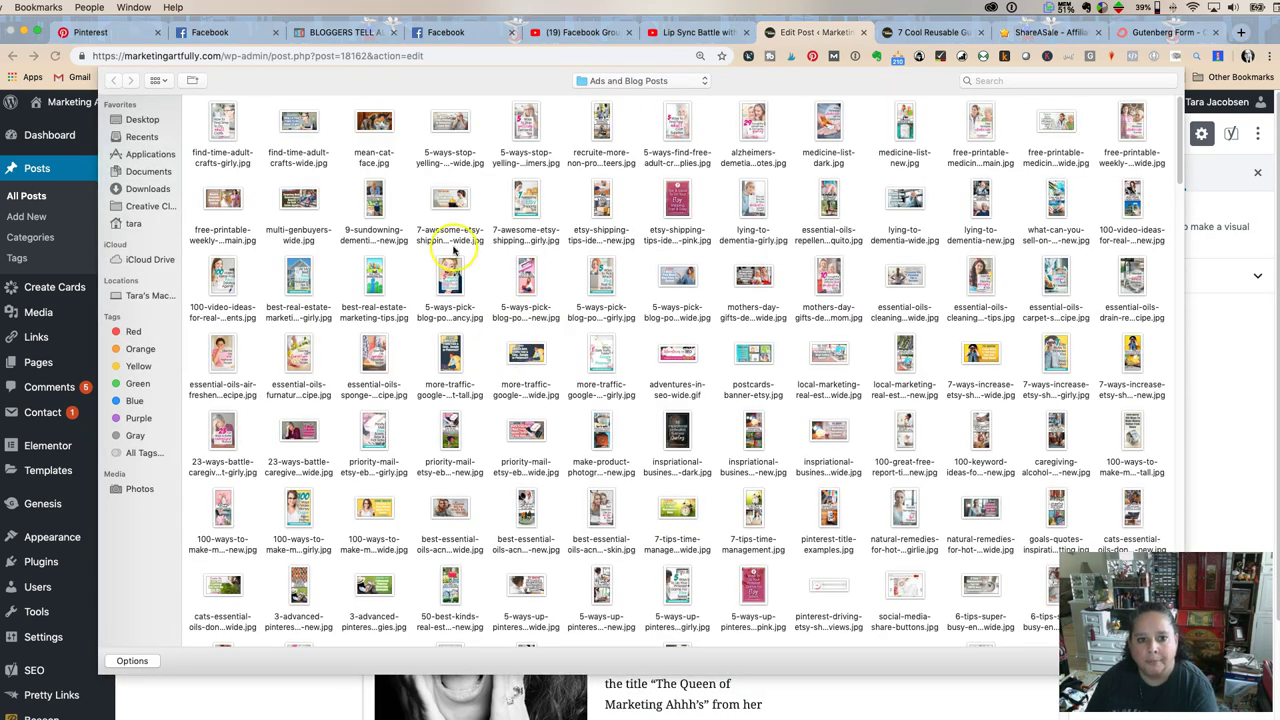
pyautogui.click(138, 120)
pyautogui.click(679, 582)
pyautogui.doubleClick(679, 582)
pyautogui.doubleClick(374, 210)
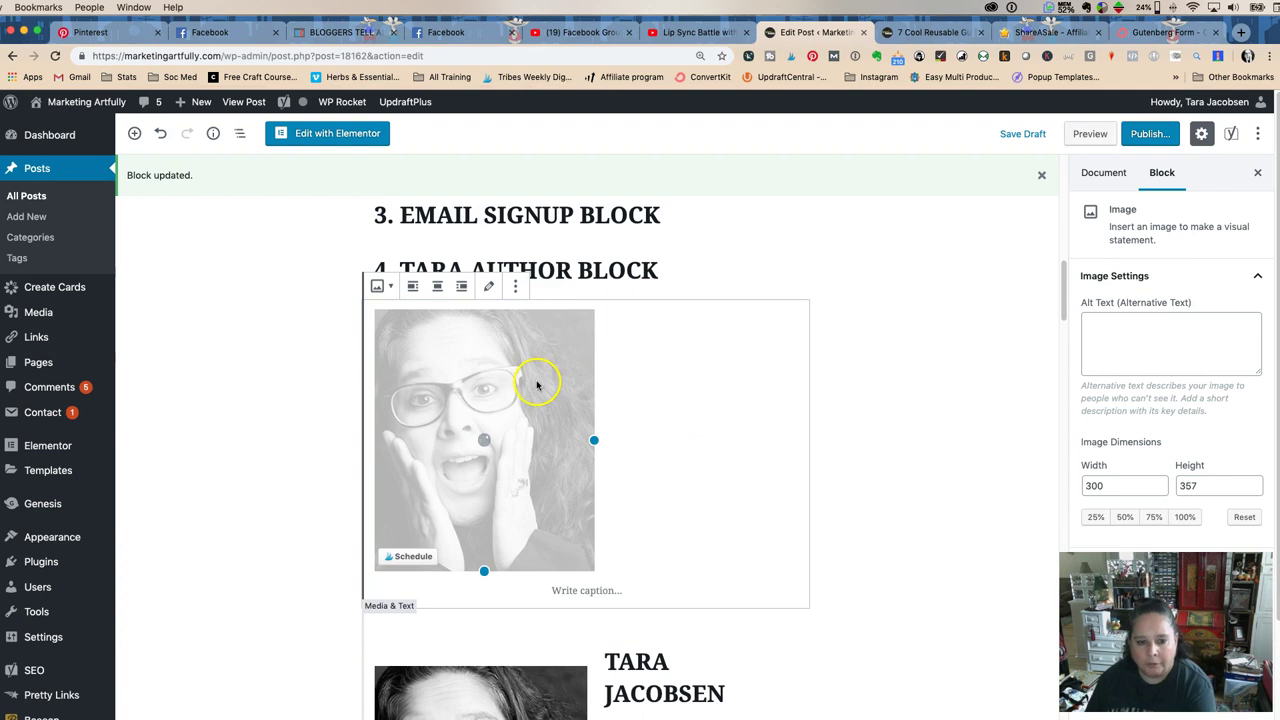
# Step: Center the image and begin a caption, then delete this extra image block
pyautogui.click(437, 286)
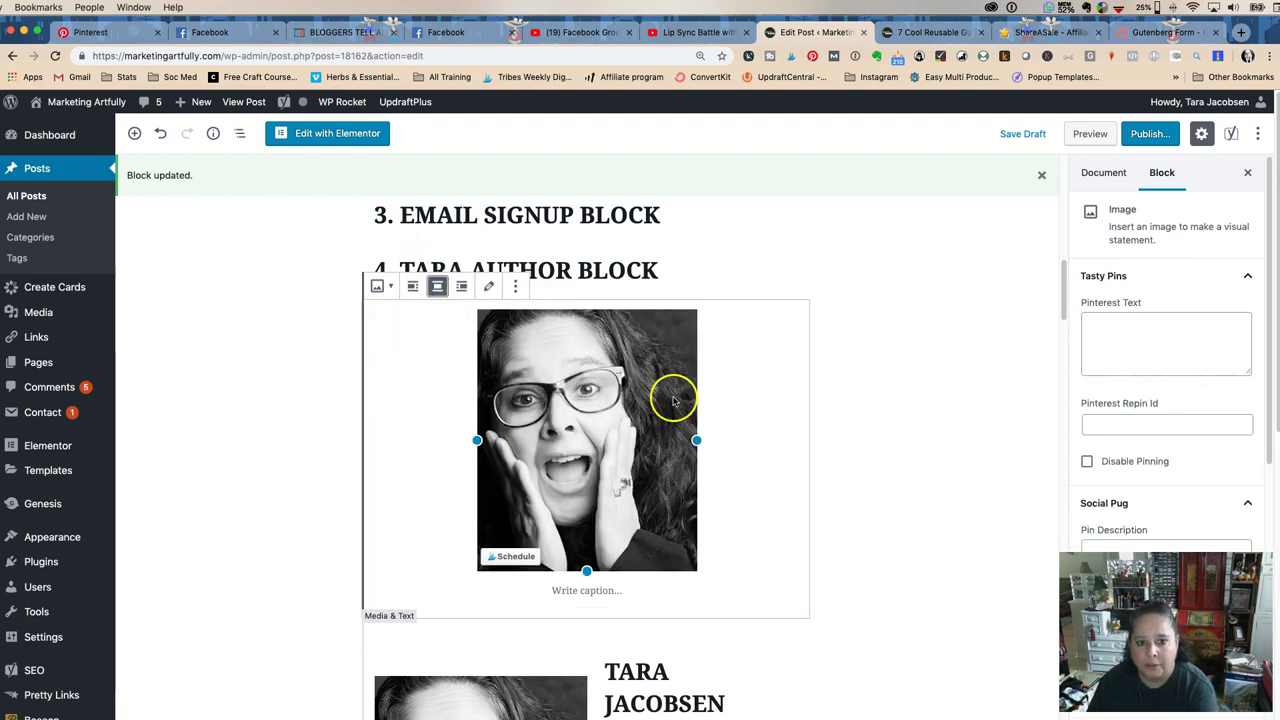
pyautogui.click(588, 585)
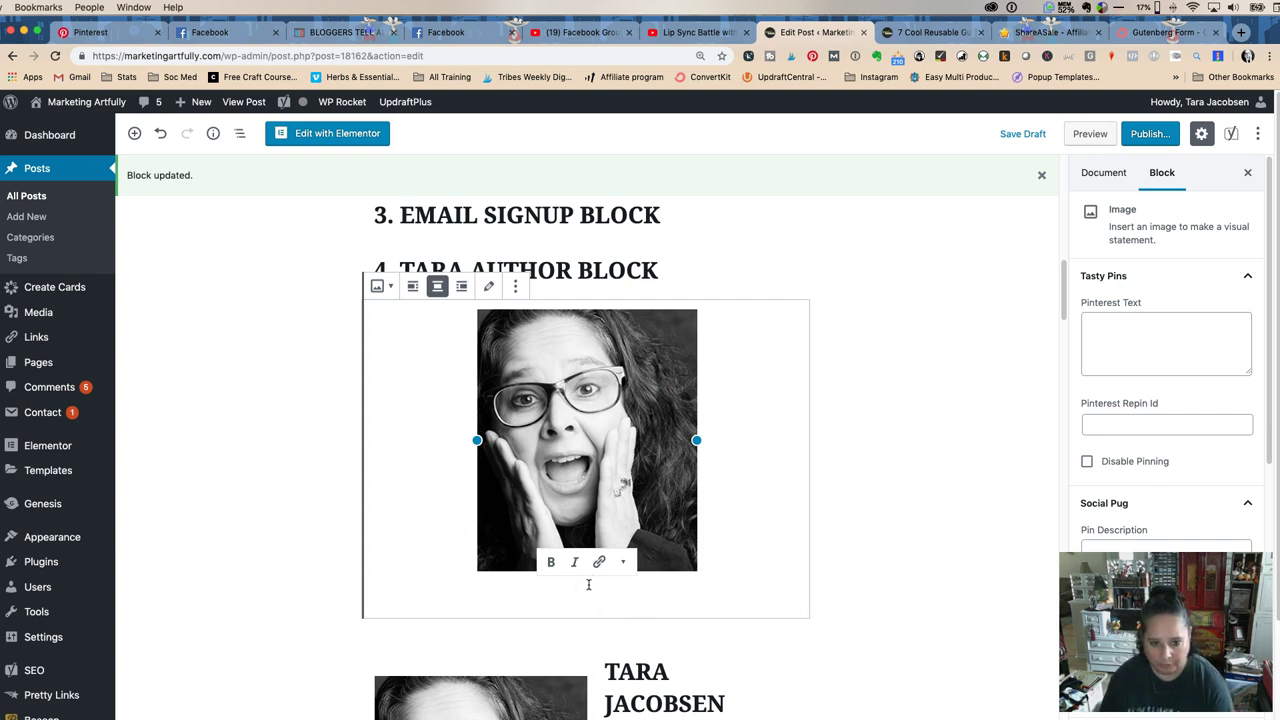
pyautogui.write('Tara is grea')
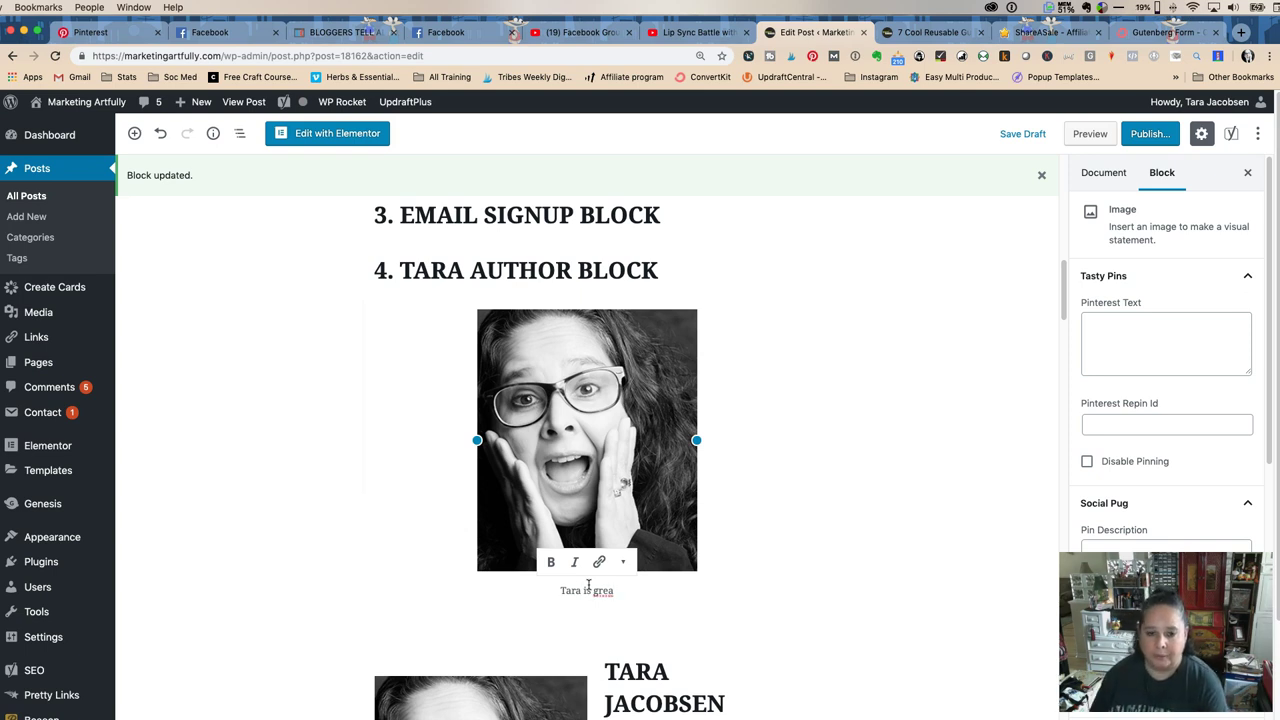
pyautogui.click(513, 287)
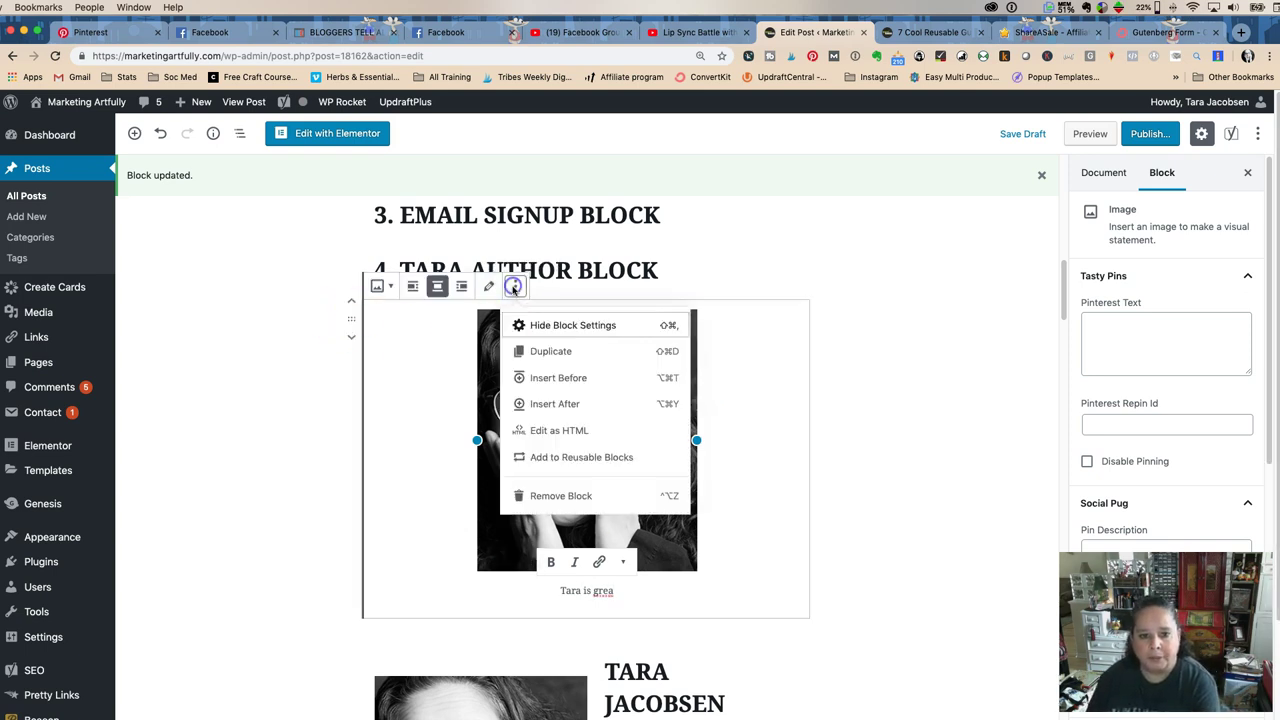
pyautogui.click(560, 495)
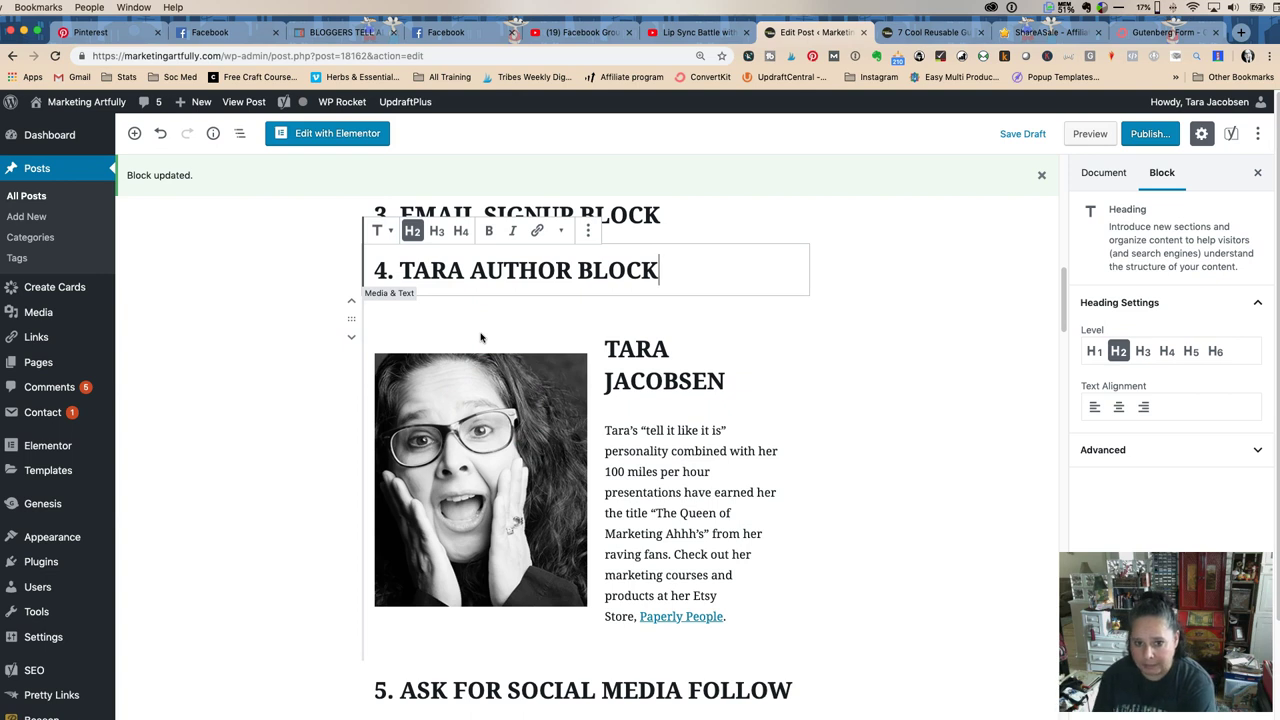
# Step: Save the draft, preview the author photo and bio, then close the preview tab
pyautogui.click(1020, 133)
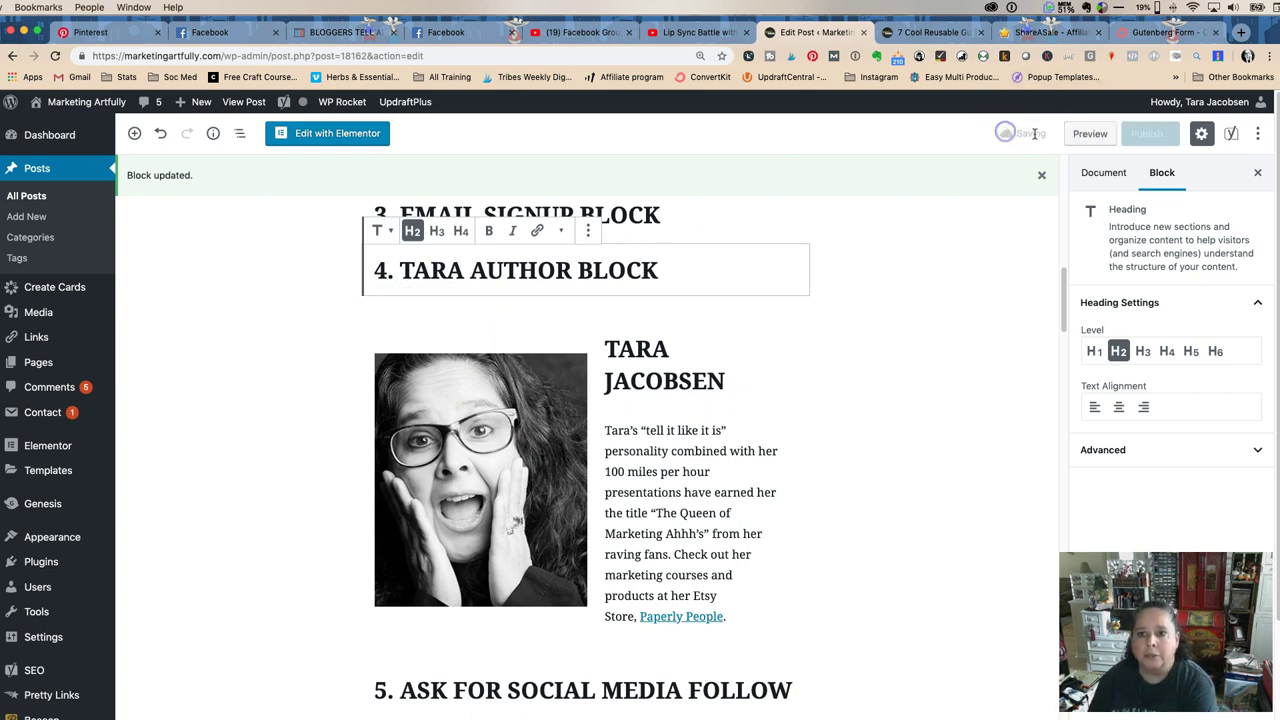
pyautogui.click(1090, 135)
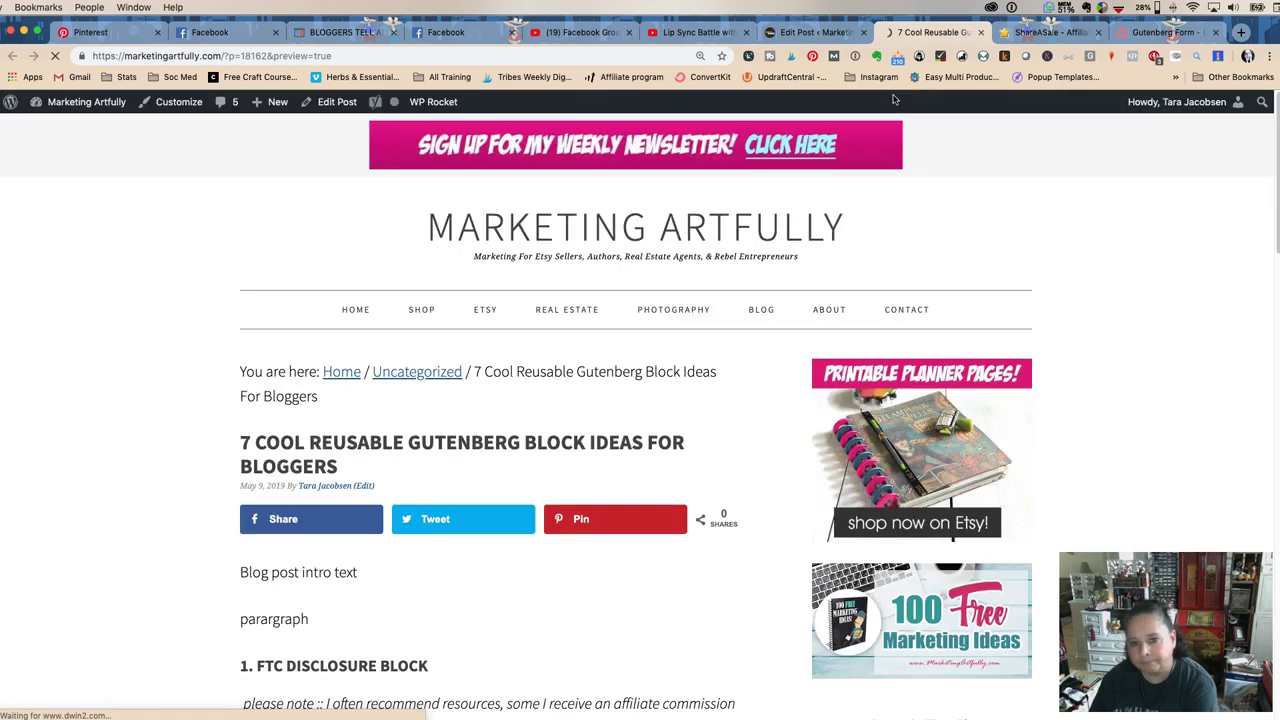
pyautogui.scroll(-10, 568, 218)
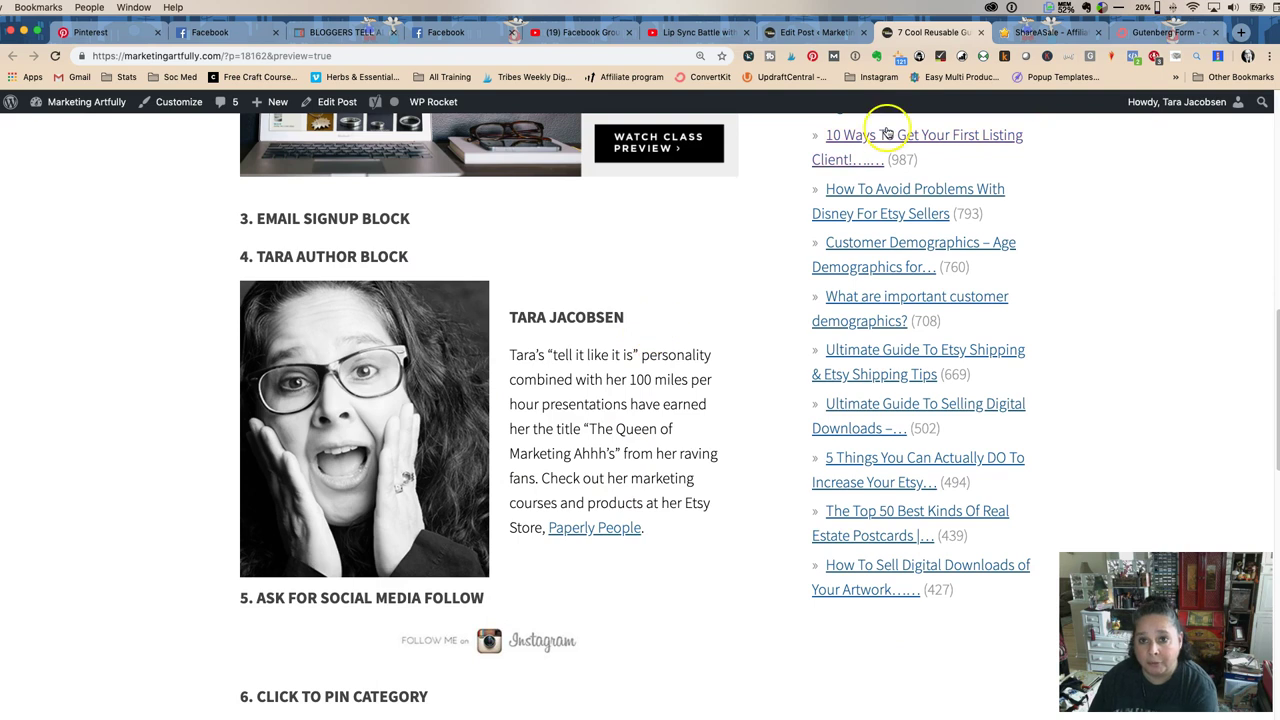
pyautogui.click(982, 33)
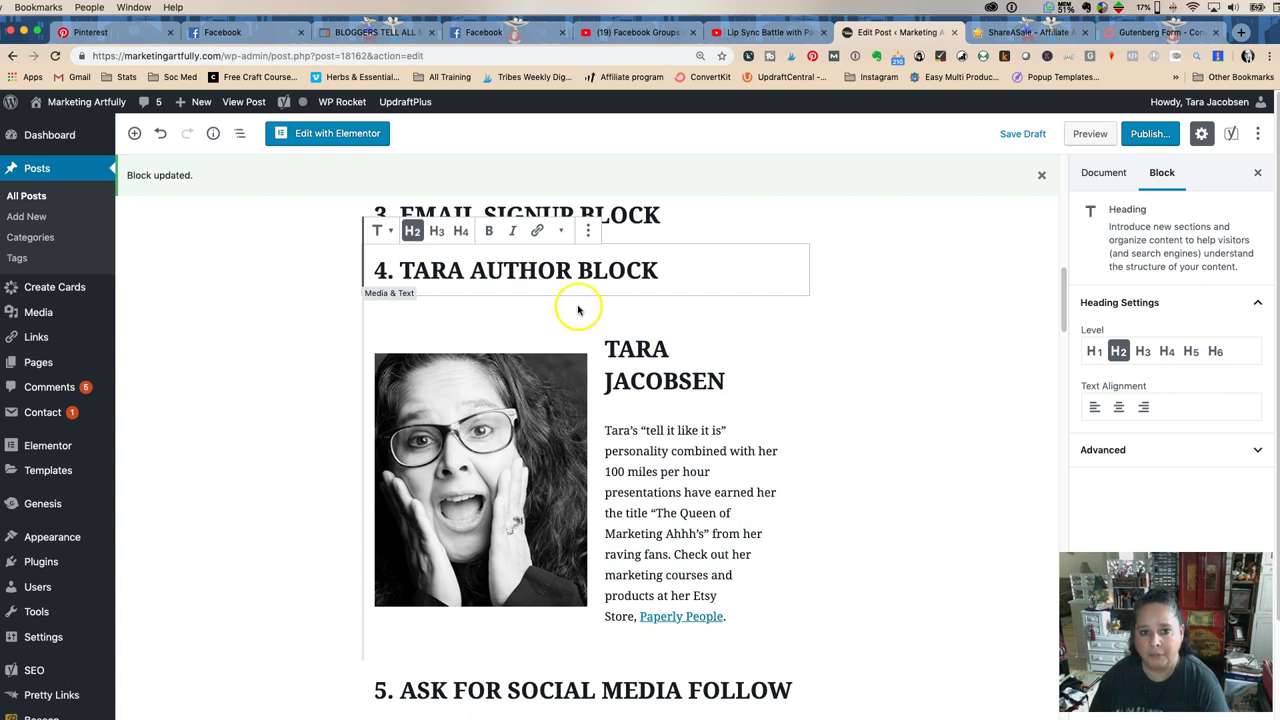
# Step: Turn the 4. TARA AUTHOR BLOCK heading into a reusable block named 'Tara Author Block'
pyautogui.click(588, 231)
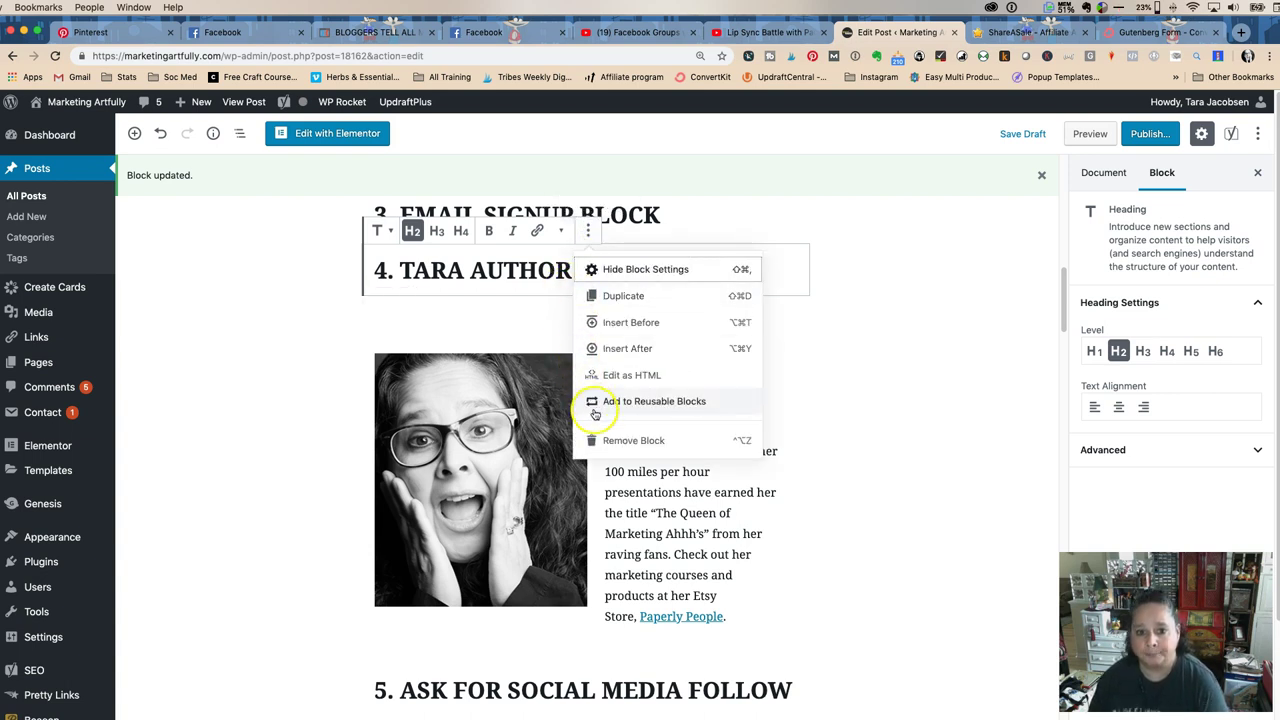
pyautogui.click(595, 405)
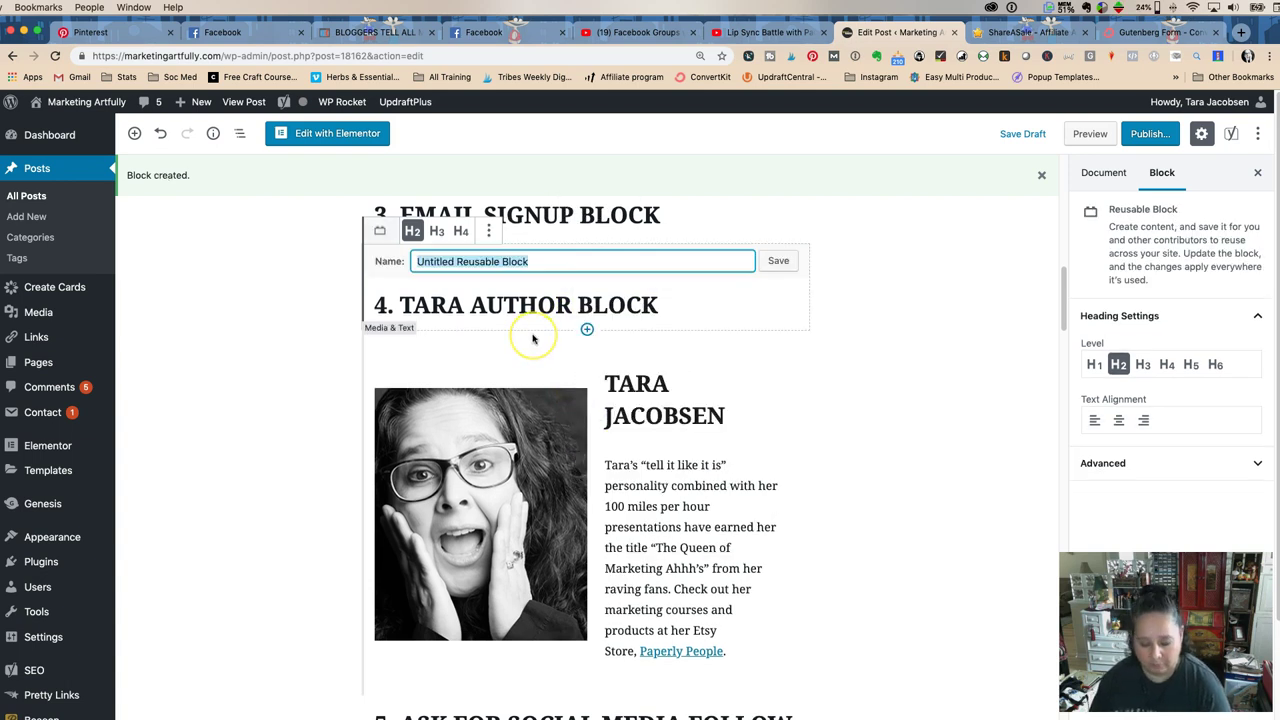
pyautogui.write('Tara Author')
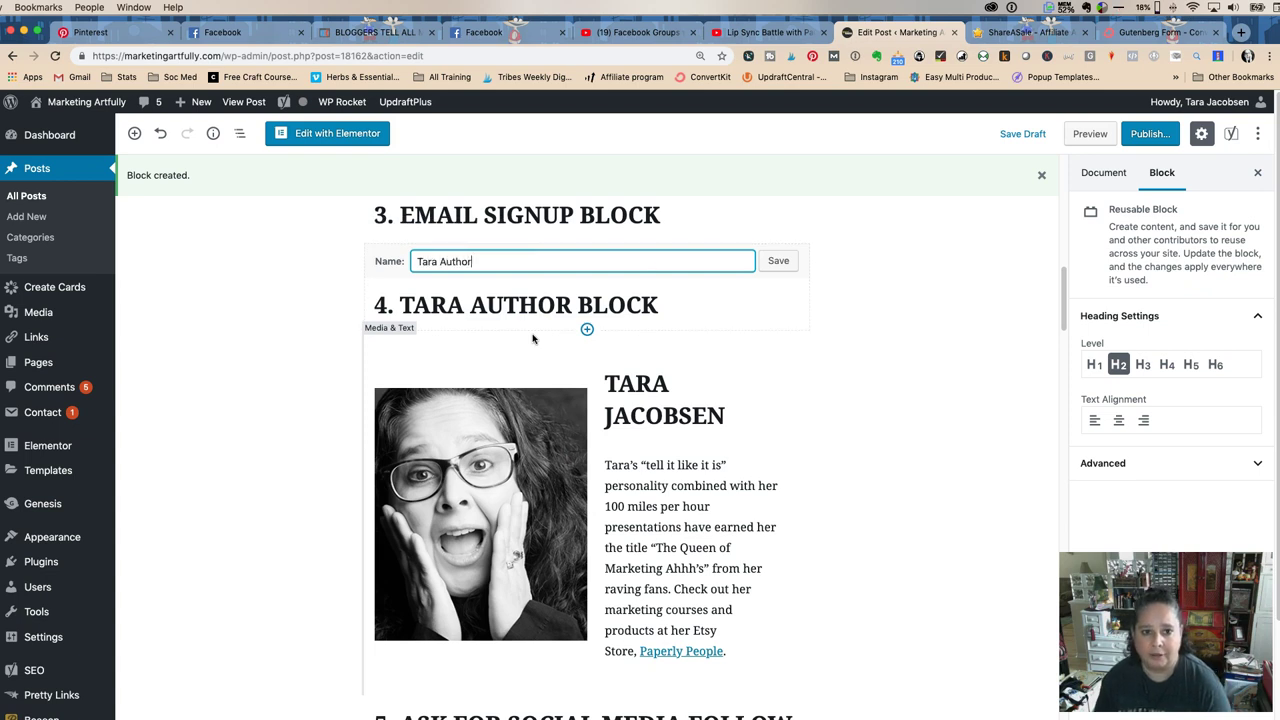
pyautogui.press('Return')
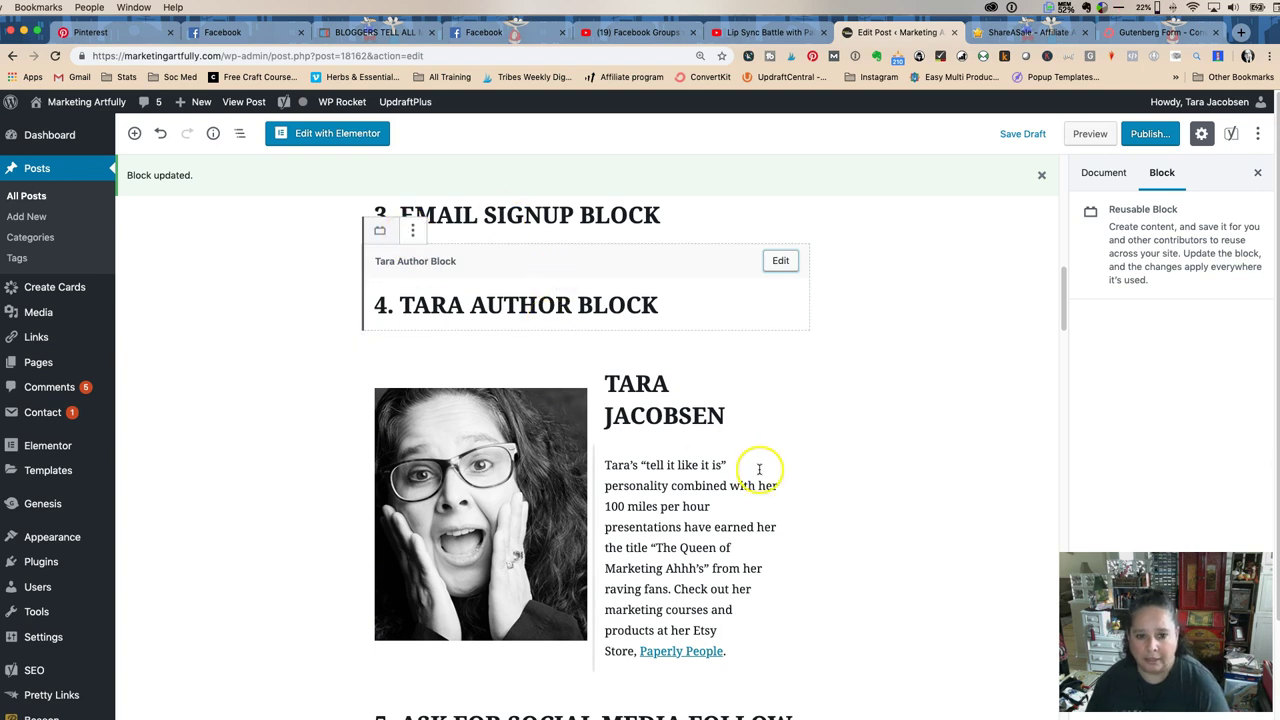
# Step: Remove the bio paragraph and the photo-and-name block beneath the author heading
pyautogui.click(760, 466)
pyautogui.click(822, 398)
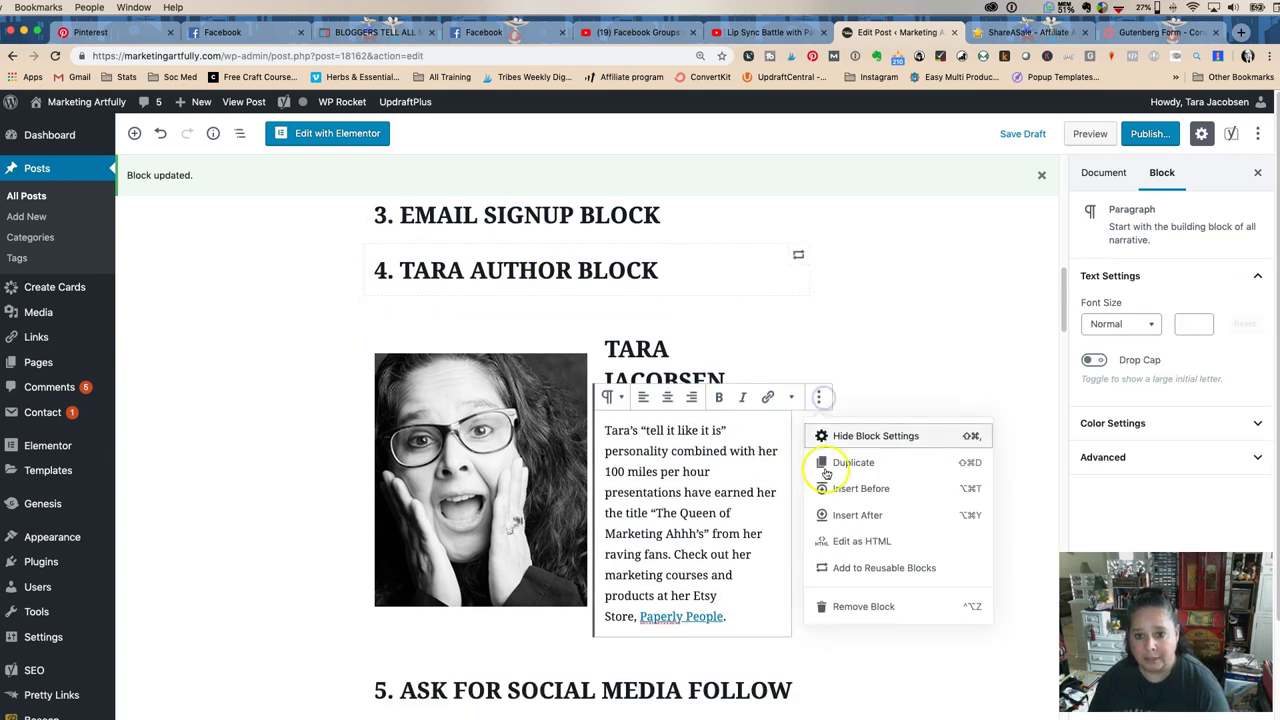
pyautogui.click(845, 610)
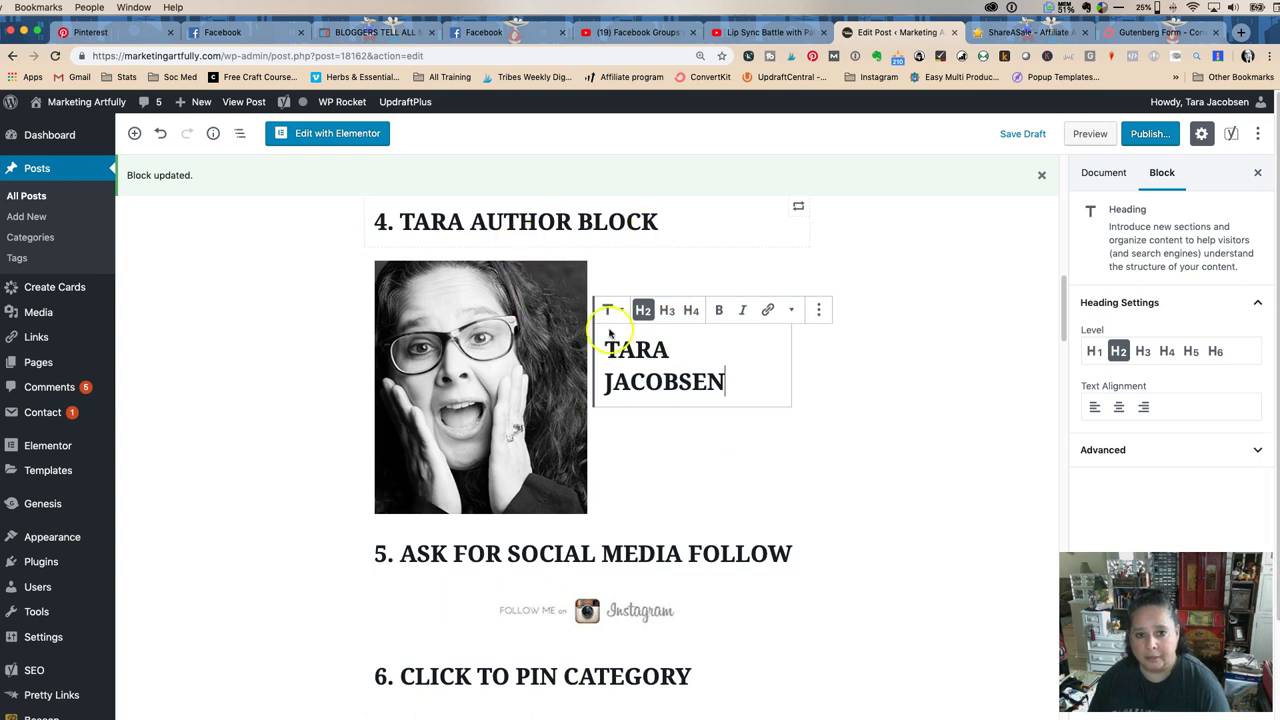
pyautogui.click(521, 351)
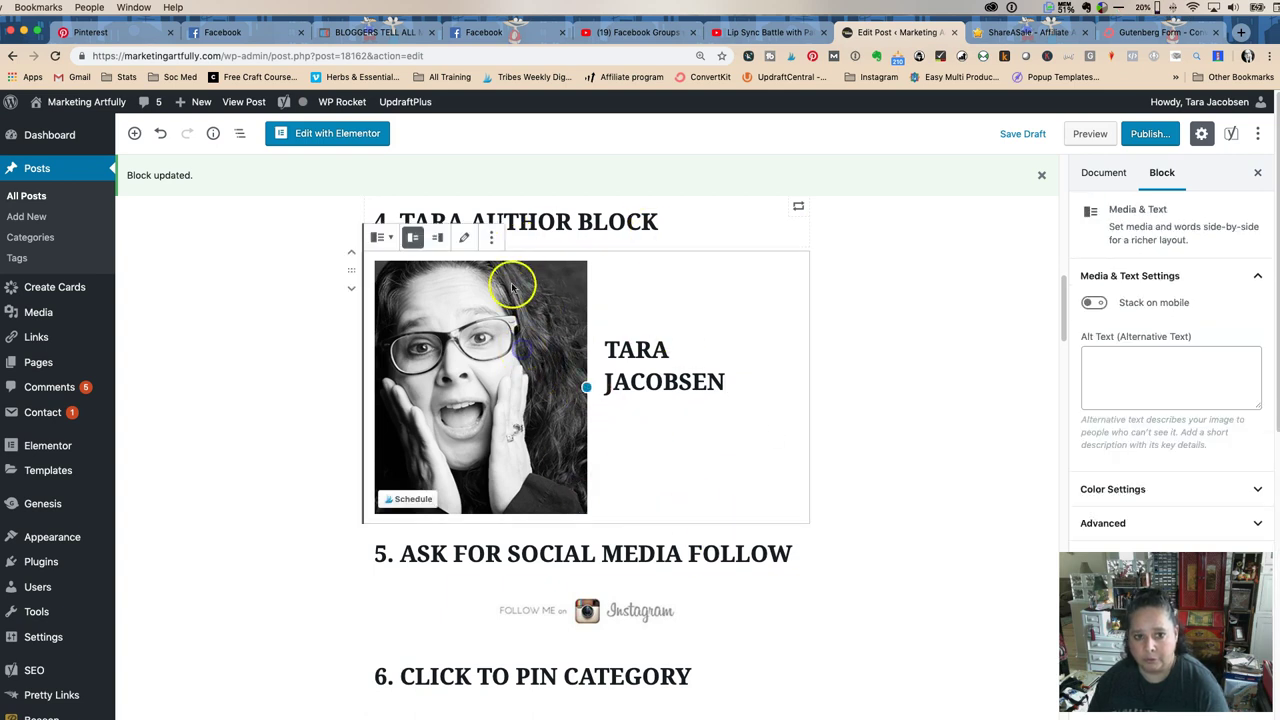
pyautogui.click(491, 237)
pyautogui.click(548, 418)
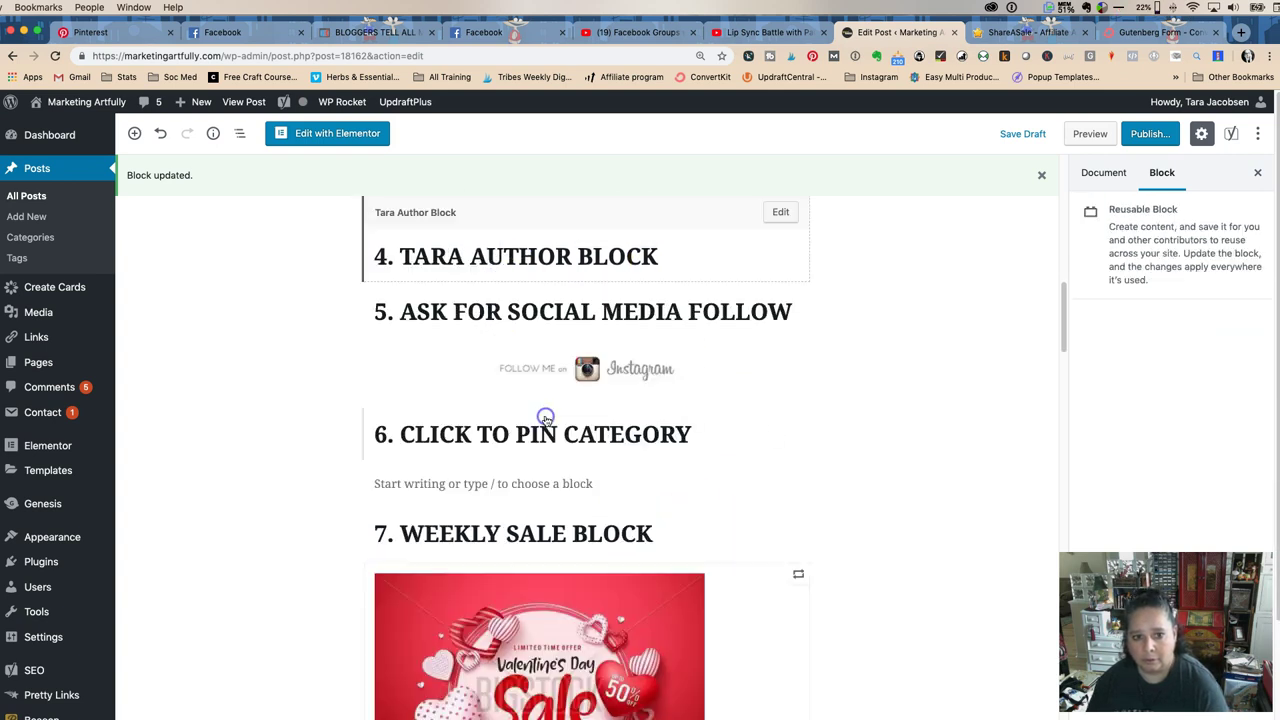
# Step: Insert the 'Tara Author Block' reusable block again below the author heading via a '/tara' search
pyautogui.click(587, 283)
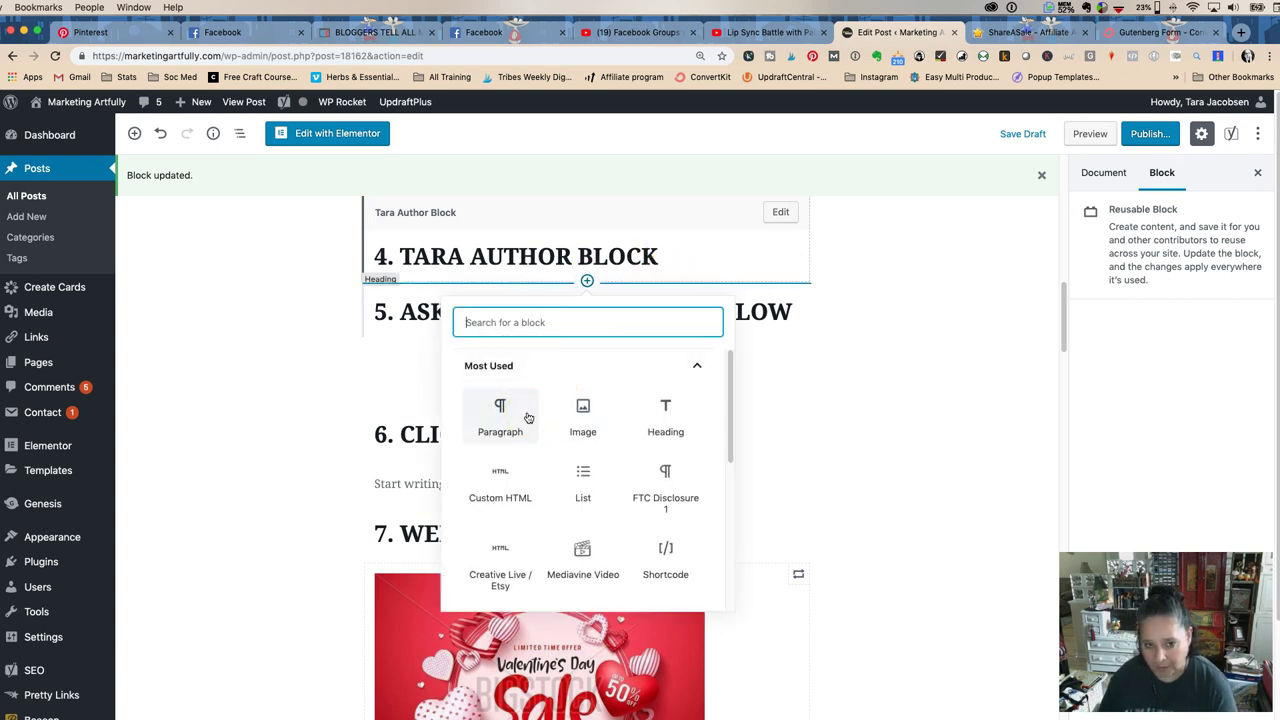
pyautogui.write('/')
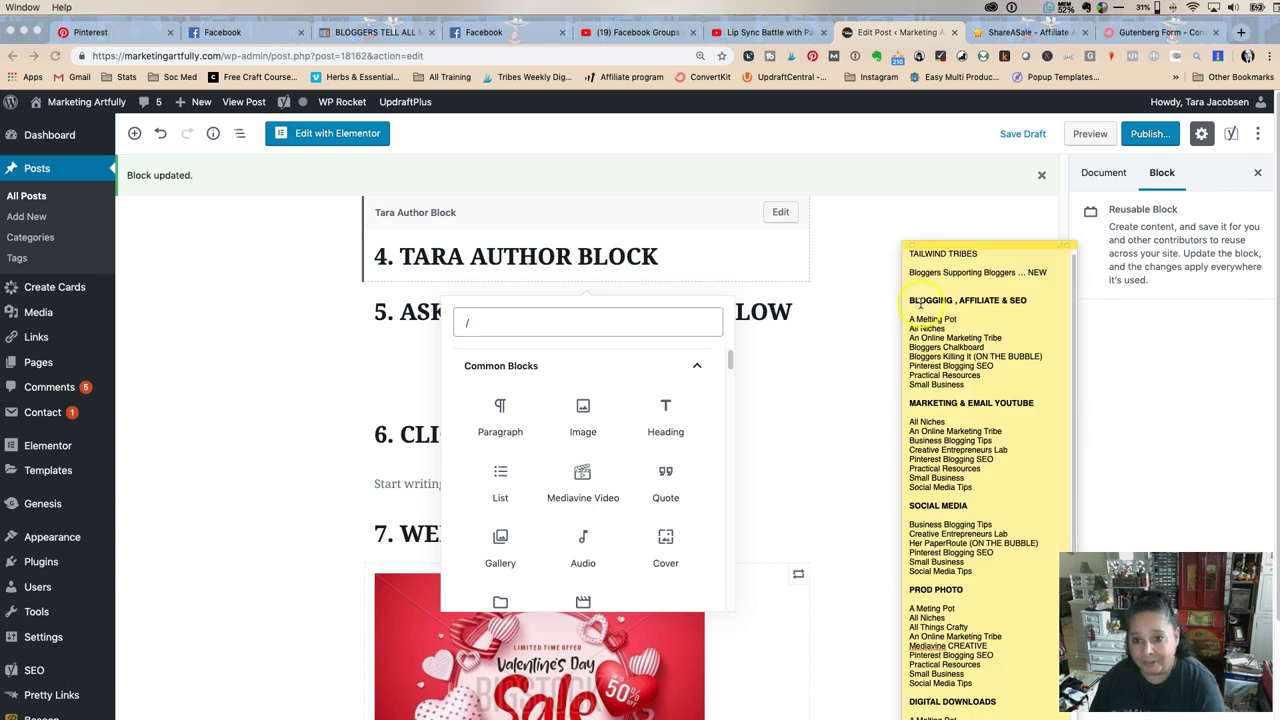
pyautogui.click(859, 374)
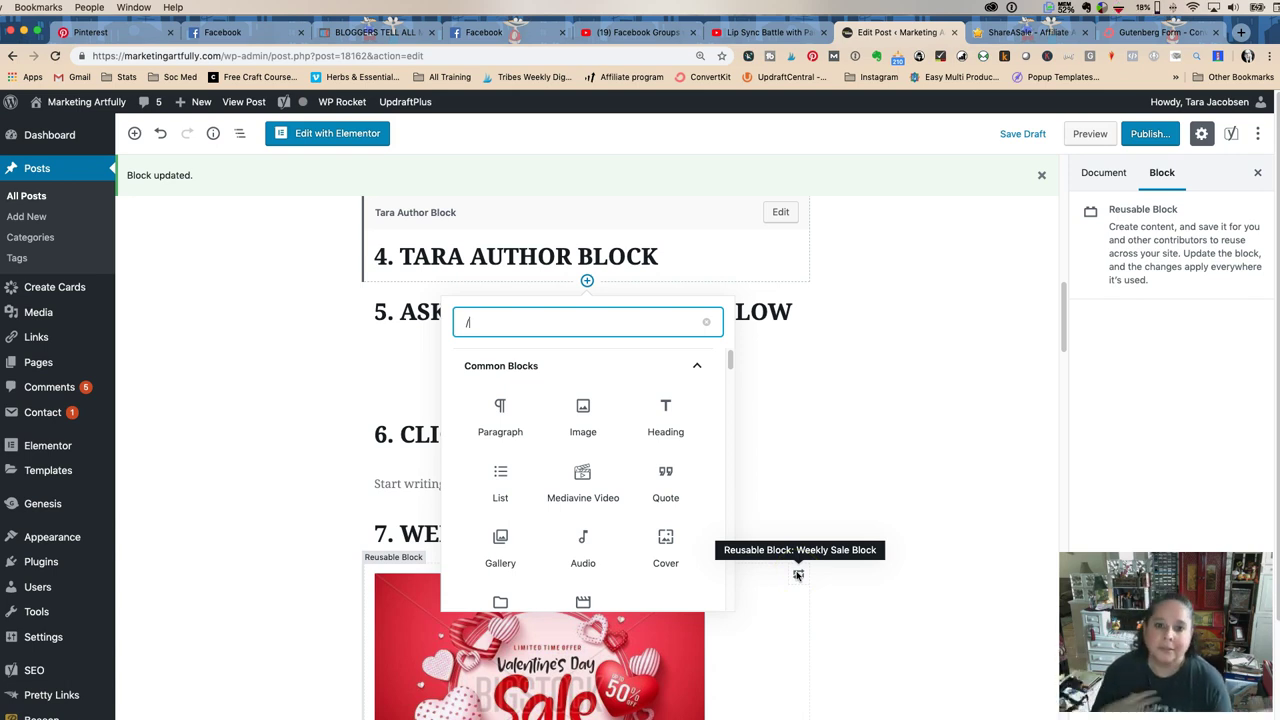
pyautogui.write('/')
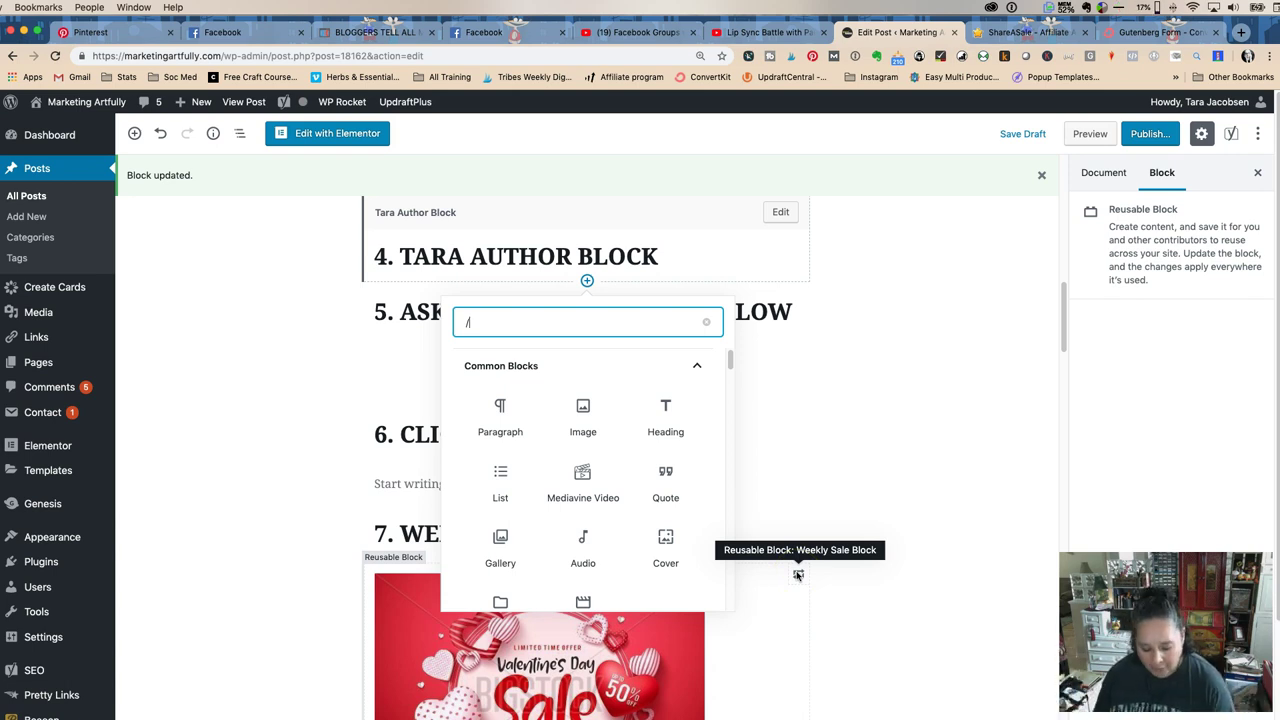
pyautogui.write('tara')
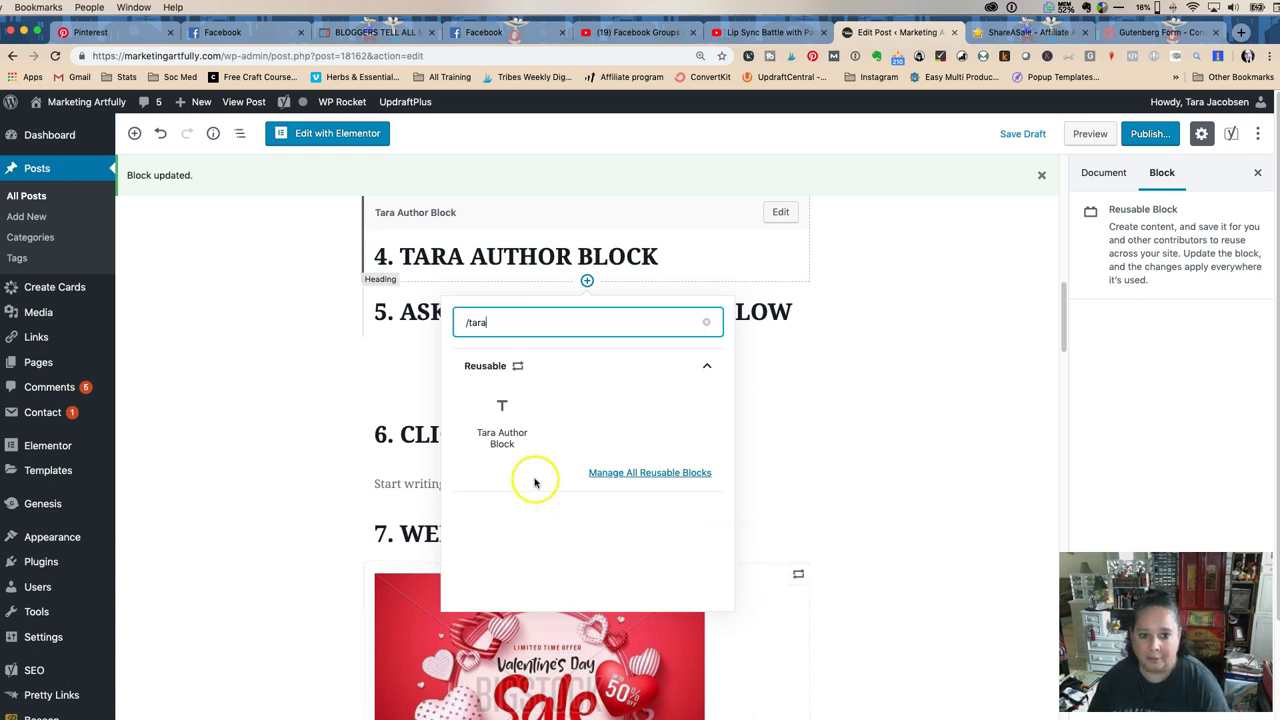
pyautogui.click(501, 438)
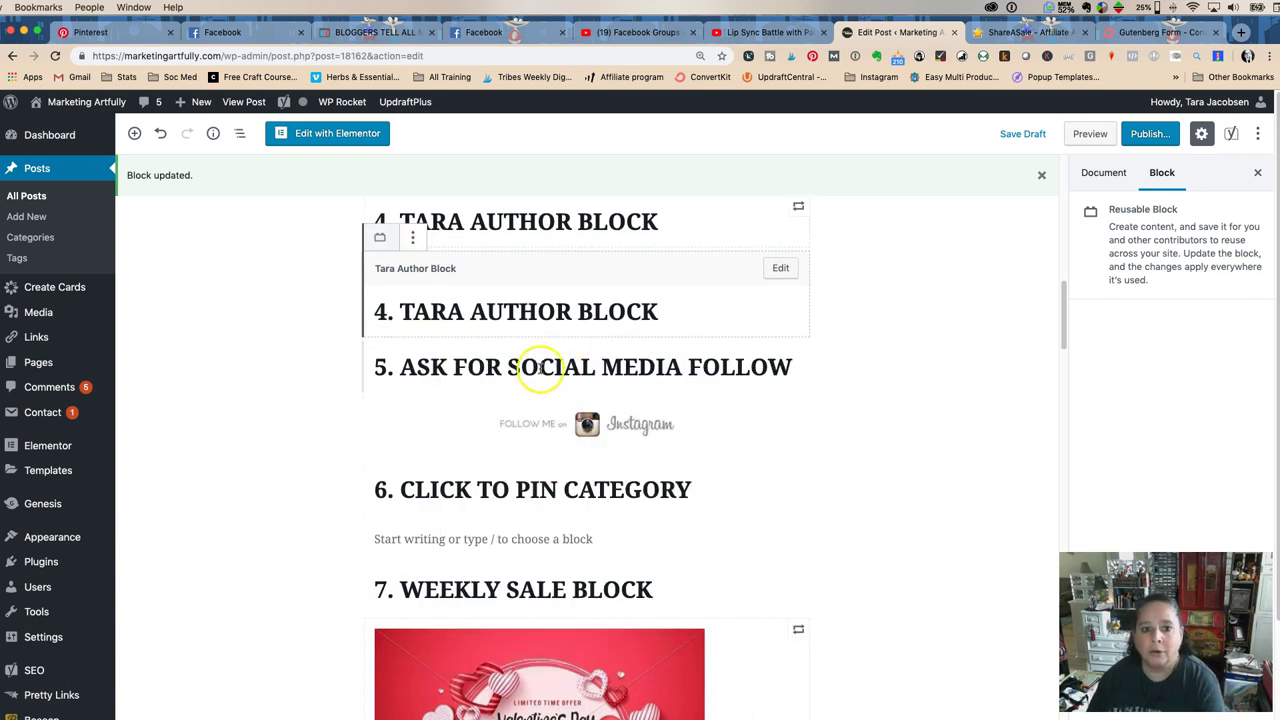
# Step: Delete both Tara Author Block copies and start a new paragraph under the Email Signup heading
pyautogui.scroll(2, 530, 340)
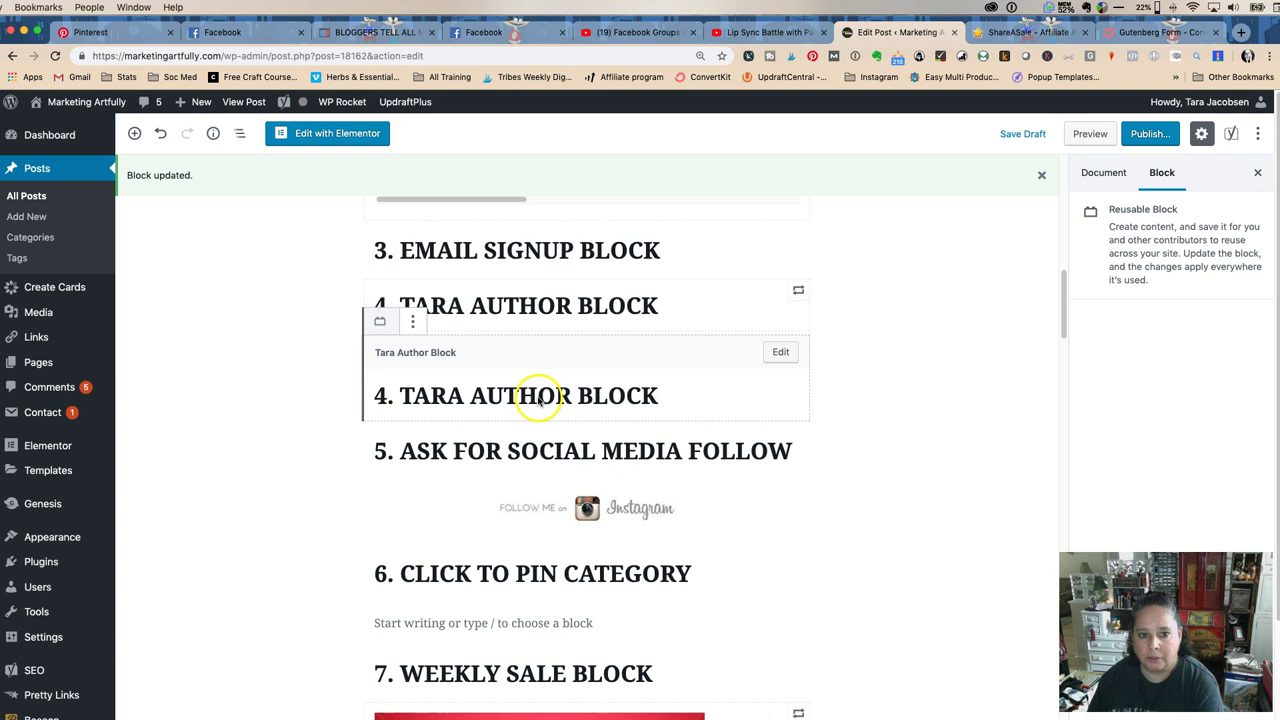
pyautogui.click(413, 322)
pyautogui.click(444, 533)
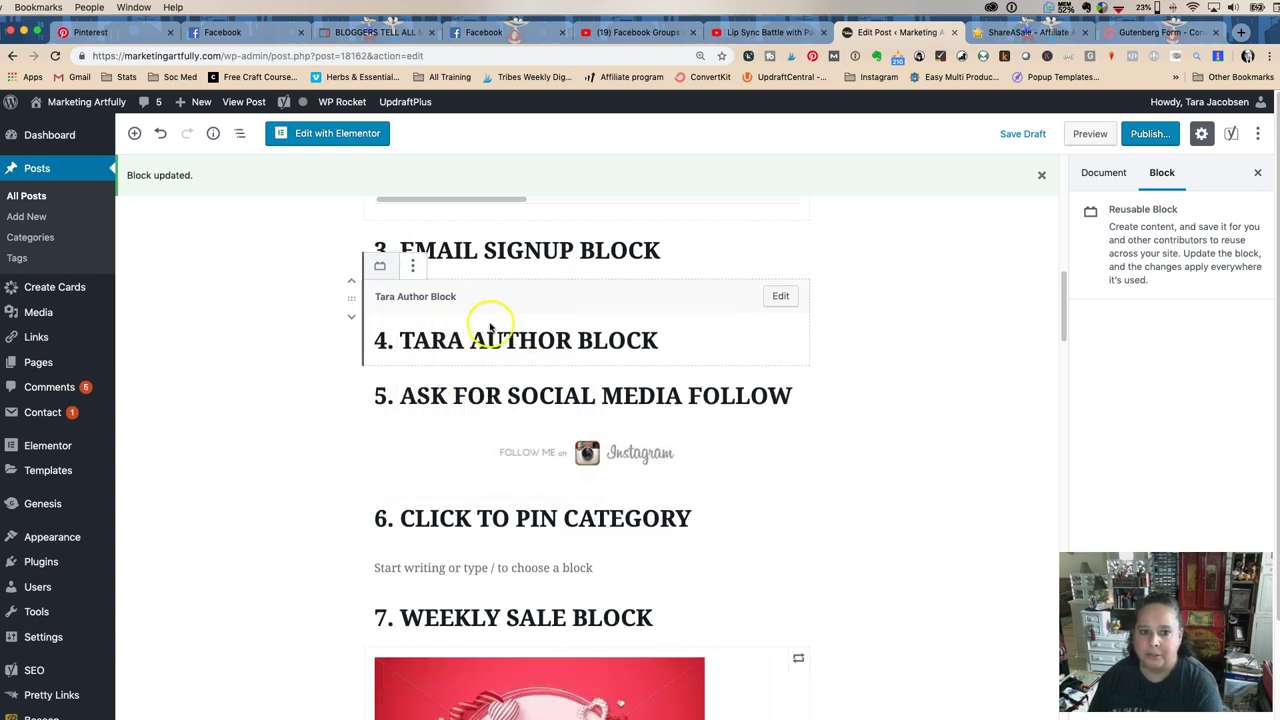
pyautogui.click(412, 266)
pyautogui.click(449, 476)
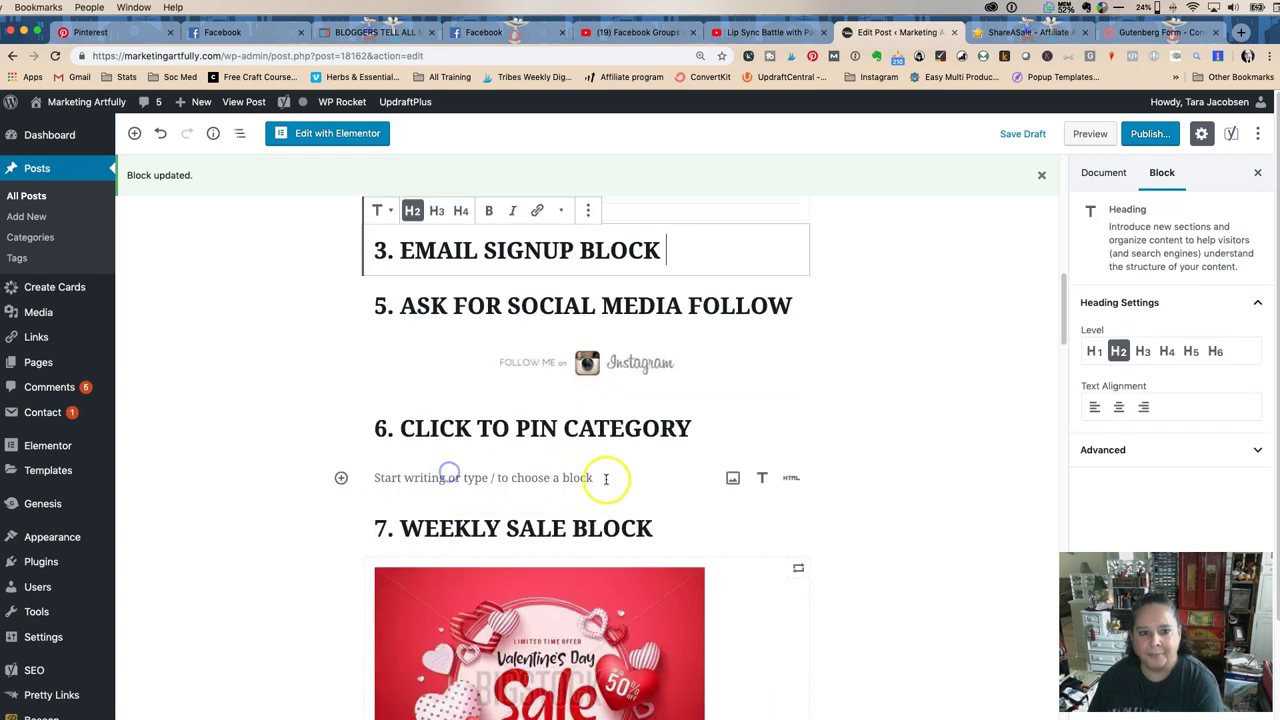
pyautogui.scroll(2, 731, 437)
pyautogui.press('Return')
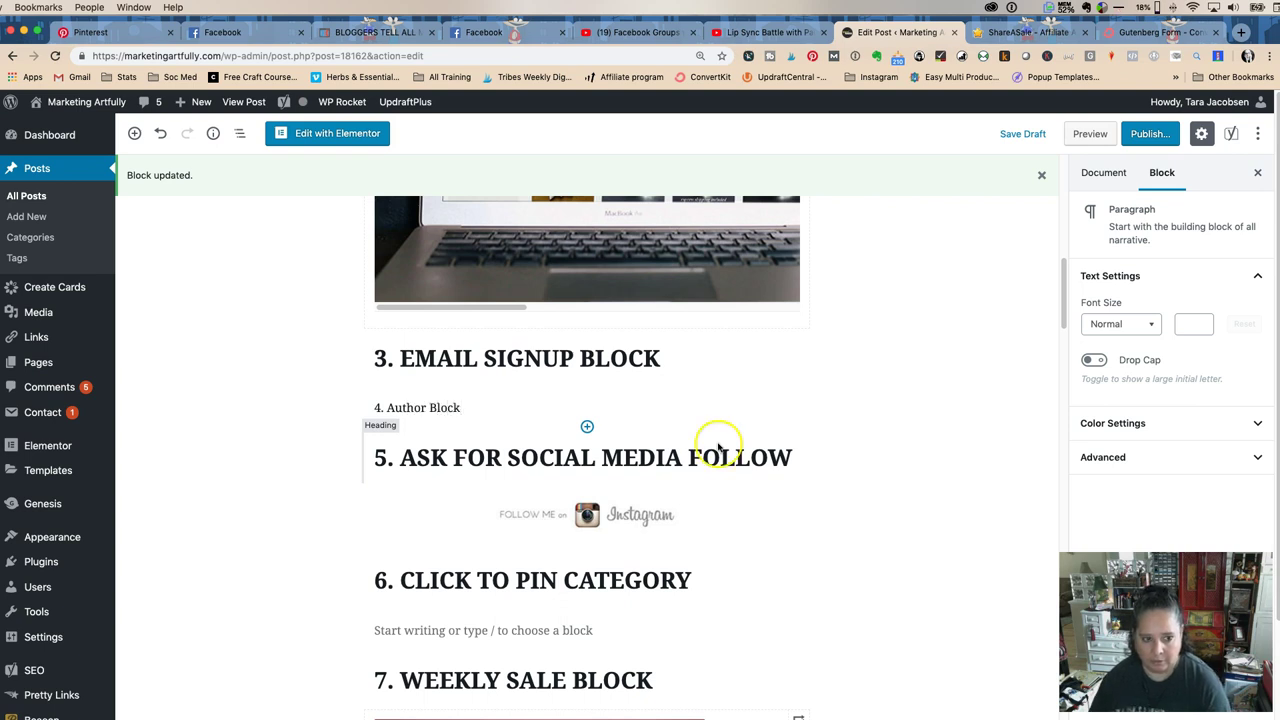
# Step: Convert the '4. Author Block' paragraph into a heading and select the Instagram follow image
pyautogui.click(700, 409)
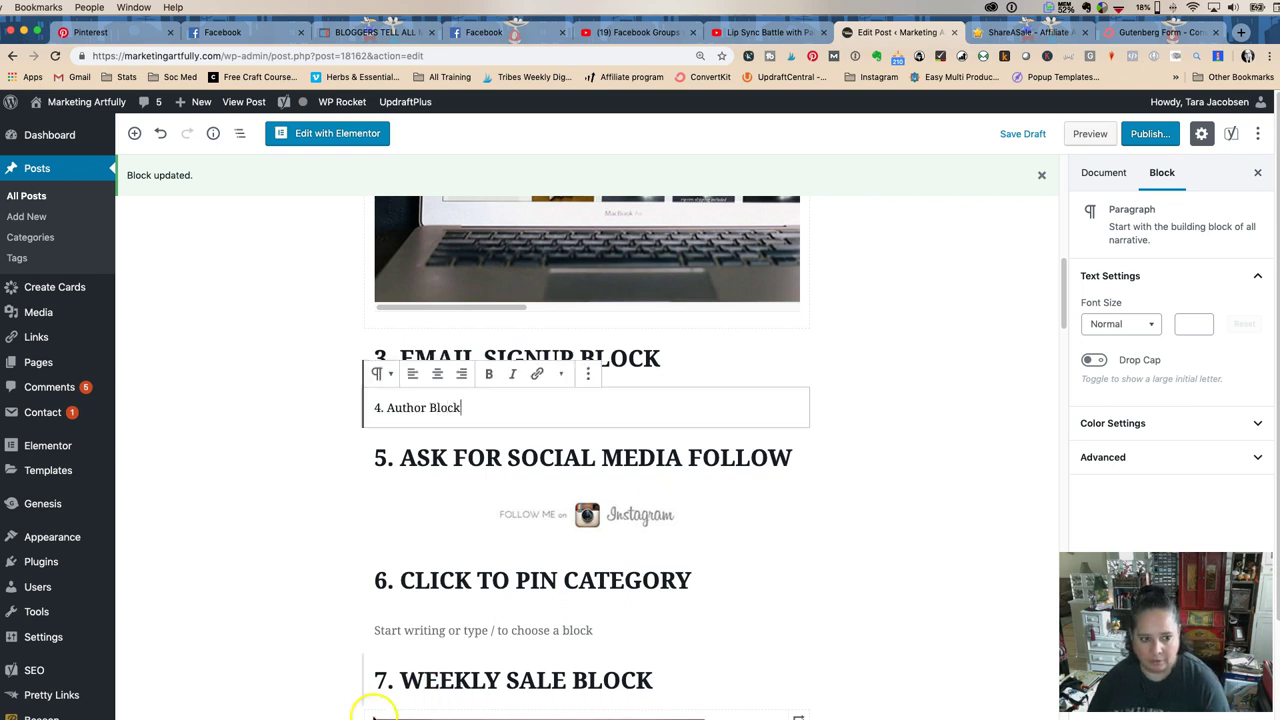
pyautogui.click(379, 373)
pyautogui.click(404, 461)
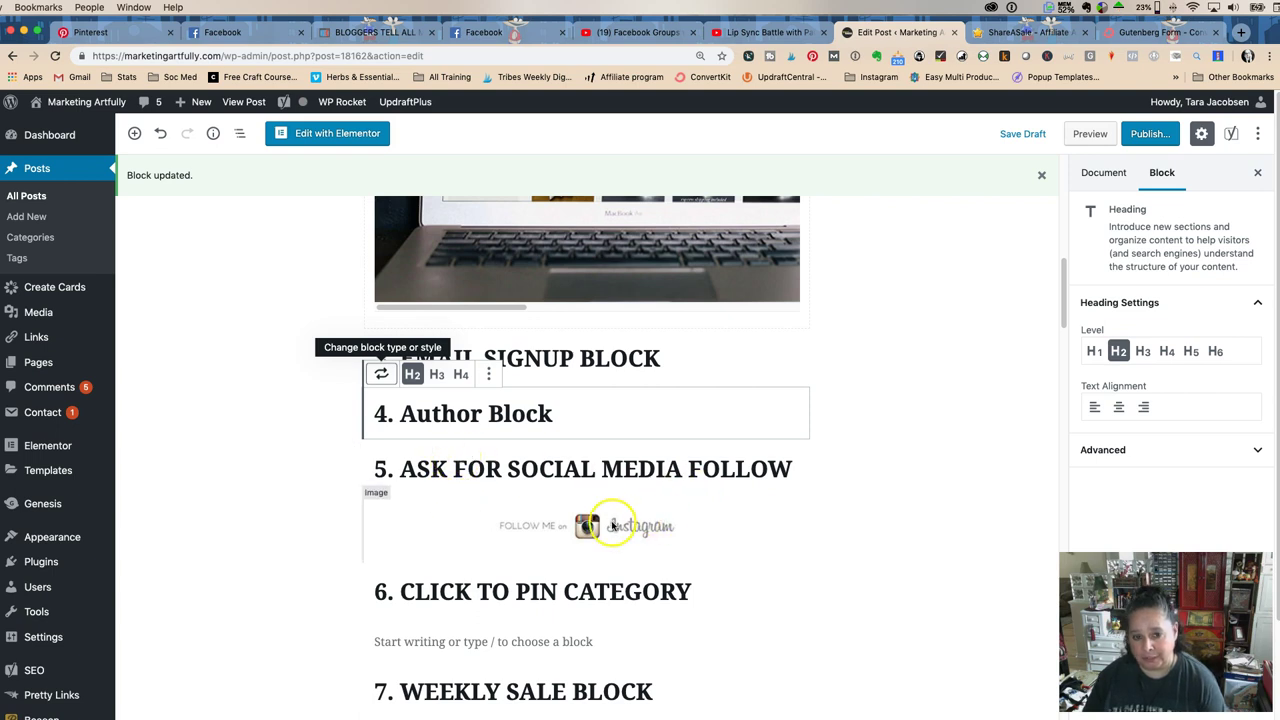
pyautogui.click(613, 526)
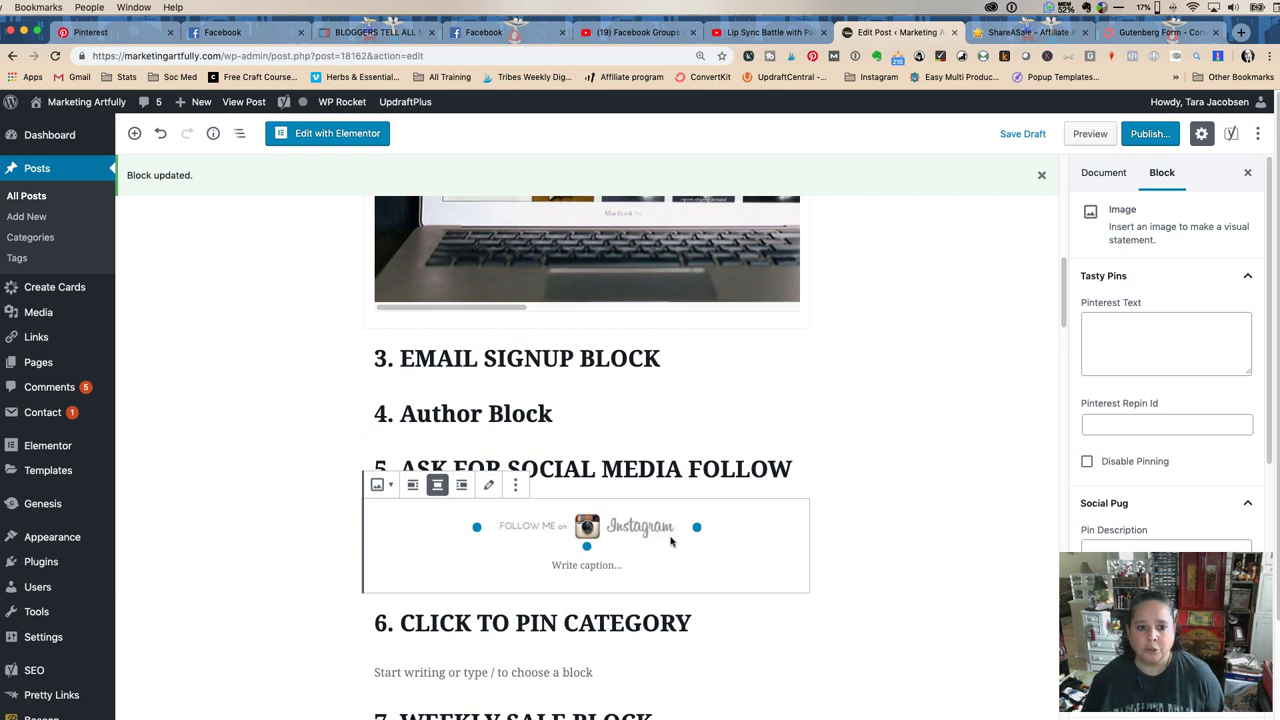
pyautogui.click(500, 492)
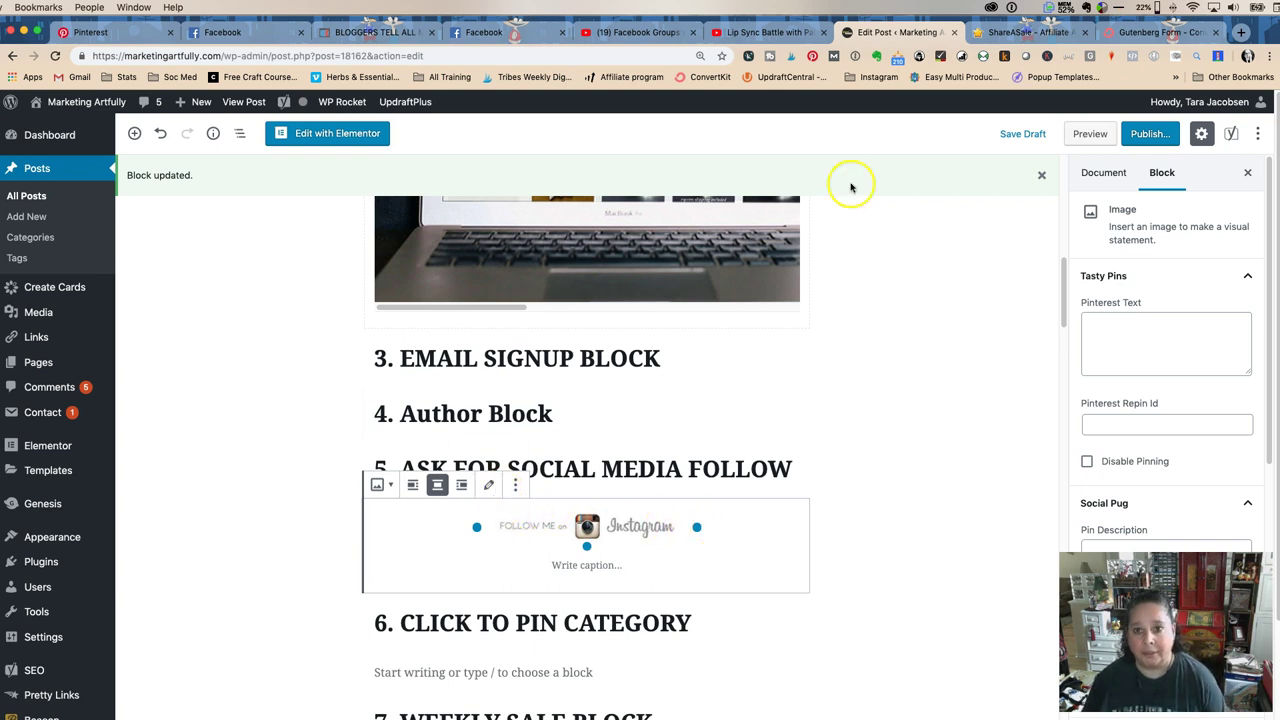
# Step: Open the Instagram profile page in the ConvertKit tab, select its URL, and return to the editor
pyautogui.click(1155, 32)
pyautogui.click(555, 53)
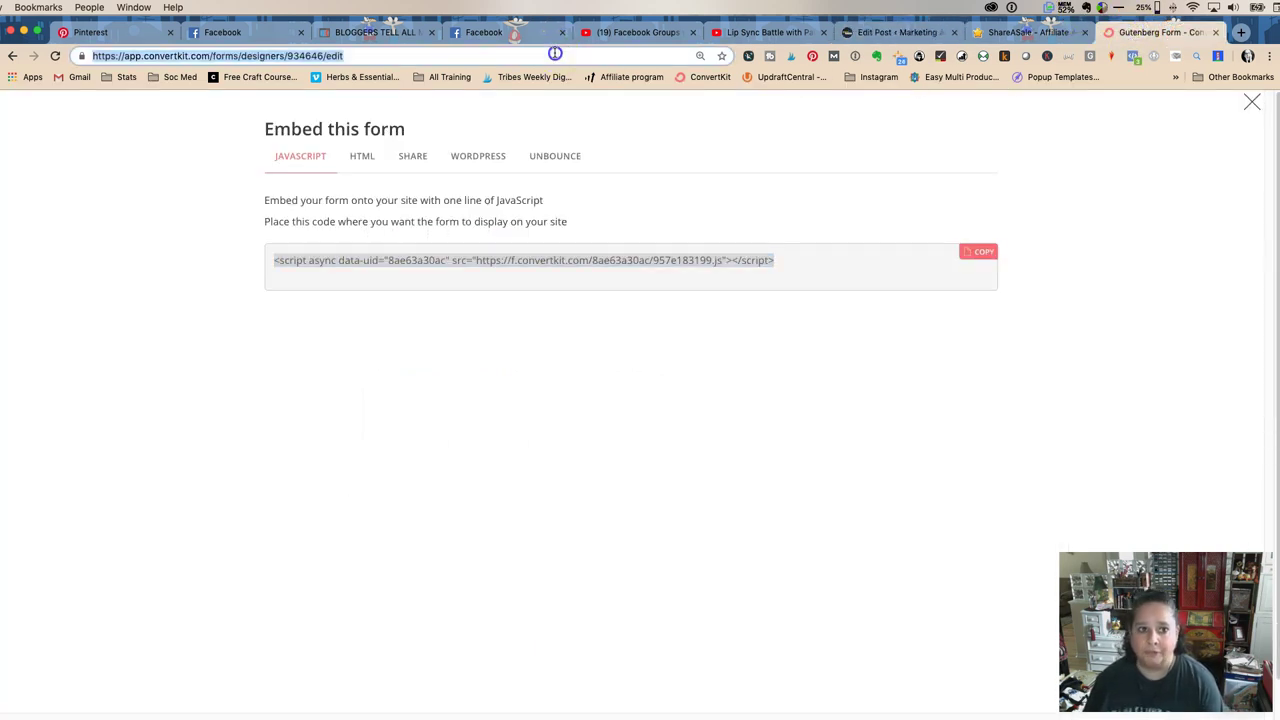
pyautogui.write('iny')
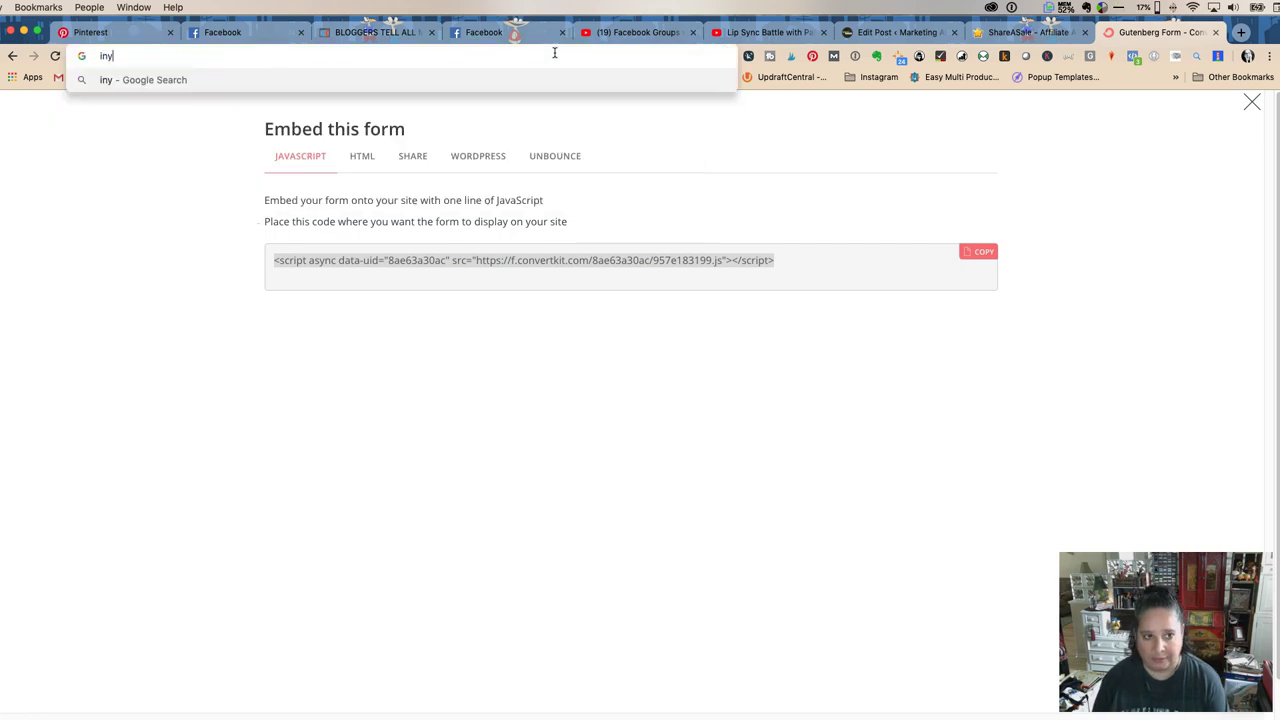
pyautogui.press('BackSpace')
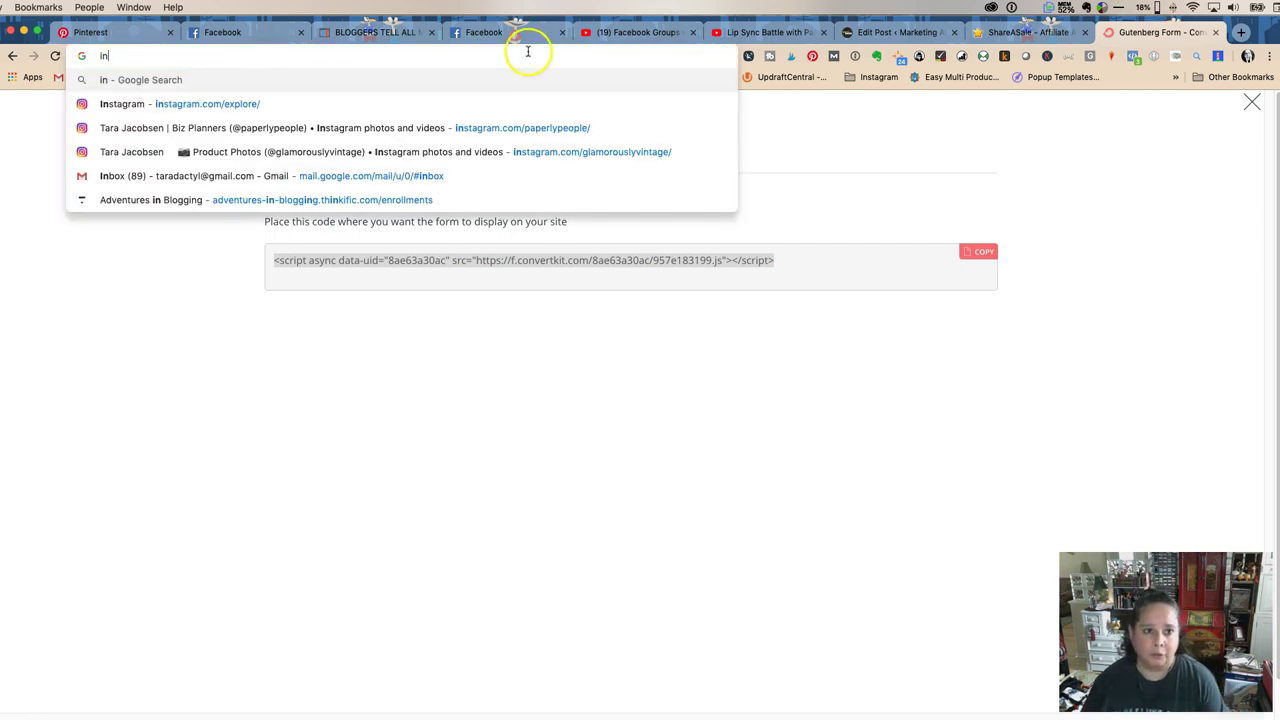
pyautogui.click(271, 106)
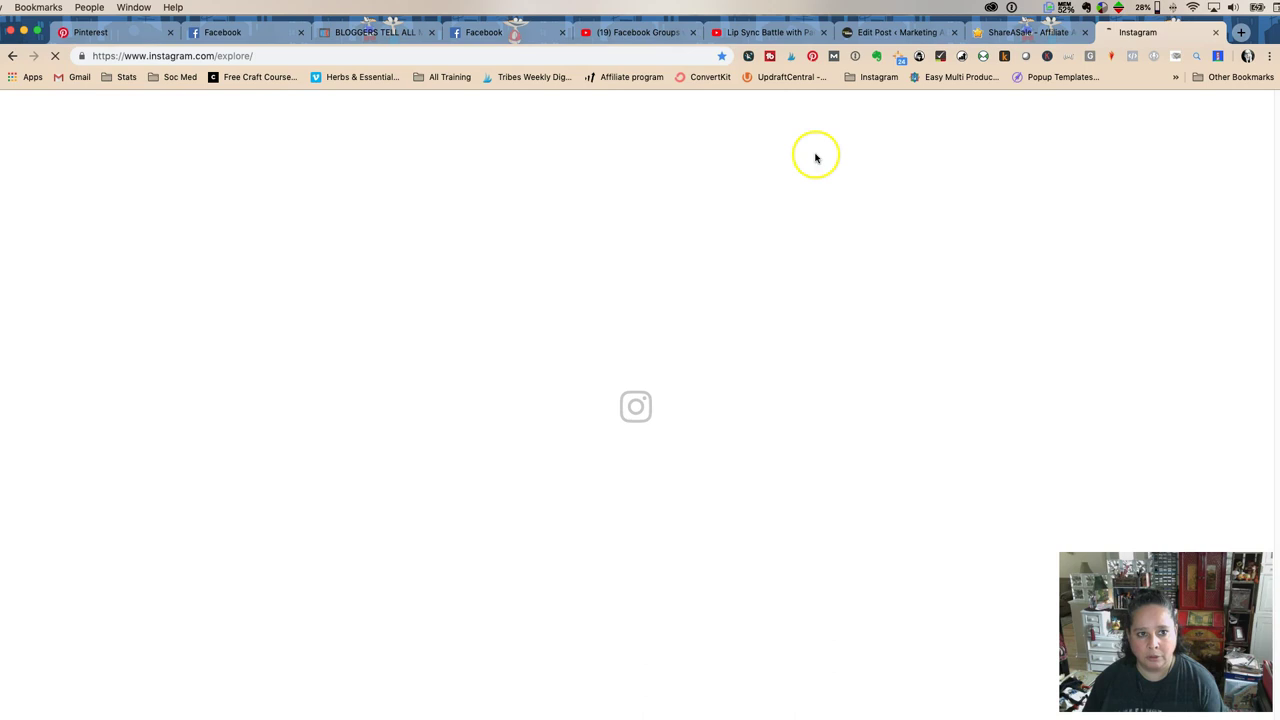
pyautogui.click(952, 120)
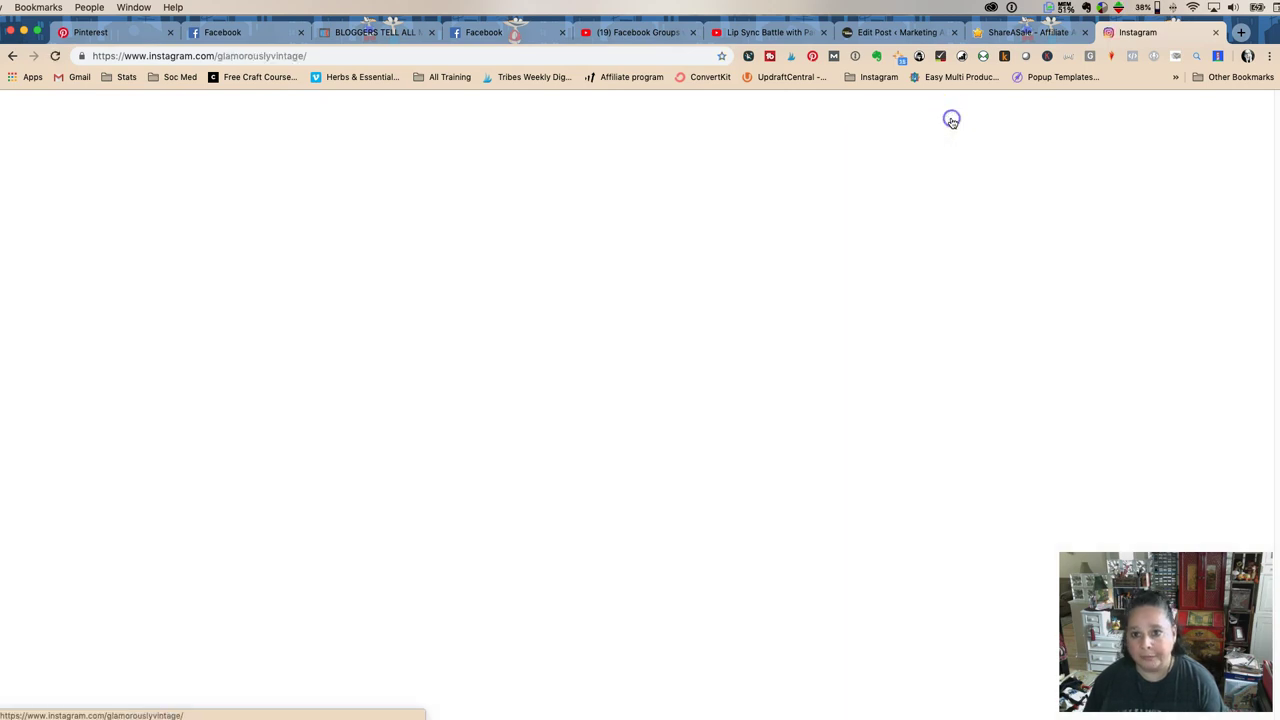
pyautogui.click(300, 57)
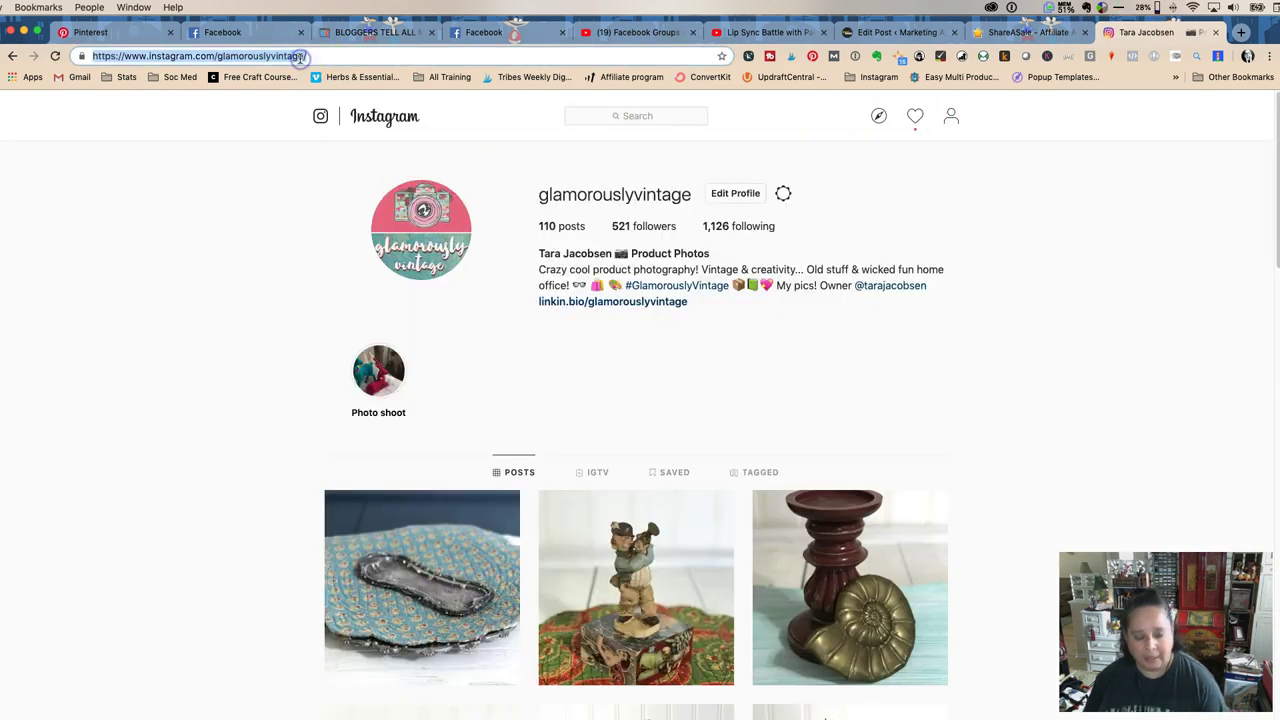
pyautogui.click(858, 37)
# Step: Remove the old Instagram image block below heading 5
pyautogui.click(954, 542)
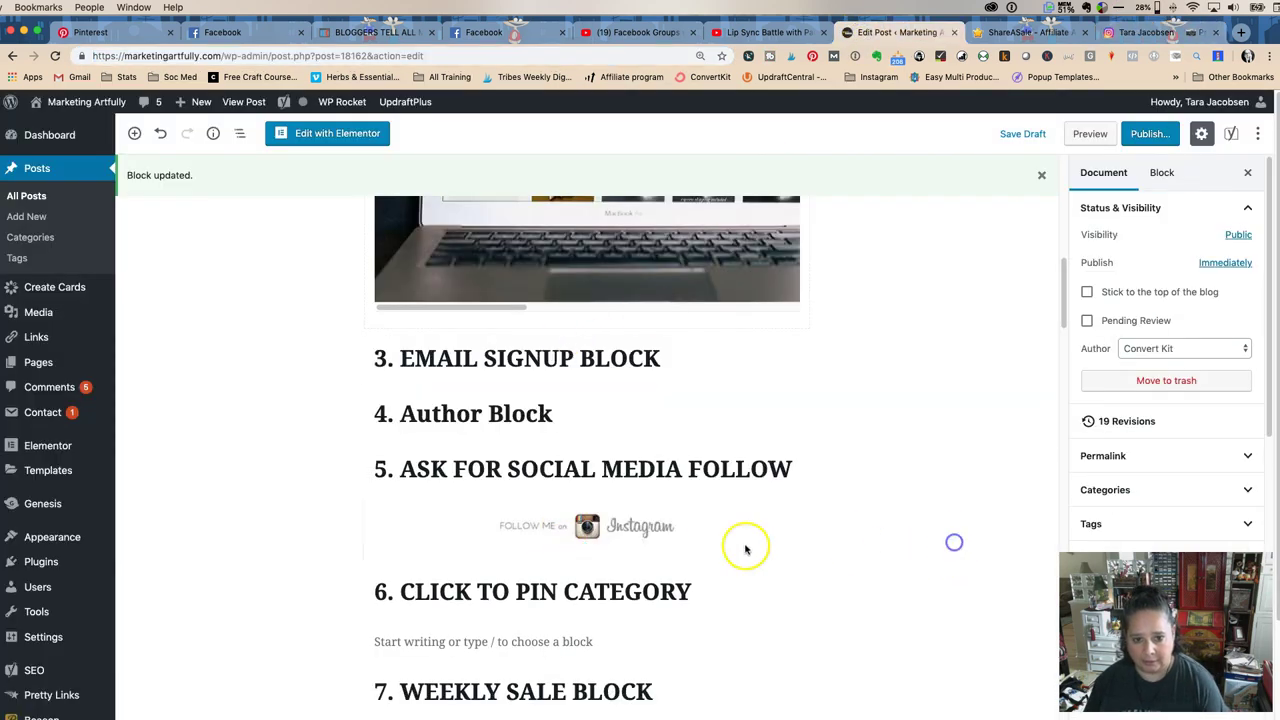
pyautogui.click(622, 528)
pyautogui.click(515, 486)
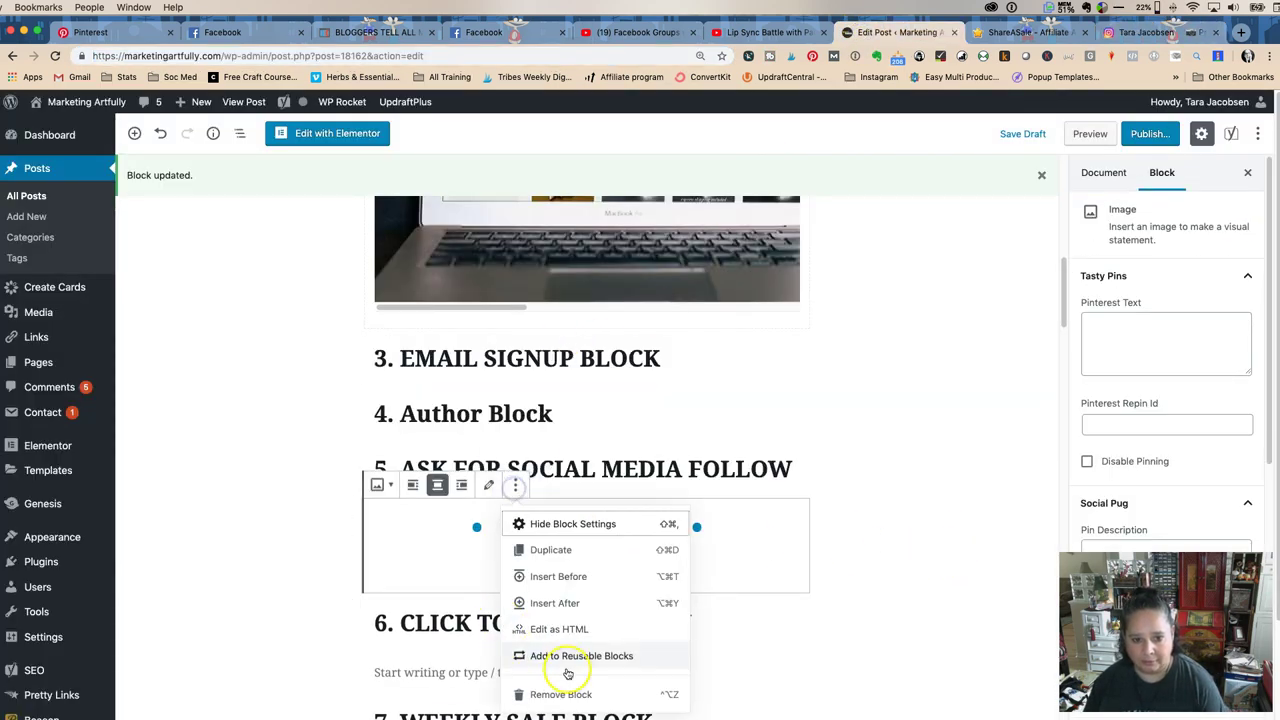
pyautogui.click(560, 693)
# Step: Add an Image block between headings 5 and 6 using follow-me-on-instagram.jpg from the Media Library
pyautogui.click(782, 555)
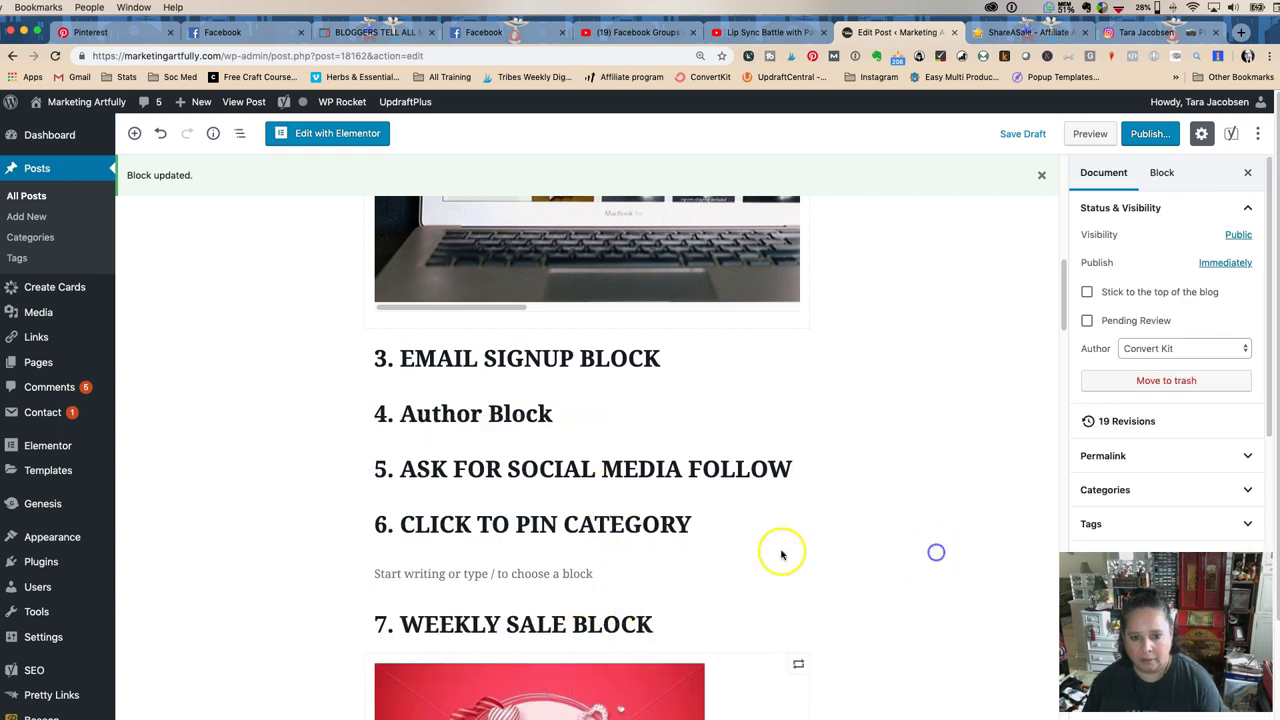
pyautogui.click(587, 493)
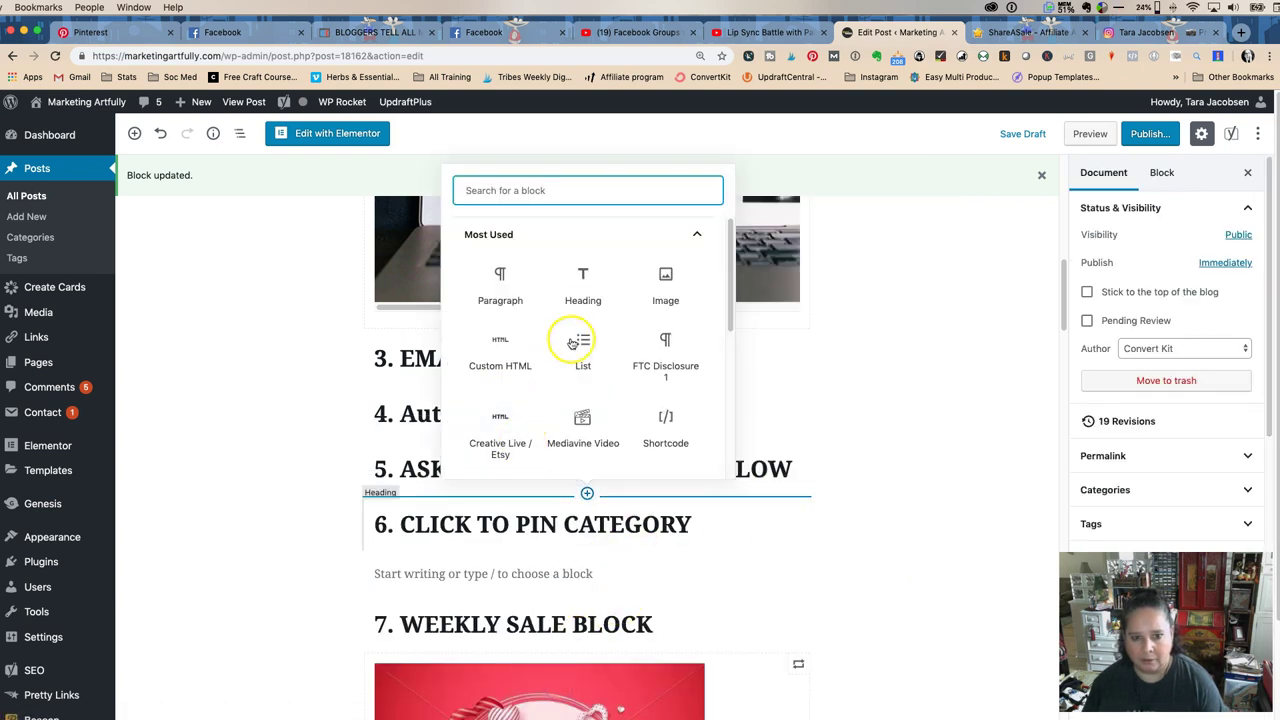
pyautogui.click(662, 283)
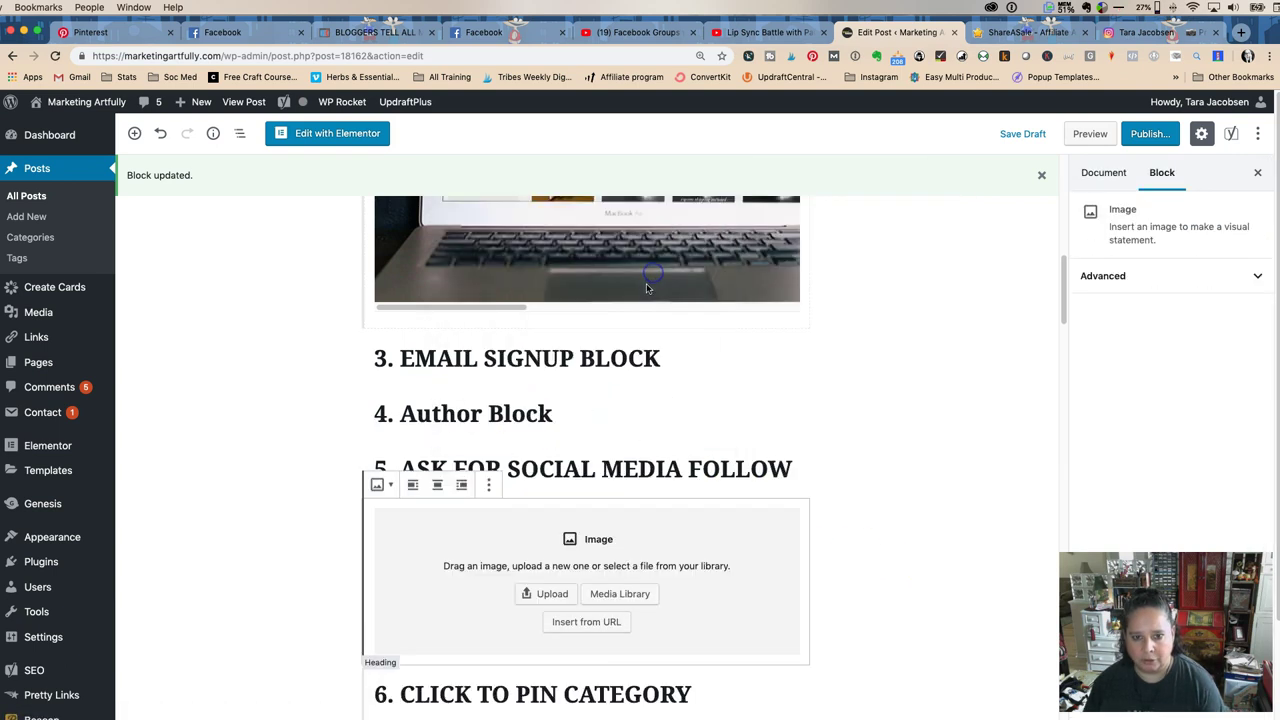
pyautogui.click(634, 592)
pyautogui.click(964, 188)
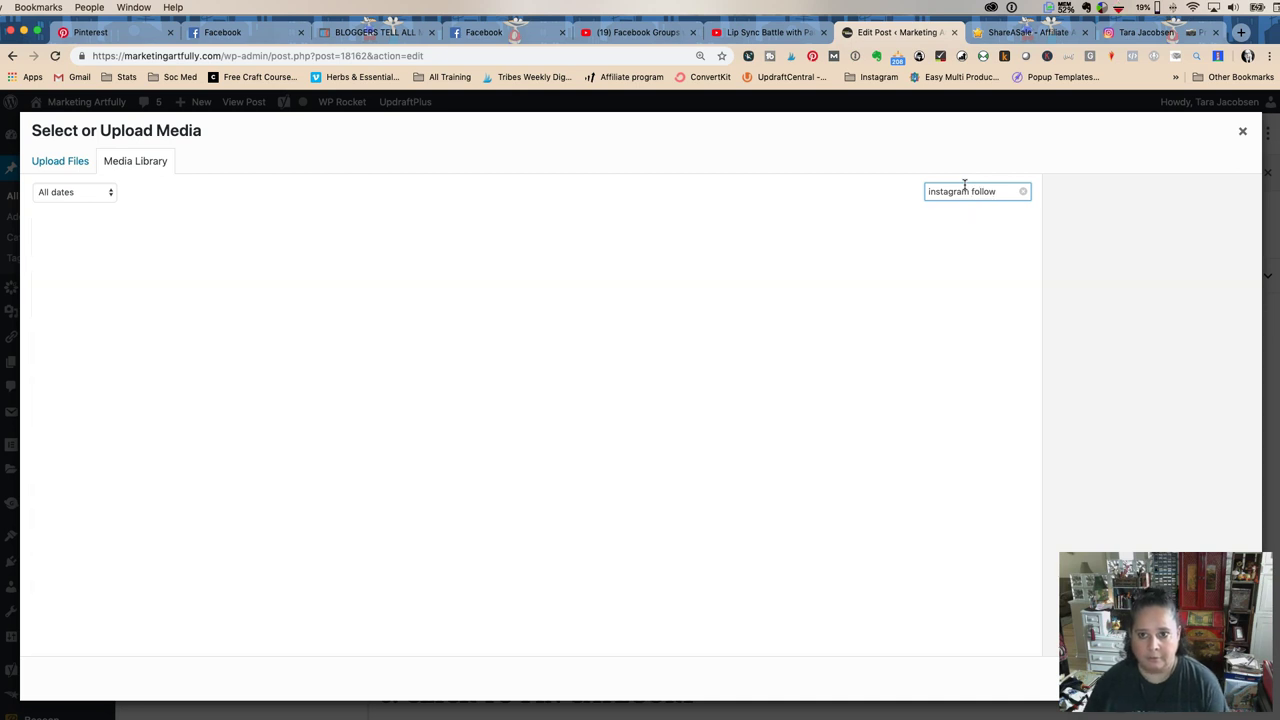
pyautogui.click(335, 270)
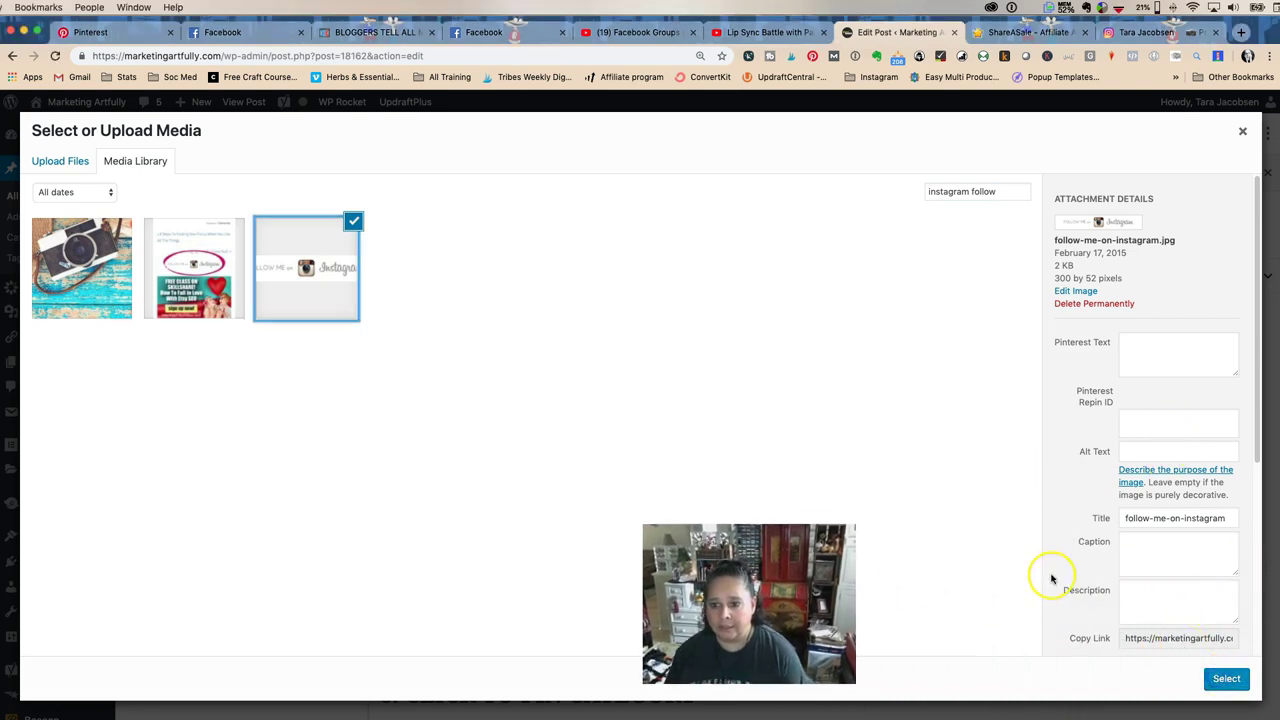
pyautogui.click(1224, 679)
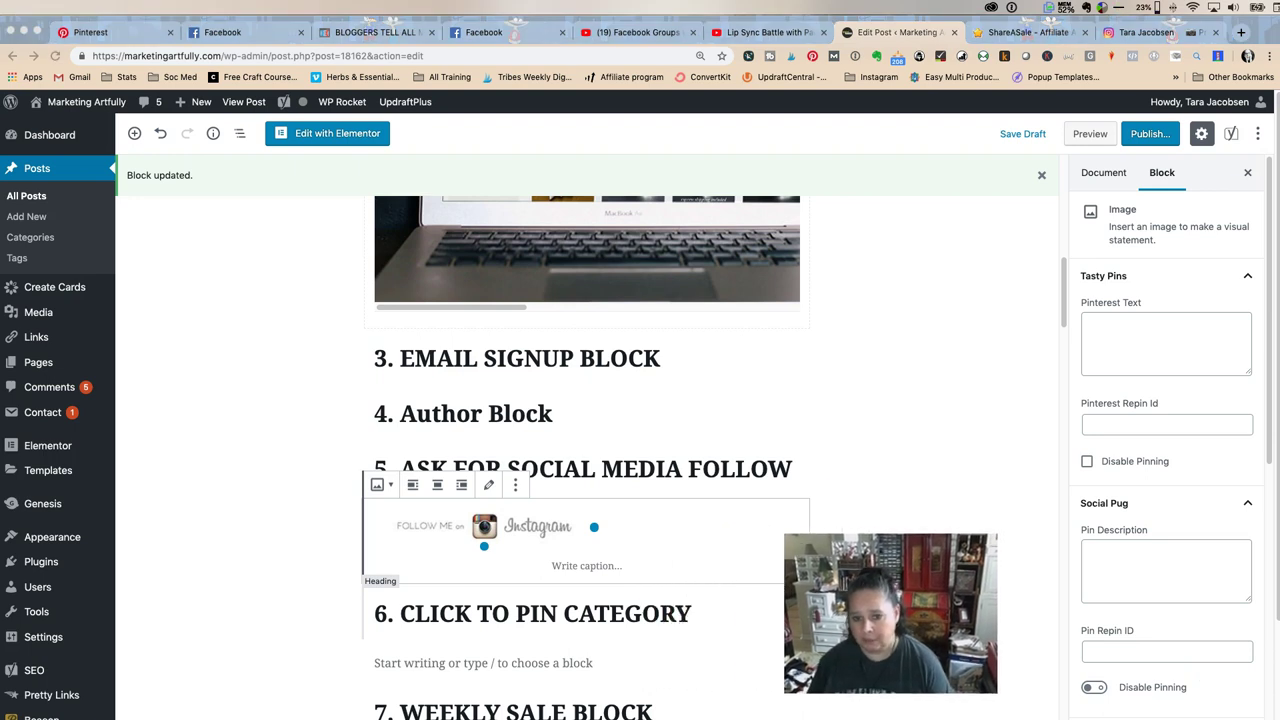
# Step: Centre-align the Follow Me on Instagram image, leaving the media library unchanged
pyautogui.click(432, 486)
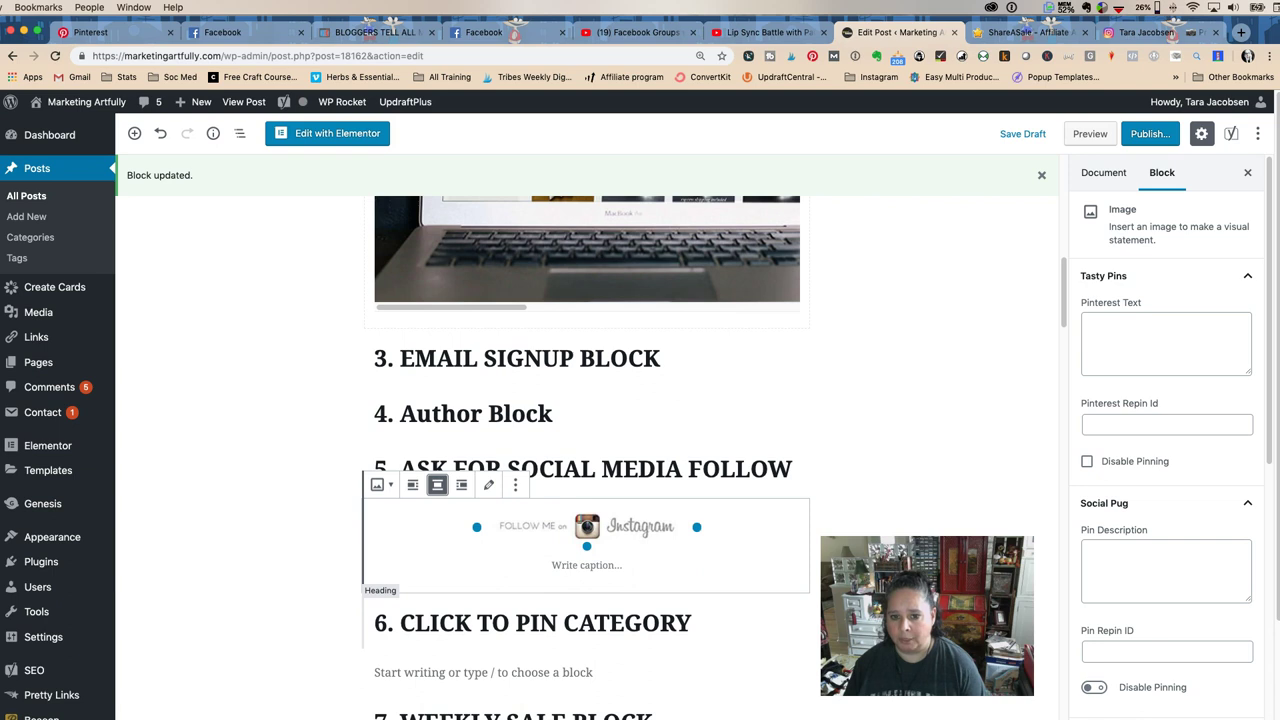
pyautogui.click(516, 486)
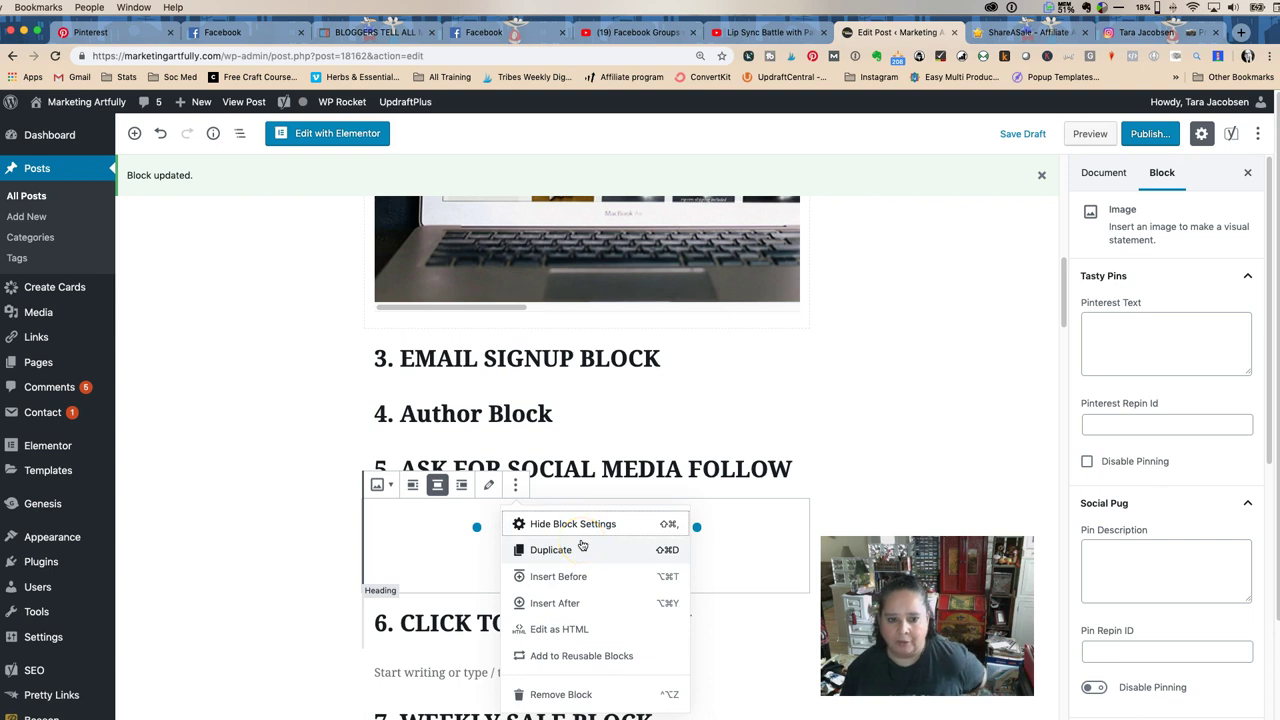
pyautogui.click(487, 485)
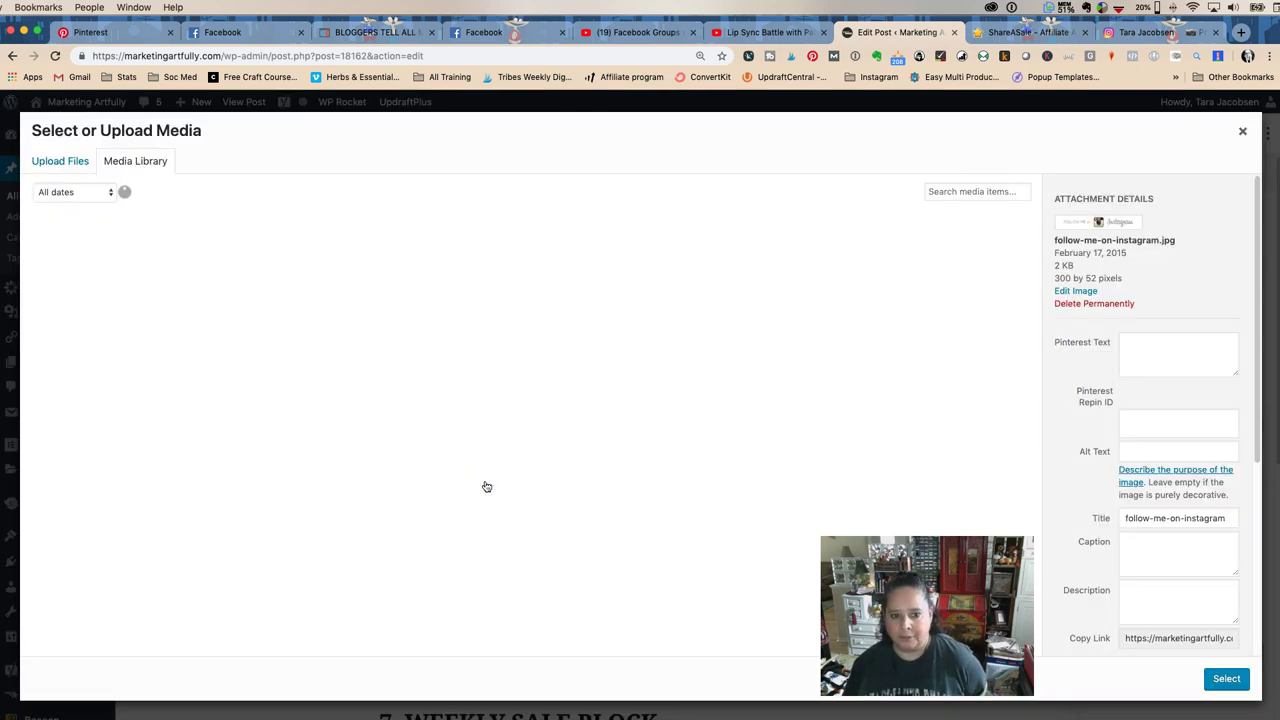
pyautogui.click(1241, 131)
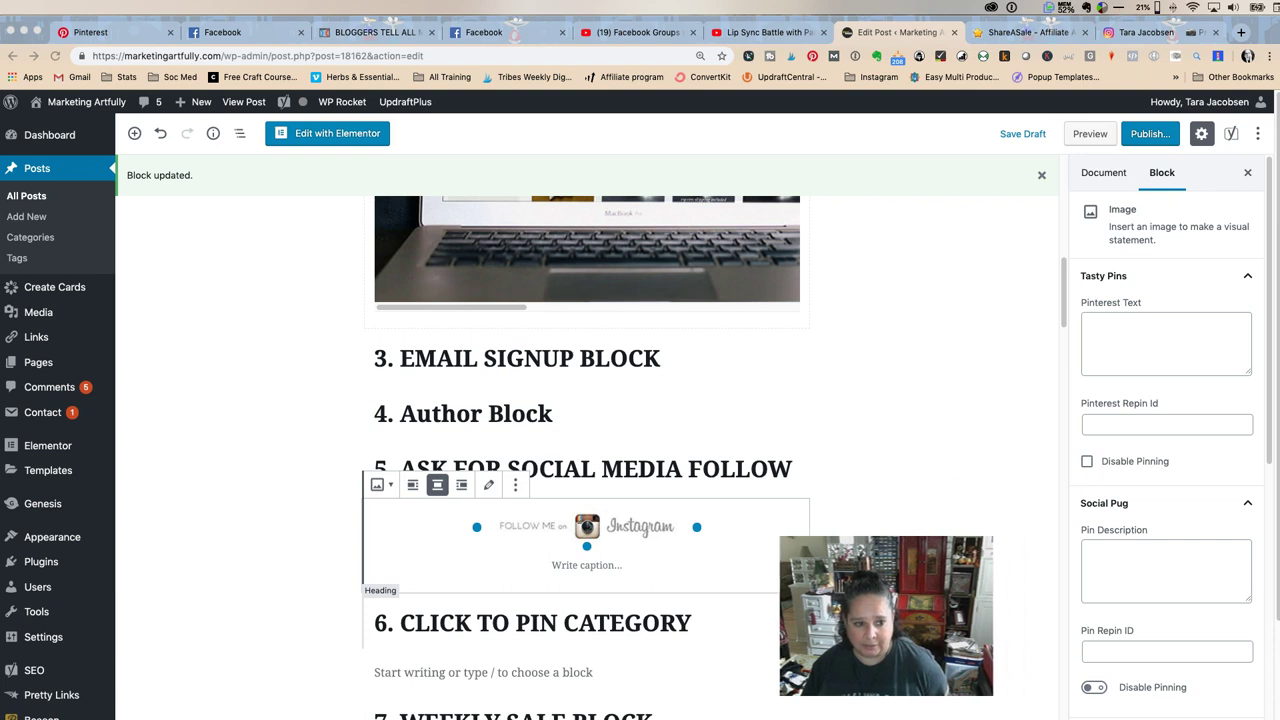
# Step: Select the Instagram image and collapse the Social Pug panel in the Block sidebar
pyautogui.click(1096, 175)
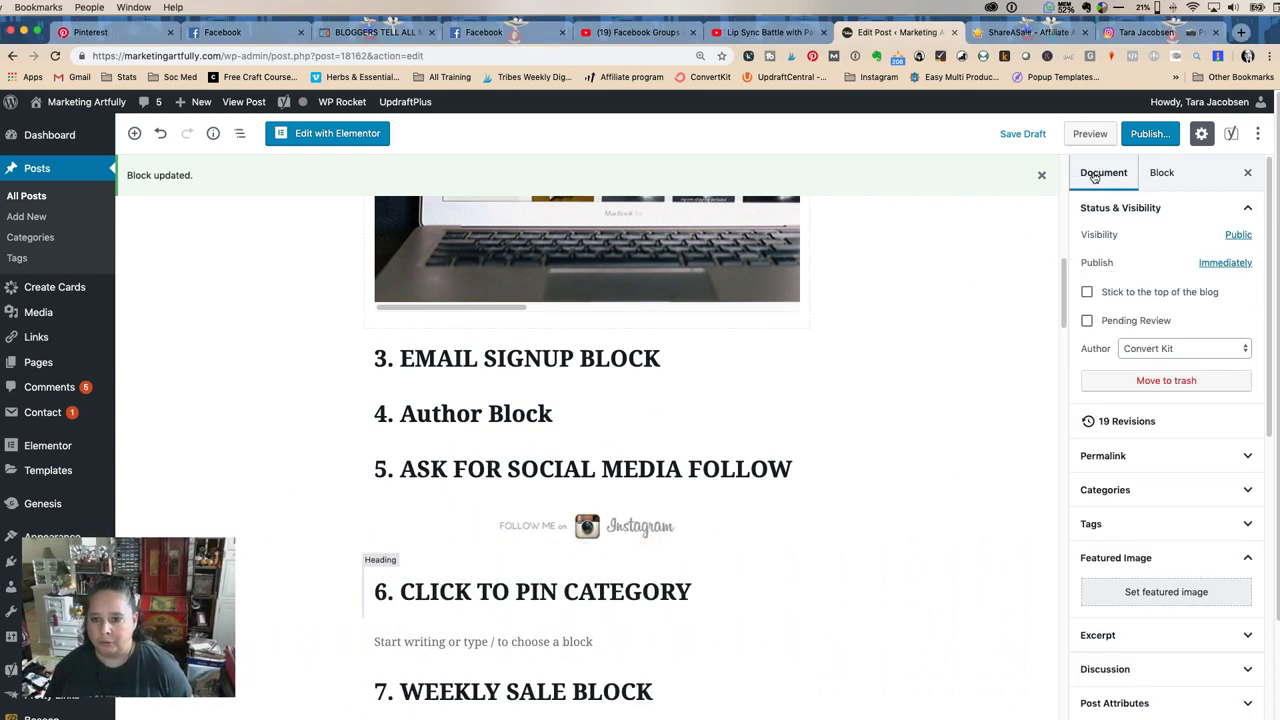
pyautogui.click(590, 526)
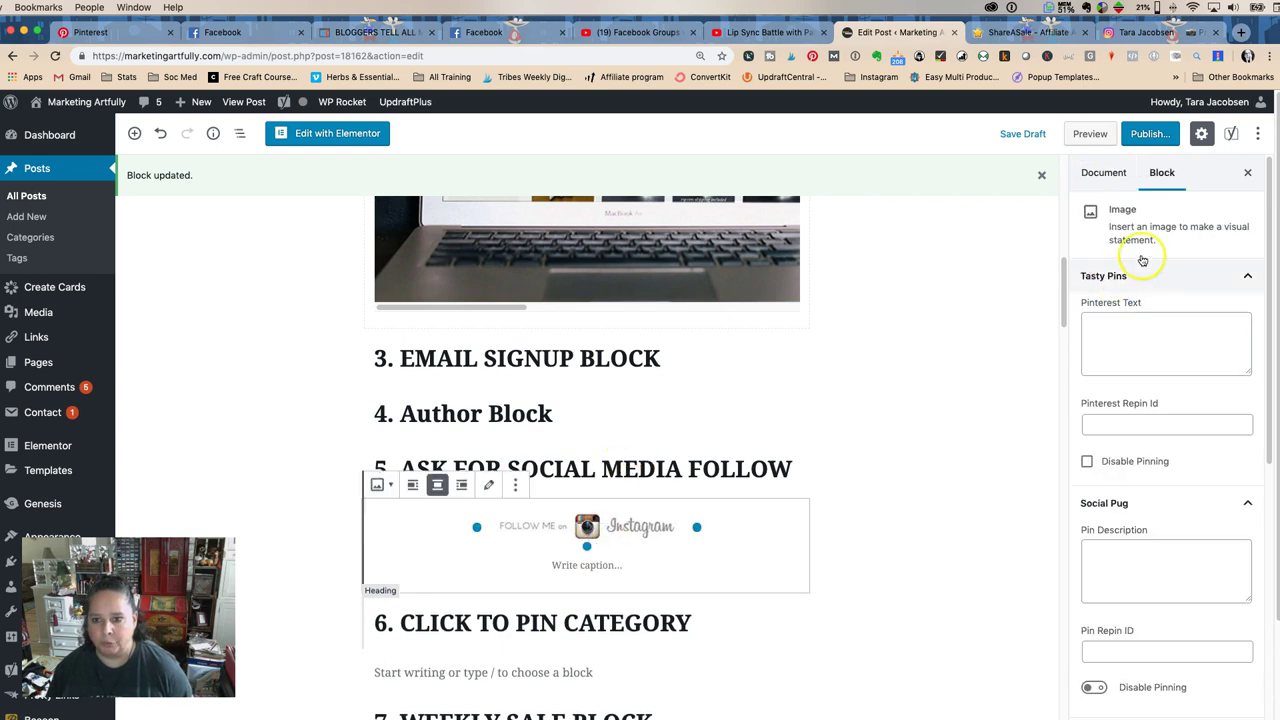
pyautogui.click(1106, 321)
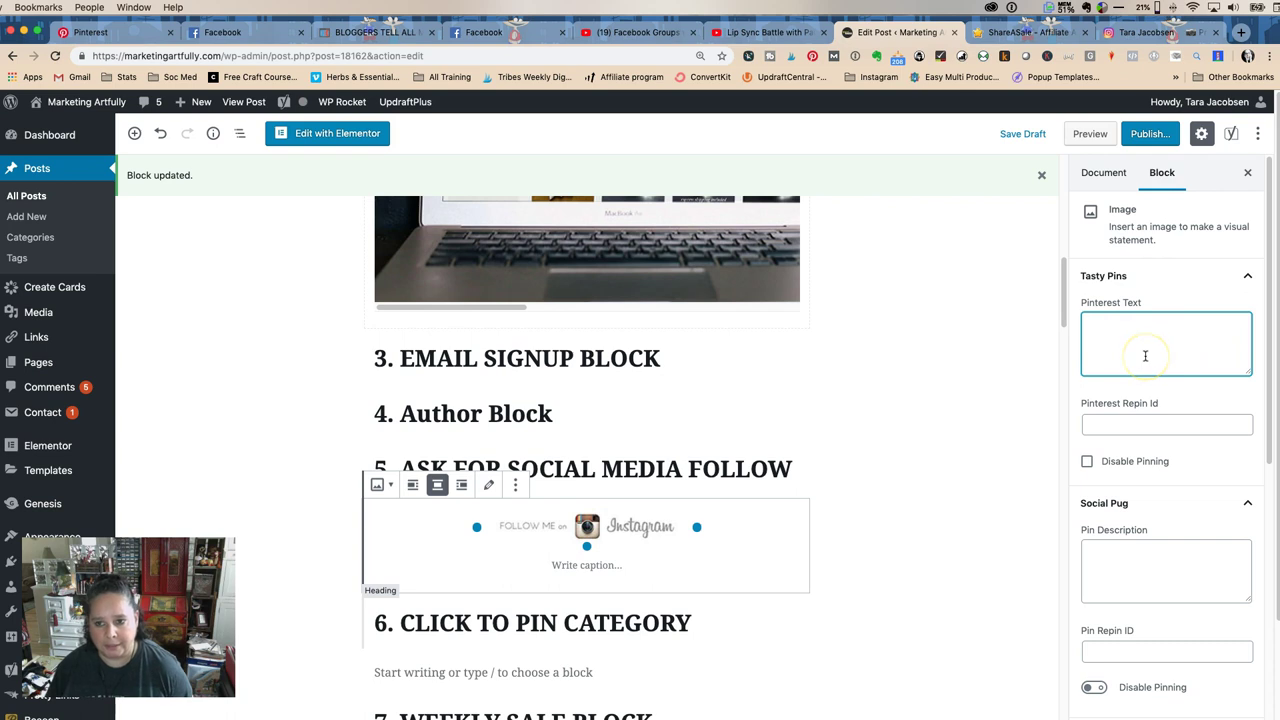
pyautogui.click(1116, 555)
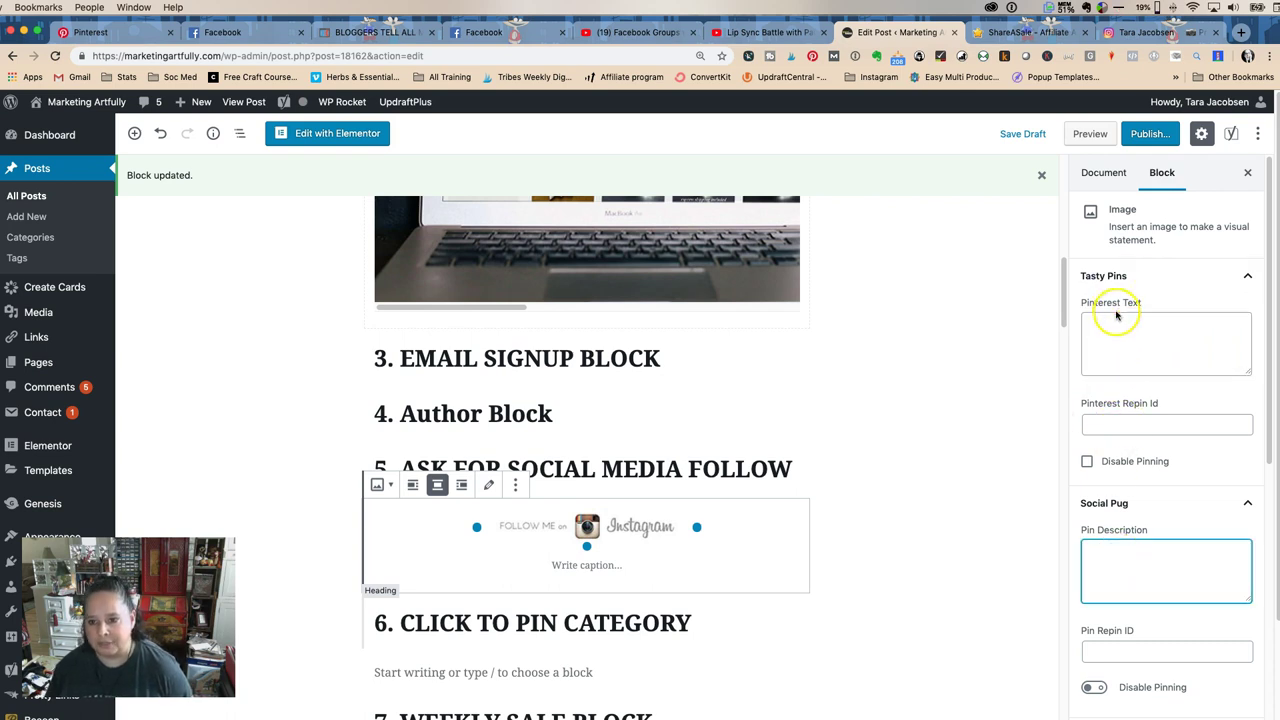
pyautogui.scroll(-3, 1117, 316)
pyautogui.scroll(3, 1112, 397)
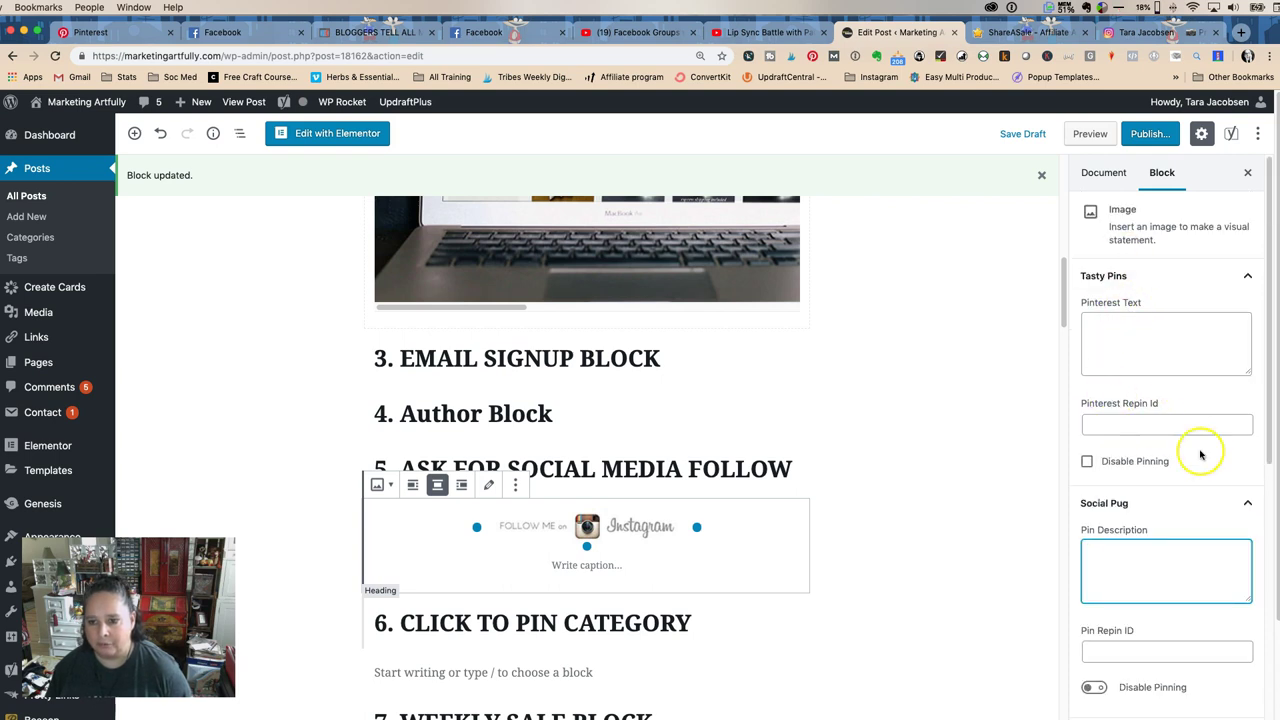
pyautogui.click(1246, 505)
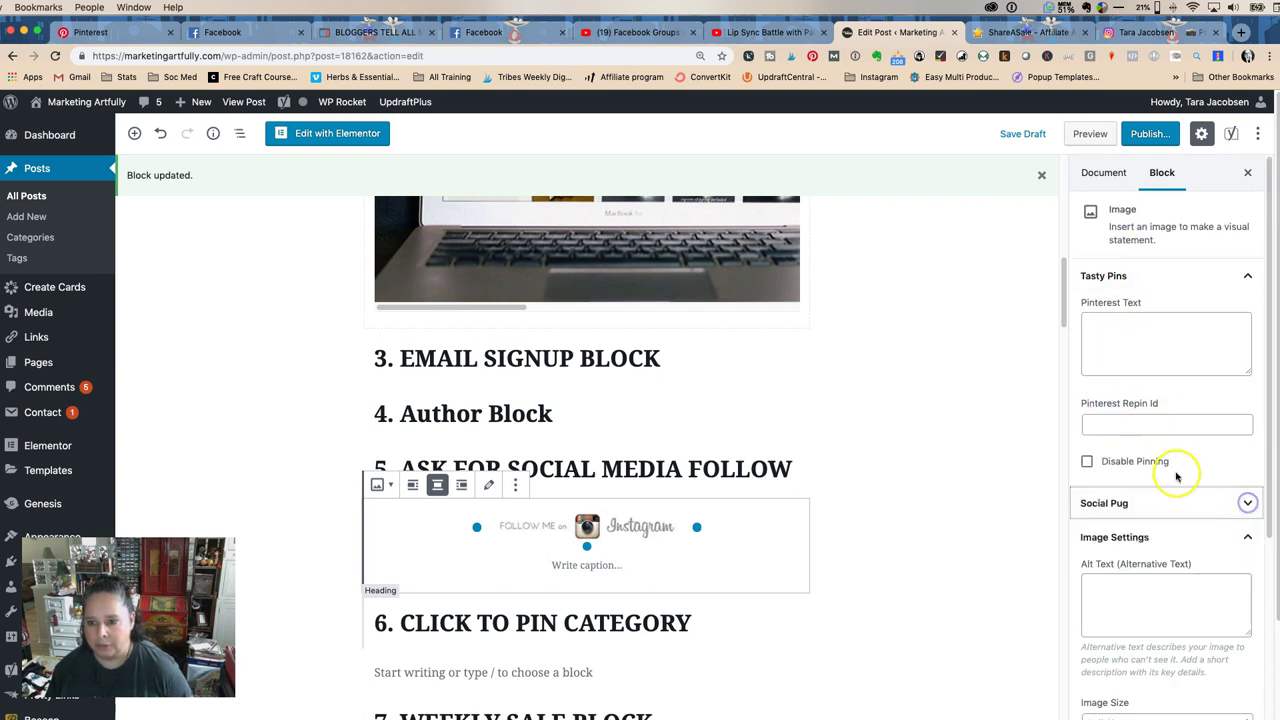
# Step: Give the Instagram image the alt text 'Follow me on Instagram'
pyautogui.click(1100, 327)
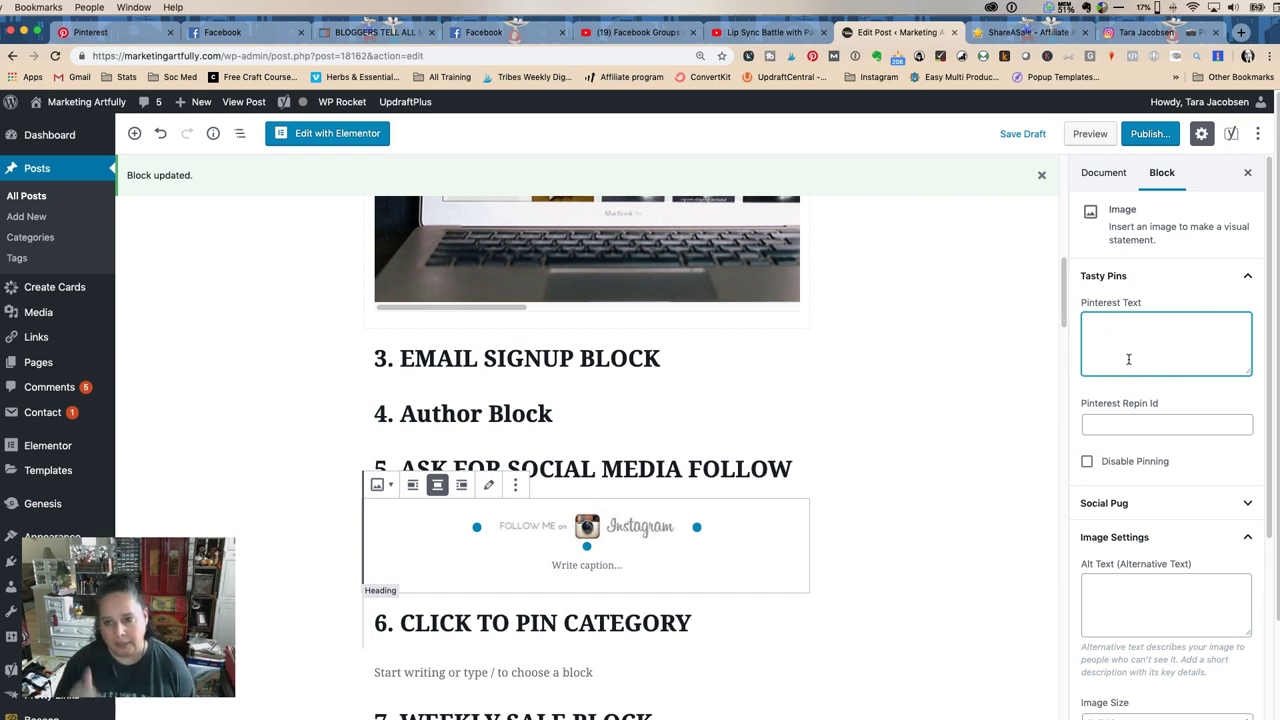
pyautogui.click(1117, 613)
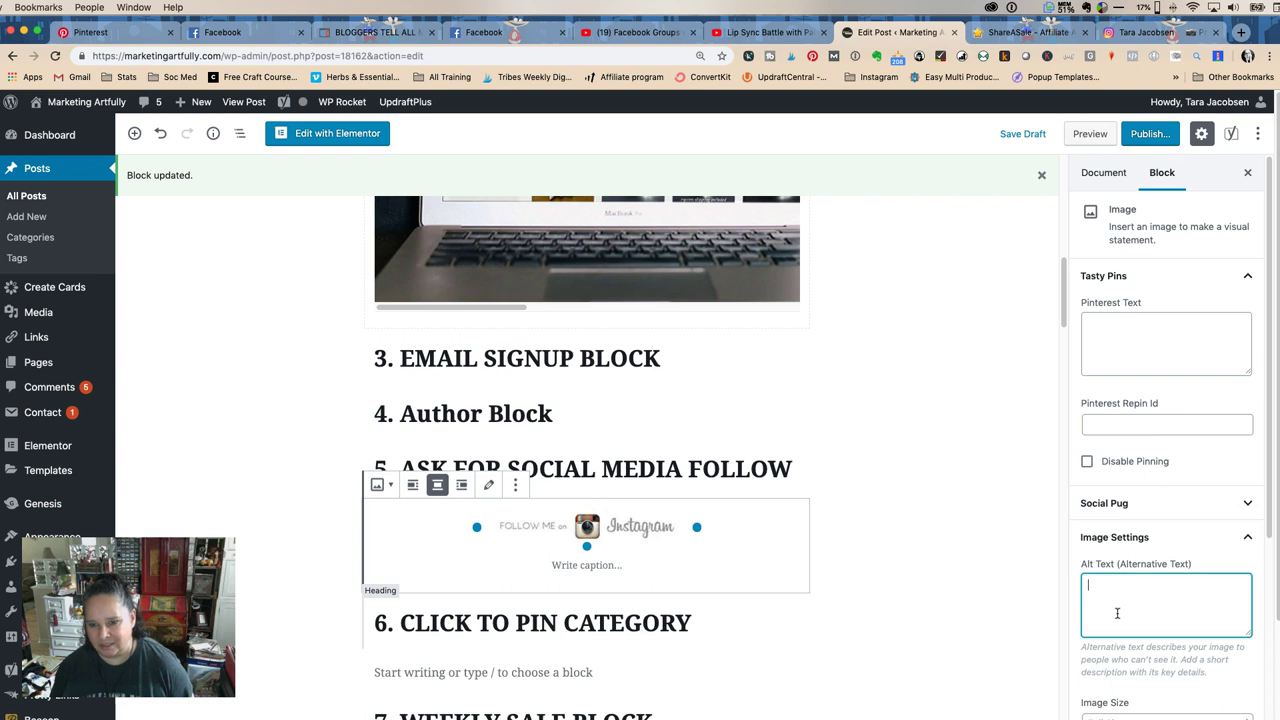
pyautogui.scroll(-5, 1120, 590)
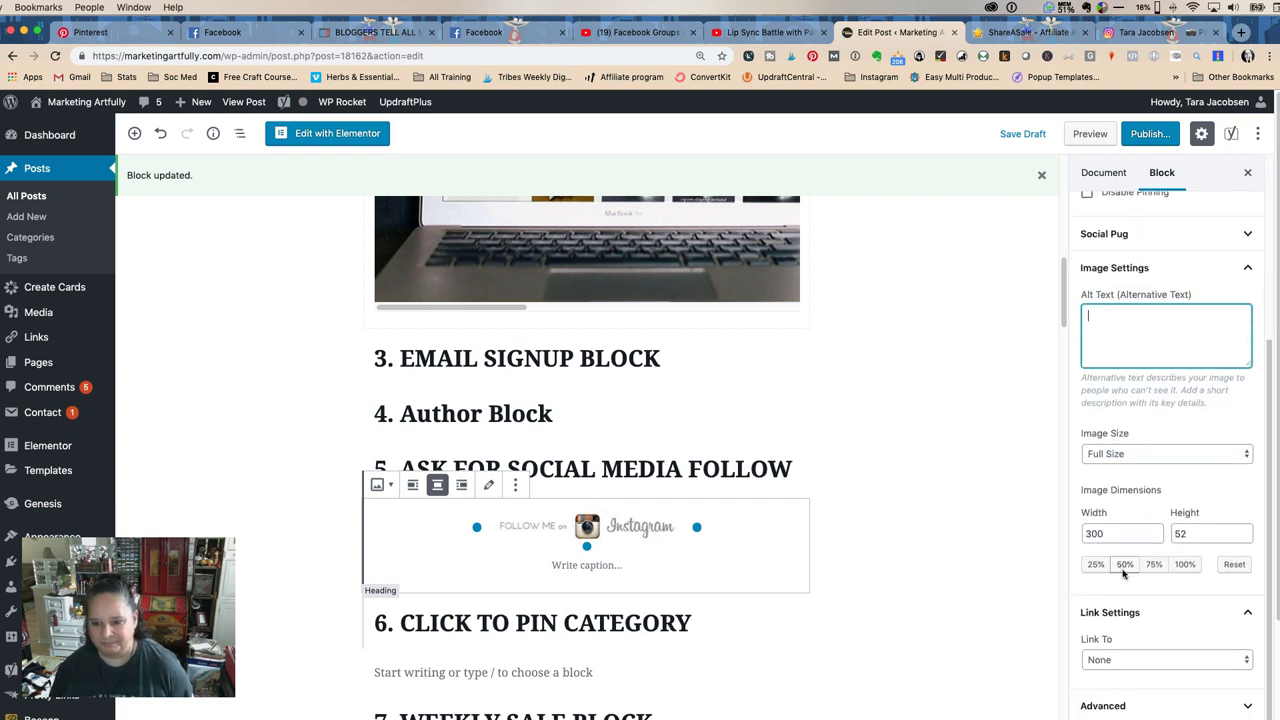
pyautogui.click(1163, 306)
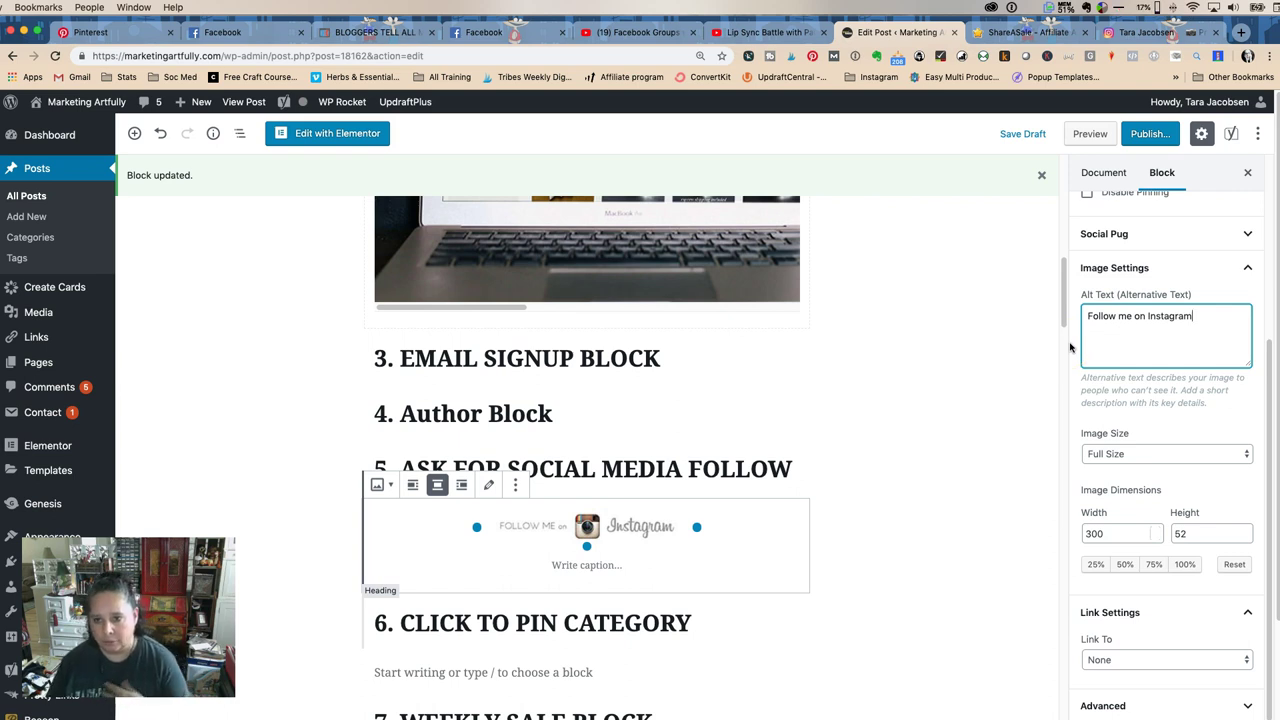
pyautogui.scroll(2, 1160, 334)
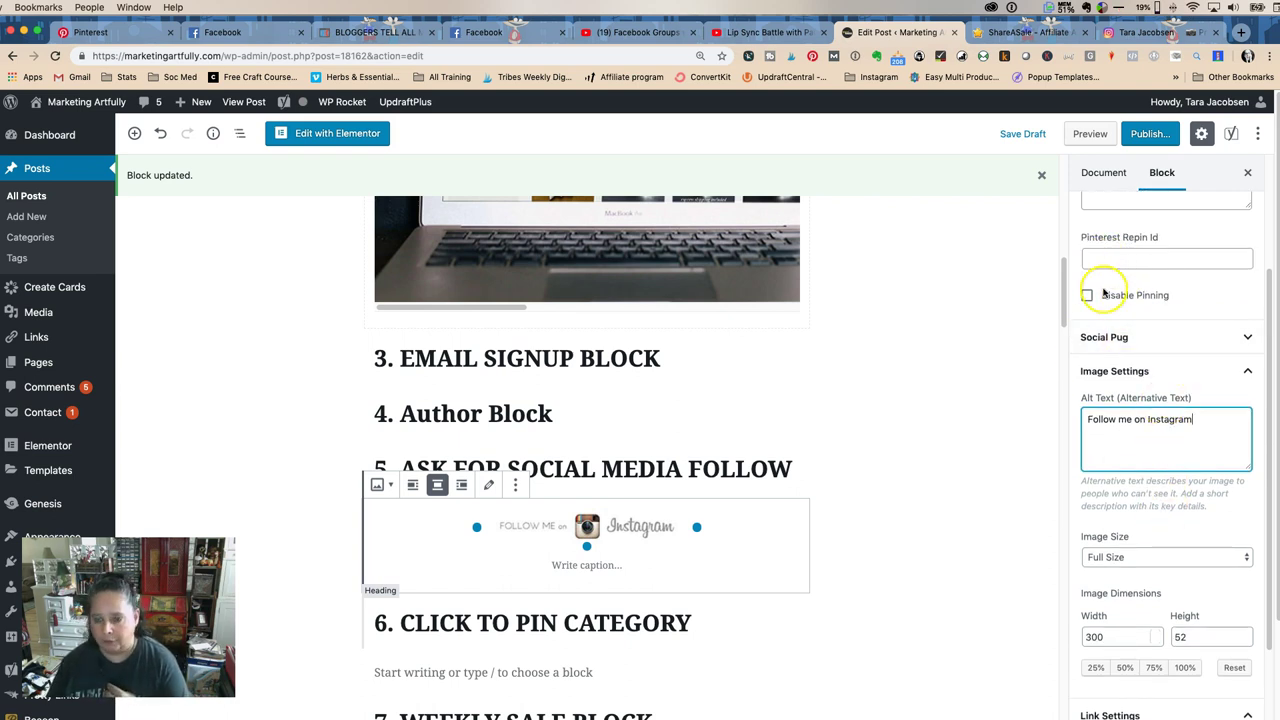
pyautogui.scroll(3, 1110, 330)
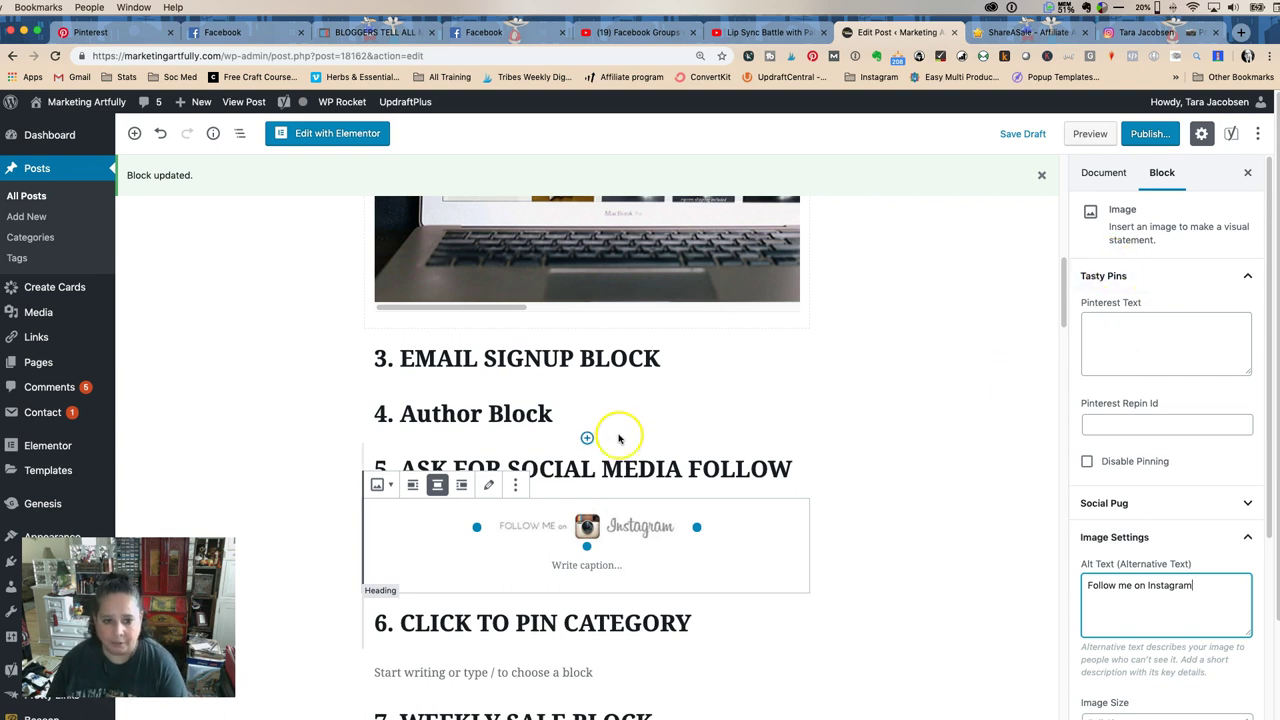
pyautogui.click(515, 485)
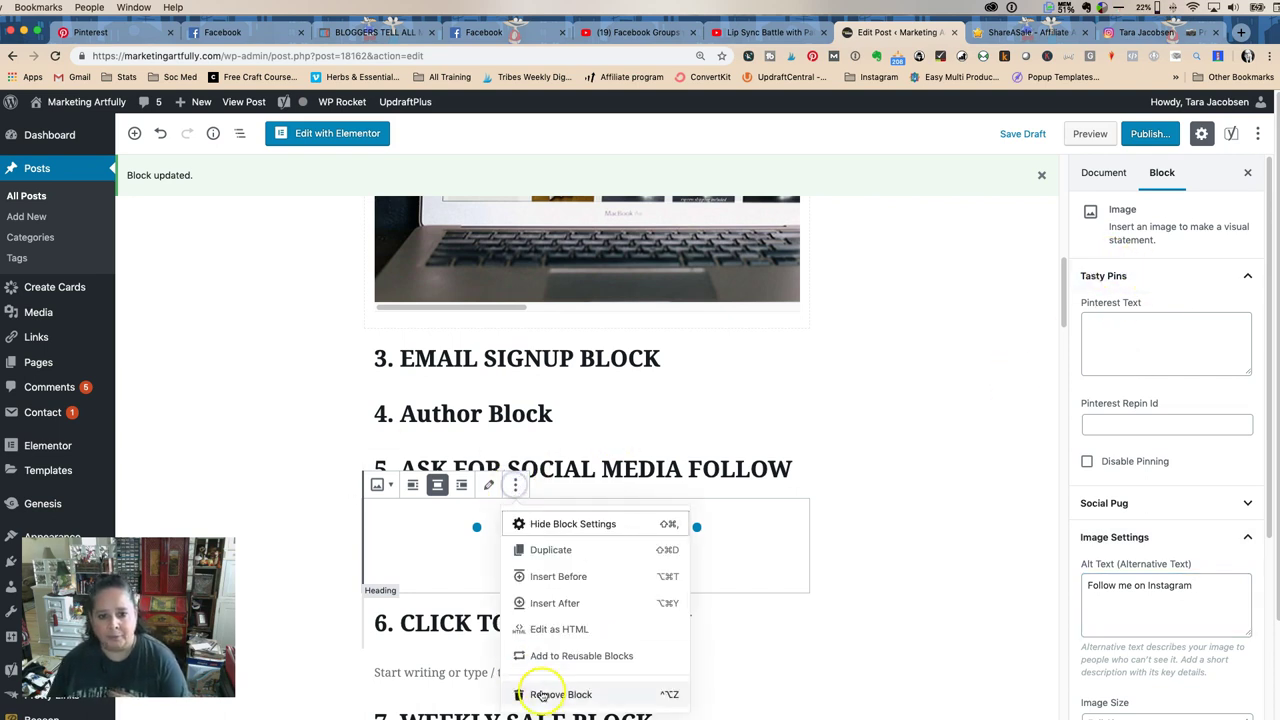
# Step: Make the Instagram image a reusable block, renaming 'Untitled Reusable Block' to 'Follow Me On Instagram'
pyautogui.click(548, 655)
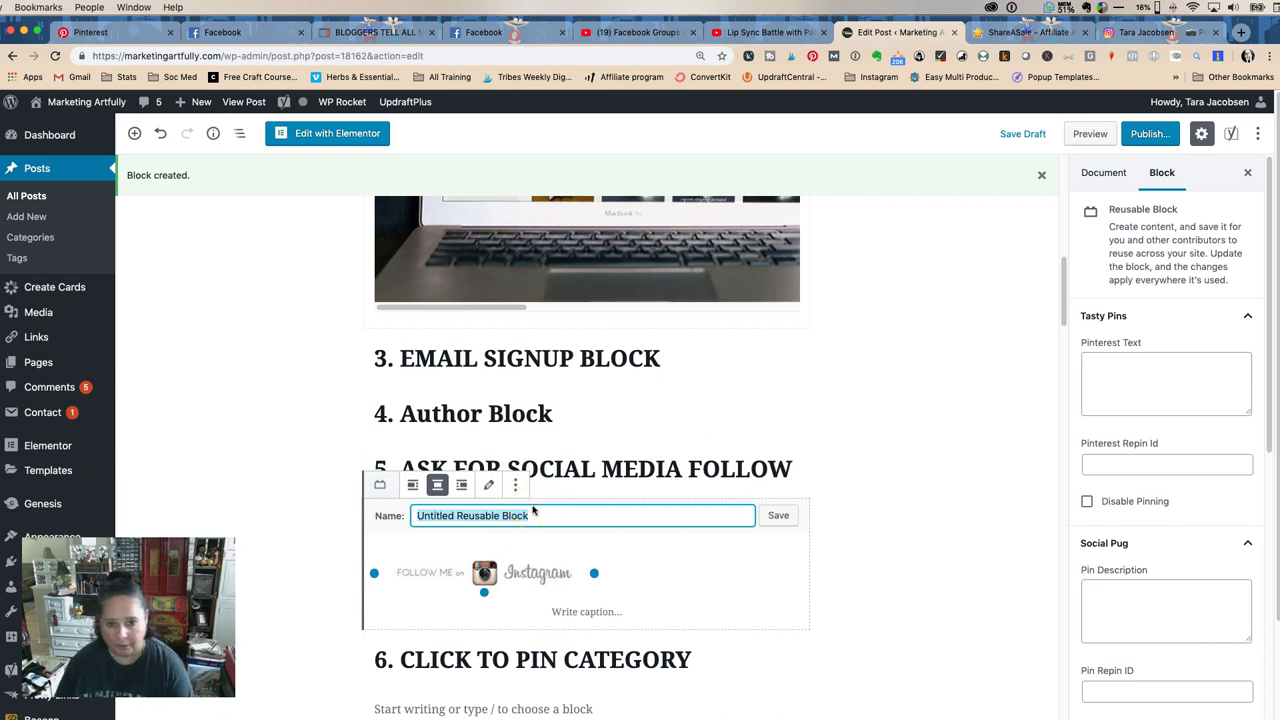
pyautogui.click(846, 434)
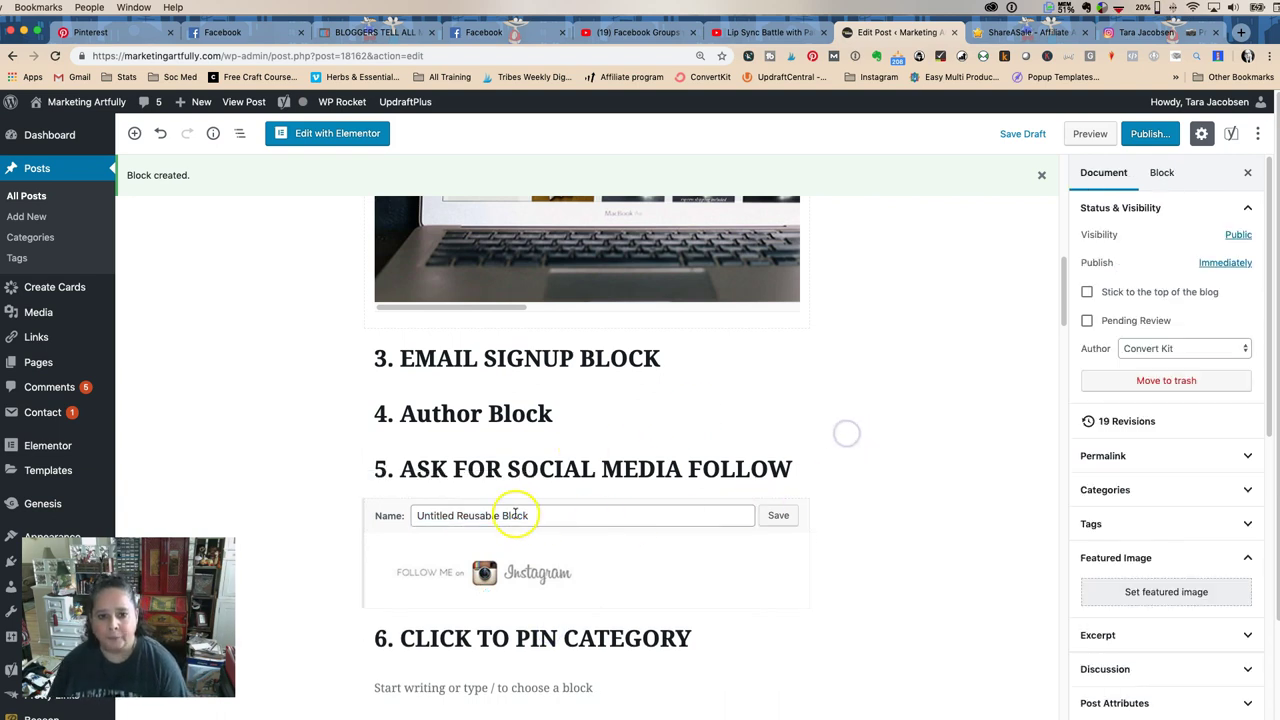
pyautogui.click(768, 571)
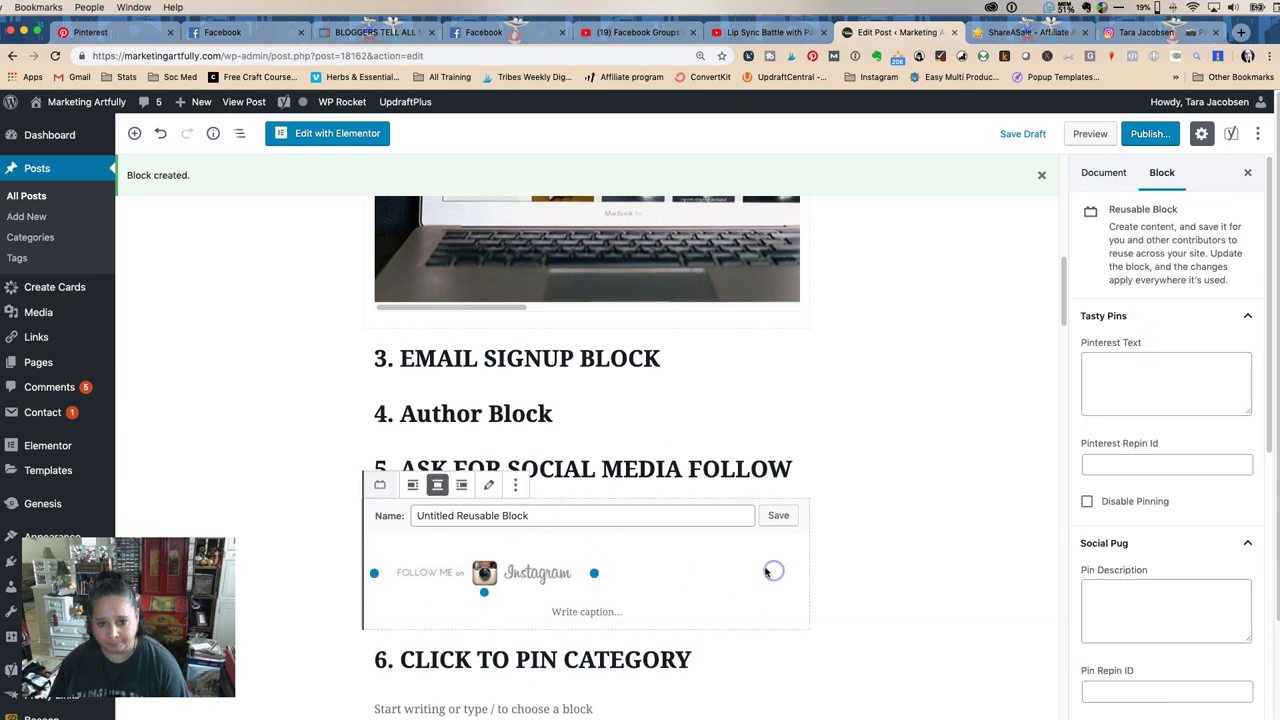
pyautogui.click(518, 488)
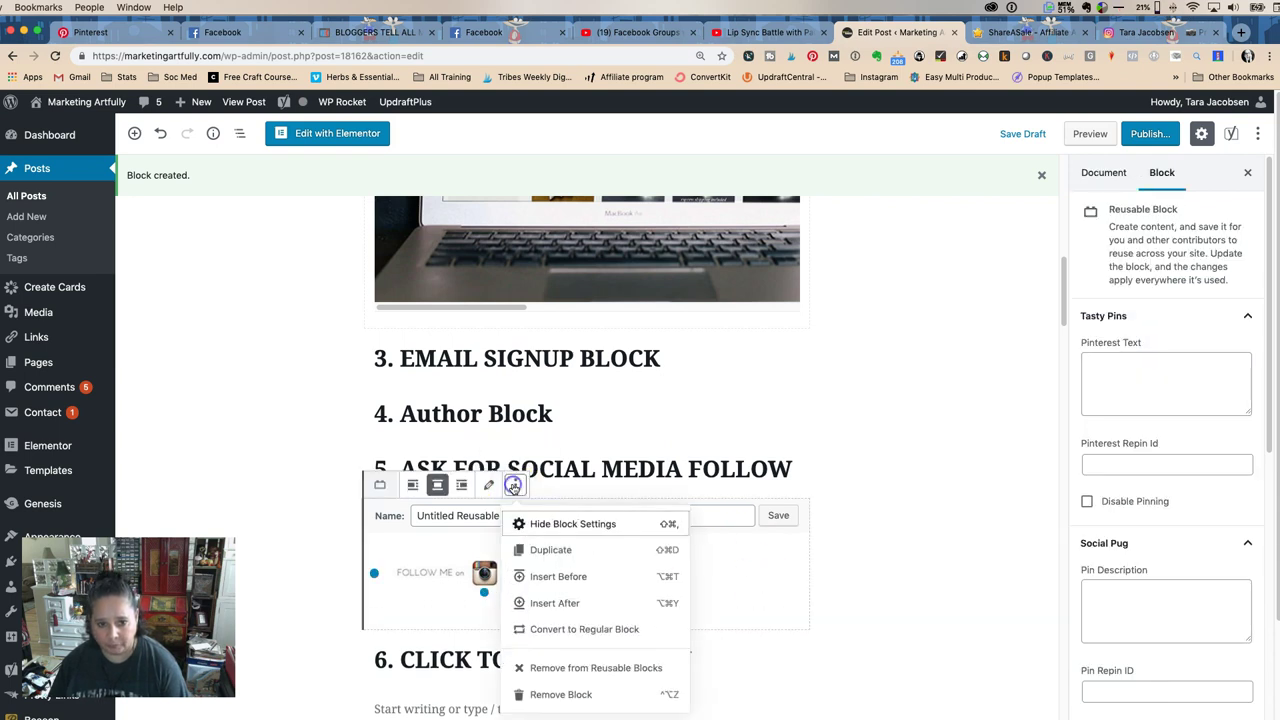
pyautogui.click(916, 467)
pyautogui.tripleClick(437, 516)
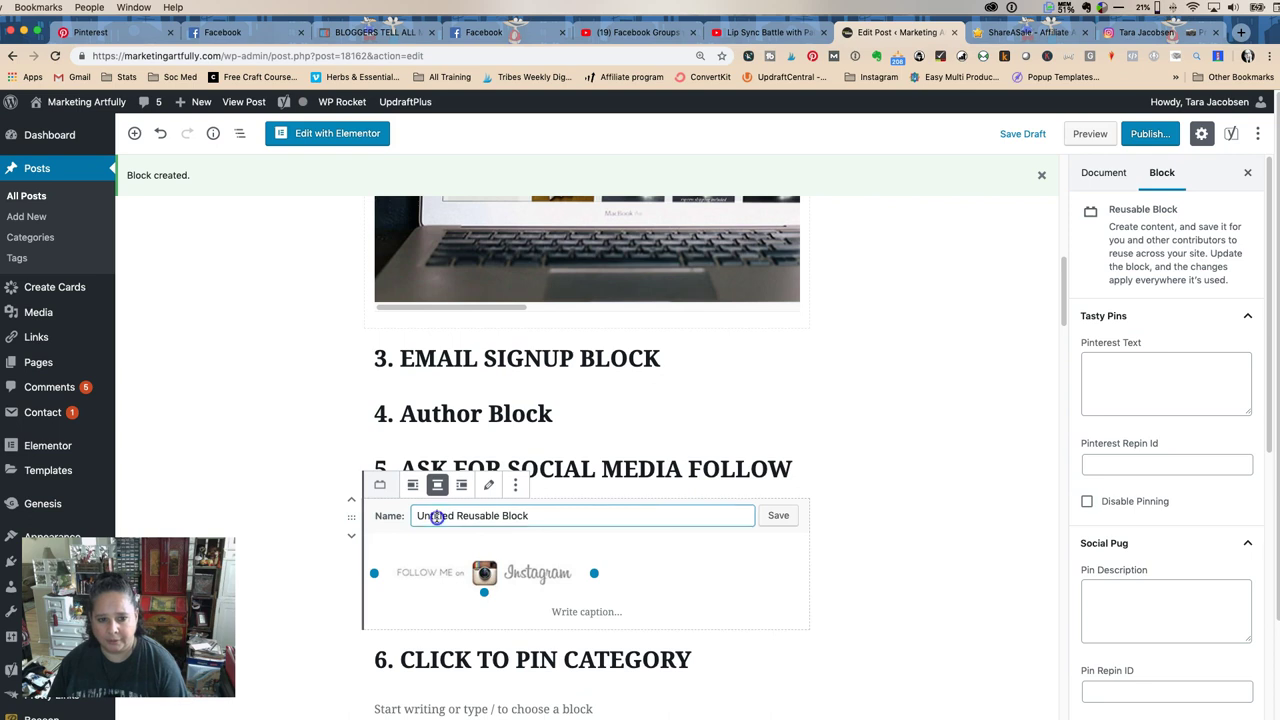
pyautogui.write('Follow Me On In')
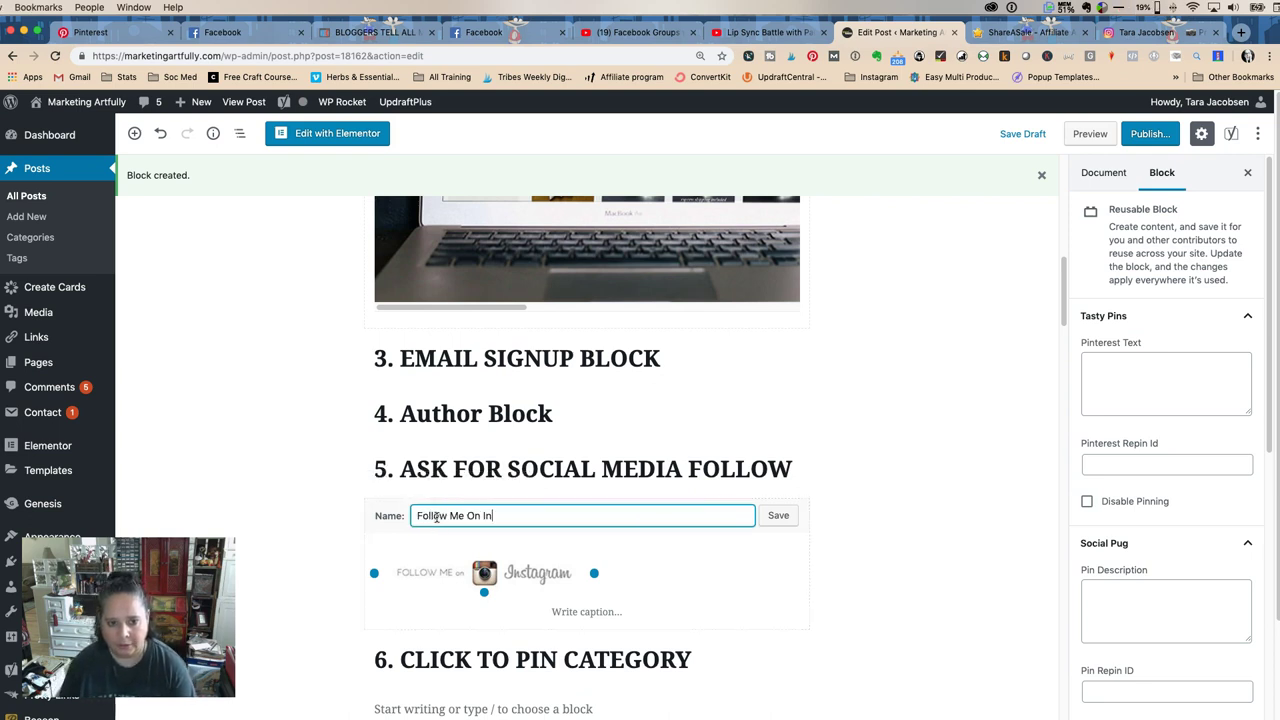
pyautogui.write('stagram')
pyautogui.press('Return')
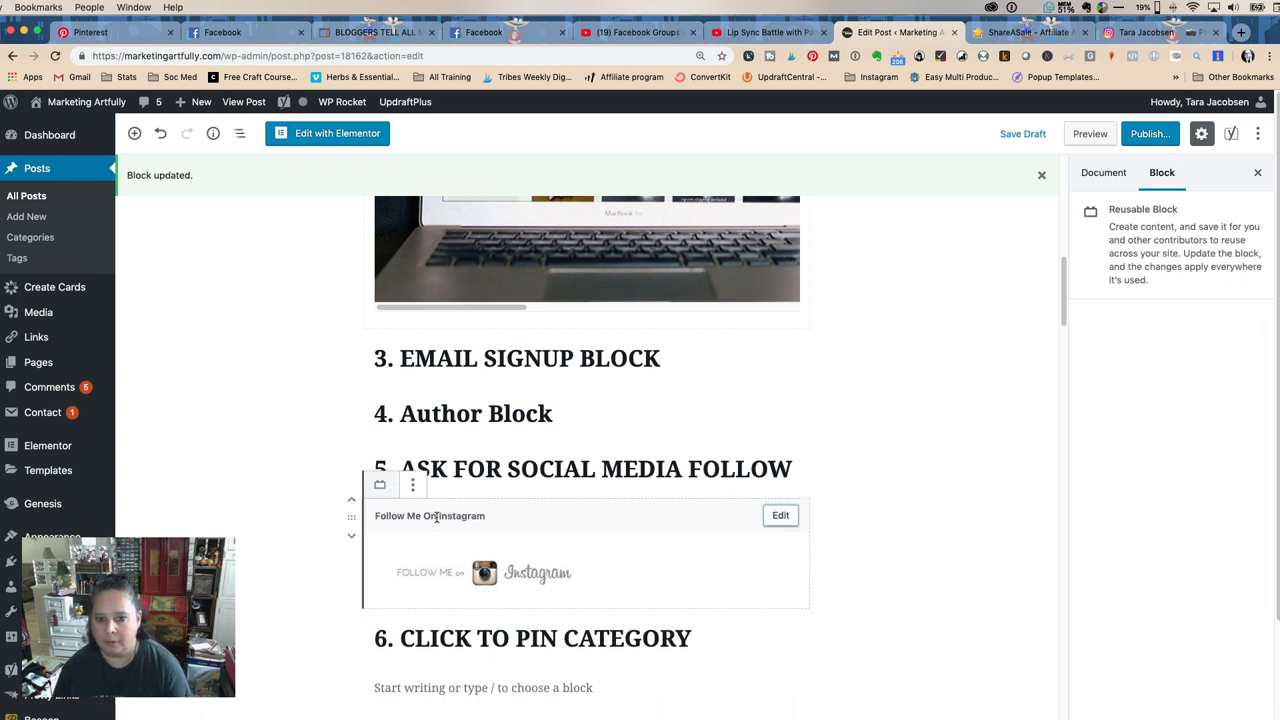
pyautogui.click(800, 394)
# Step: Select the reusable Instagram block in the post
pyautogui.scroll(-2, 794, 394)
pyautogui.click(487, 490)
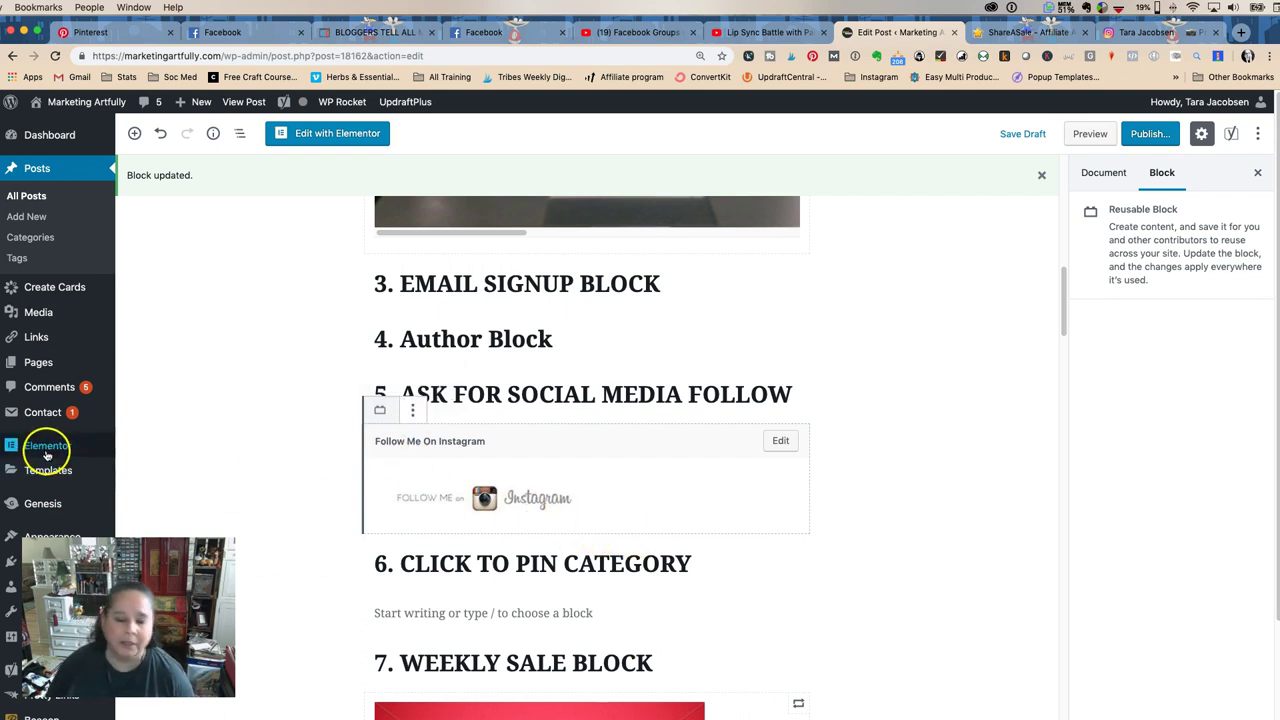
pyautogui.scroll(-3, 209, 479)
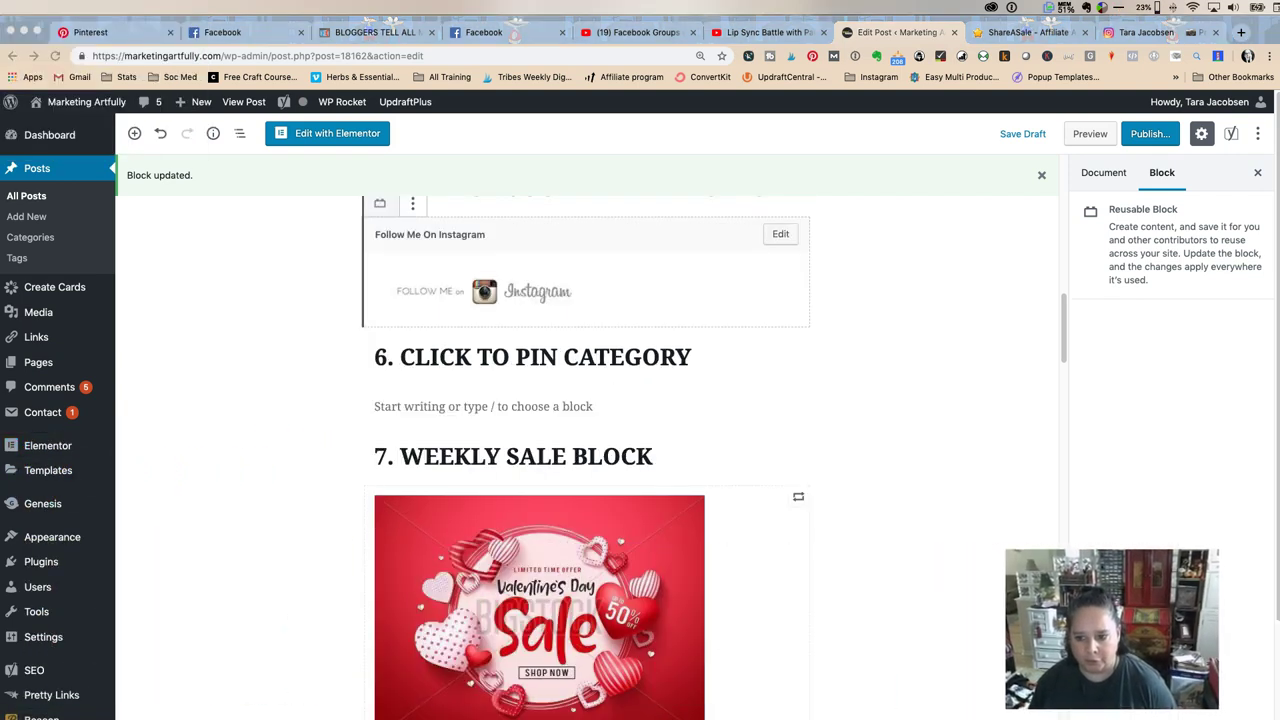
# Step: Stay on the post, save it as a draft, then open the Ultimate Addons for Gutenberg settings
pyautogui.click(40, 635)
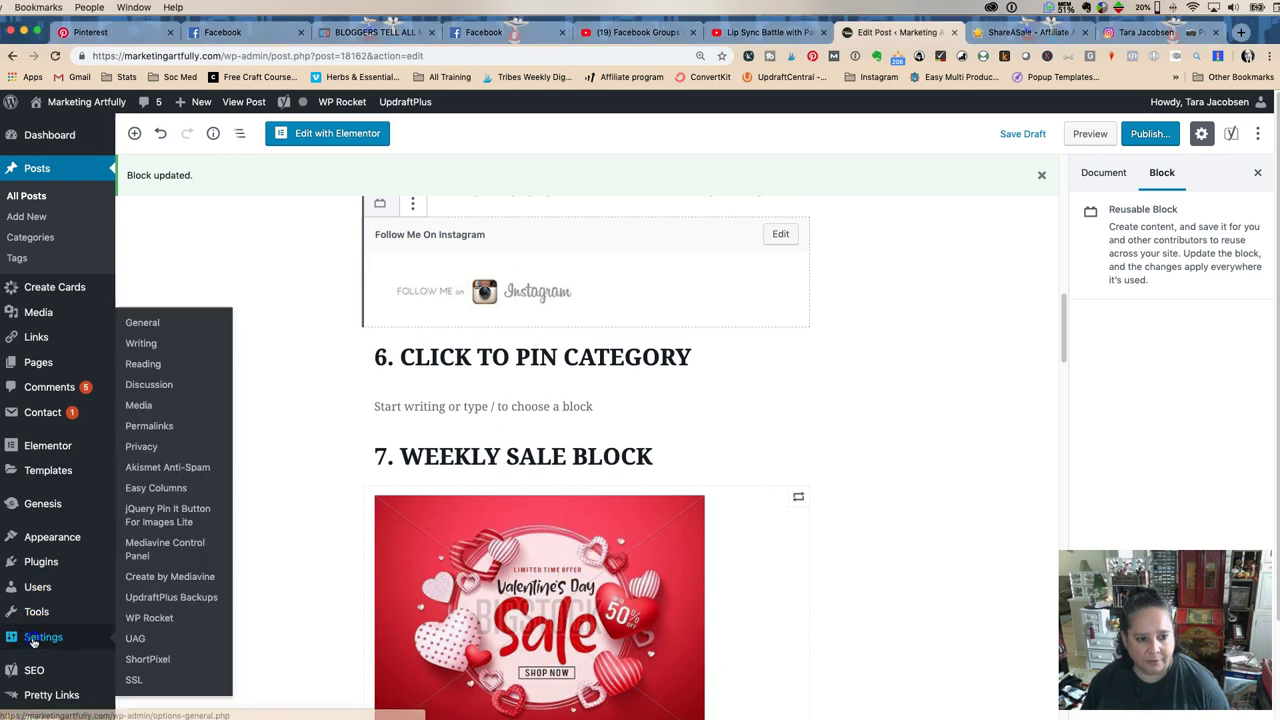
pyautogui.click(686, 300)
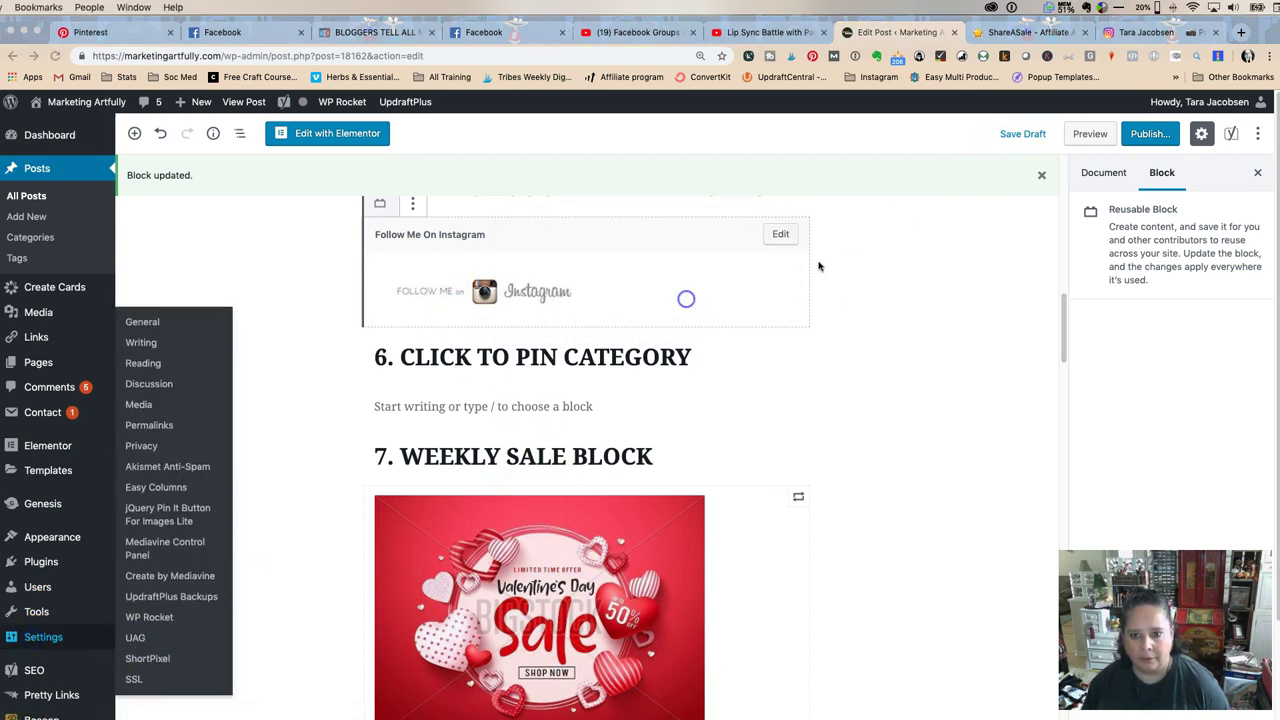
pyautogui.click(1012, 136)
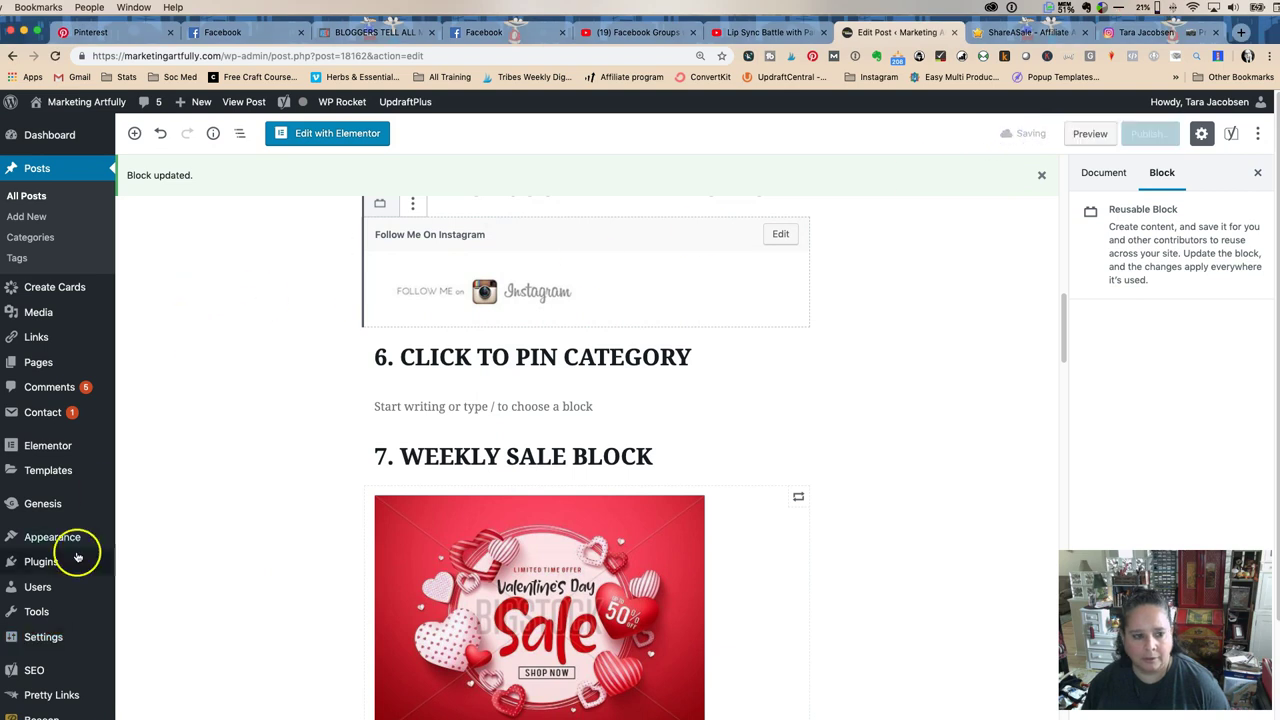
pyautogui.click(43, 637)
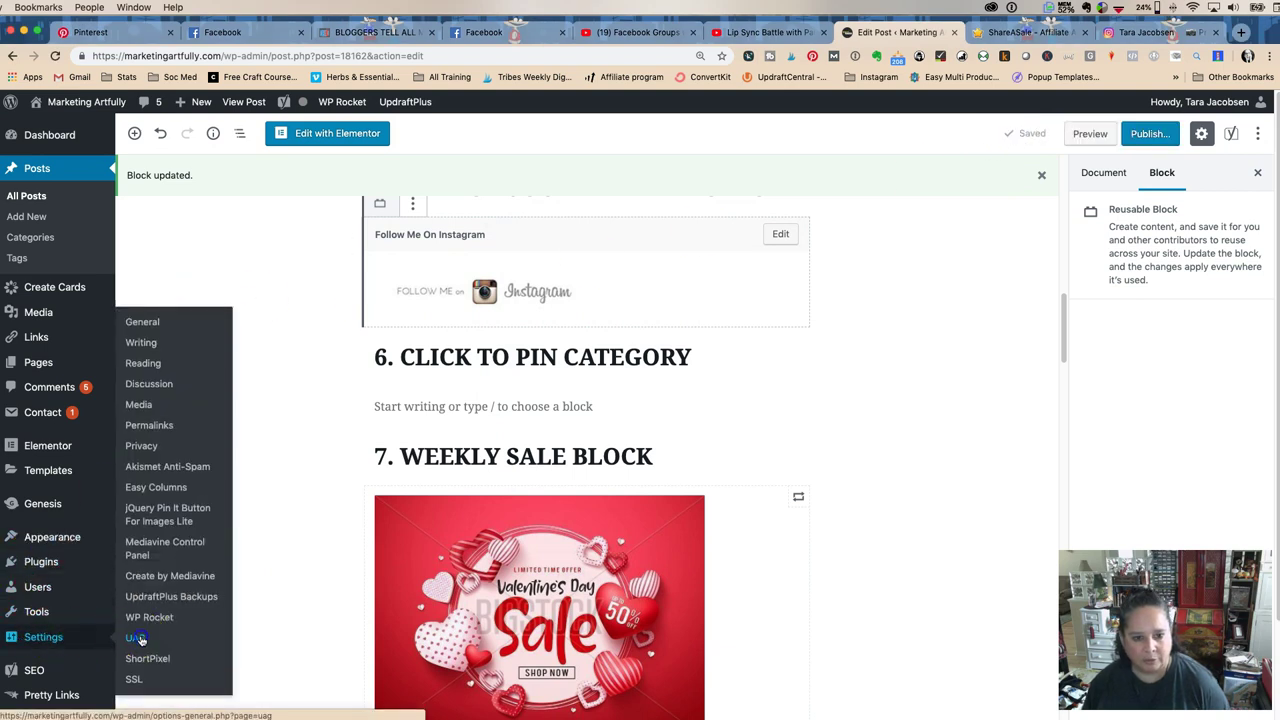
pyautogui.click(215, 632)
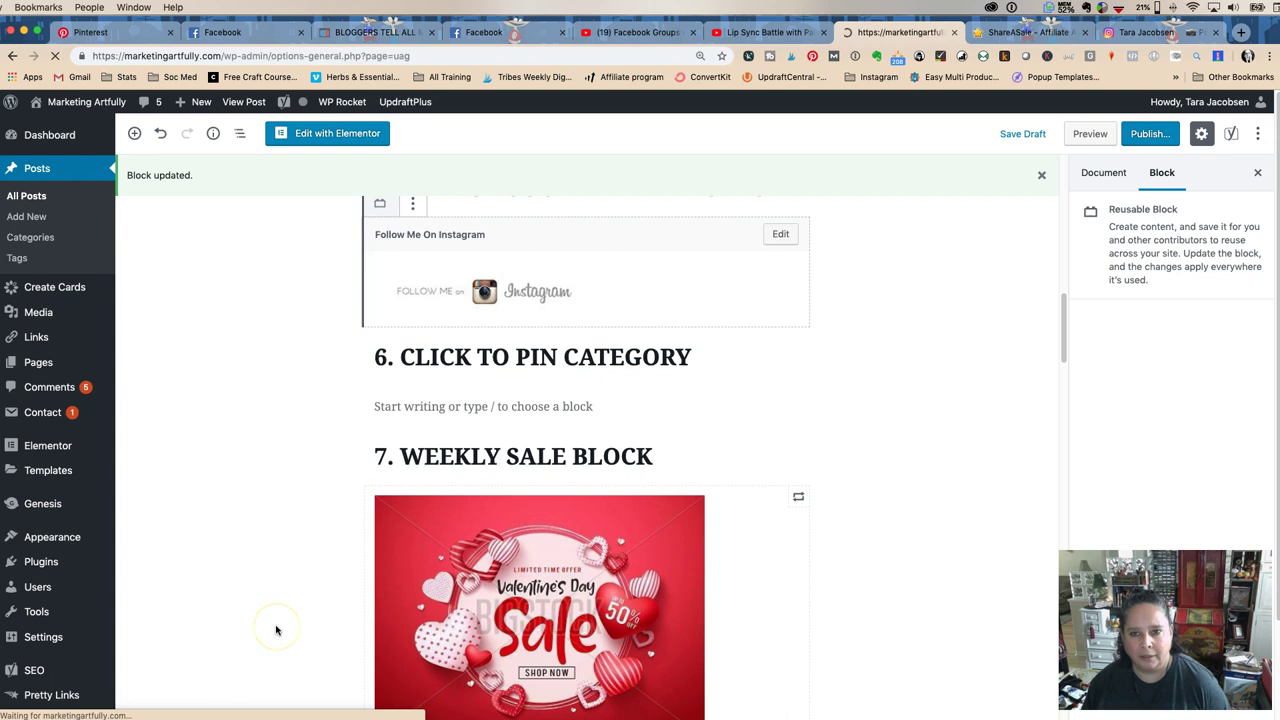
# Step: Open the 'Follow Me On Instagram' reusable block and centre-align its image
pyautogui.click(725, 677)
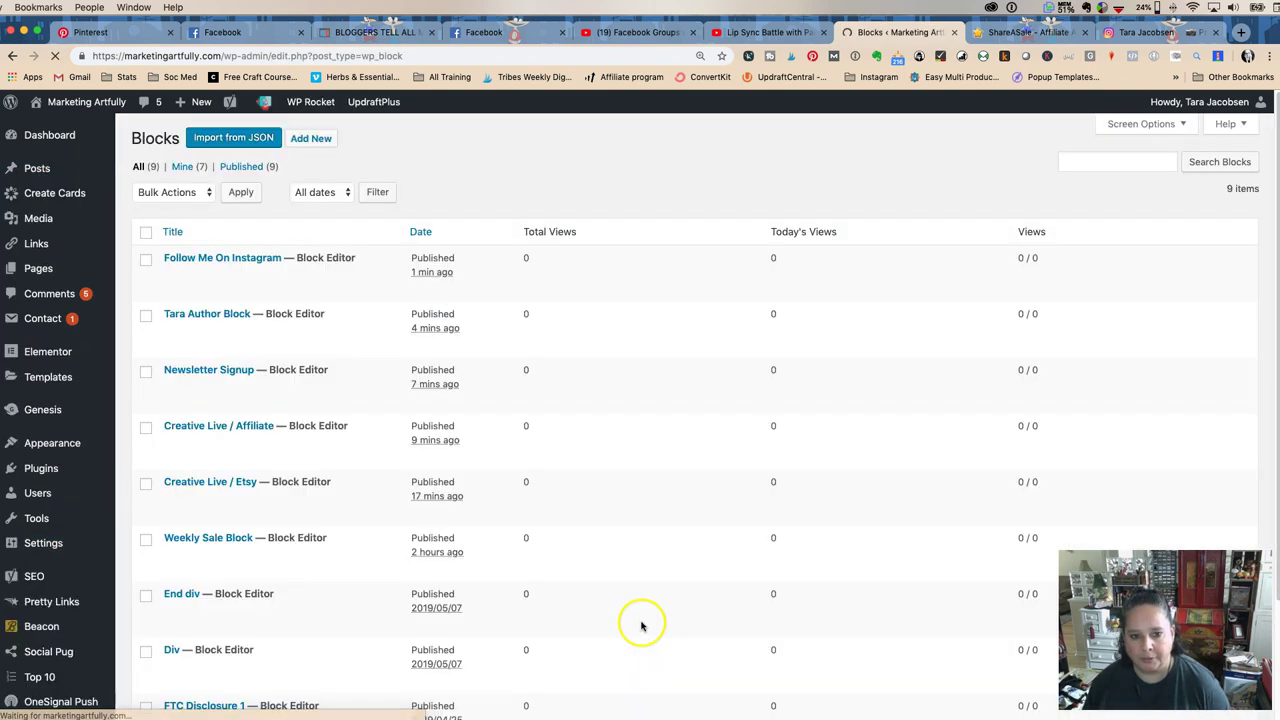
pyautogui.click(232, 257)
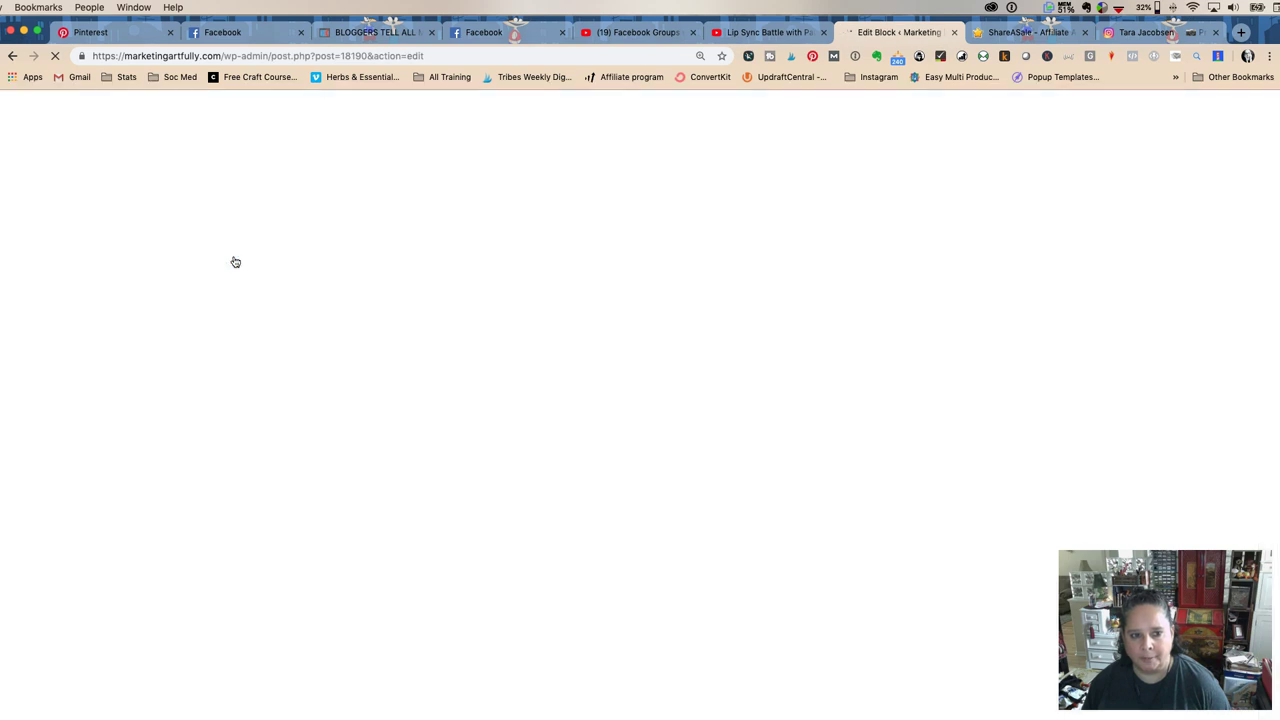
pyautogui.click(566, 305)
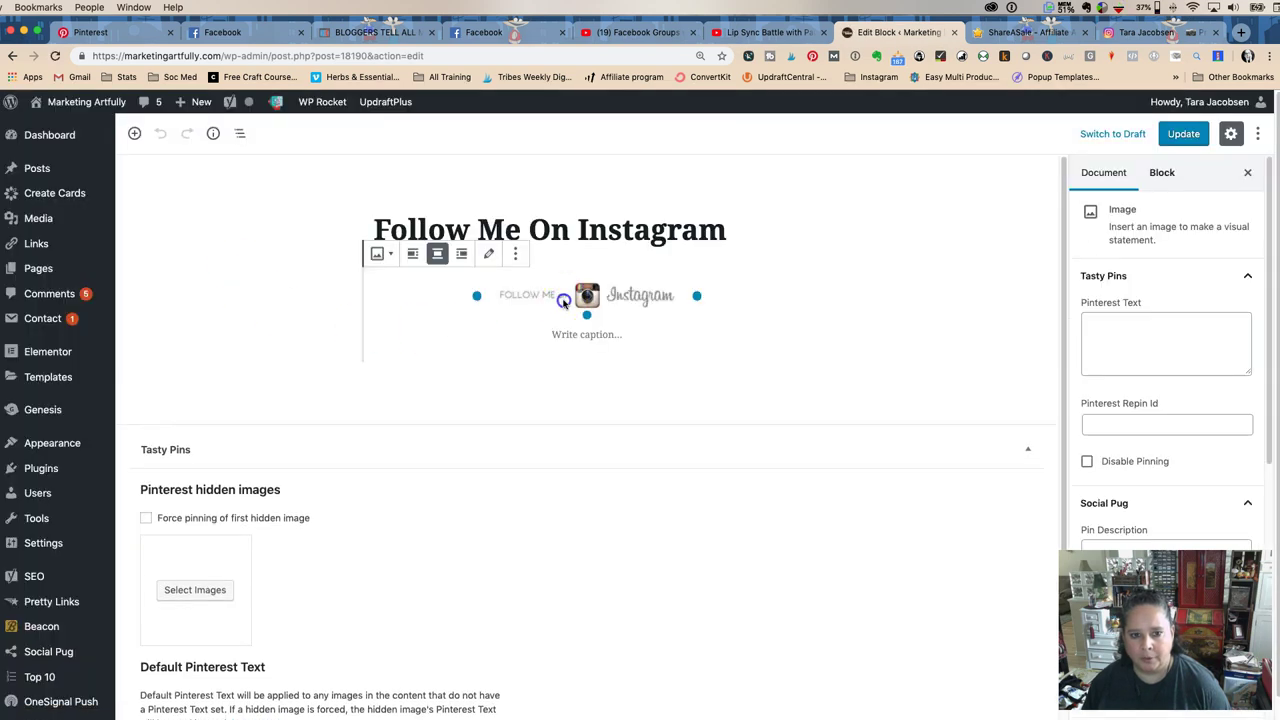
pyautogui.click(436, 256)
pyautogui.click(436, 256)
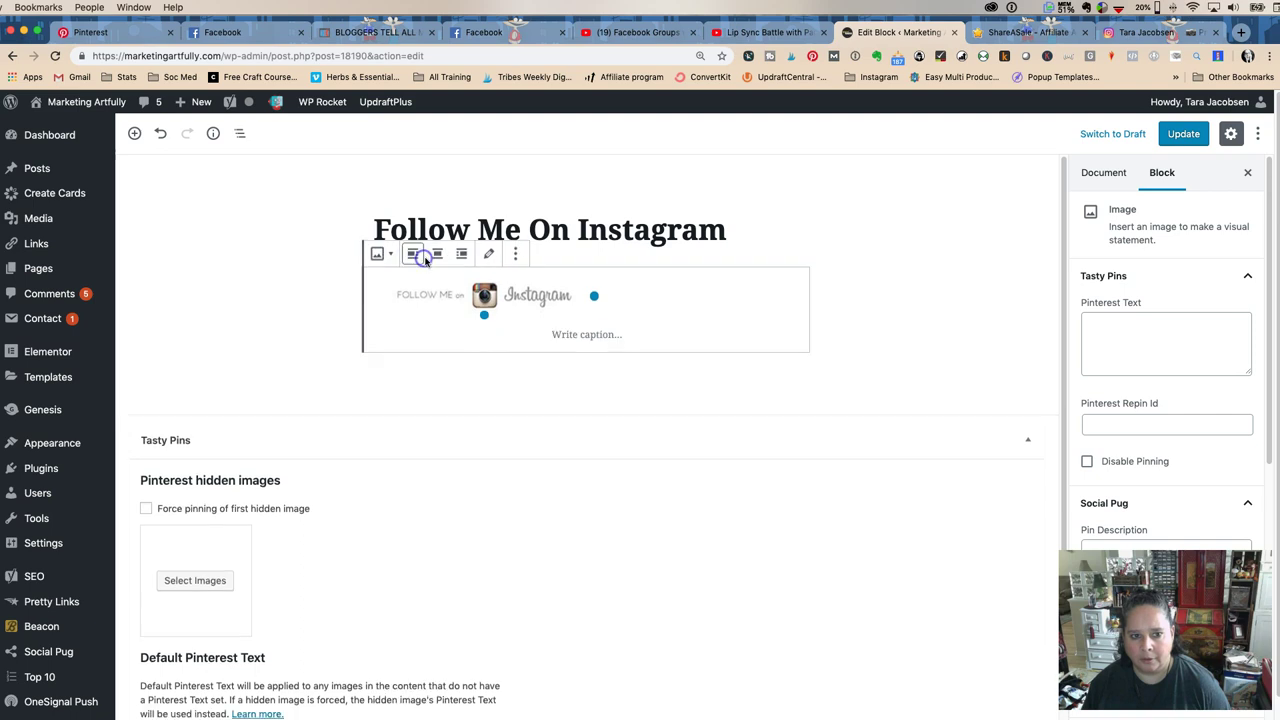
# Step: Keep the block published, update it, and go to the All Posts list
pyautogui.click(1114, 134)
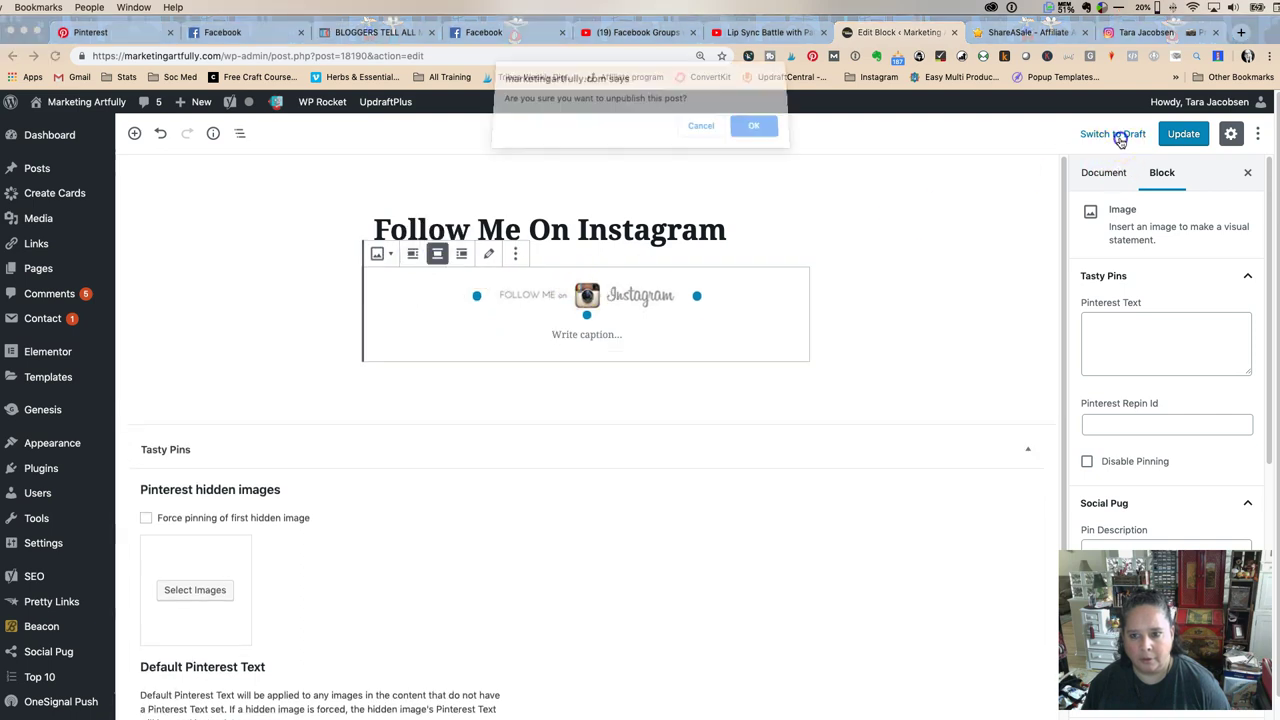
pyautogui.click(700, 136)
pyautogui.click(1183, 133)
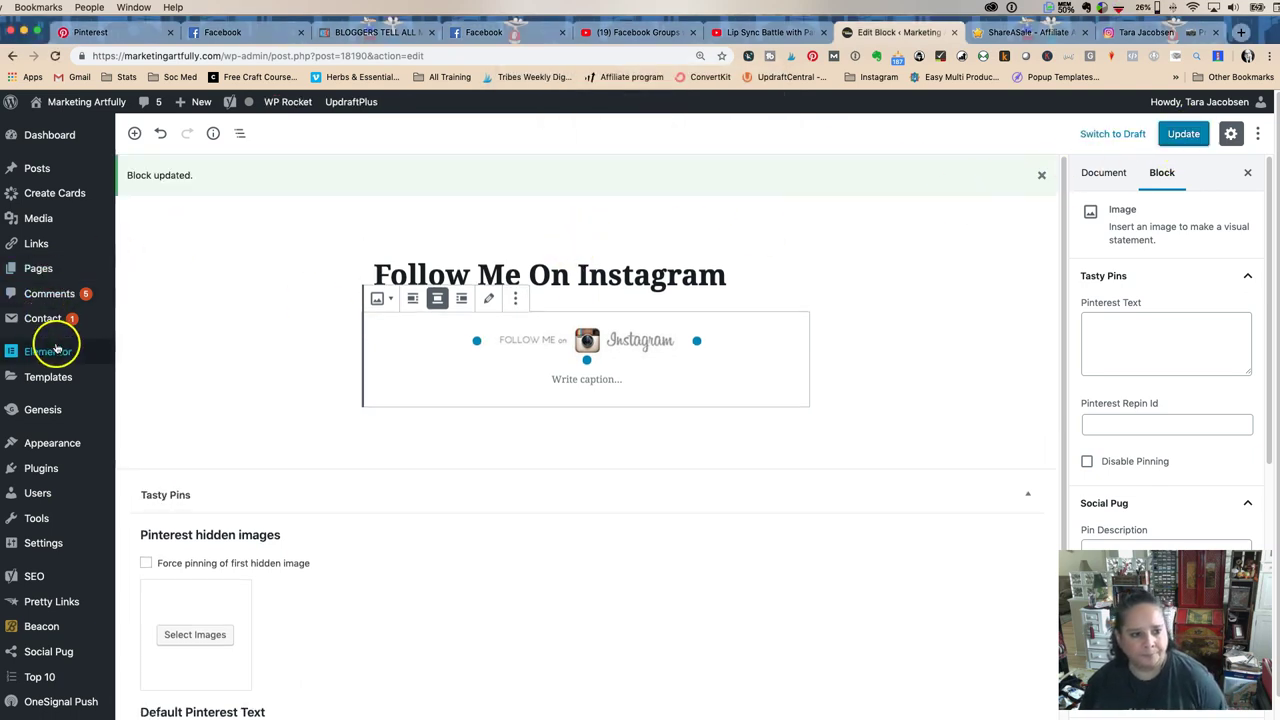
pyautogui.moveTo(57, 162)
pyautogui.click(128, 172)
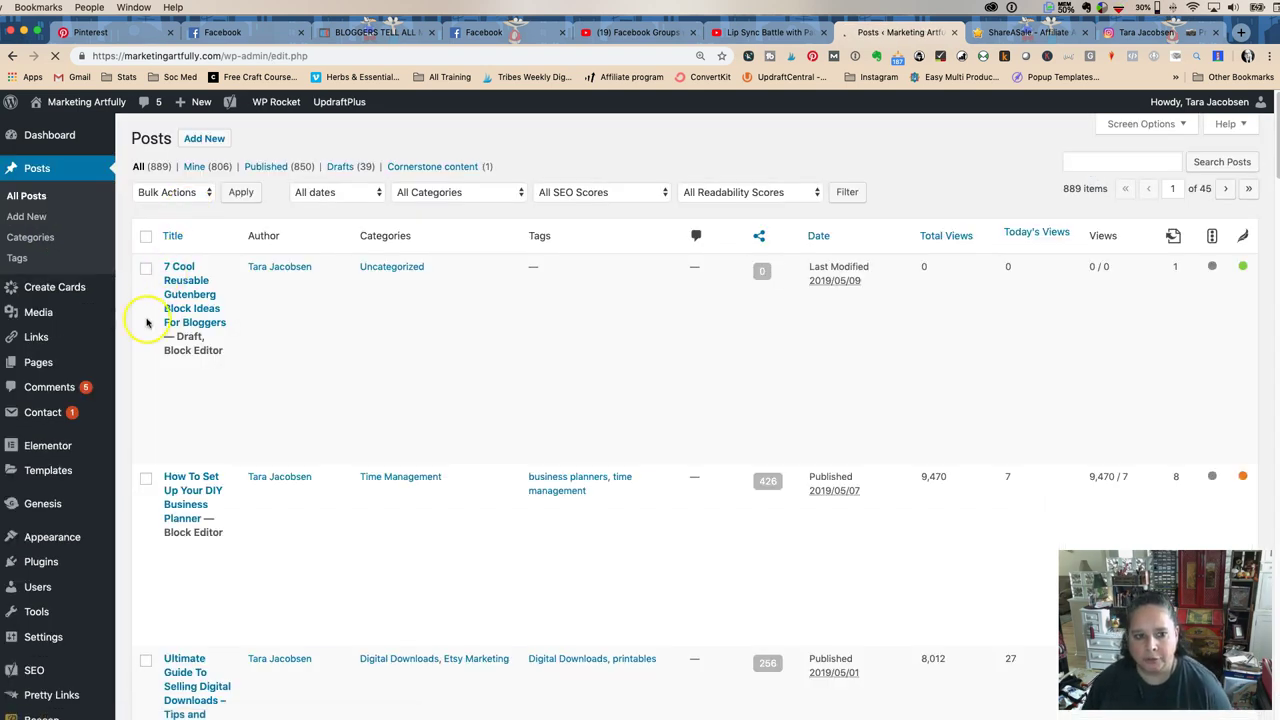
# Step: Open the '7 Cool Reusable Gutenberg Block Ideas For Bloggers' post and scroll down to its later sections
pyautogui.click(177, 306)
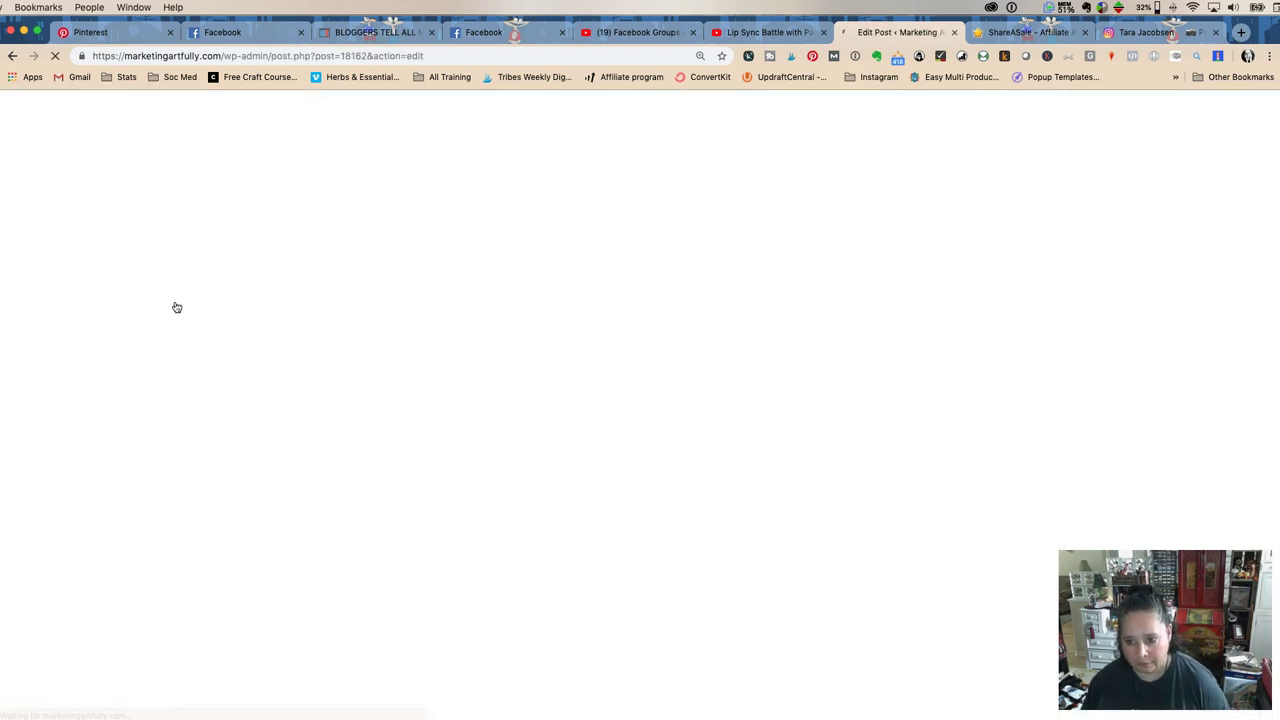
pyautogui.scroll(-15, 625, 437)
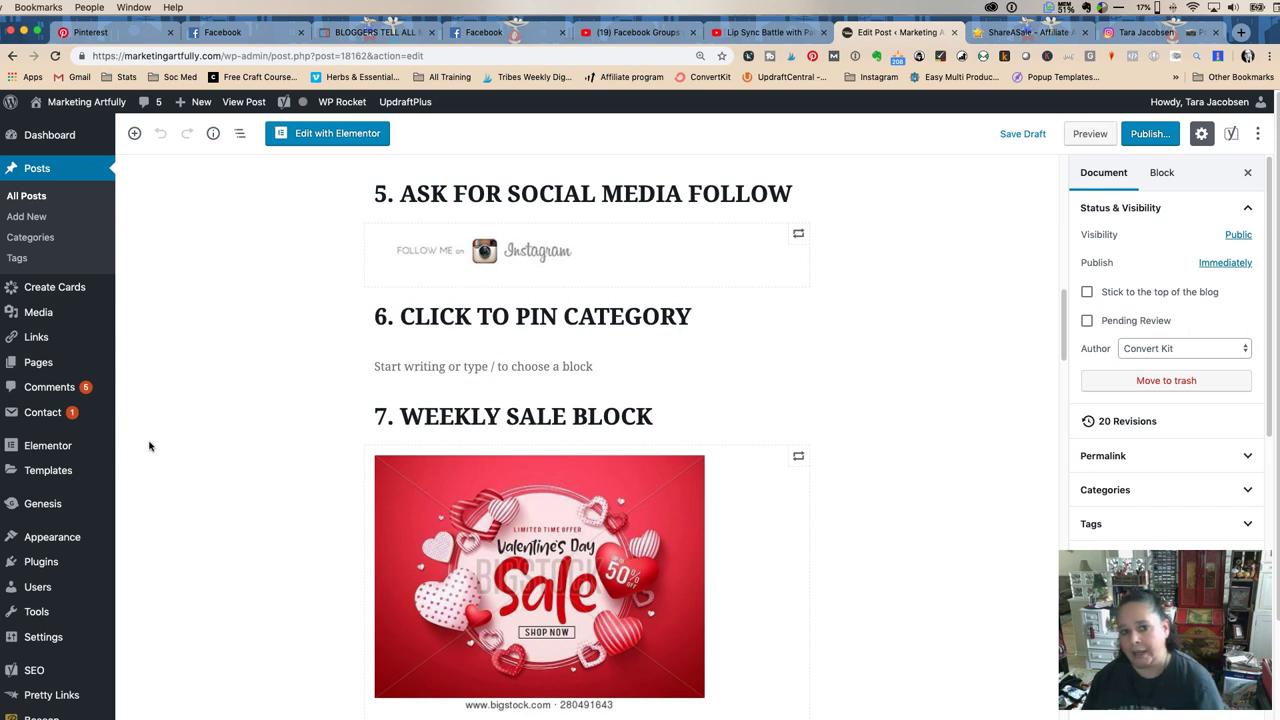
# Step: Turn the empty paragraph under '6. CLICK TO PIN CATEGORY' into an Image block and open the Media Library
pyautogui.click(414, 366)
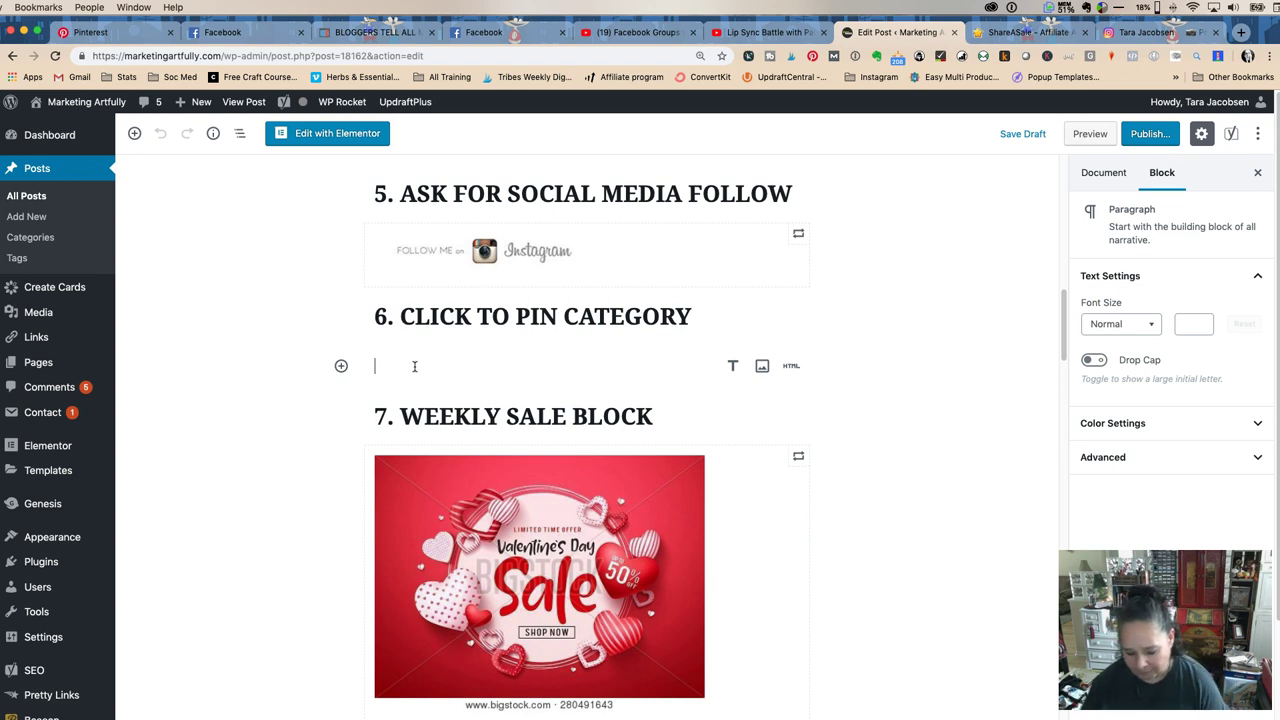
pyautogui.write('/pin')
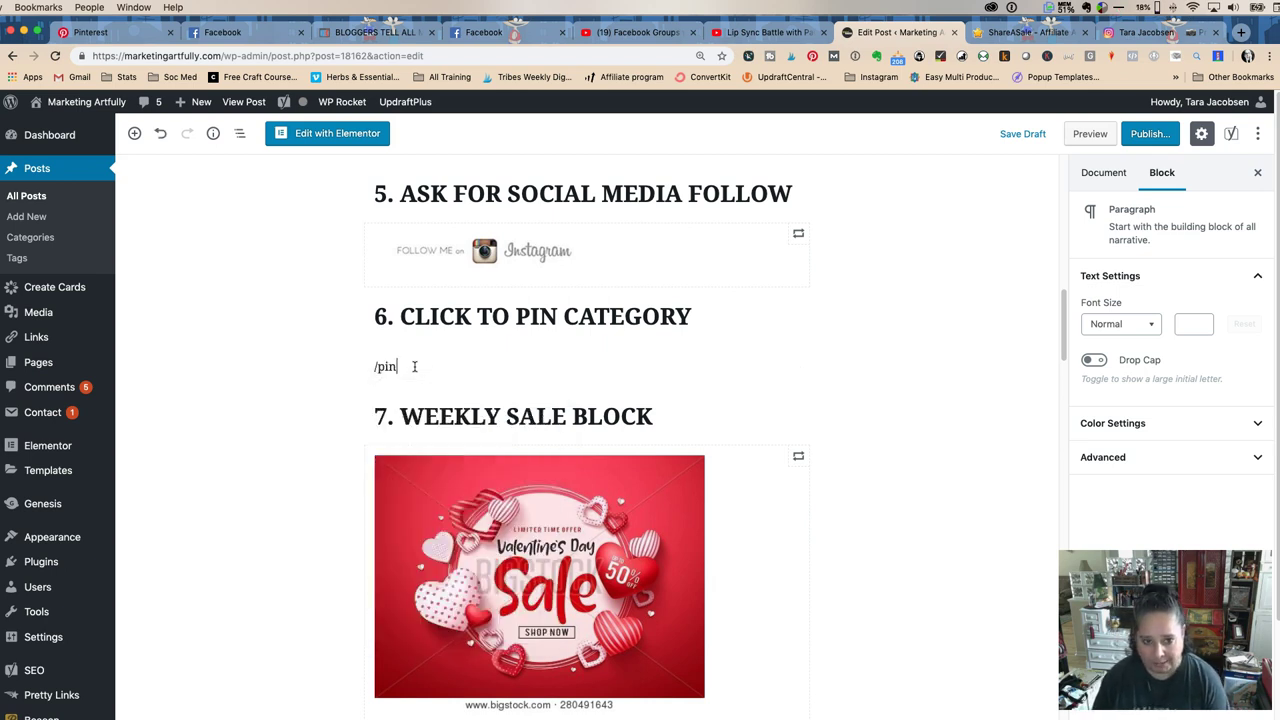
pyautogui.press('BackSpace')
pyautogui.press('BackSpace')
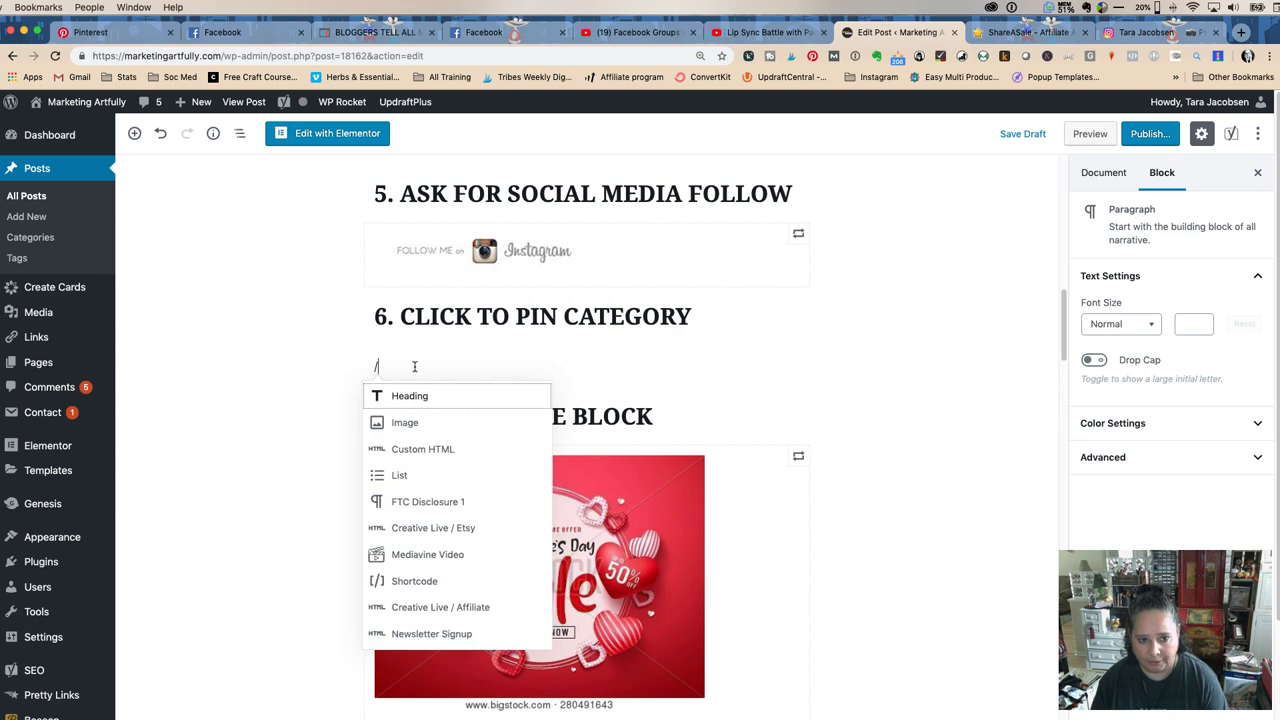
pyautogui.click(418, 420)
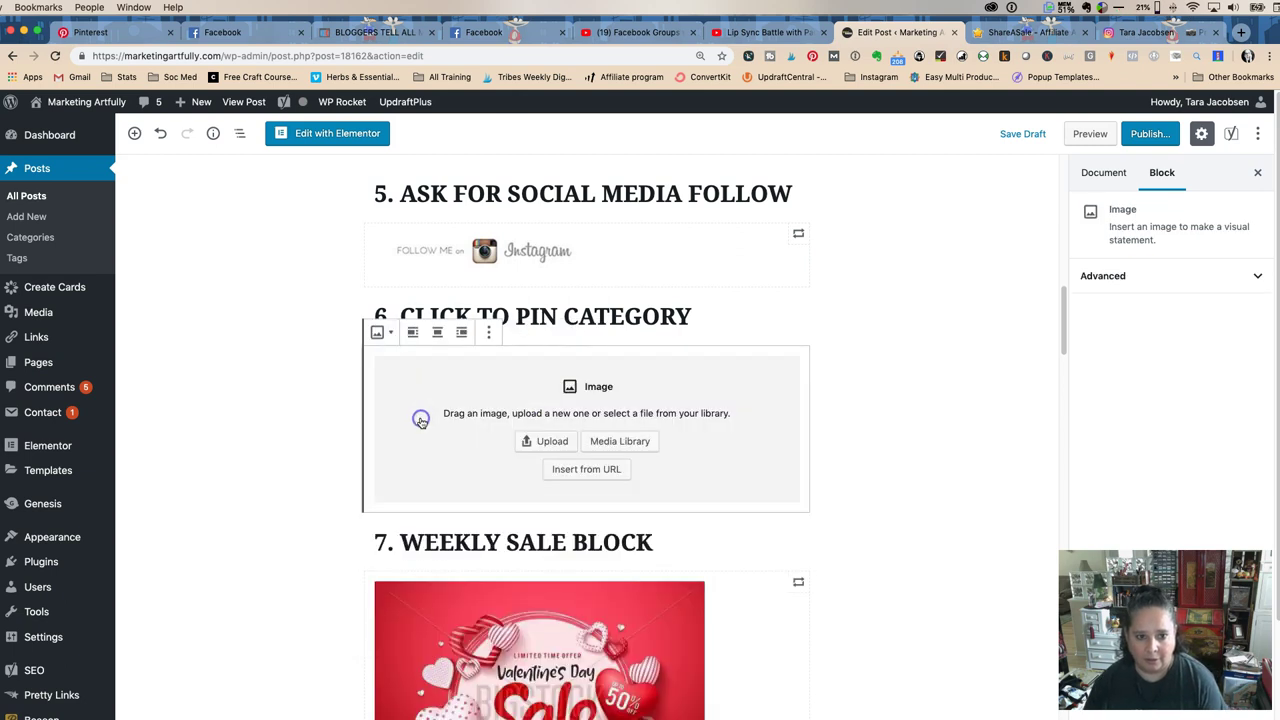
pyautogui.click(612, 441)
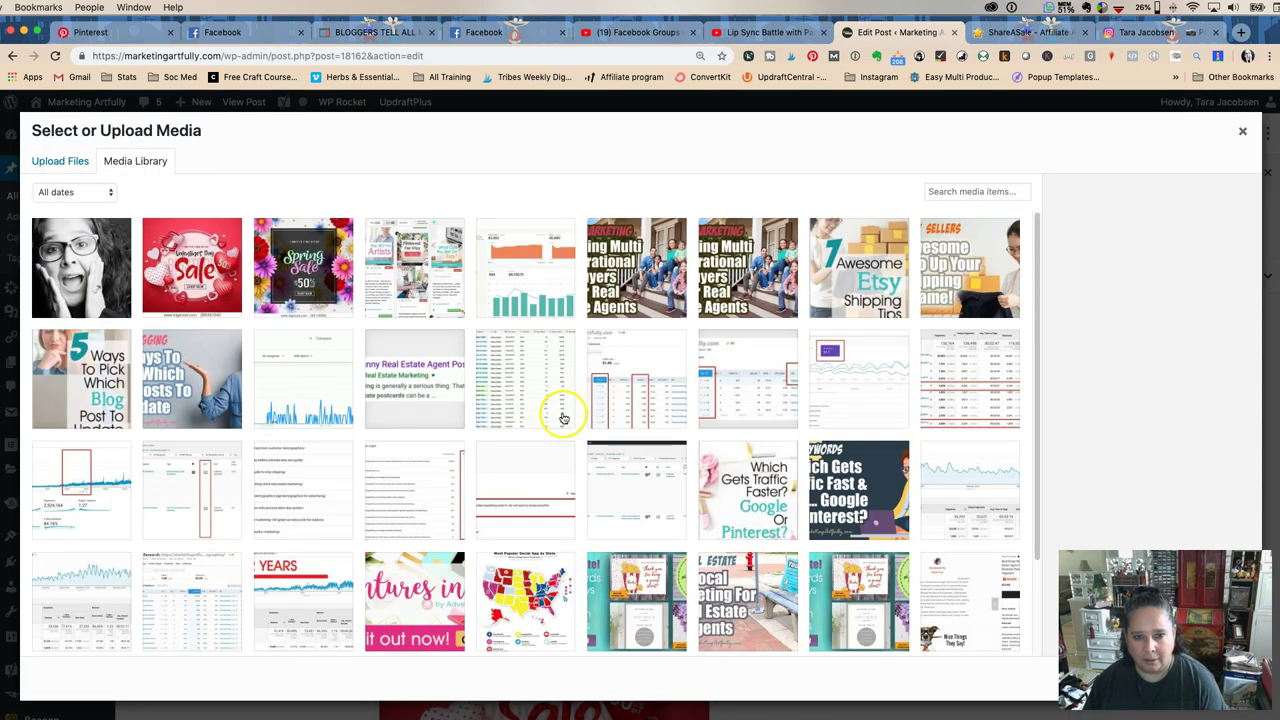
# Step: Search the media library for 'pin i' and insert the 'Pin This Post To Save It For Later!' image
pyautogui.click(1002, 196)
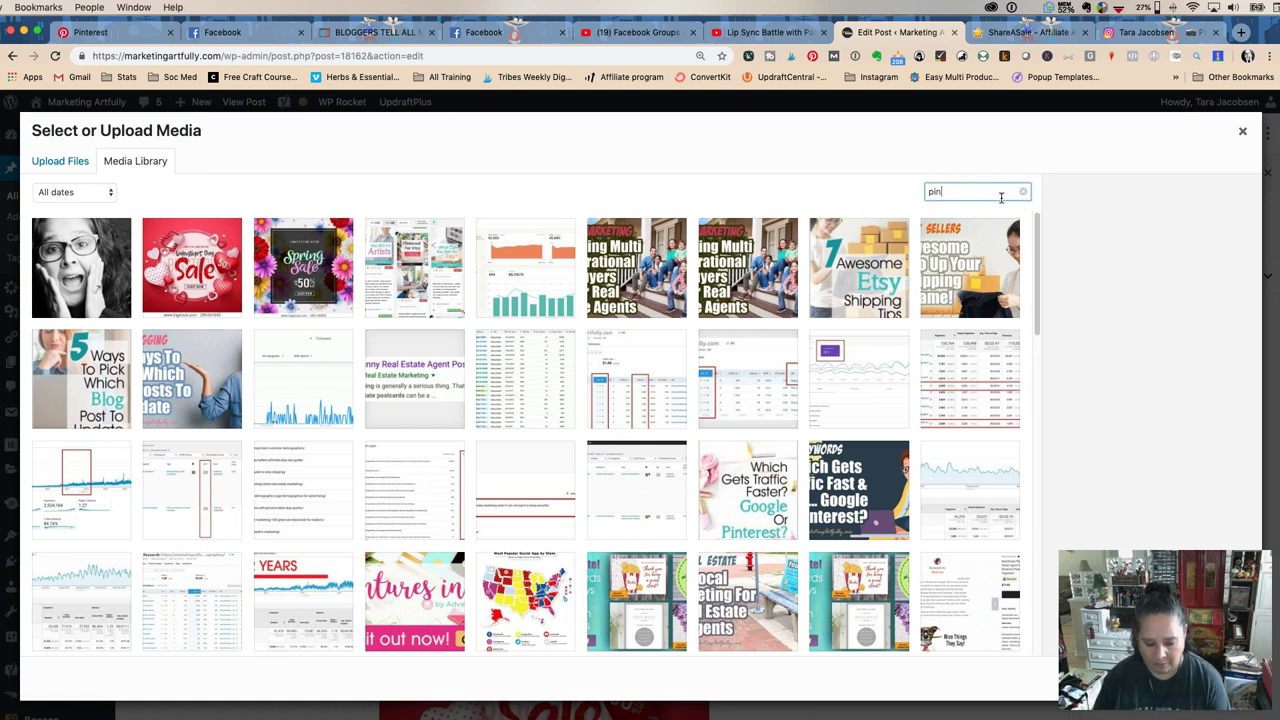
pyautogui.write('pin it')
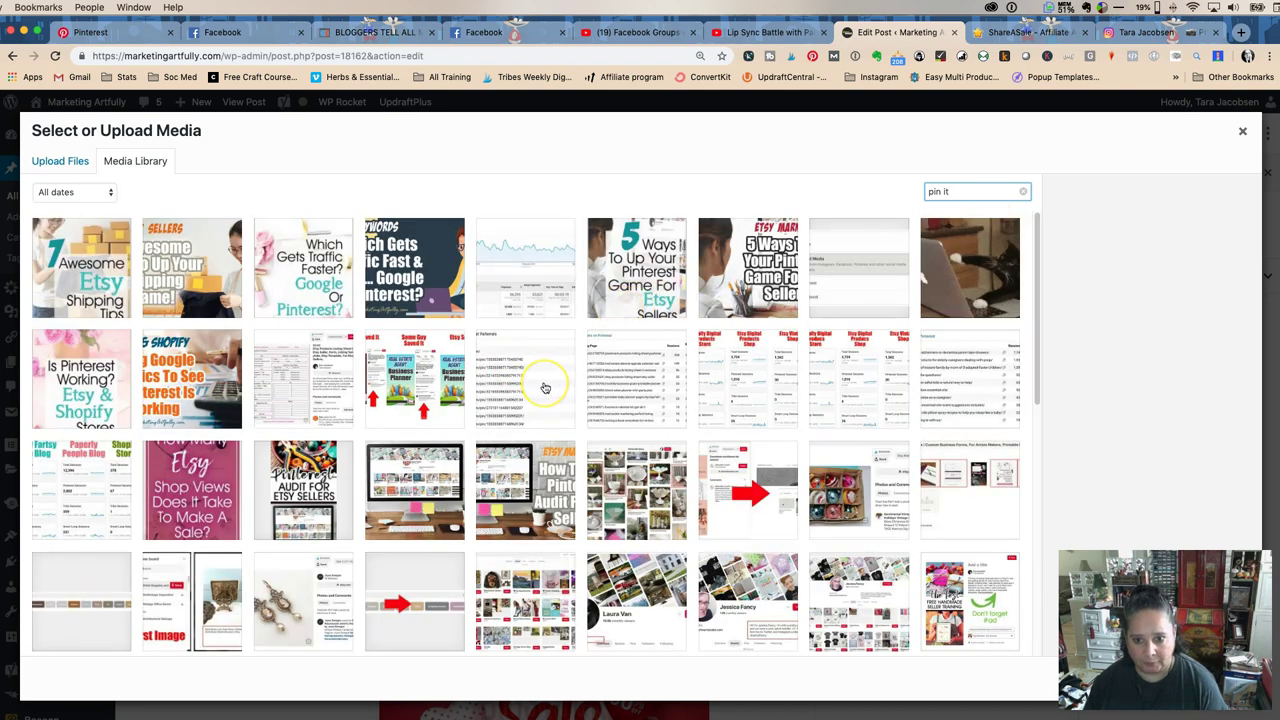
pyautogui.scroll(-2, 545, 387)
pyautogui.scroll(-8, 545, 387)
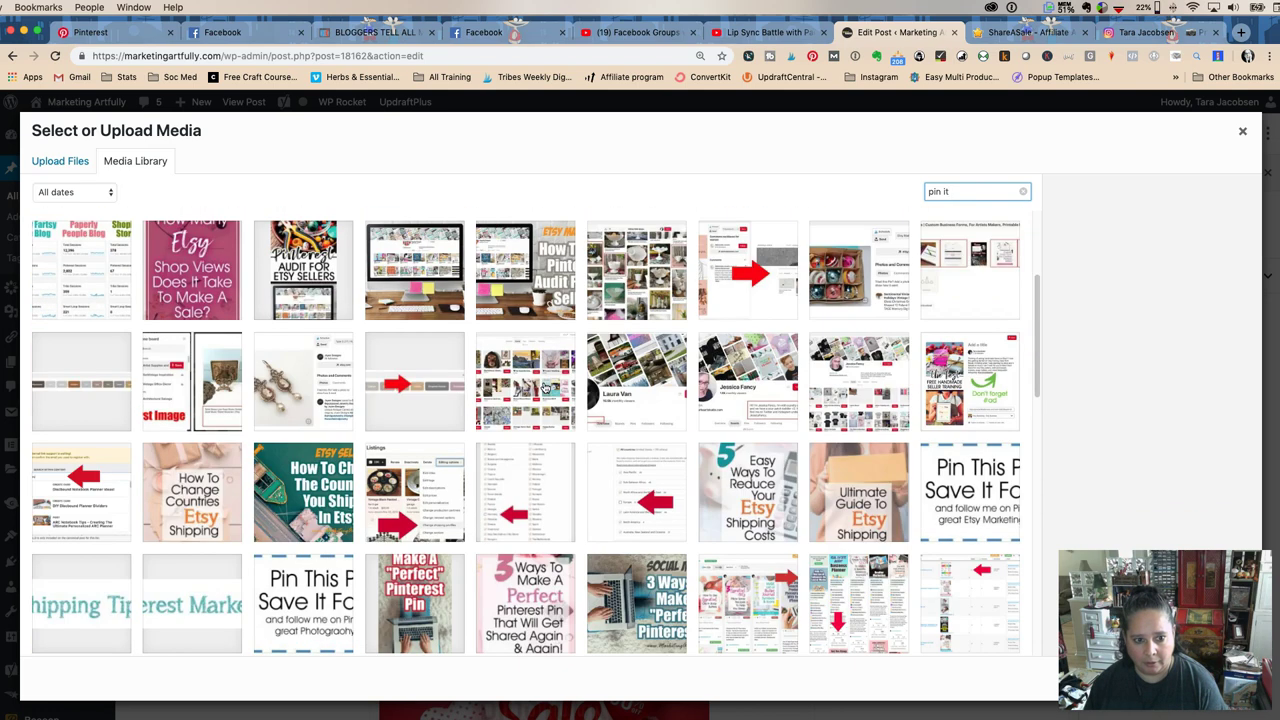
pyautogui.click(315, 407)
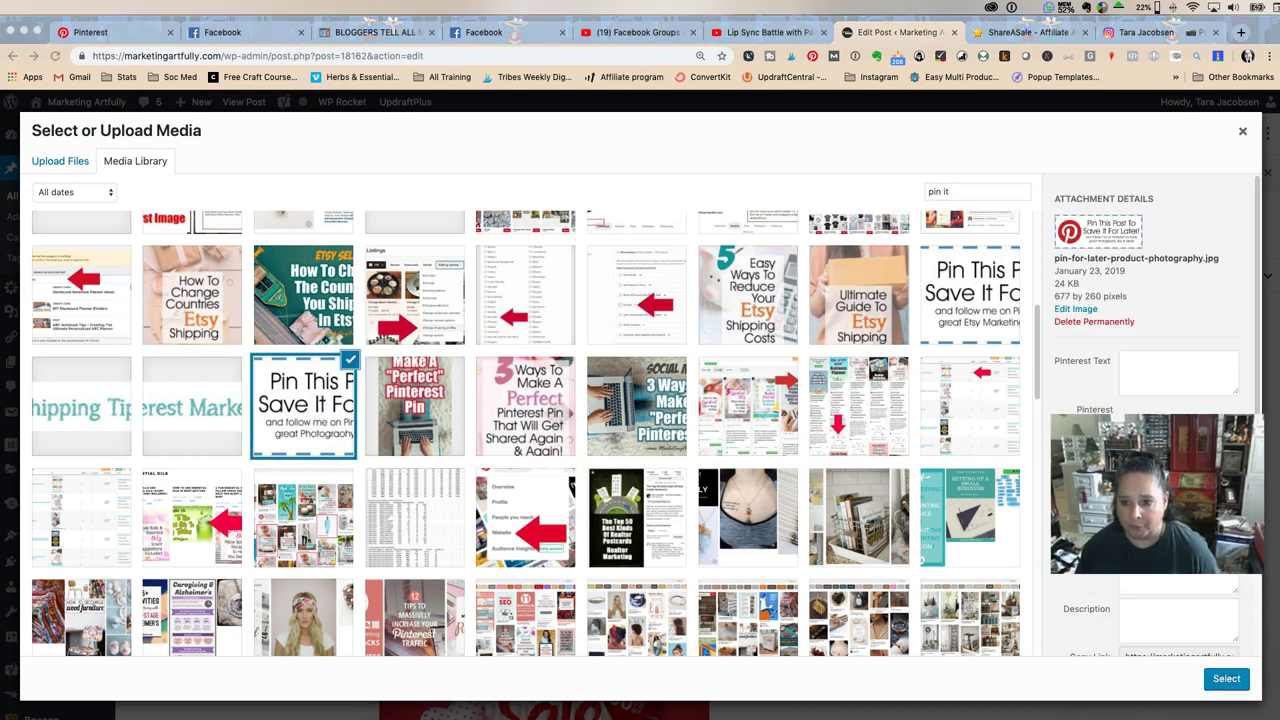
pyautogui.click(1210, 684)
pyautogui.click(1220, 680)
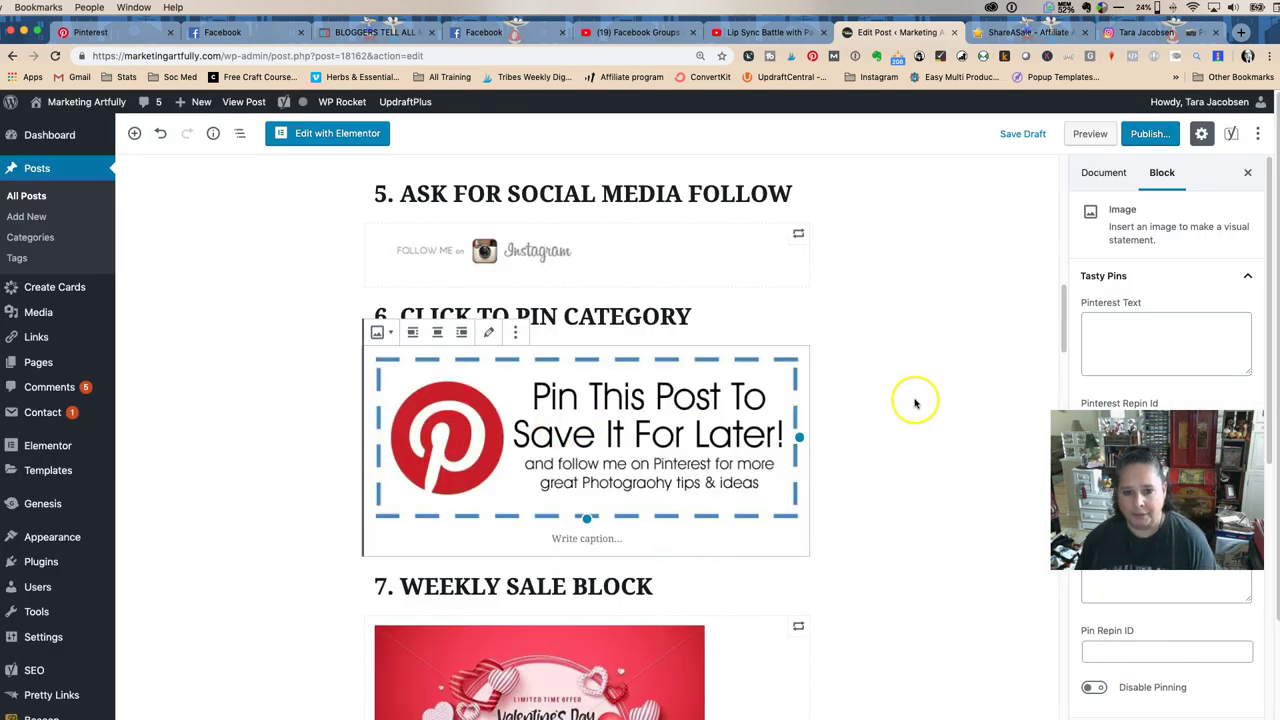
pyautogui.click(915, 402)
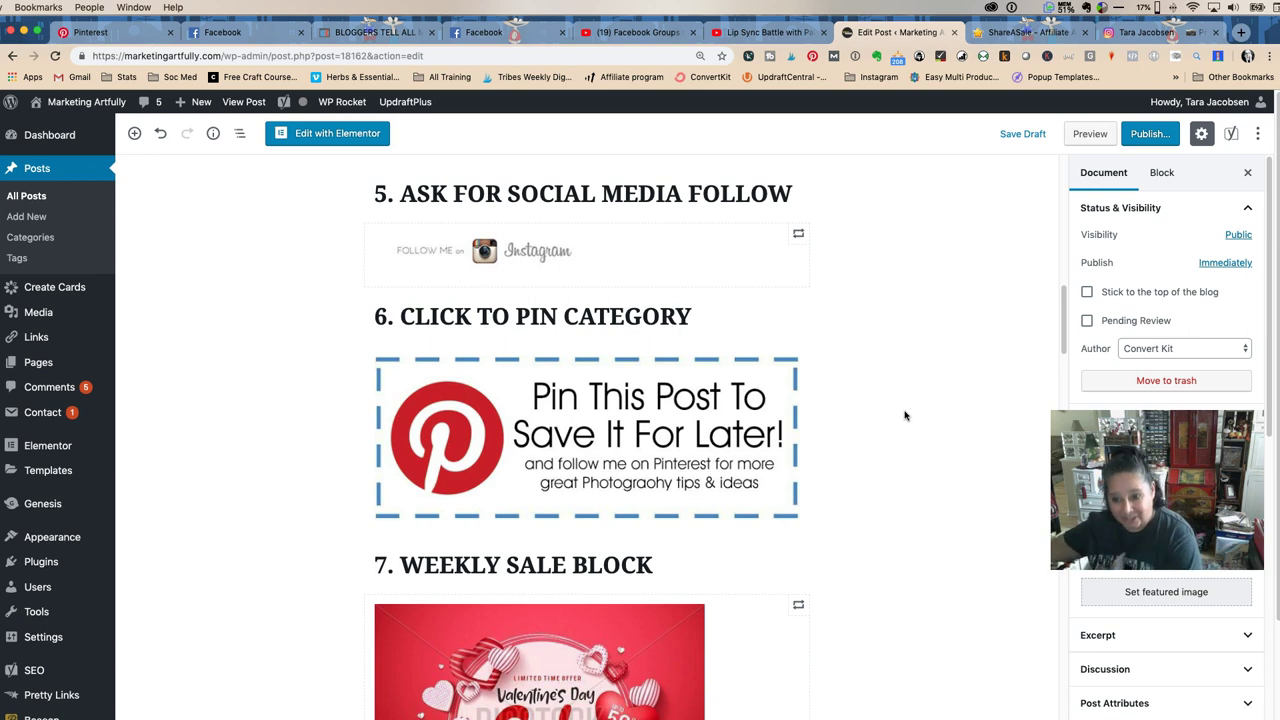
pyautogui.click(737, 430)
# Step: Open the site's Photography category page in a new tab and select its URL
pyautogui.moveTo(80, 101)
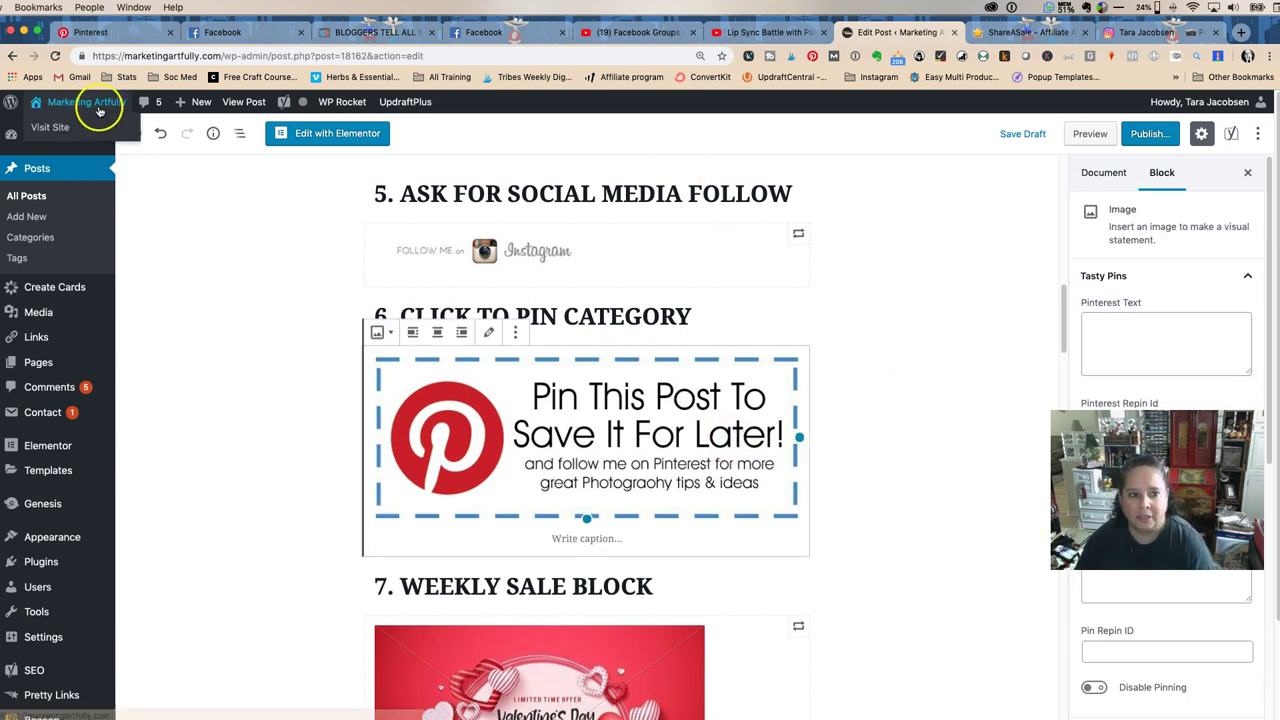
pyautogui.rightClick(86, 127)
pyautogui.click(118, 132)
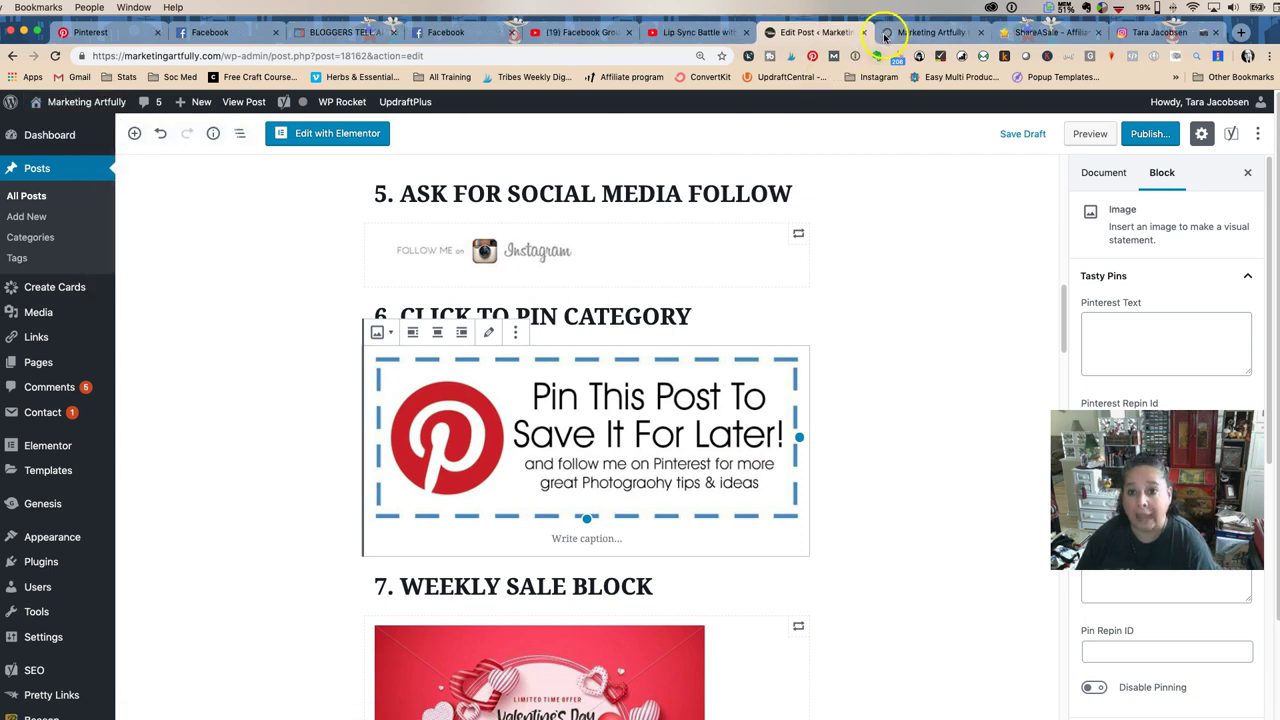
pyautogui.click(915, 32)
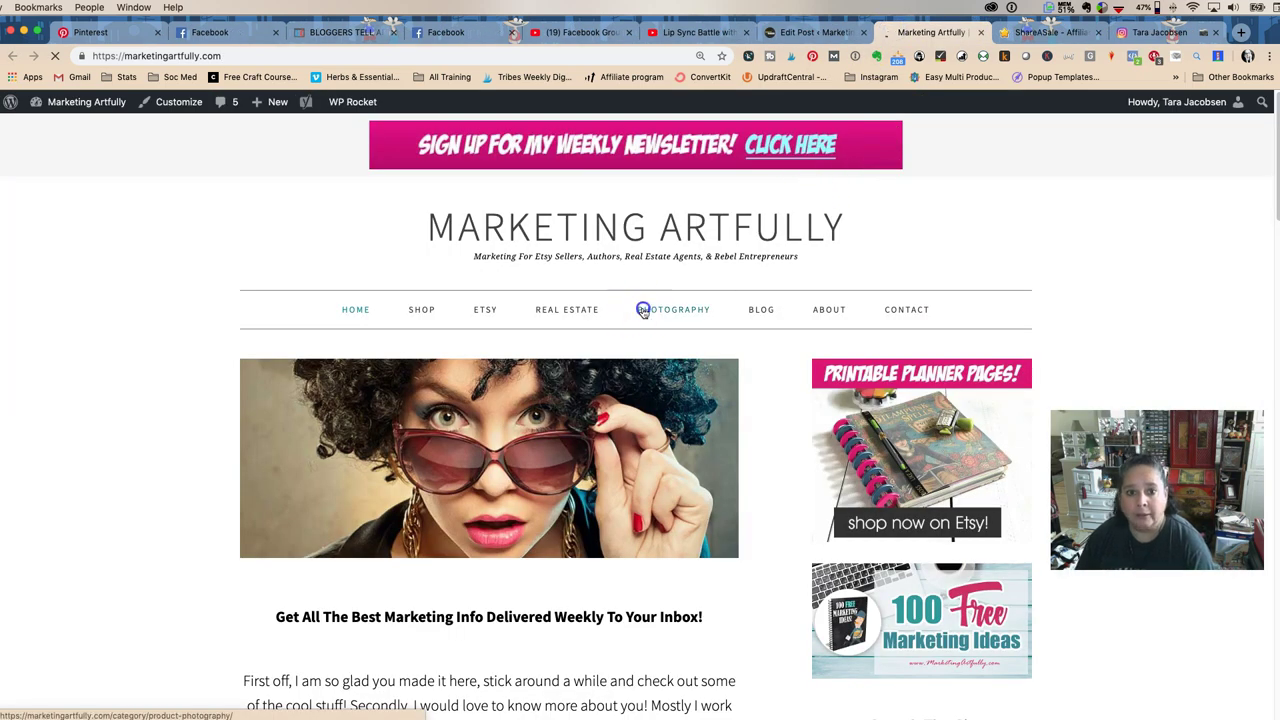
pyautogui.click(646, 309)
pyautogui.click(345, 57)
pyautogui.moveTo(408, 113)
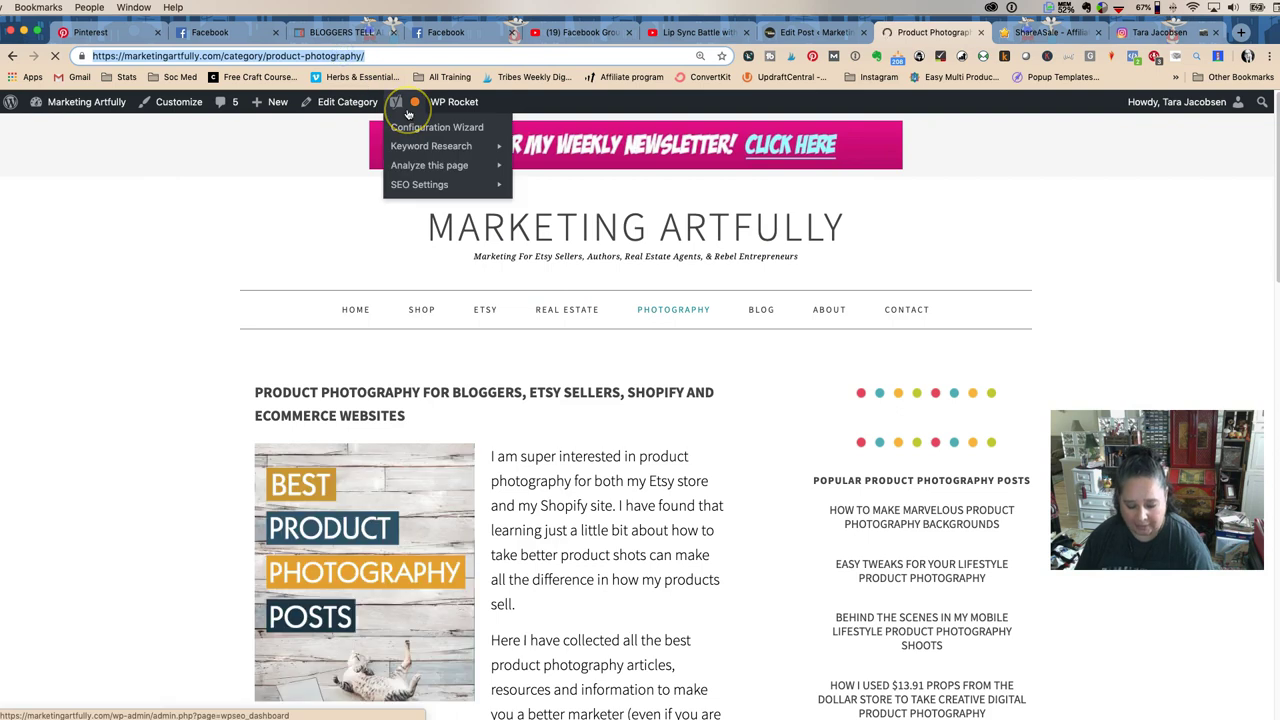
pyautogui.click(798, 32)
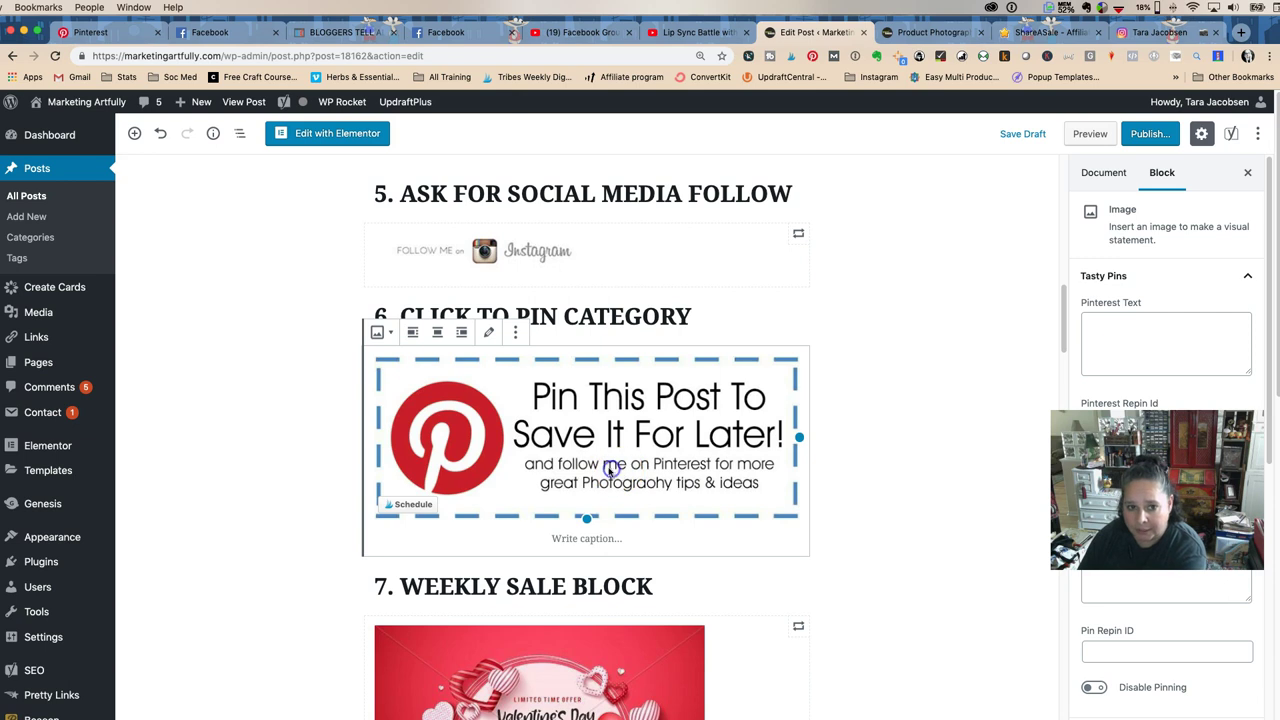
pyautogui.click(488, 334)
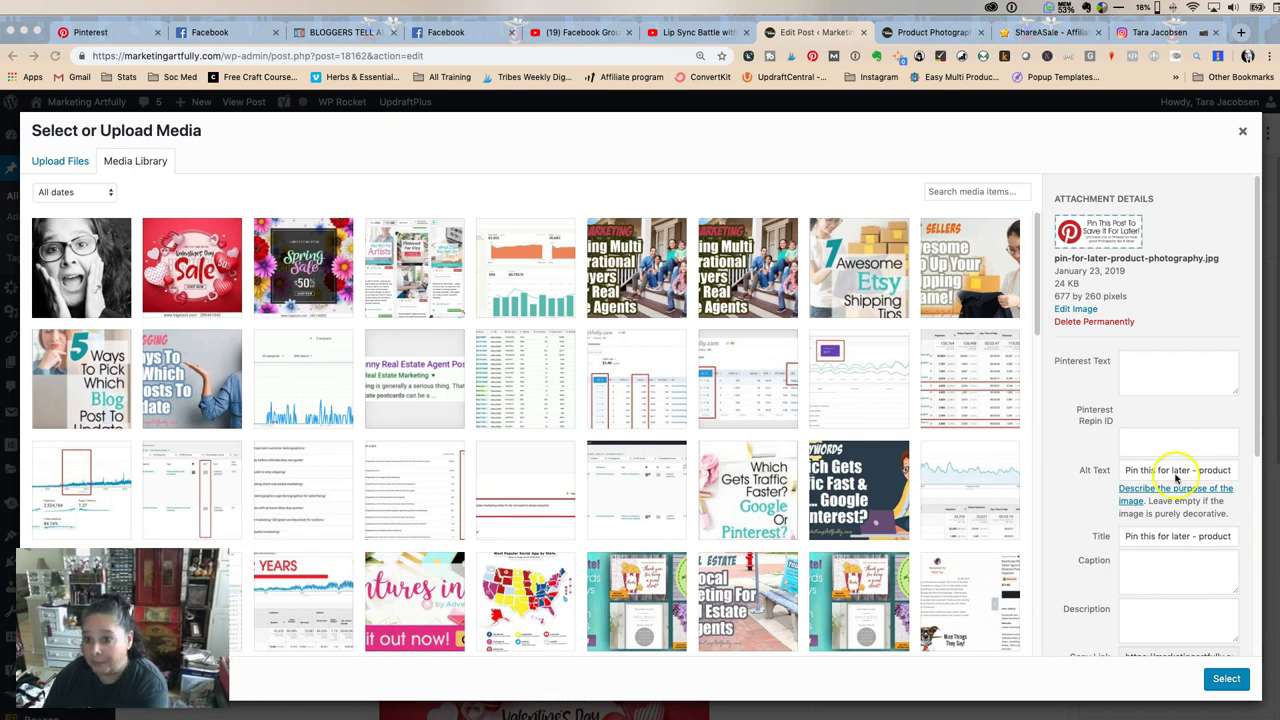
pyautogui.scroll(-5, 1170, 478)
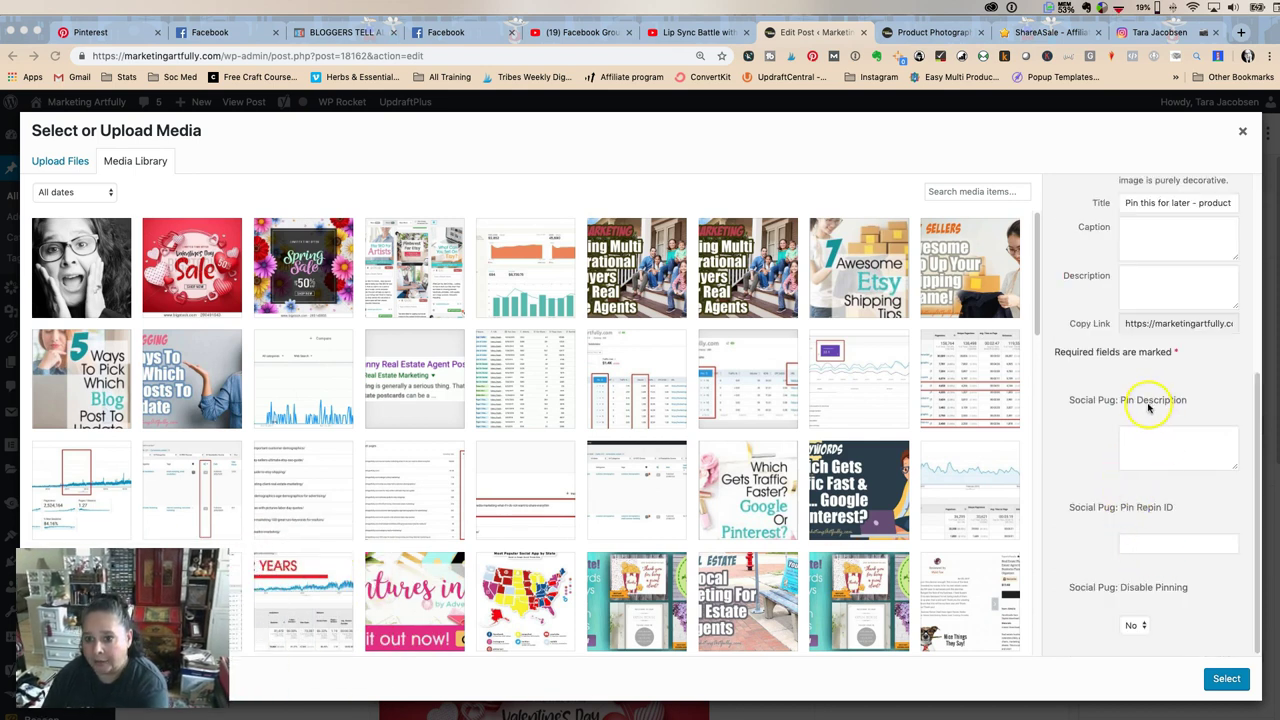
pyautogui.scroll(5, 1148, 405)
pyautogui.scroll(3, 1148, 410)
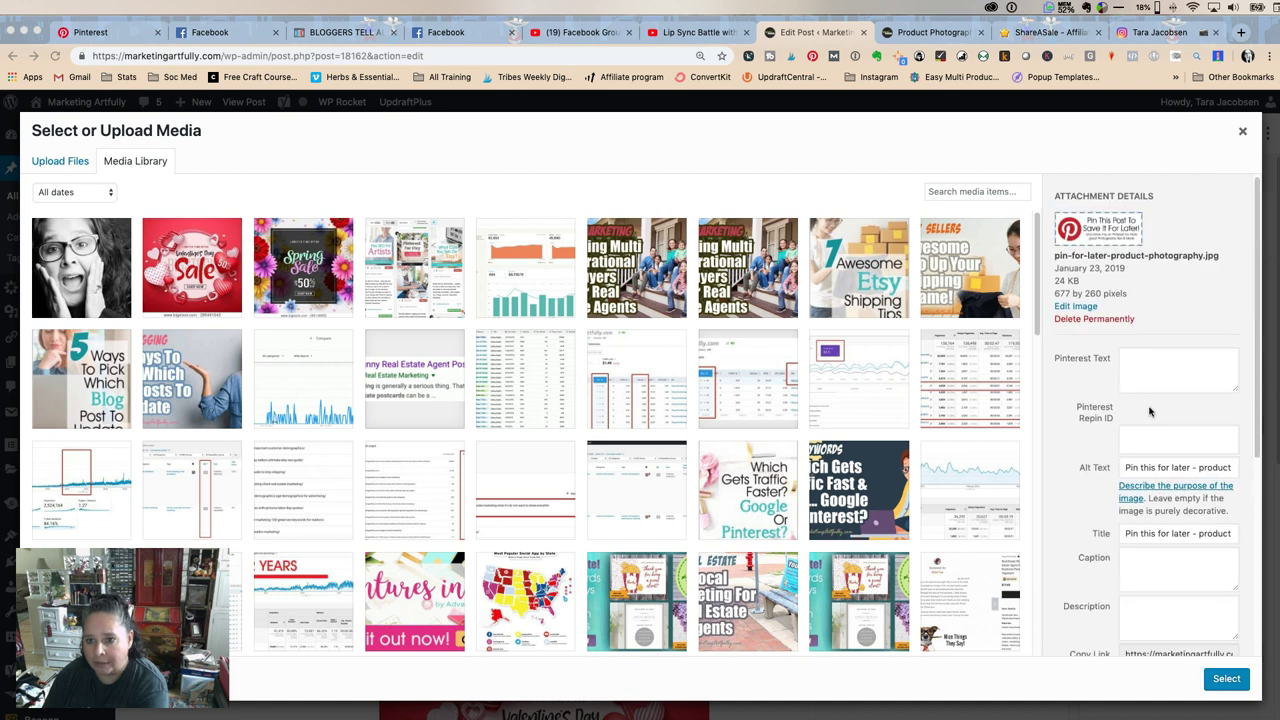
pyautogui.click(1242, 134)
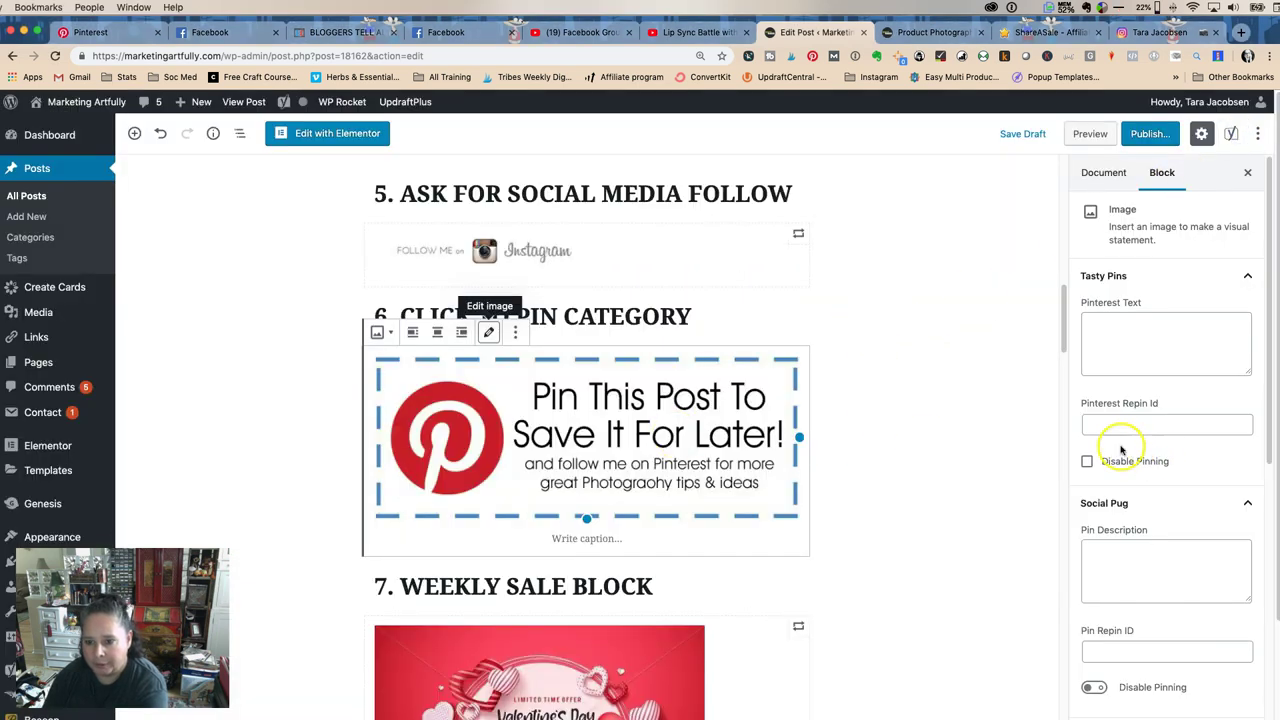
# Step: Link the image to the pasted Product Photography category URL, opening in a new tab
pyautogui.scroll(-5, 1130, 600)
pyautogui.click(1119, 660)
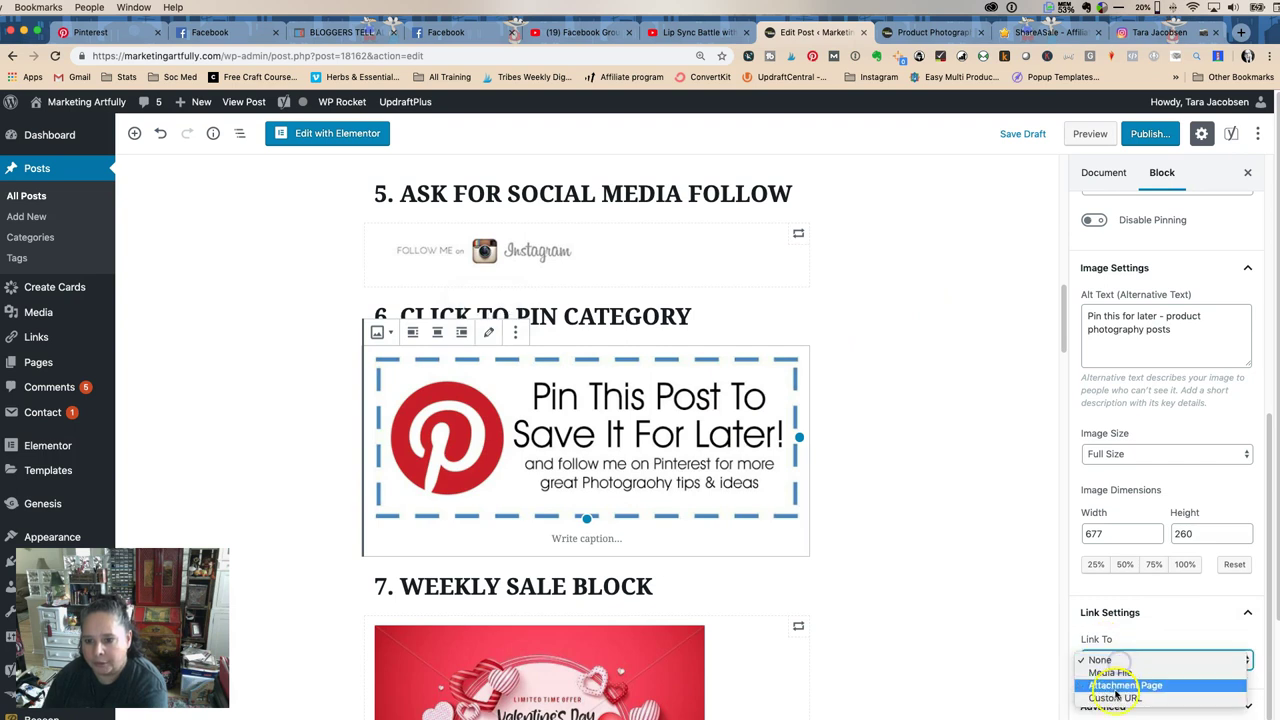
pyautogui.click(1115, 697)
pyautogui.scroll(-3, 1115, 640)
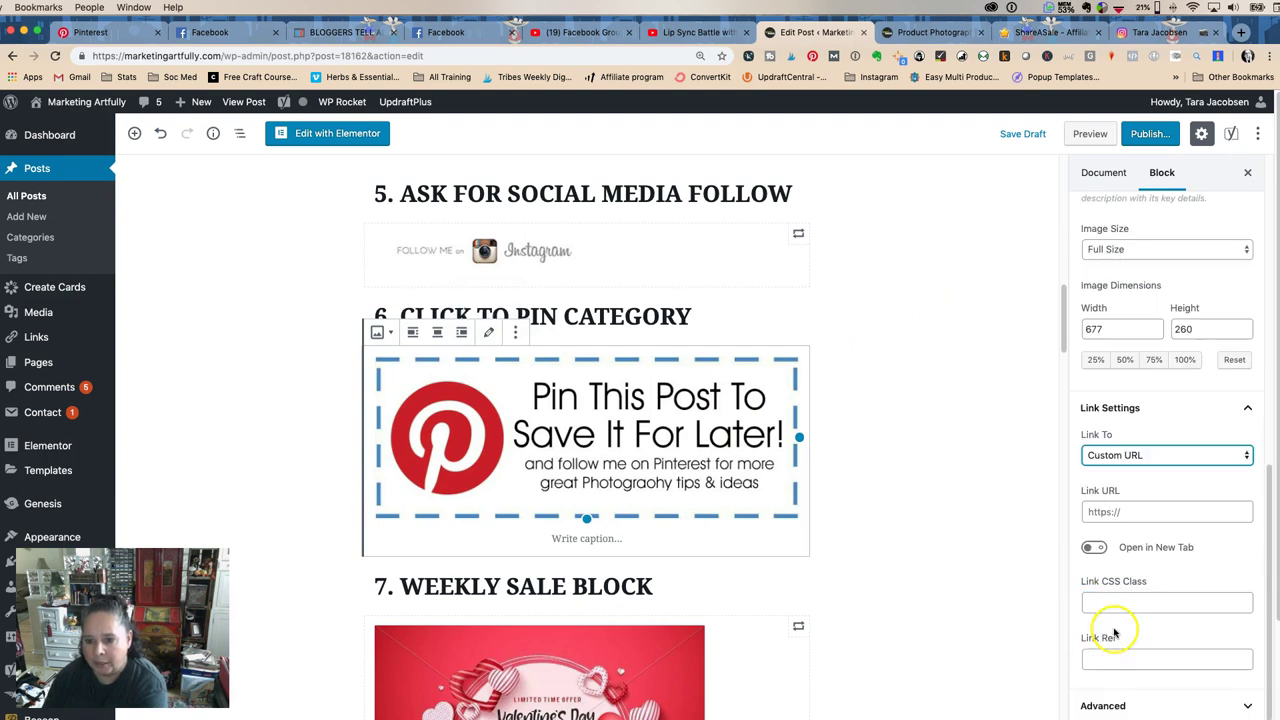
pyautogui.click(1116, 512)
pyautogui.press('super+v')
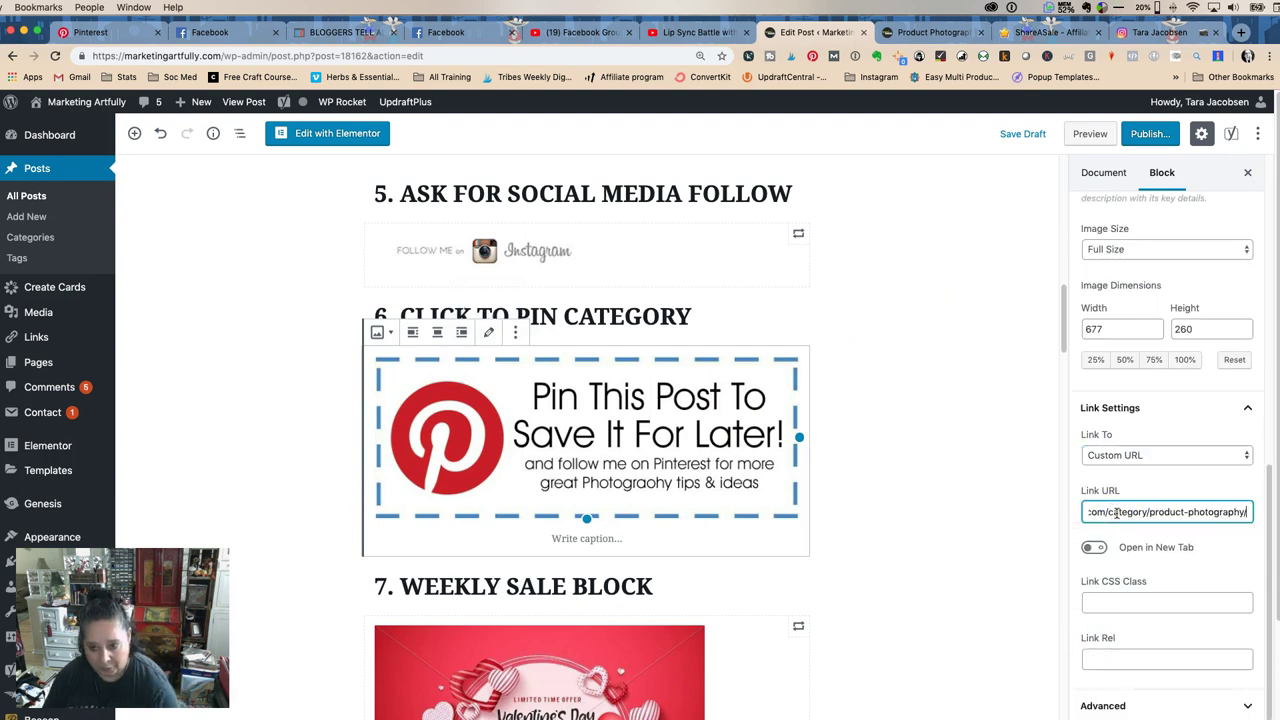
pyautogui.click(1095, 547)
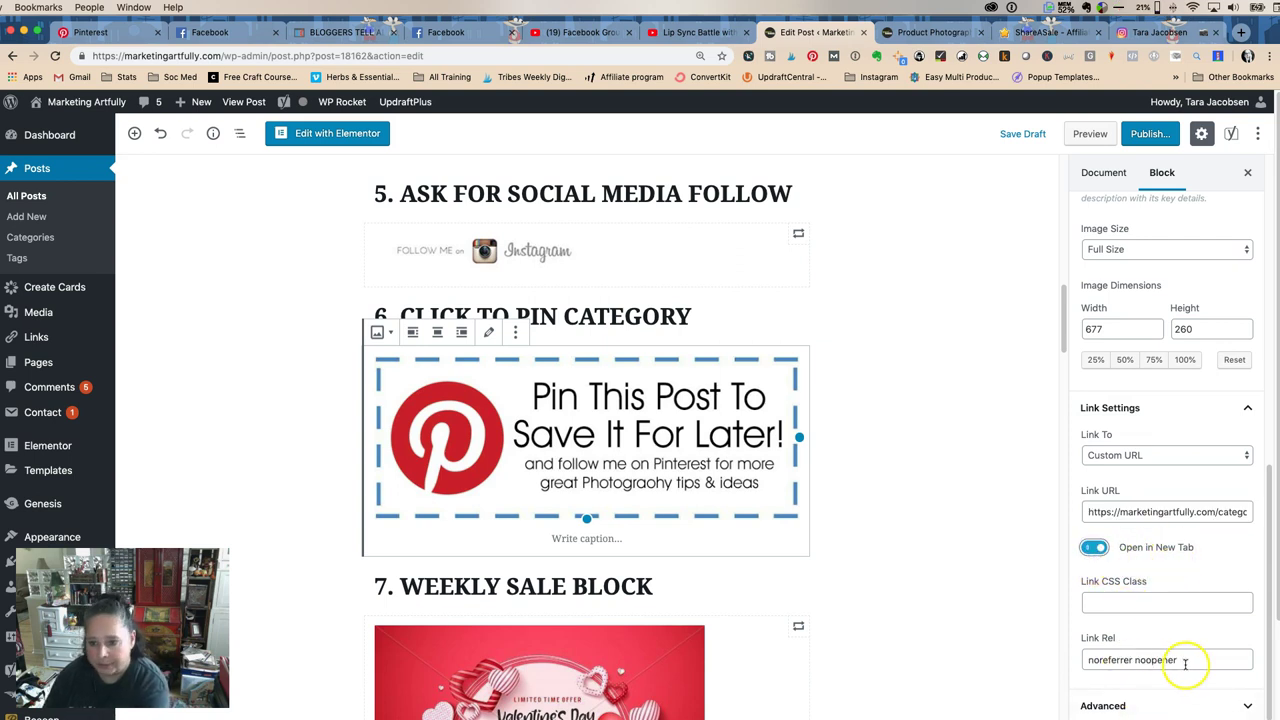
# Step: Edit the image's alt text 'Pin this for later - product photography posts' and disable Social Pug pinning
pyautogui.scroll(10, 1181, 660)
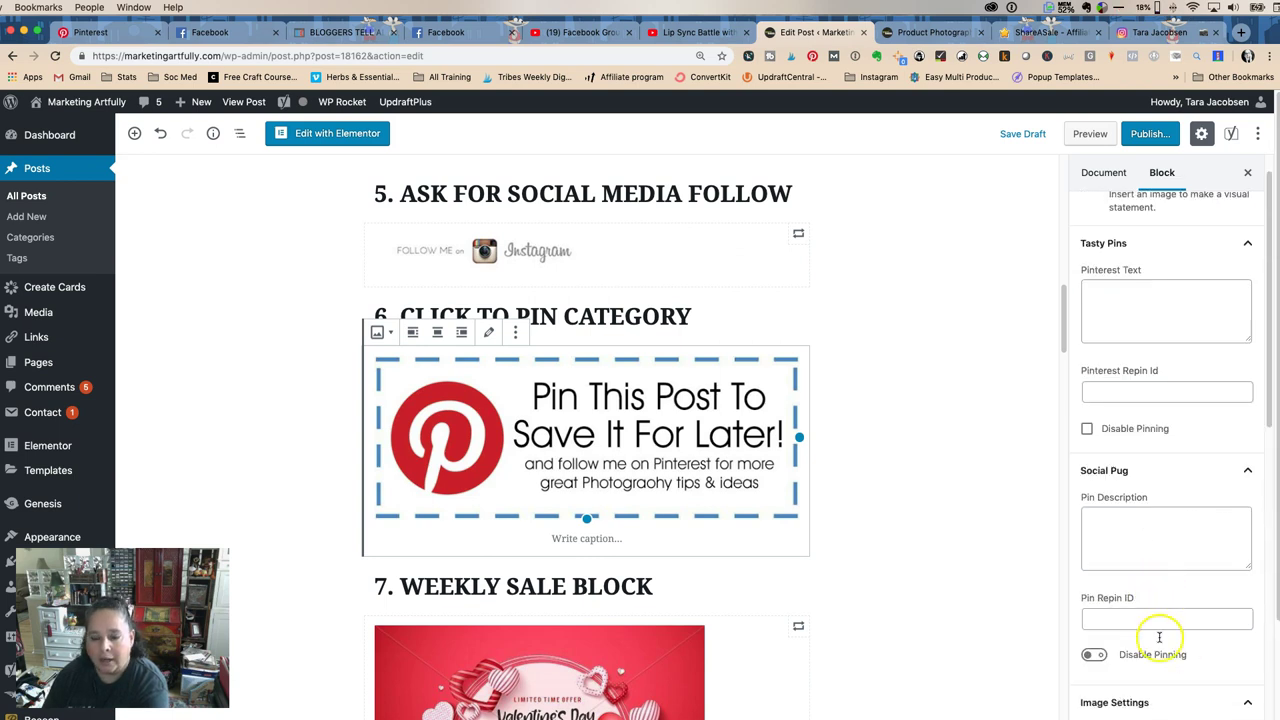
pyautogui.scroll(-4, 1160, 645)
pyautogui.click(1142, 573)
pyautogui.click(1125, 559)
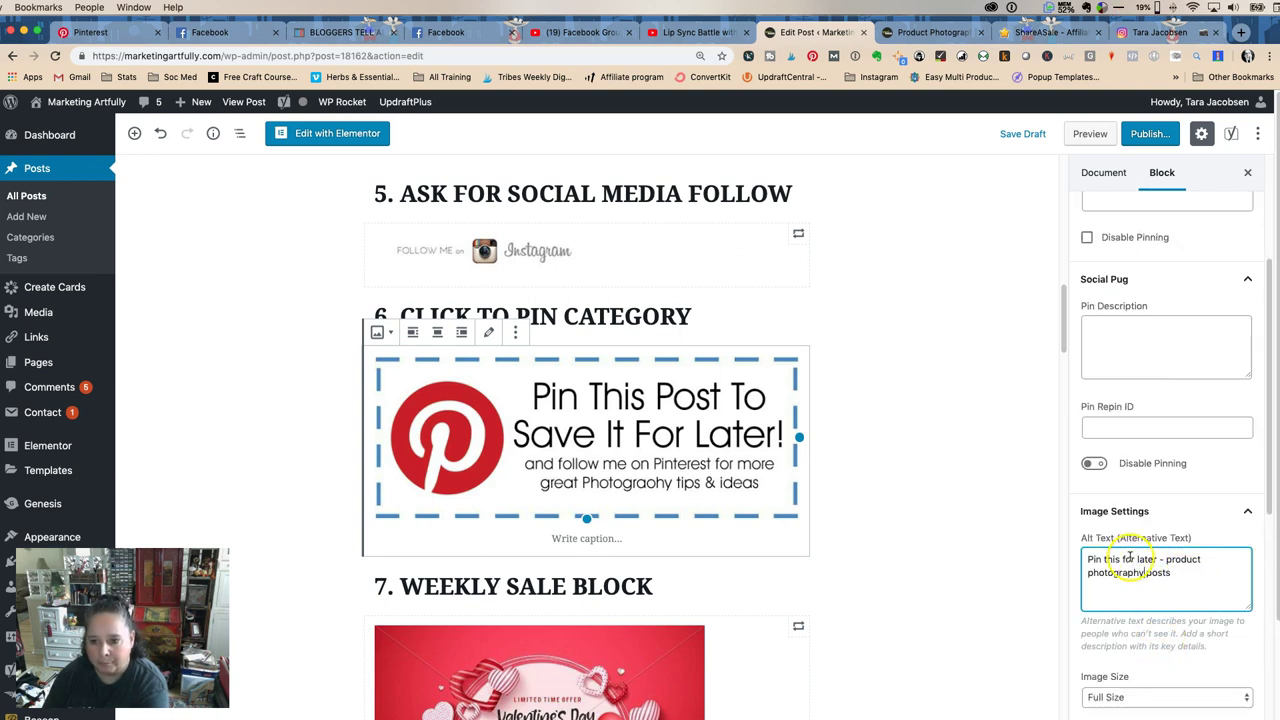
pyautogui.click(1163, 565)
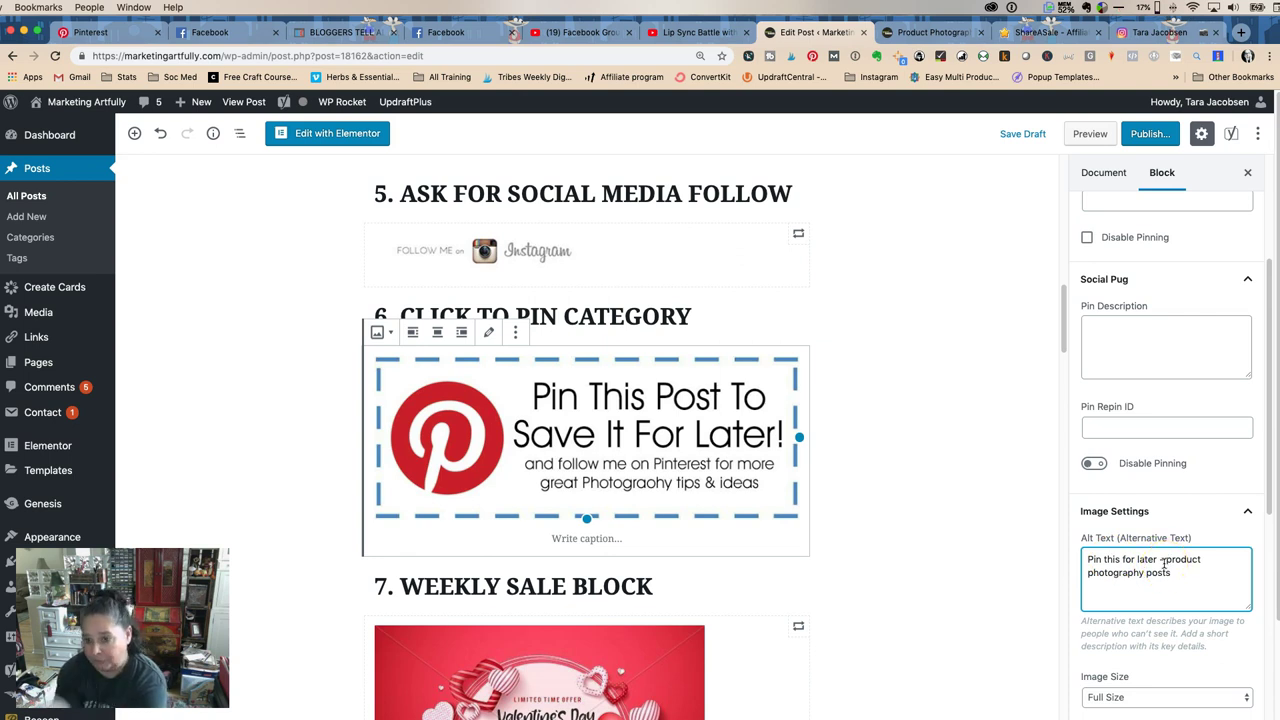
pyautogui.click(1094, 465)
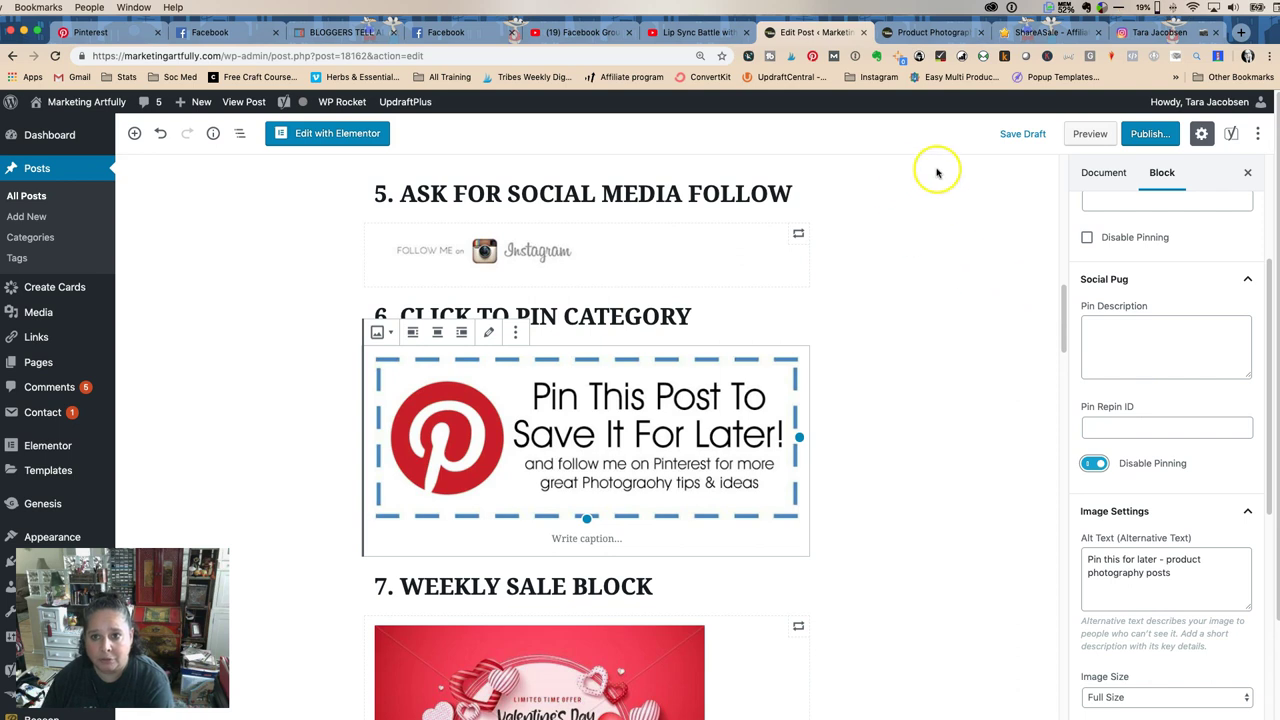
# Step: Save and preview the draft, then confirm the pin image opens the Product Photography category page
pyautogui.click(1007, 136)
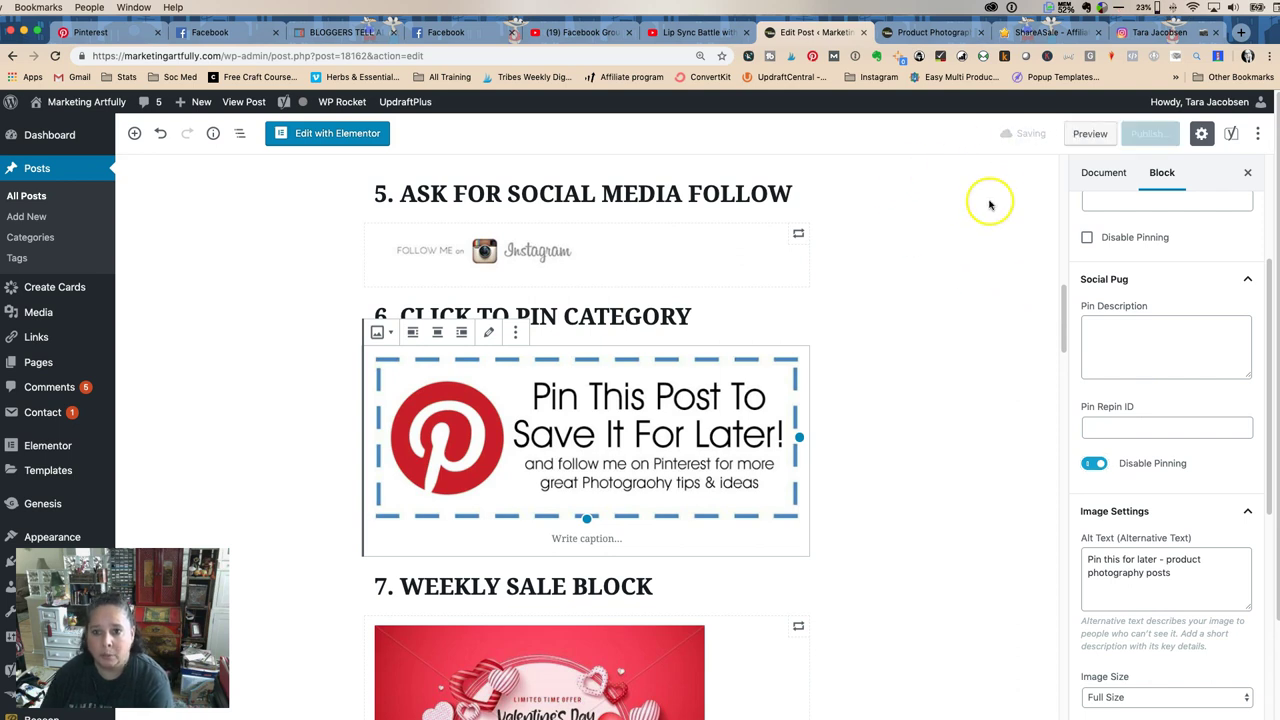
pyautogui.click(1082, 134)
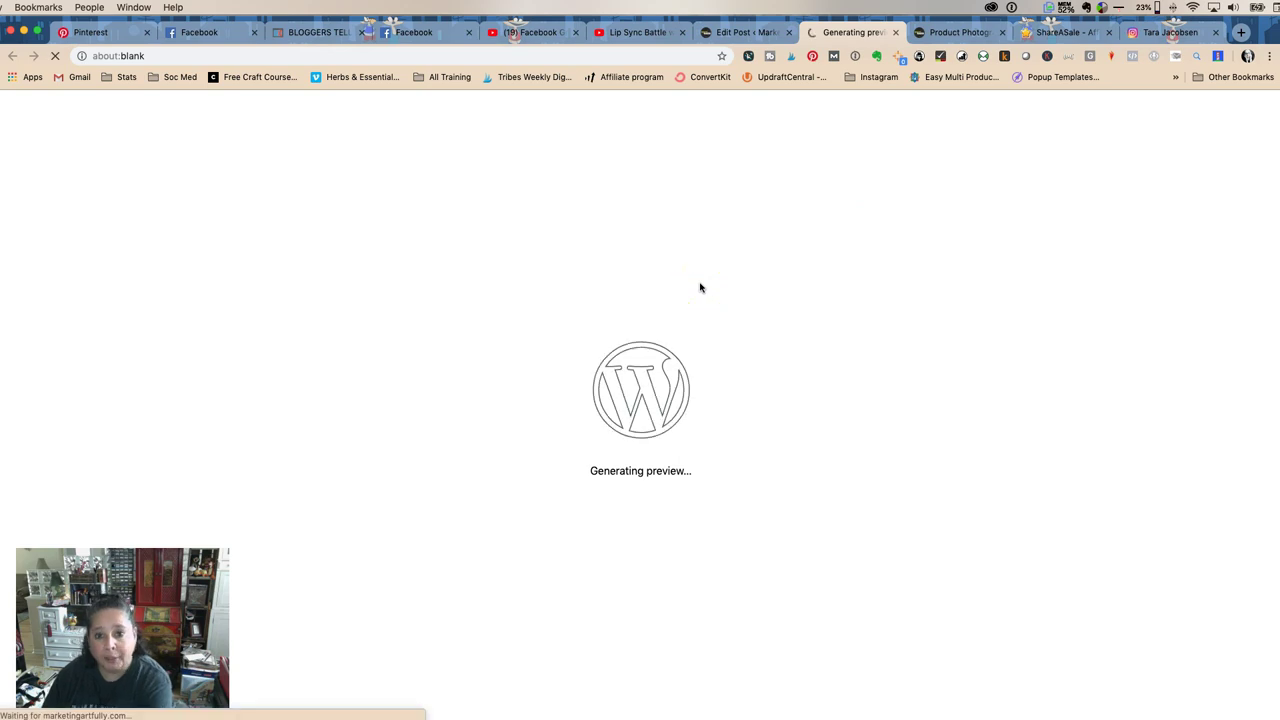
pyautogui.scroll(-15, 700, 287)
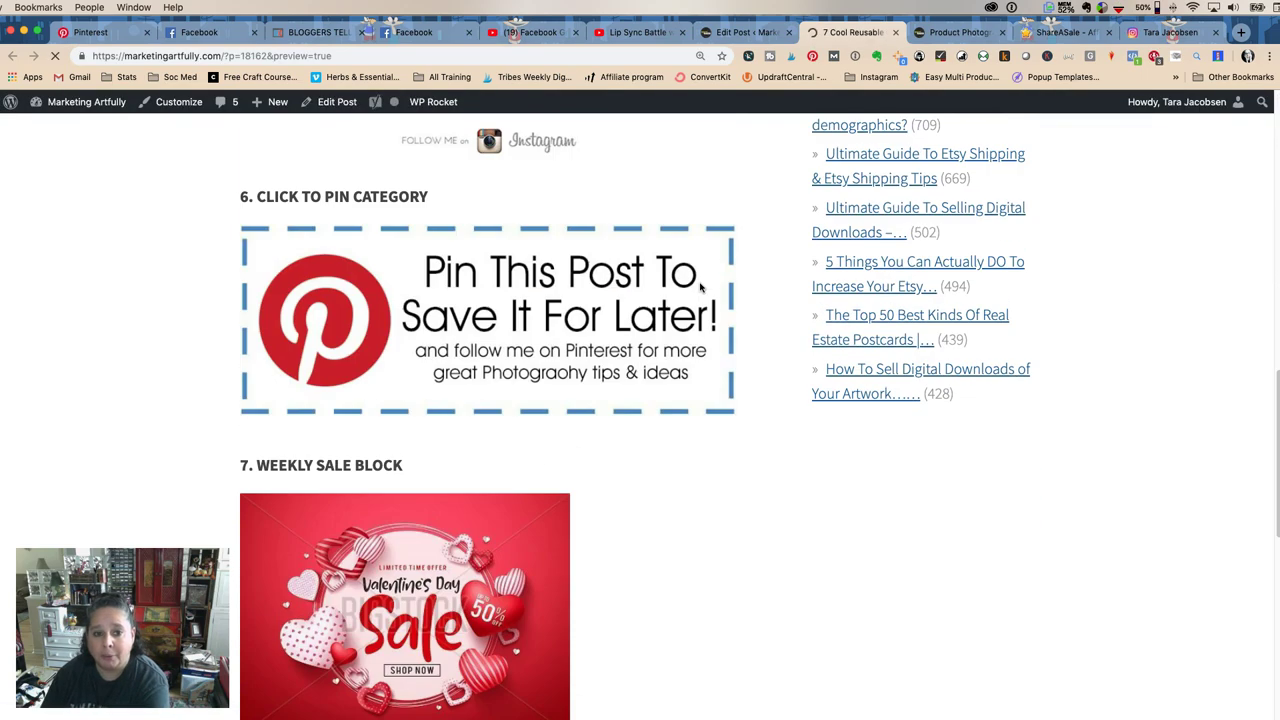
pyautogui.click(653, 305)
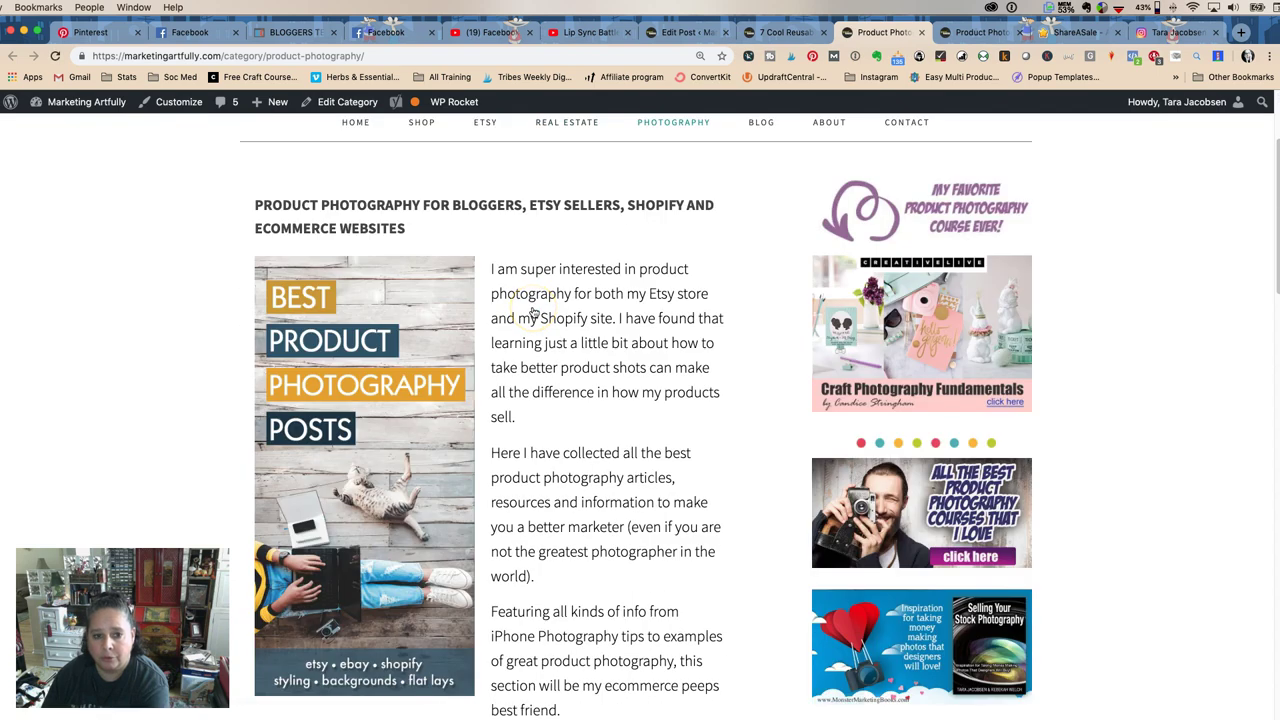
pyautogui.scroll(2, 533, 314)
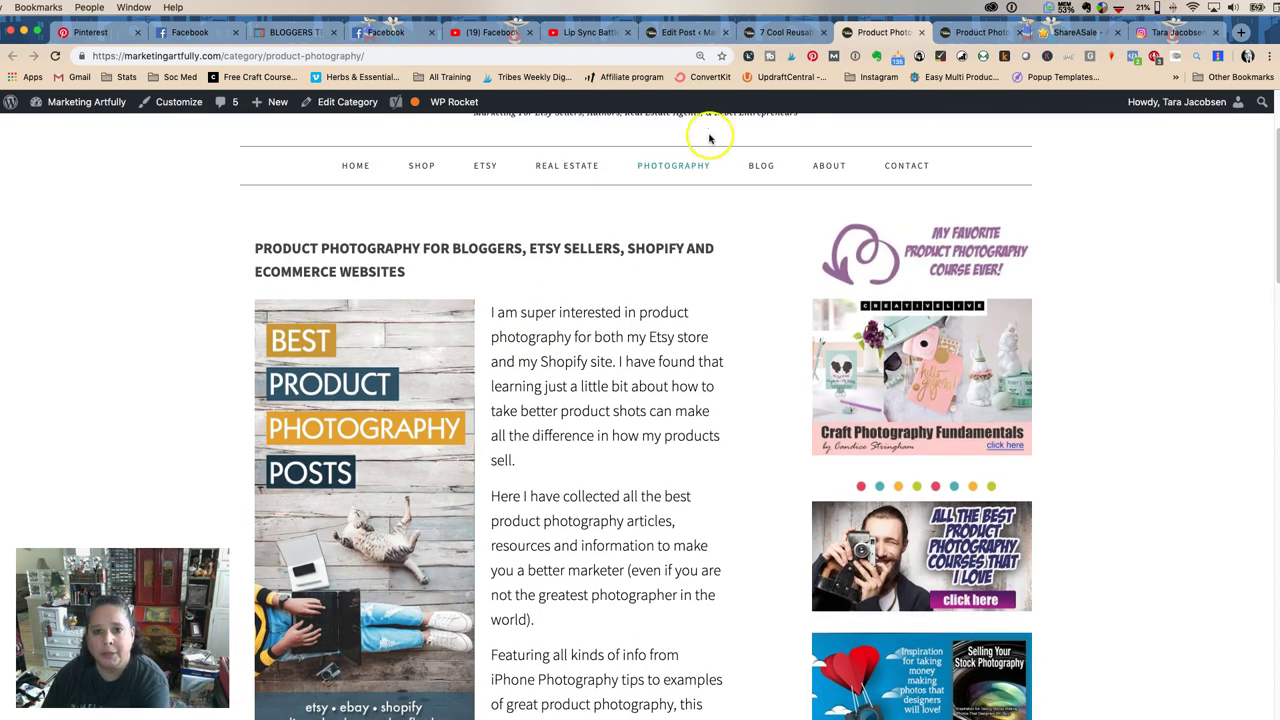
# Step: Go to Pinterest, open the 'Product Photography Tips and Examples' board from the profile, and copy its URL
pyautogui.click(420, 57)
pyautogui.write('pin')
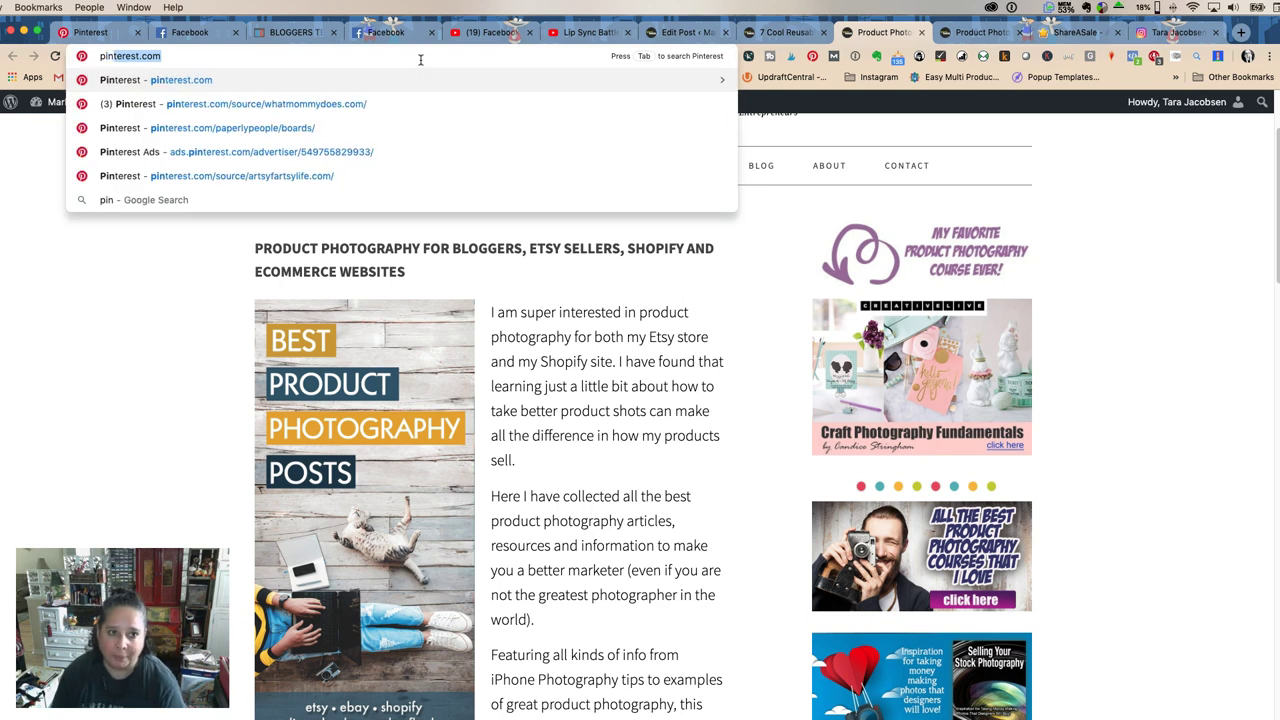
pyautogui.press('Return')
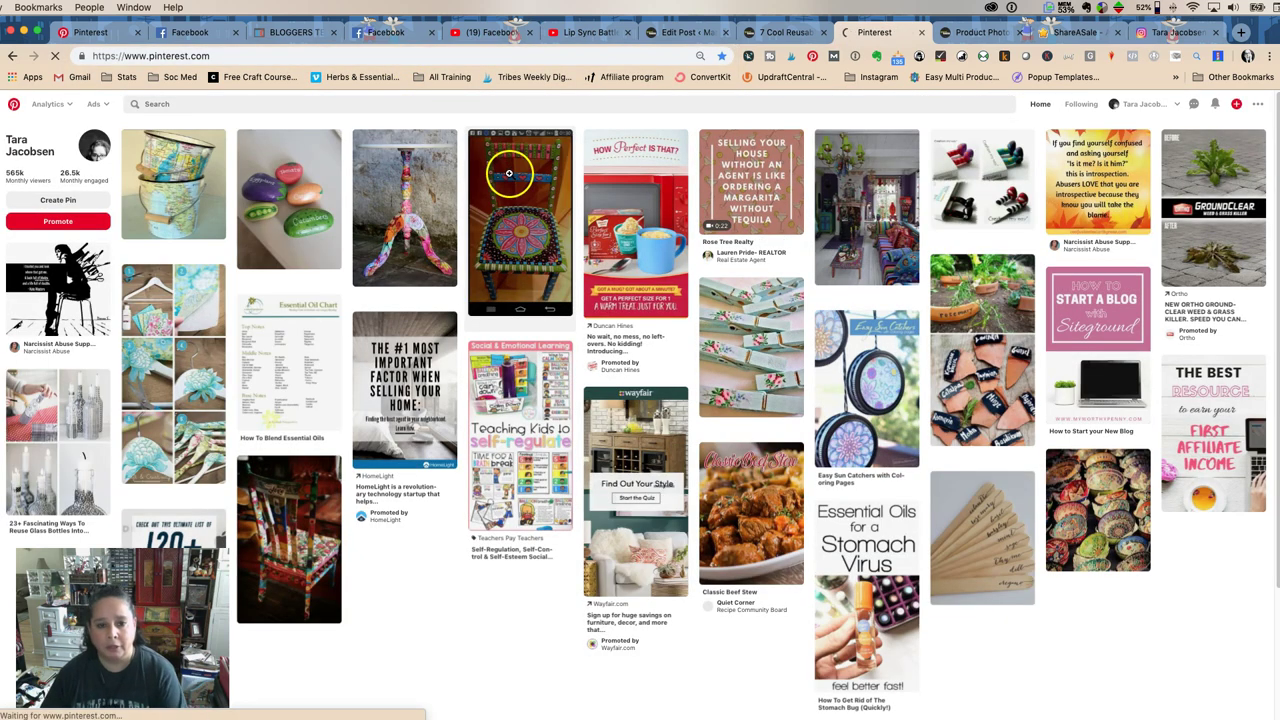
pyautogui.click(85, 150)
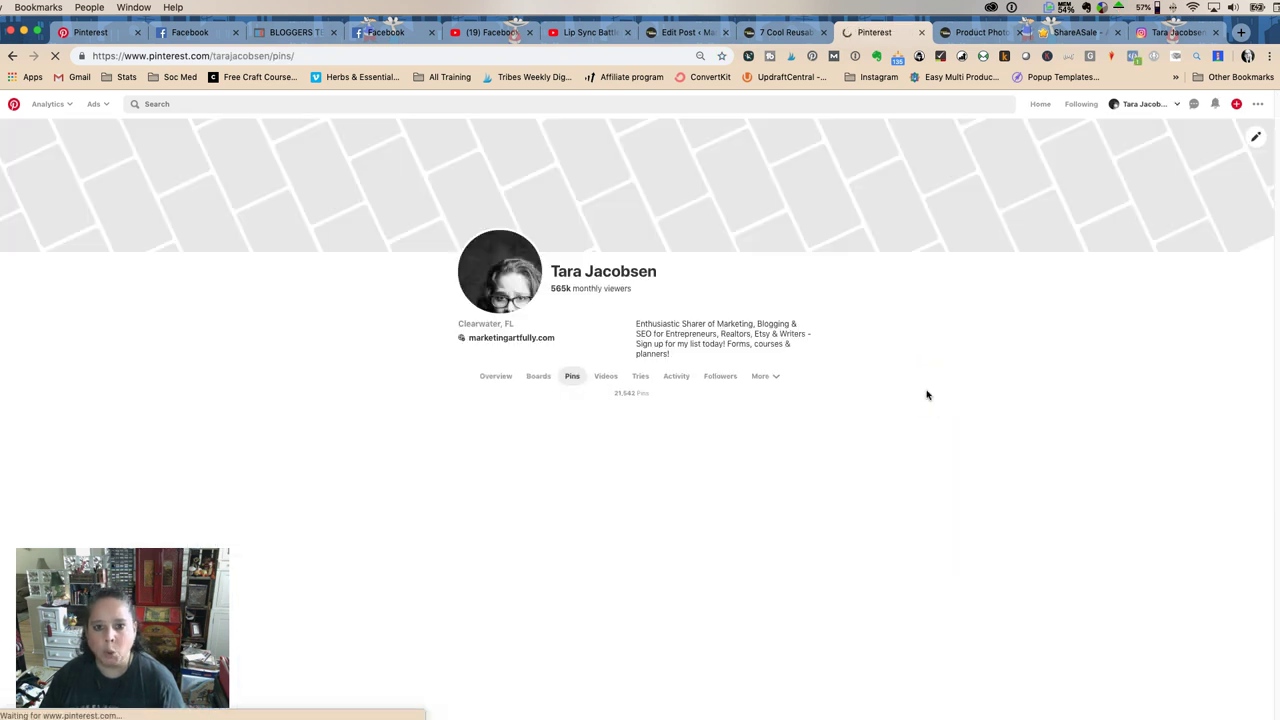
pyautogui.click(537, 376)
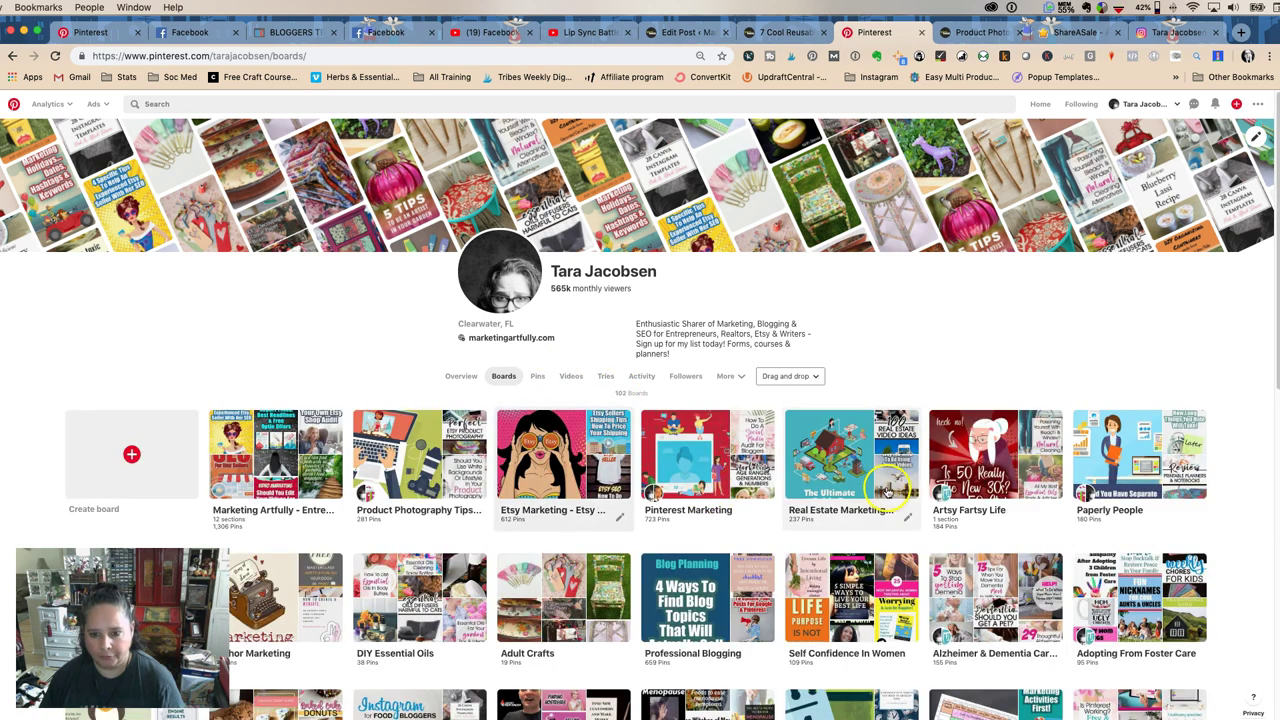
pyautogui.click(398, 478)
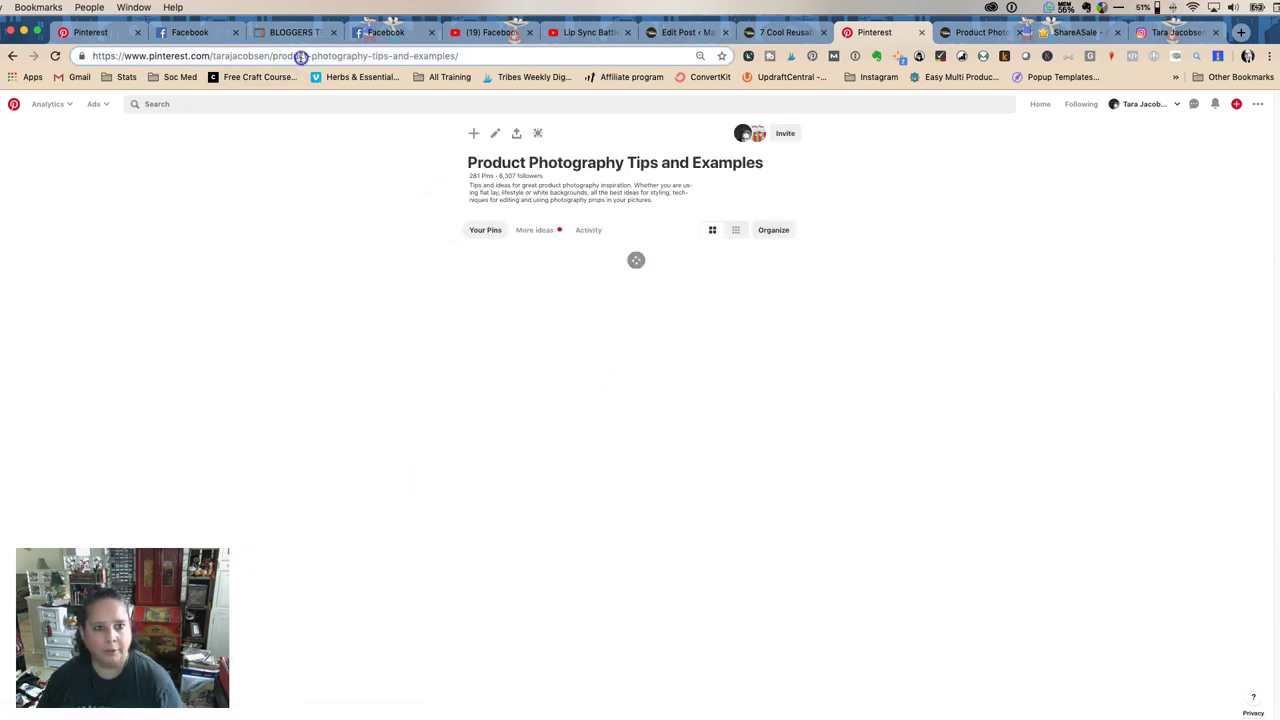
pyautogui.click(300, 57)
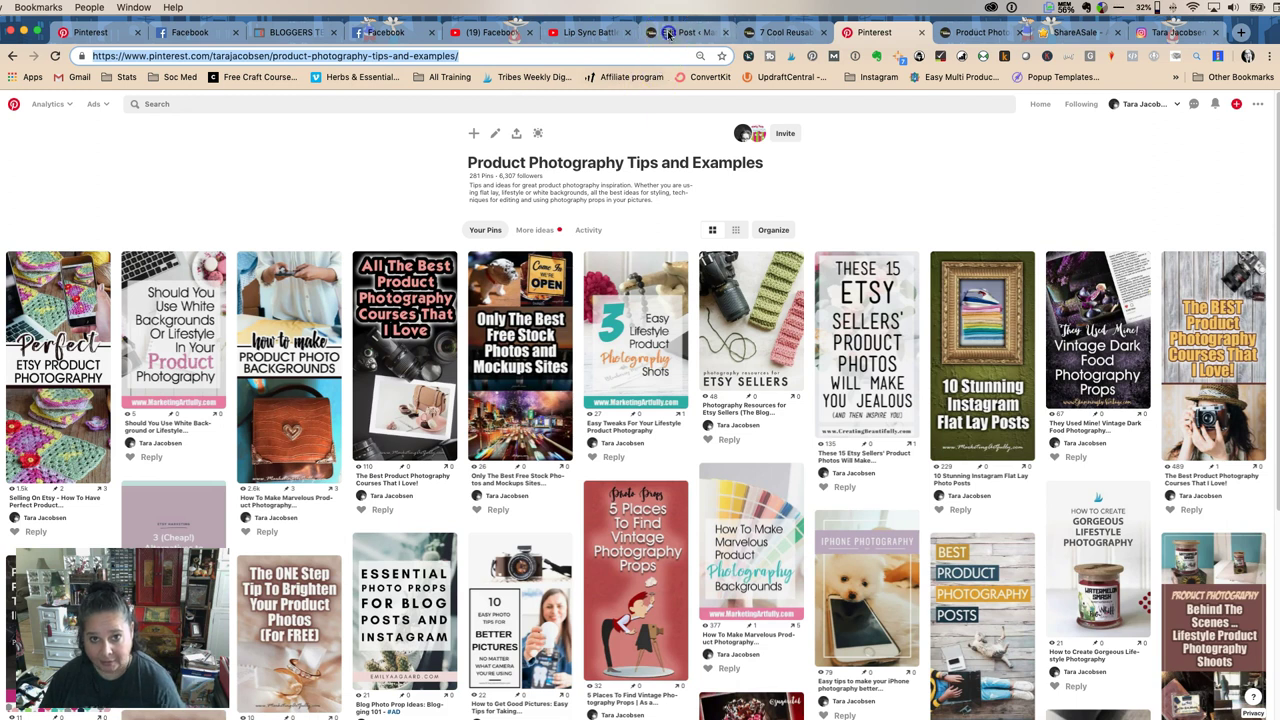
pyautogui.click(669, 34)
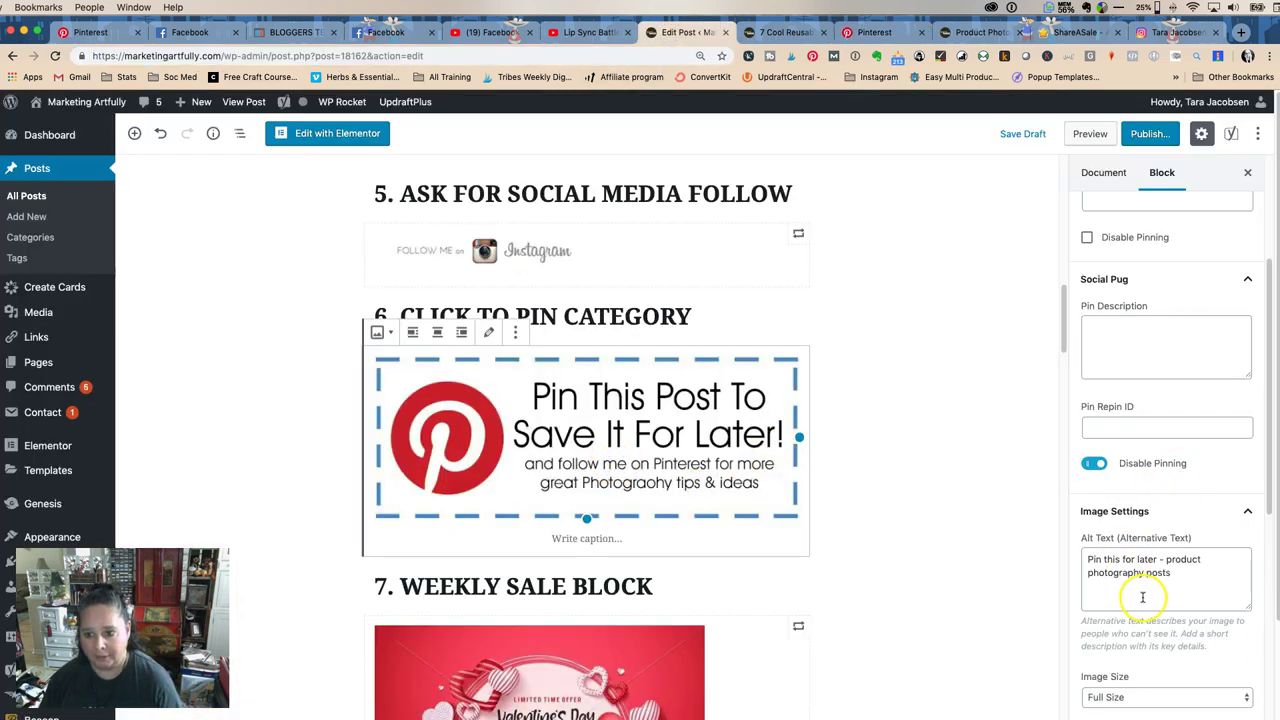
# Step: Replace the image's link URL with the Pinterest board address and view the saved draft's preview
pyautogui.scroll(-5, 1142, 597)
pyautogui.click(1129, 503)
pyautogui.hotkey('ctrl', 'a')
pyautogui.write('https://www.pinterest.com/marketingartfully/product-photography-tips-and-examples/')
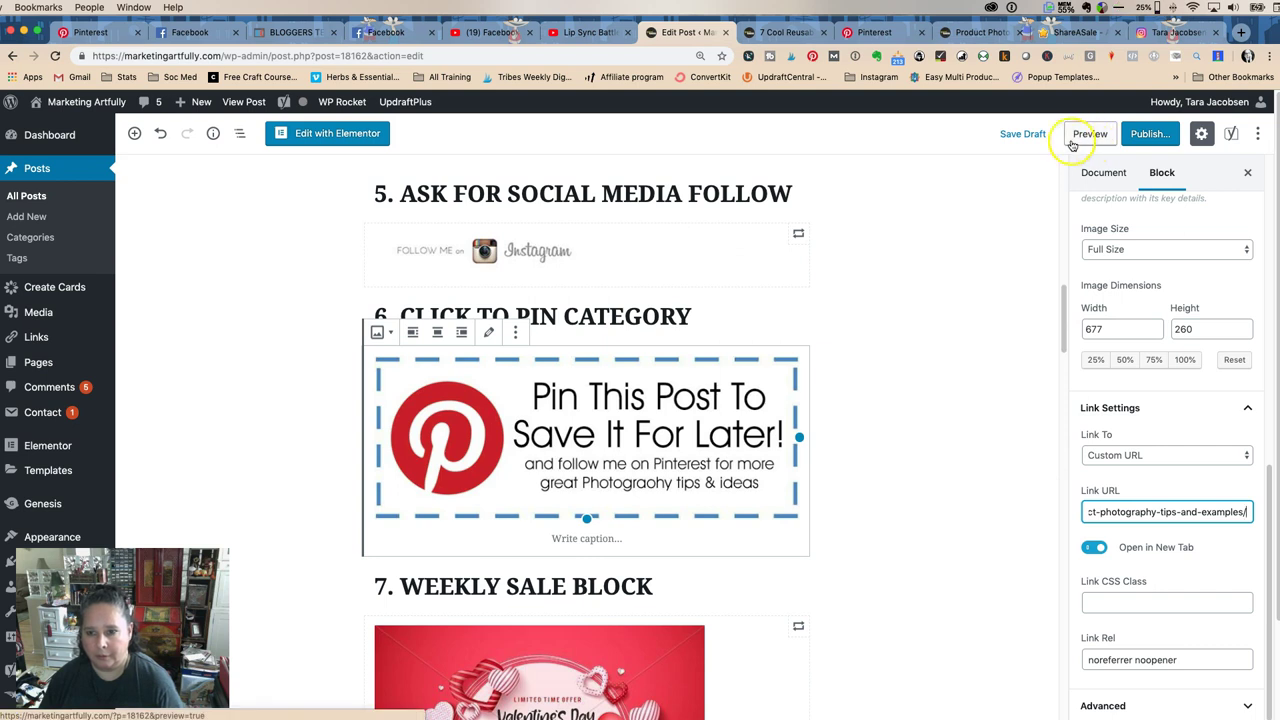
pyautogui.click(1024, 134)
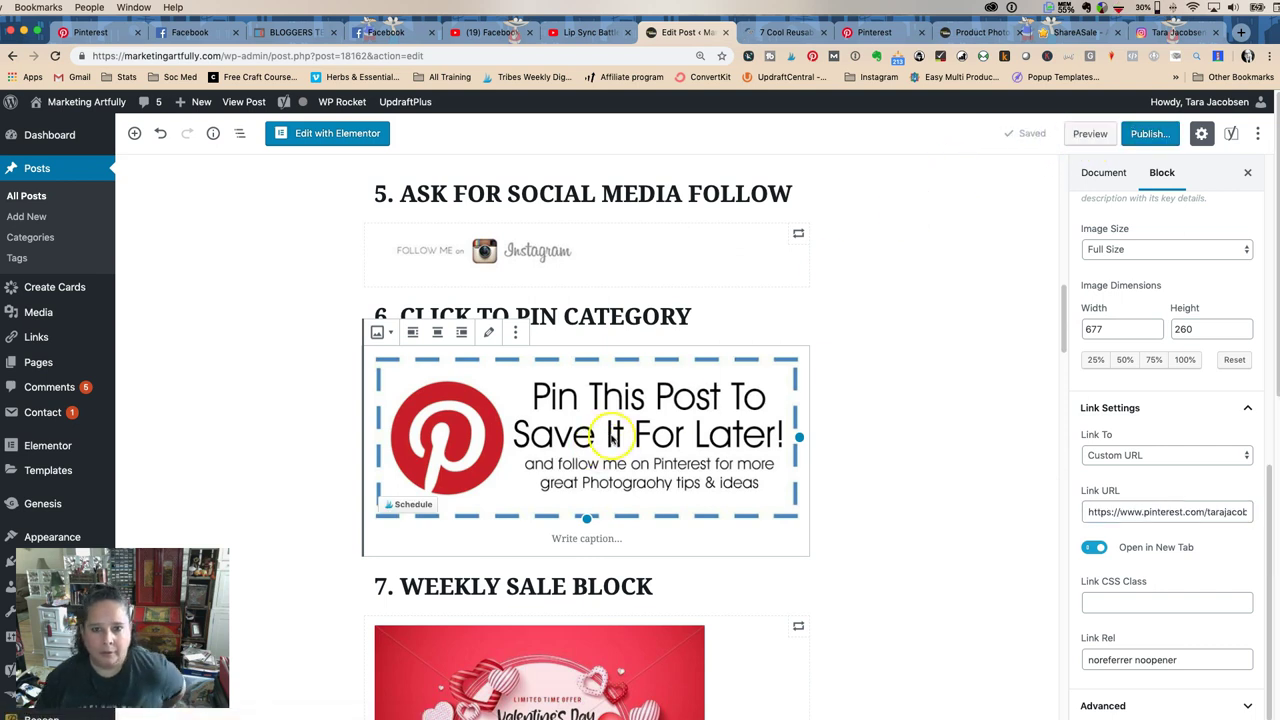
pyautogui.click(800, 30)
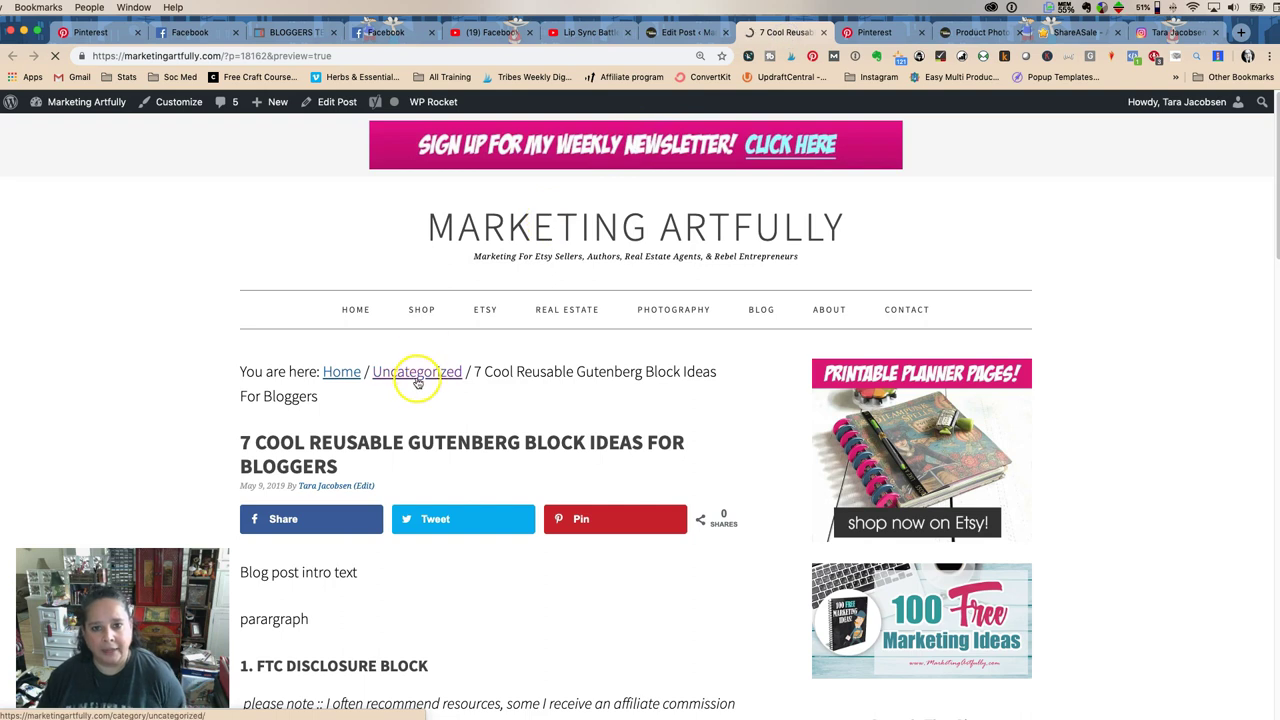
# Step: Test the Pin image's link in the preview, close both Pinterest tabs, and return to the editor
pyautogui.scroll(-15, 417, 383)
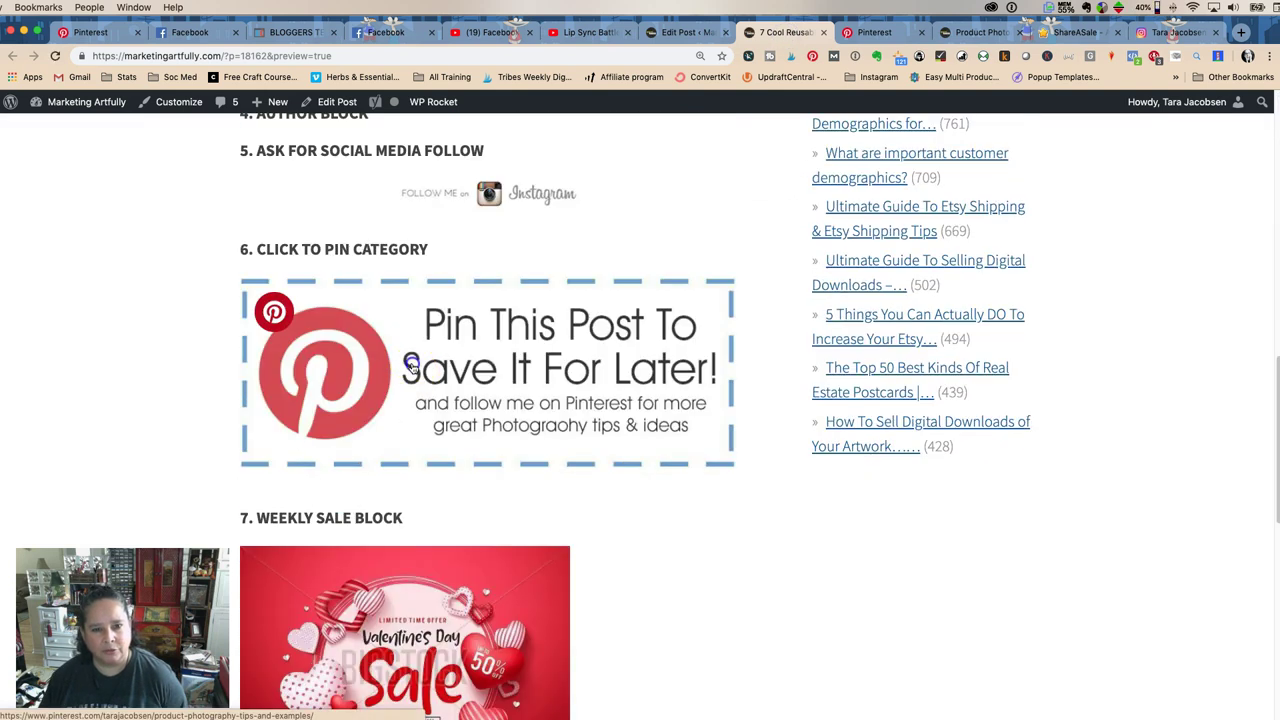
pyautogui.click(411, 366)
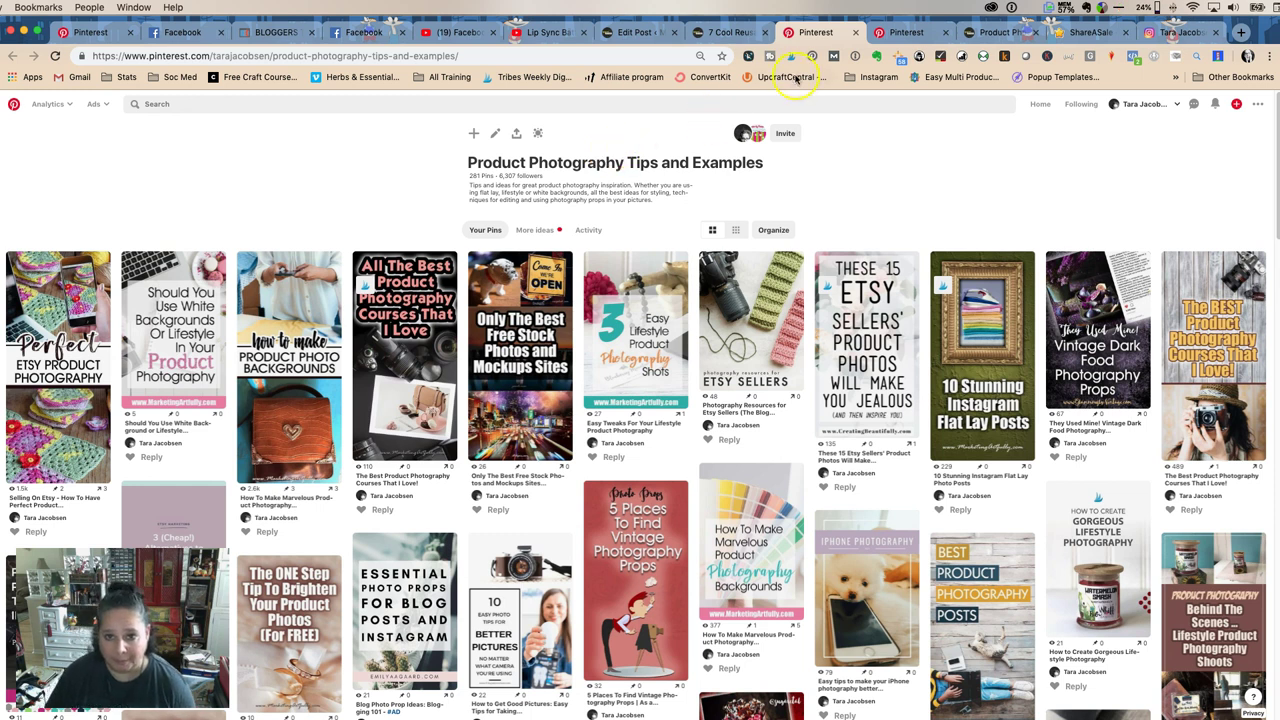
pyautogui.click(856, 32)
pyautogui.click(855, 32)
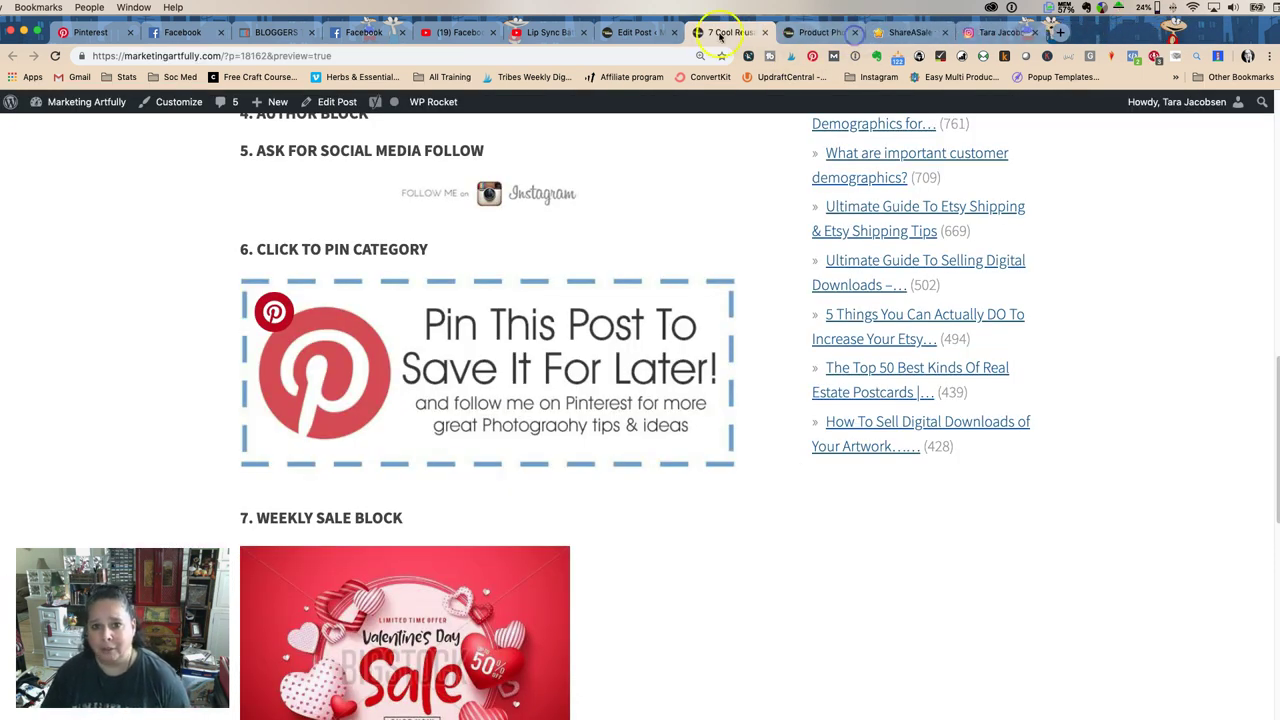
pyautogui.click(640, 32)
pyautogui.scroll(-5, 484, 290)
pyautogui.click(484, 290)
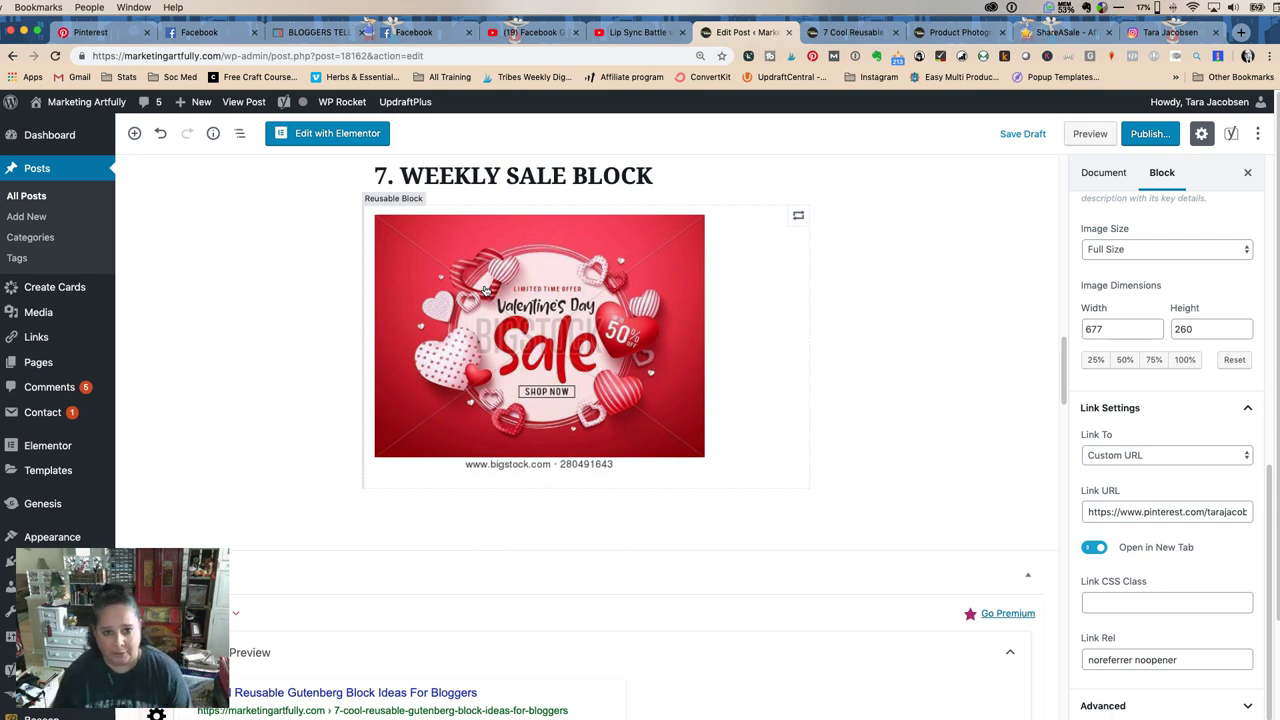
pyautogui.click(343, 168)
pyautogui.click(520, 188)
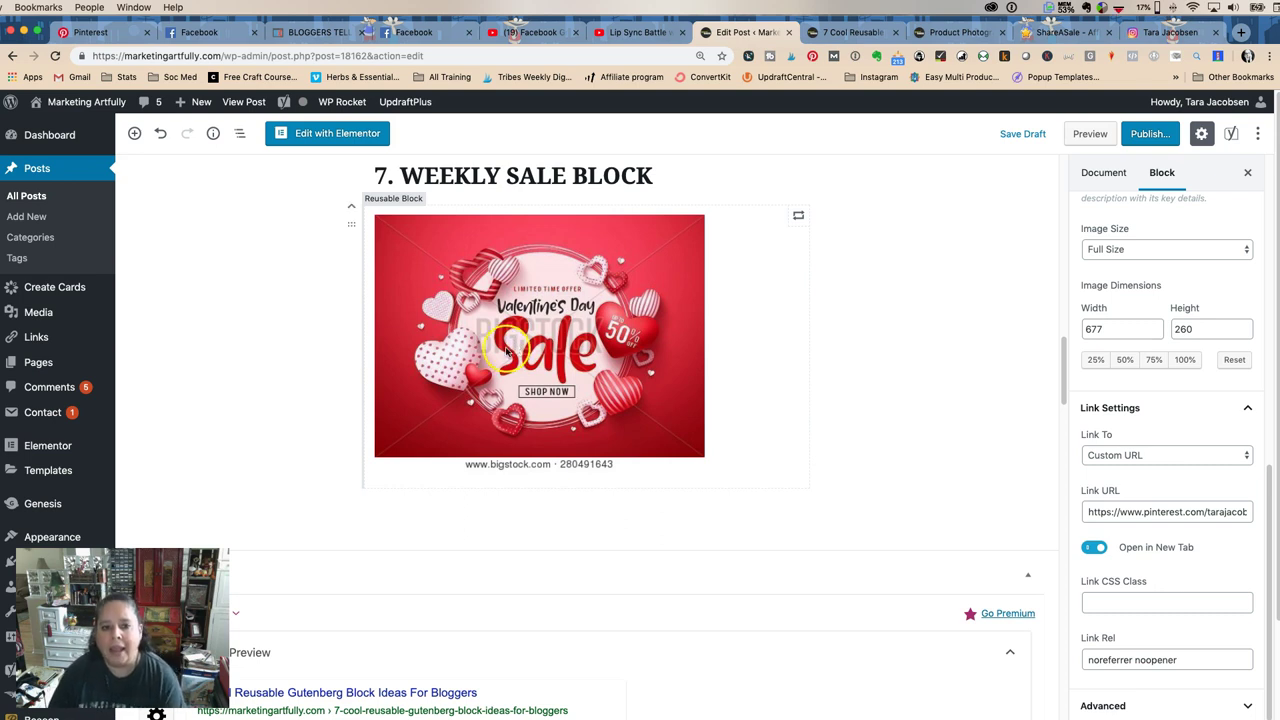
pyautogui.click(512, 346)
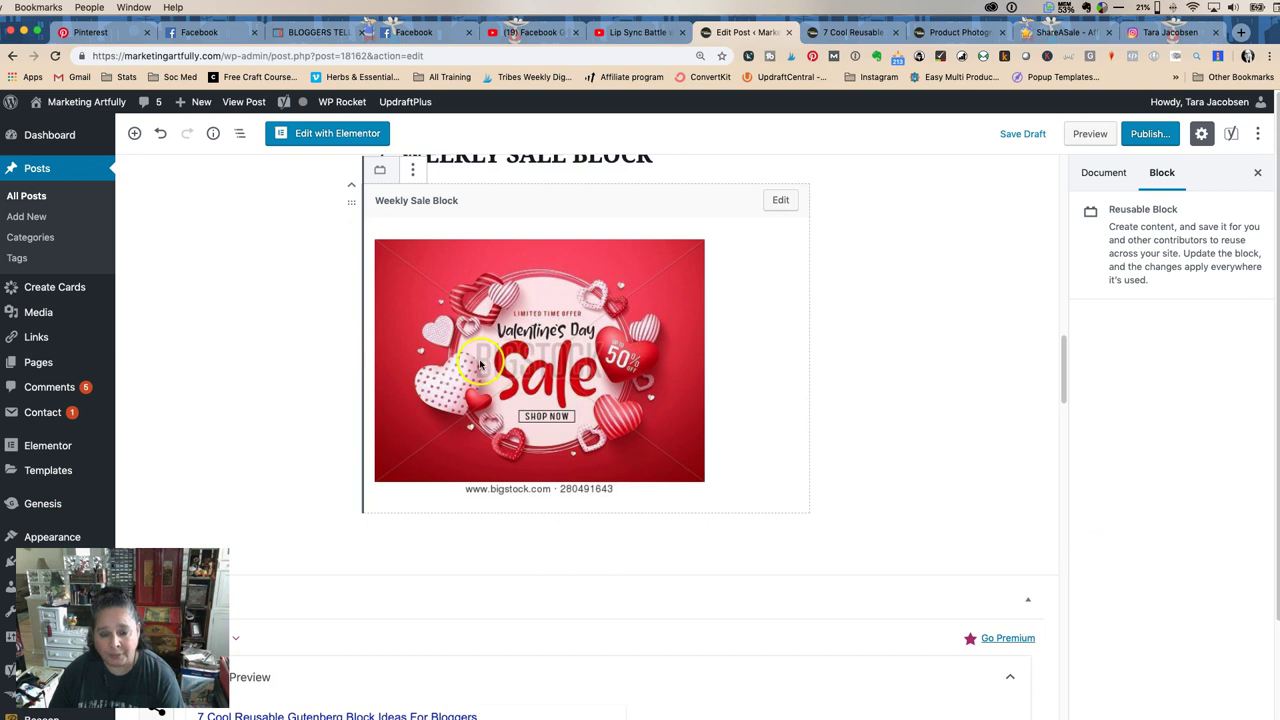
pyautogui.click(857, 351)
pyautogui.scroll(3, 505, 350)
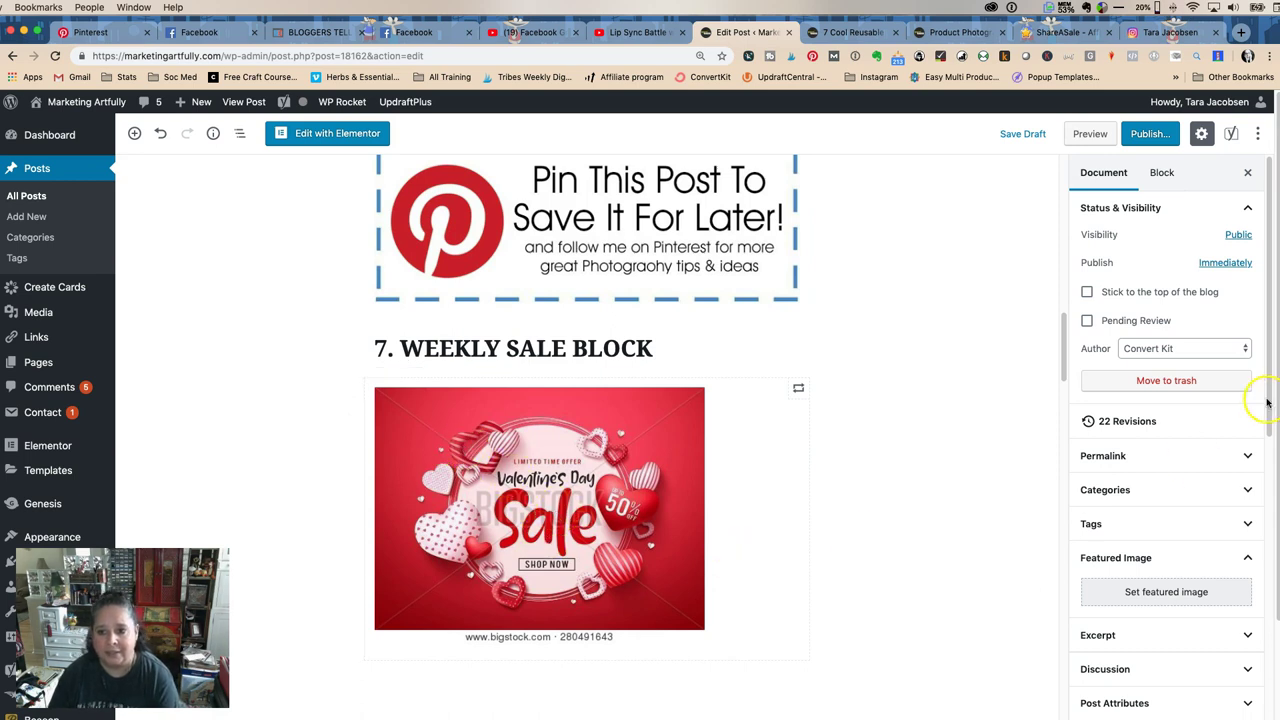
pyautogui.scroll(-10, 1189, 400)
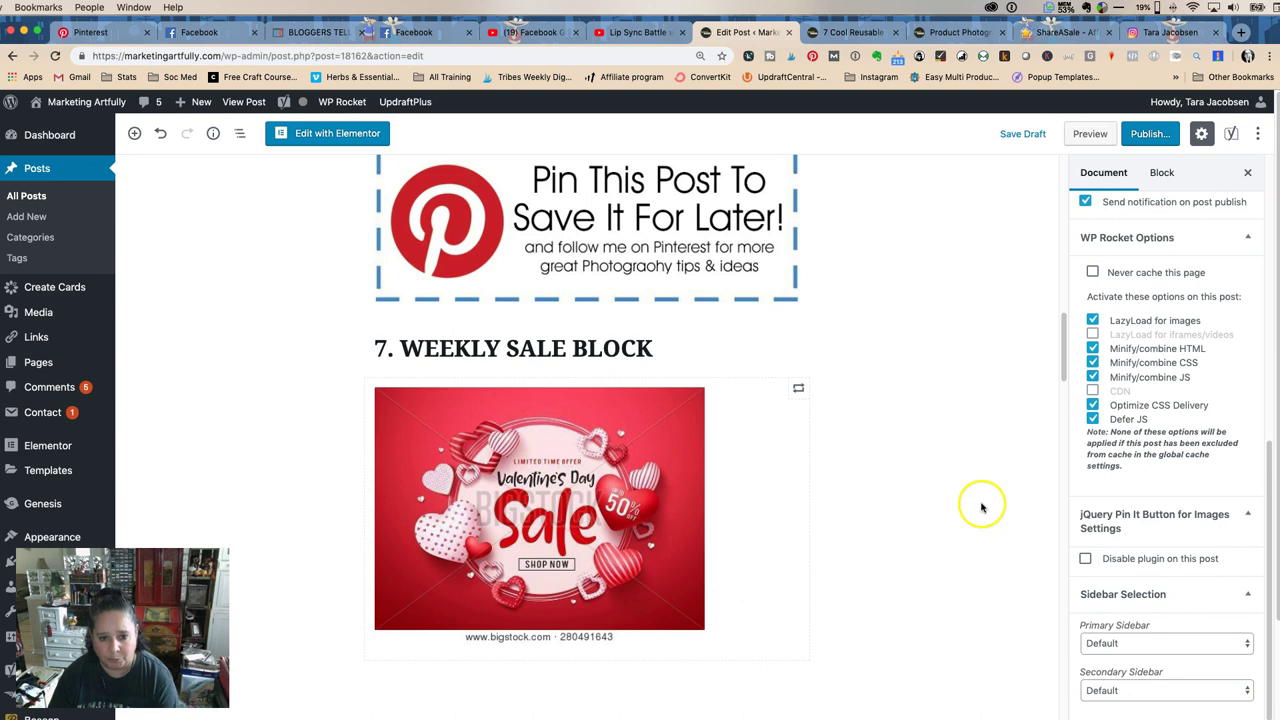
pyautogui.scroll(1, 720, 557)
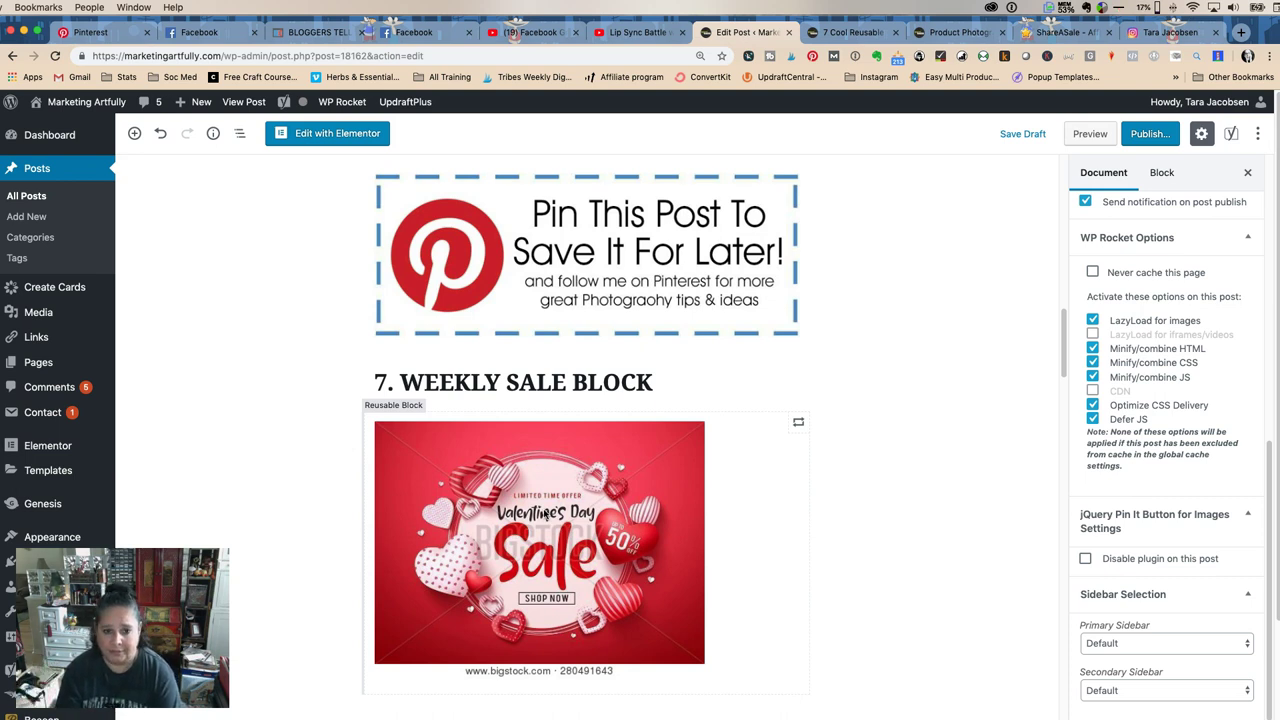
# Step: Deselect the Weekly Sale block and open the Reusable Blocks list from Settings > UAG
pyautogui.click(271, 432)
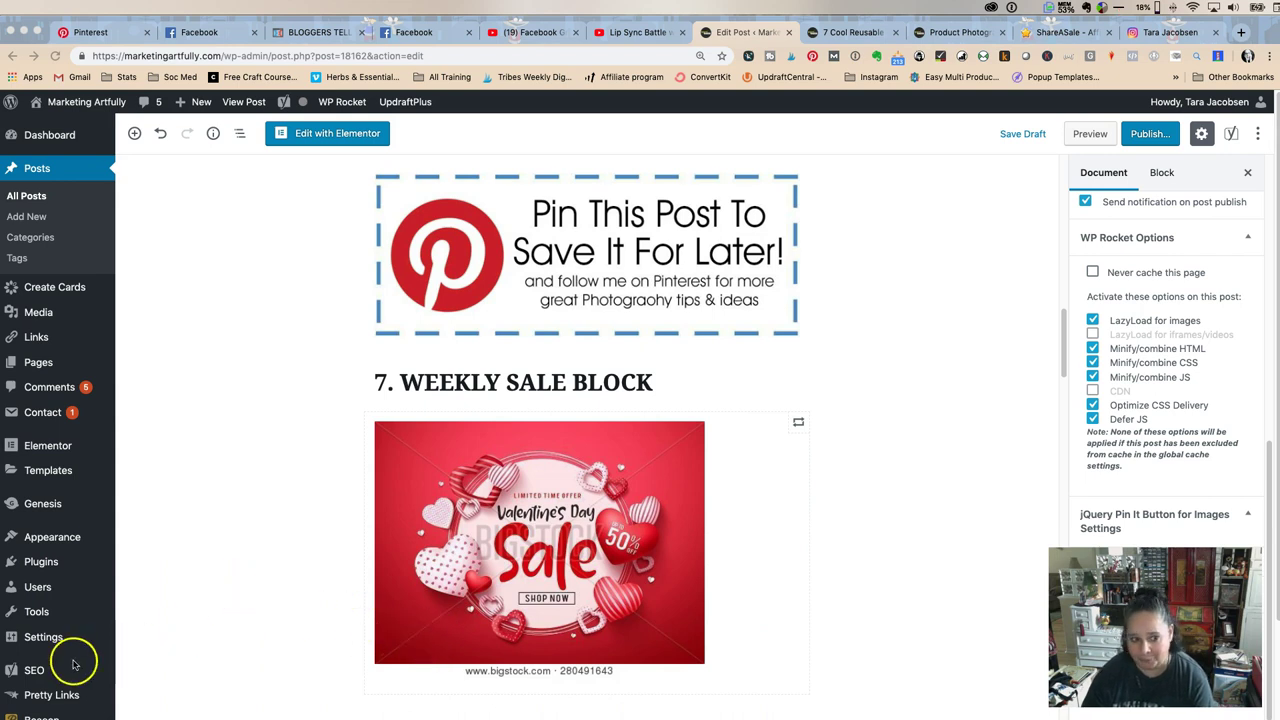
pyautogui.click(35, 640)
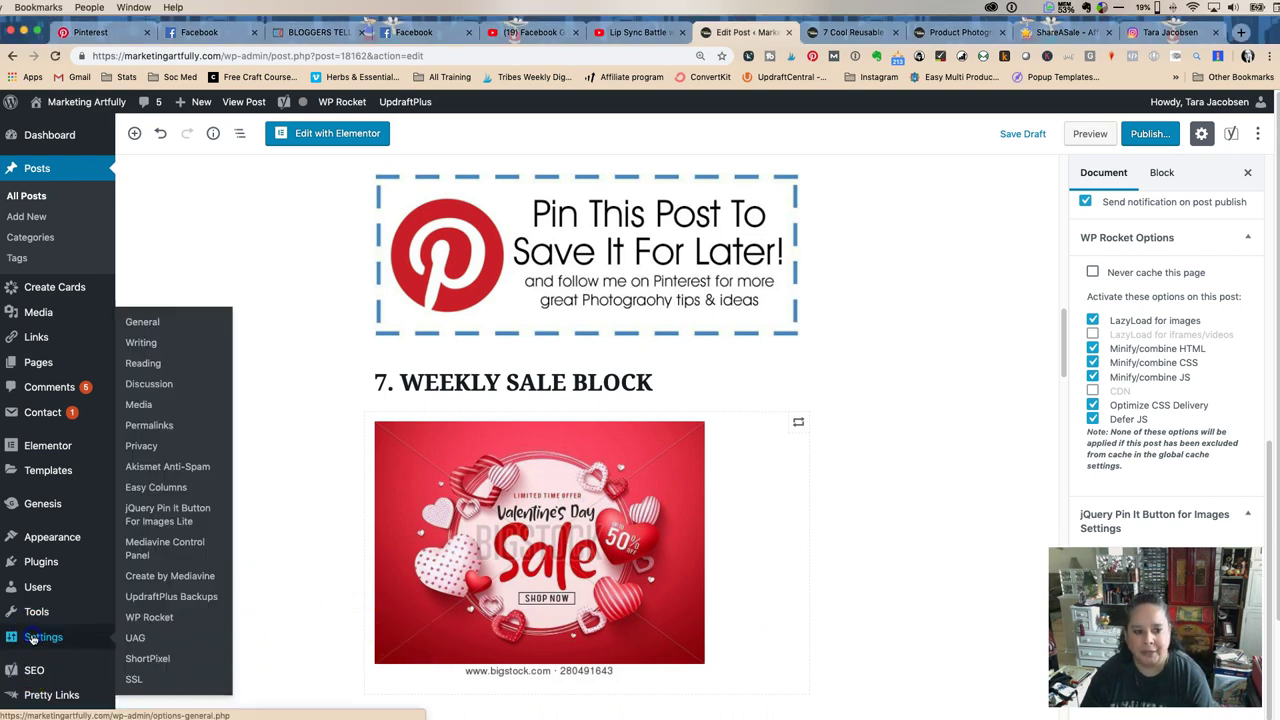
pyautogui.click(136, 640)
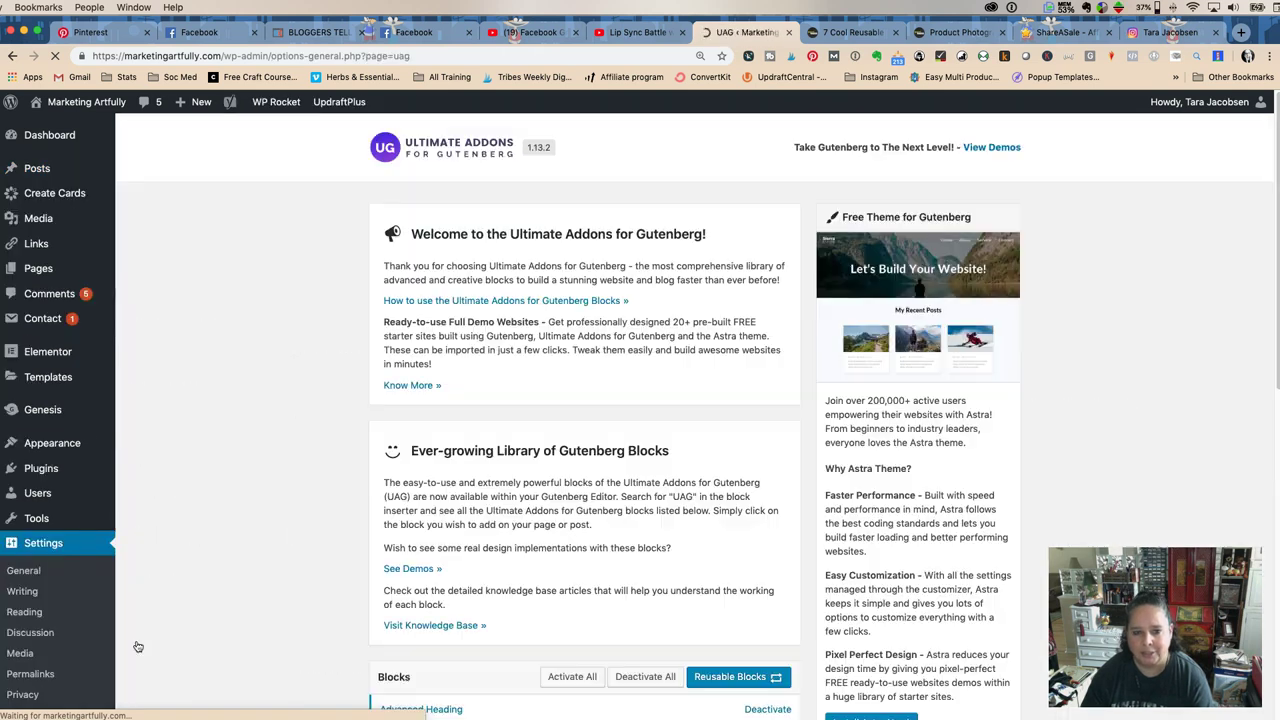
pyautogui.click(726, 680)
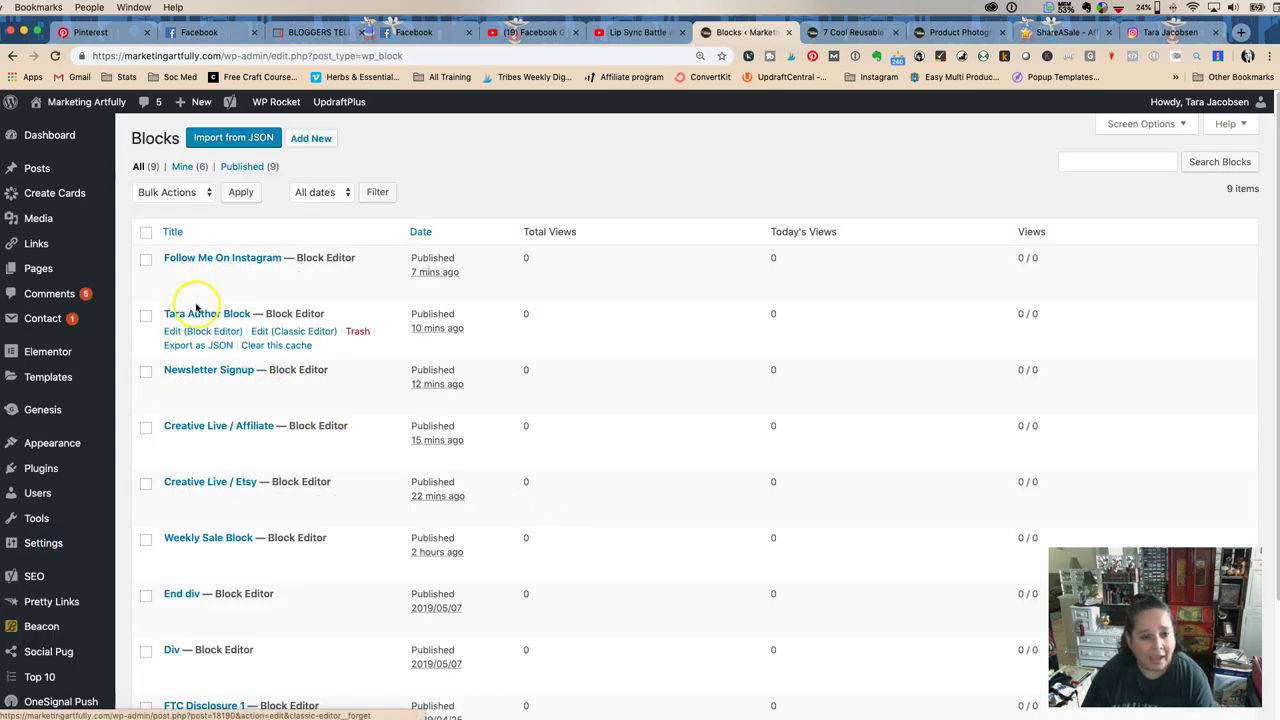
# Step: Open the Weekly Sale Block for editing and select its Valentine's Day Sale image
pyautogui.scroll(-1, 171, 425)
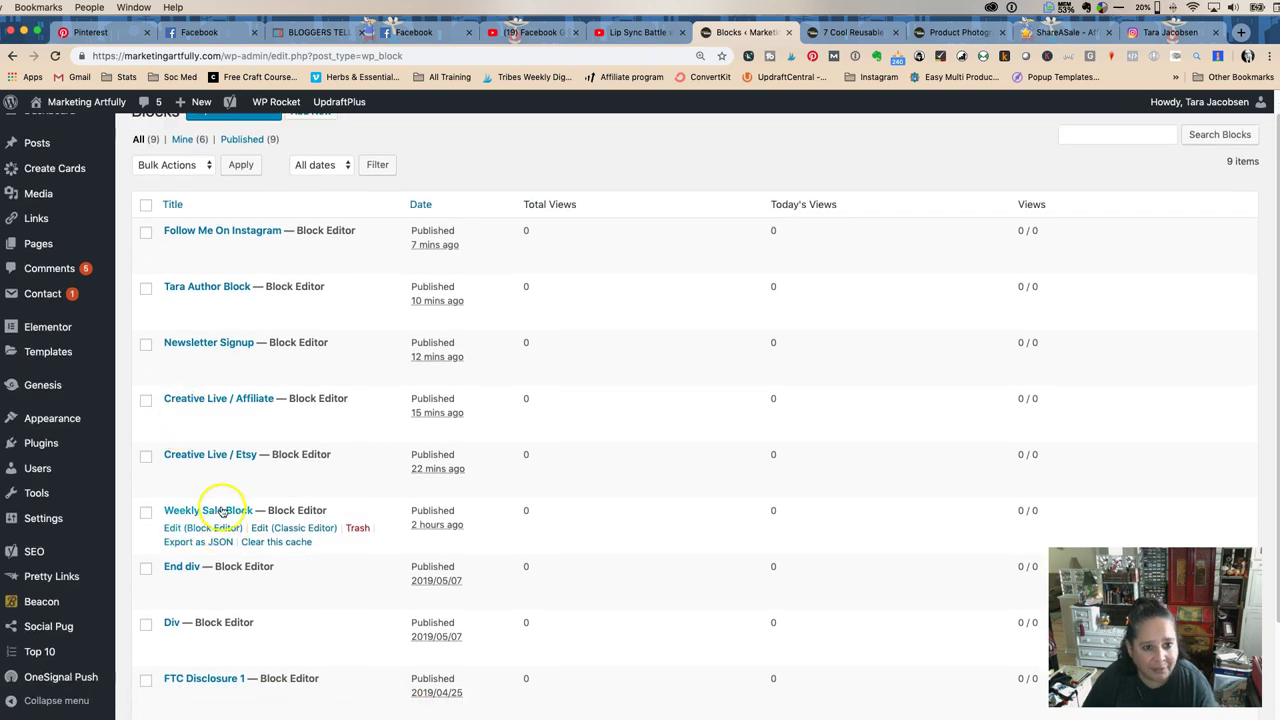
pyautogui.click(221, 512)
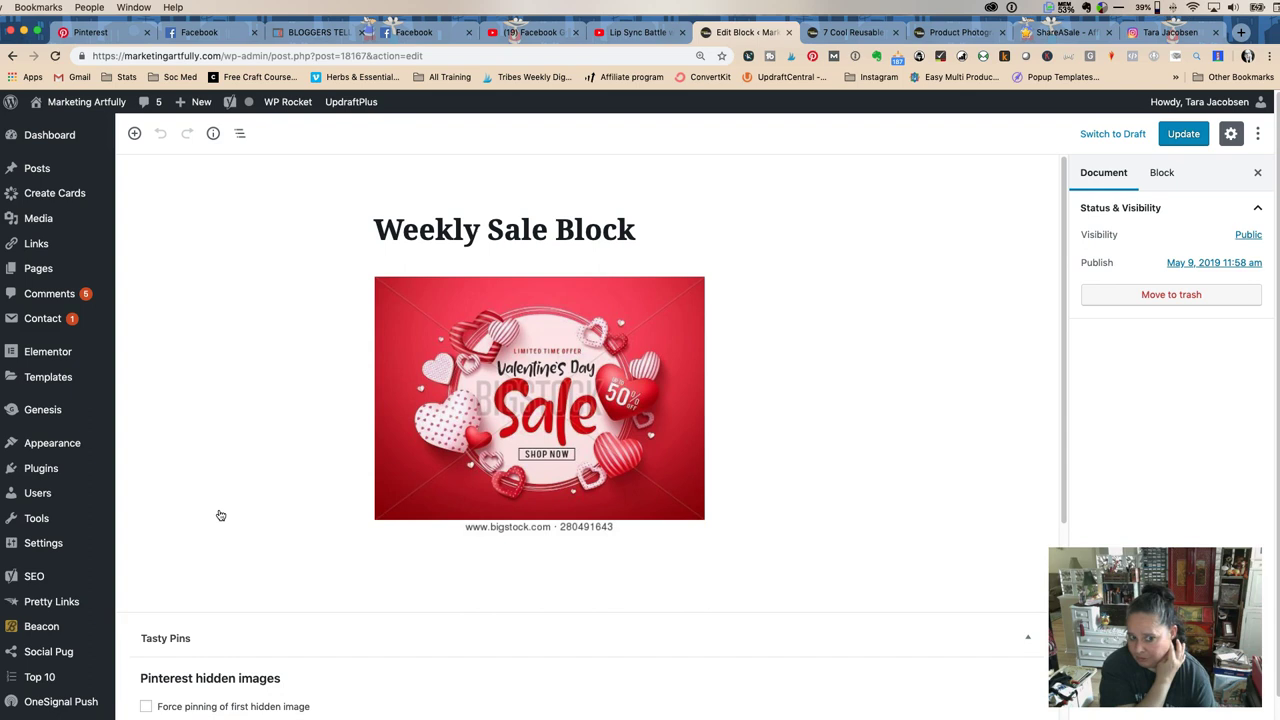
pyautogui.click(472, 395)
# Step: Open the media library to replace the image and choose the Spring Sale image
pyautogui.click(499, 369)
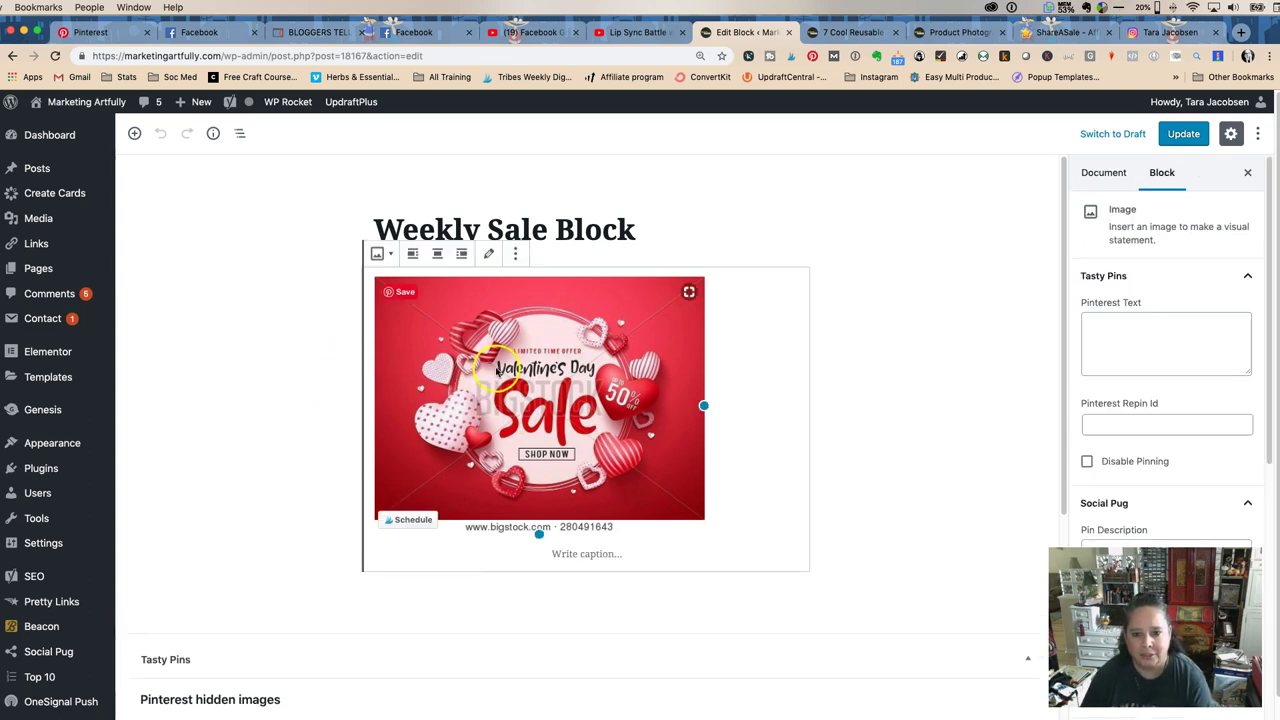
pyautogui.click(489, 253)
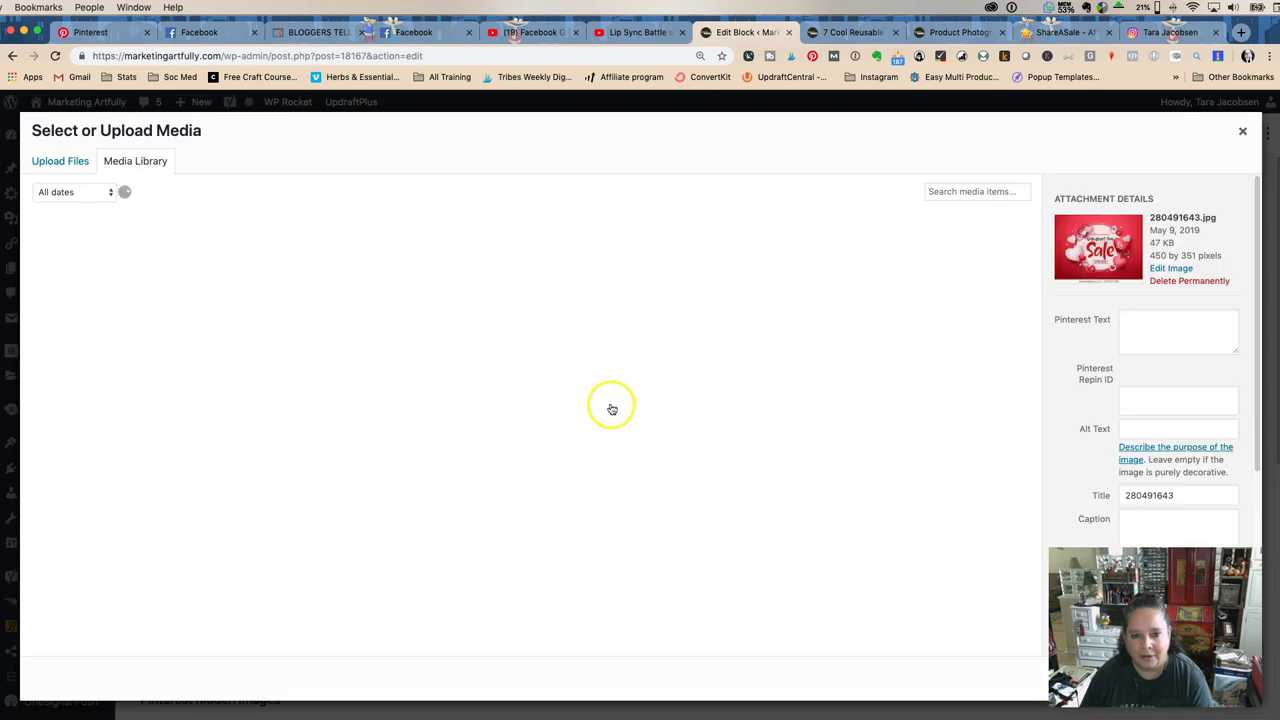
pyautogui.scroll(-5, 1065, 460)
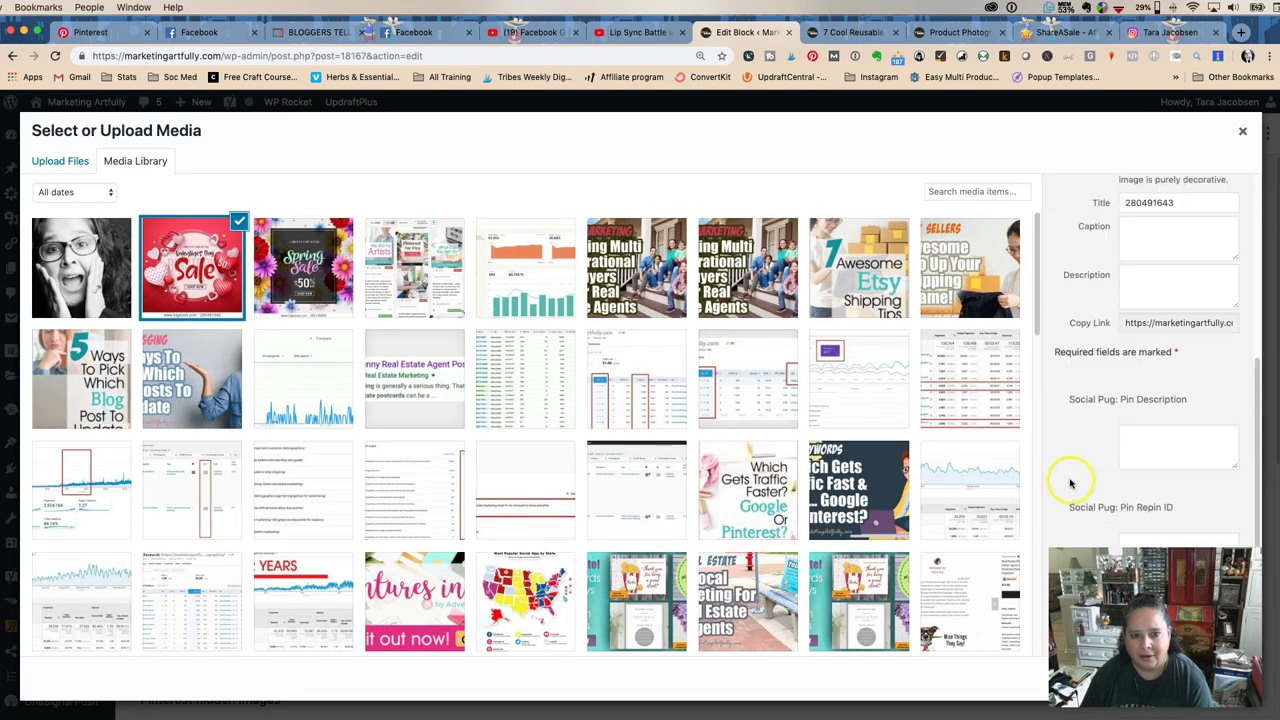
pyautogui.click(262, 280)
# Step: Review the Spring Sale image's attachment details and select its file address
pyautogui.click(1128, 444)
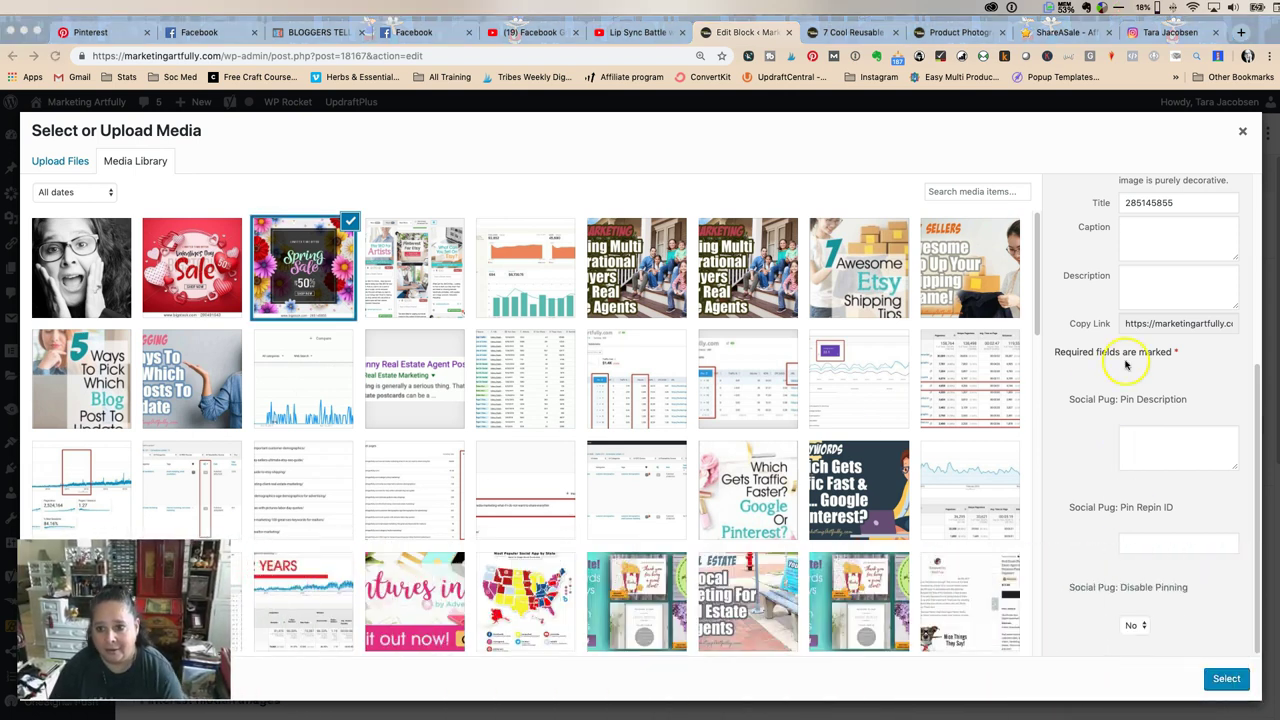
pyautogui.scroll(5, 1126, 366)
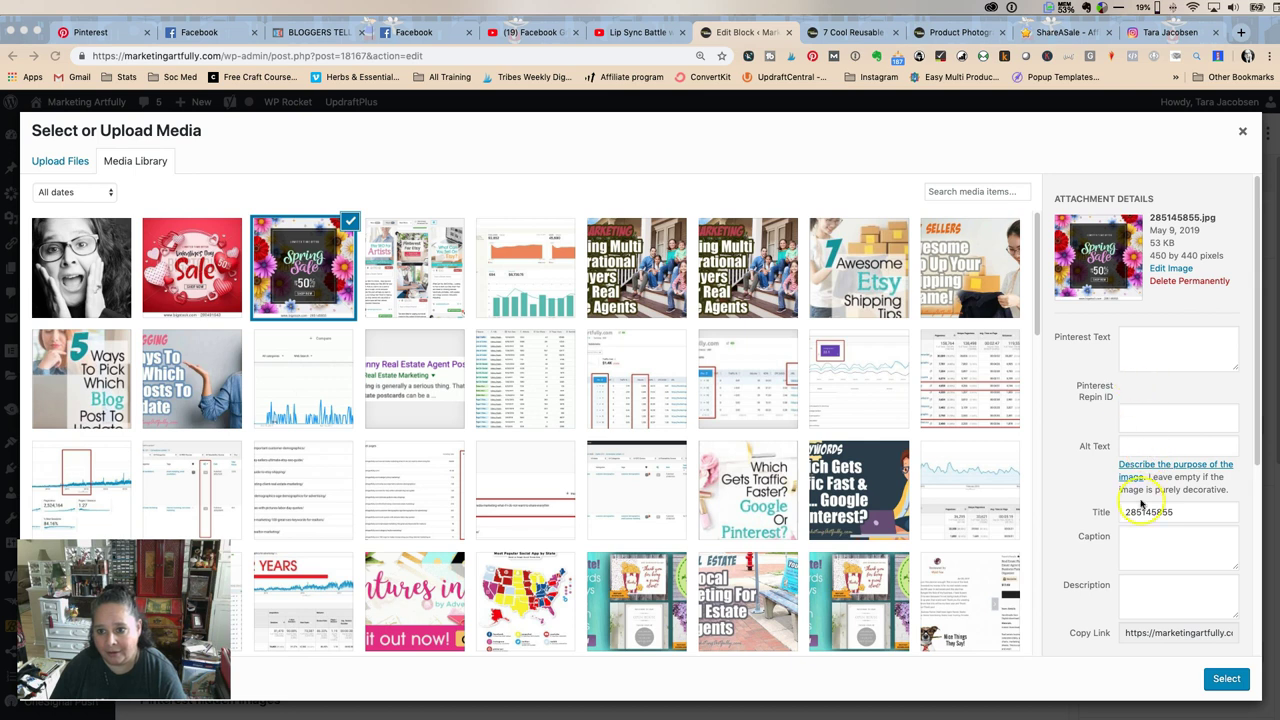
pyautogui.scroll(-3, 1141, 503)
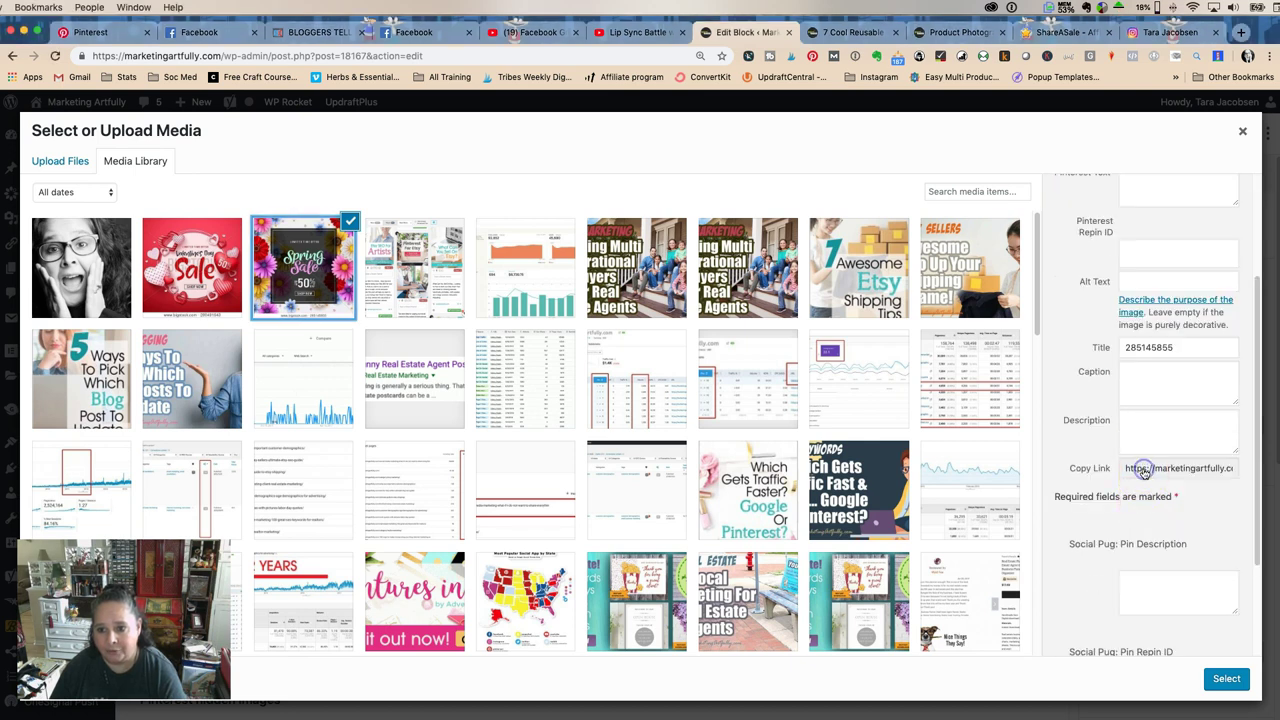
pyautogui.scroll(3, 1152, 470)
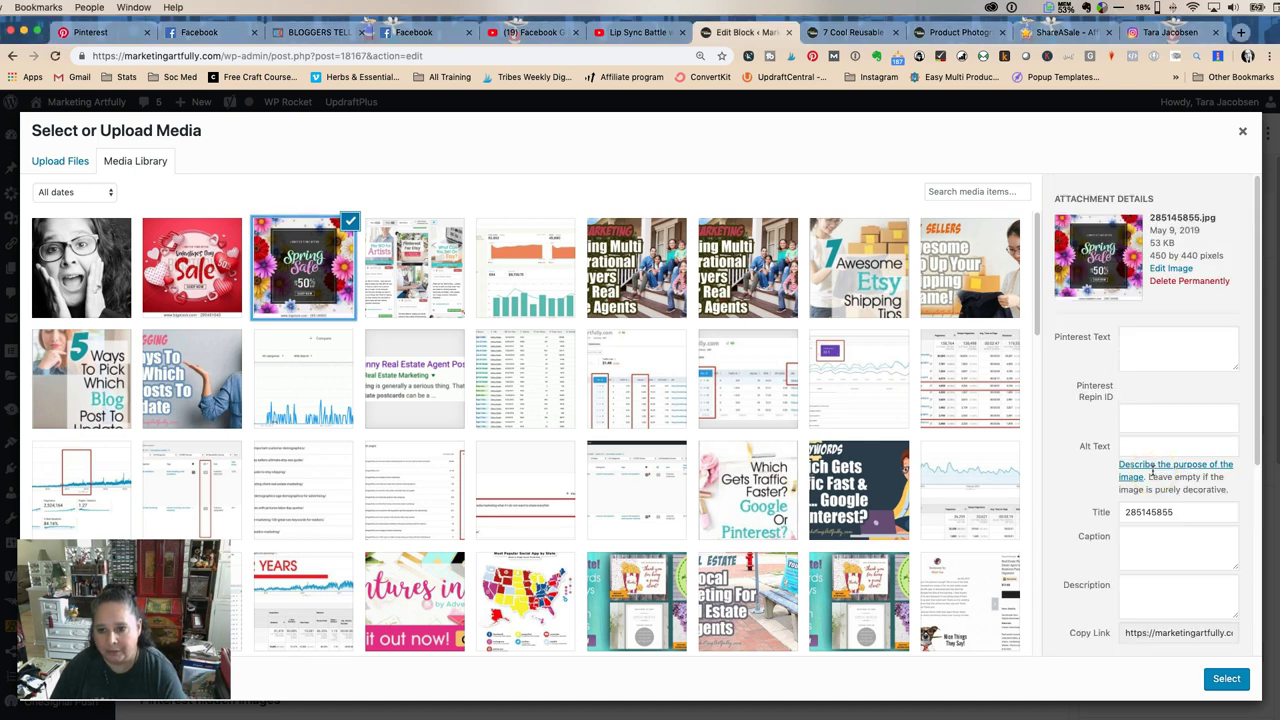
pyautogui.scroll(-5, 1152, 470)
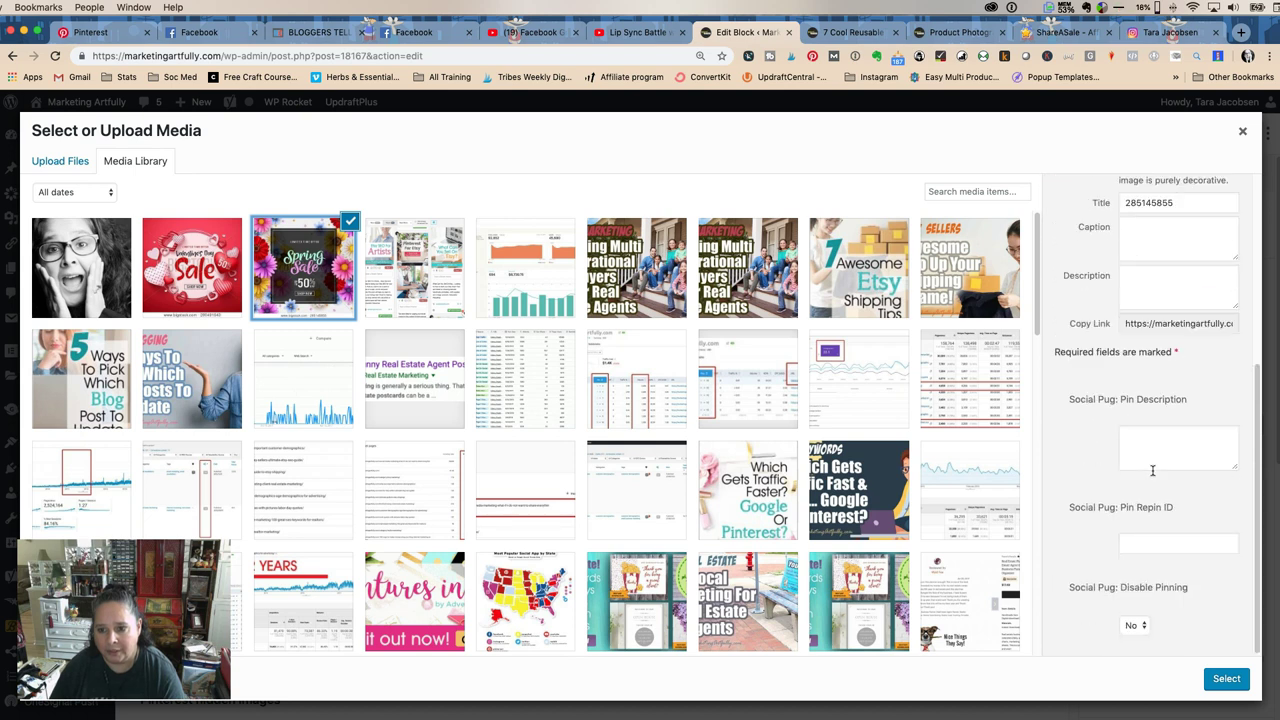
pyautogui.scroll(3, 1152, 470)
pyautogui.click(1141, 466)
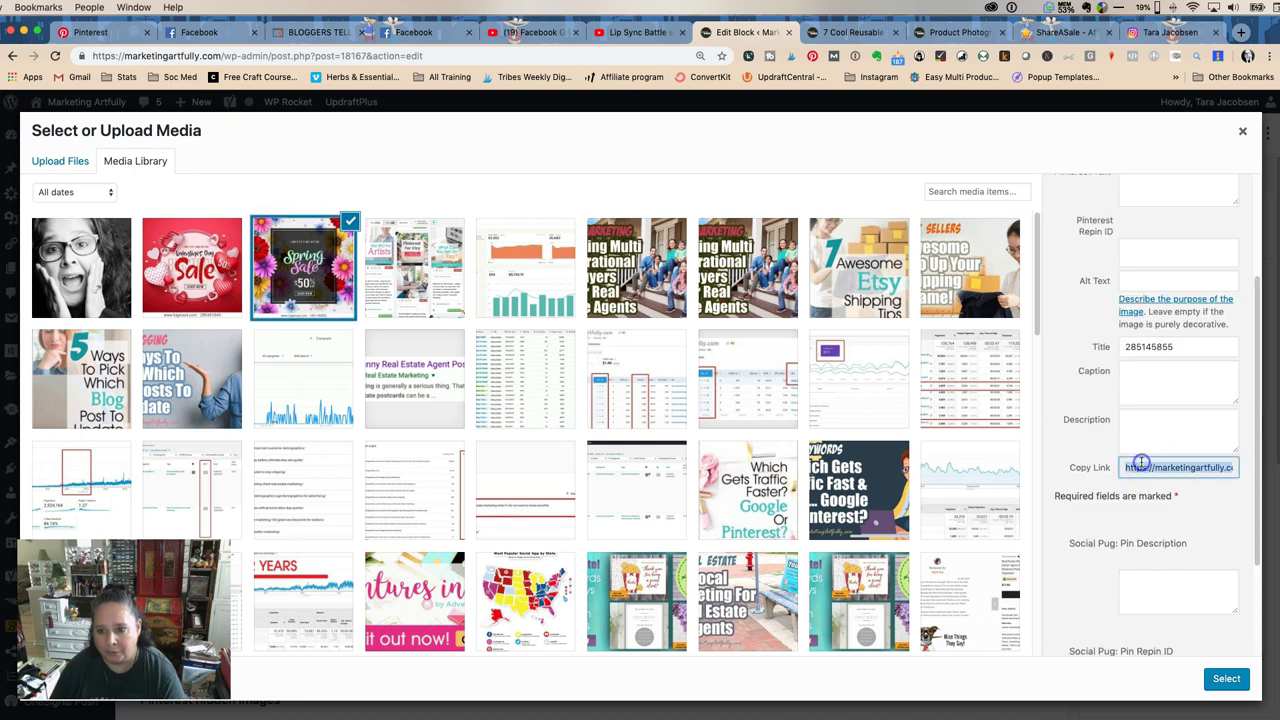
# Step: Check the post preview address, then insert the Spring Sale image into the Weekly Sale Block
pyautogui.click(845, 32)
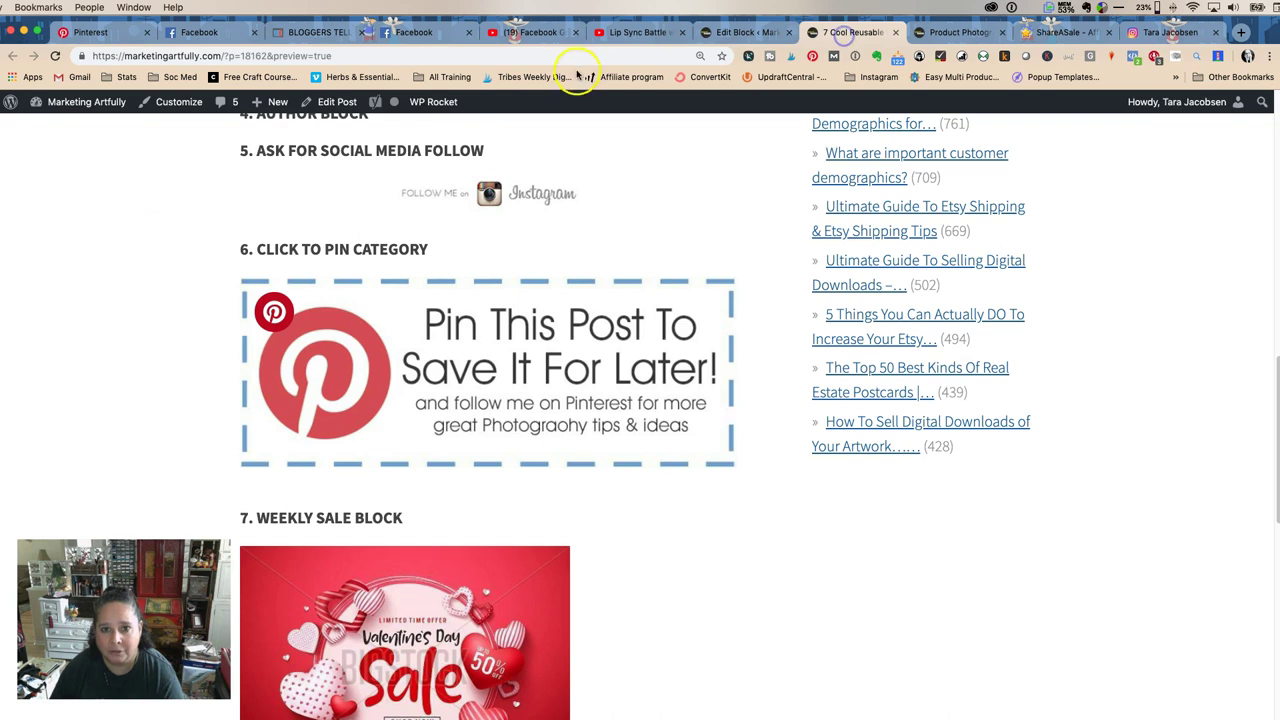
pyautogui.click(580, 60)
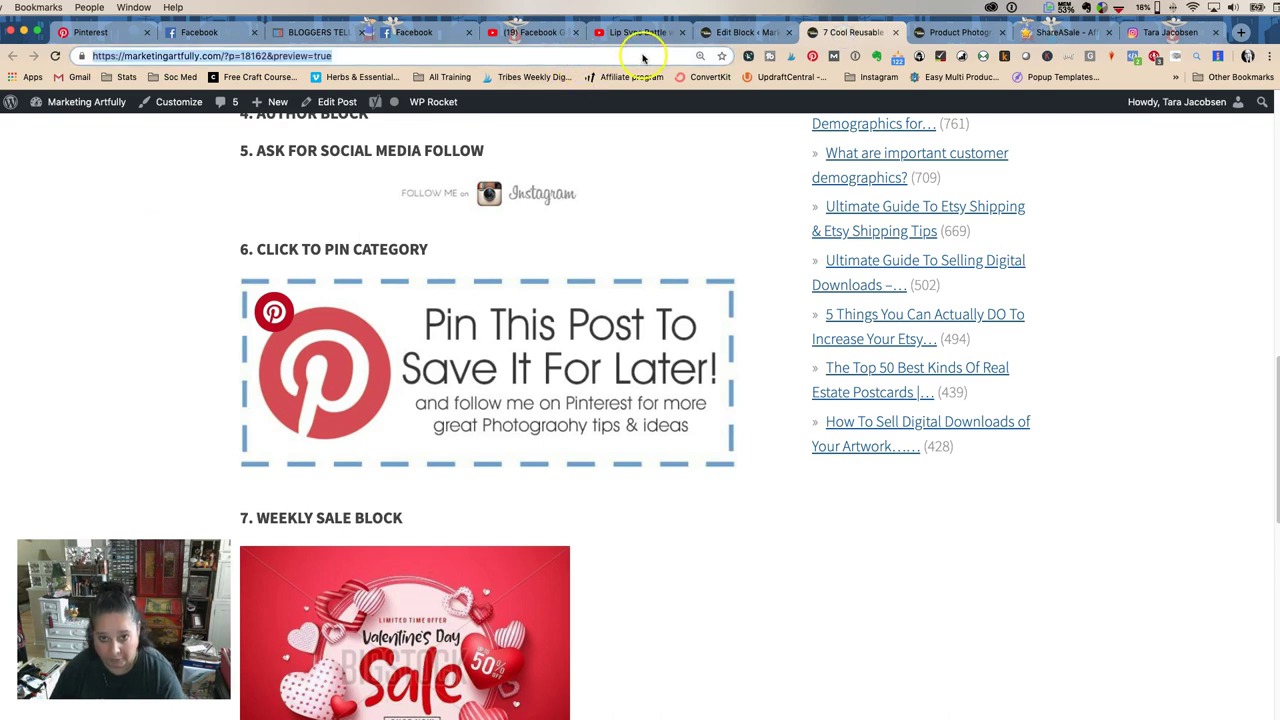
pyautogui.click(738, 32)
pyautogui.click(1167, 470)
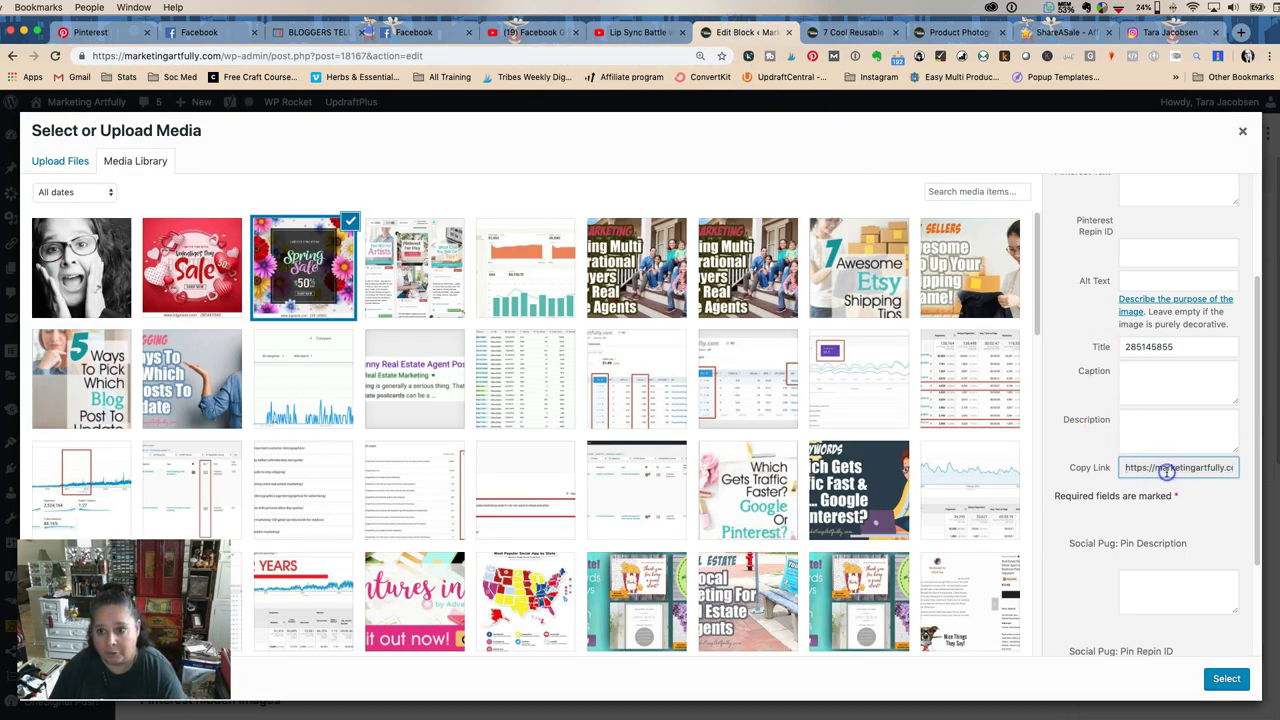
pyautogui.scroll(2, 1165, 473)
pyautogui.scroll(2, 1164, 473)
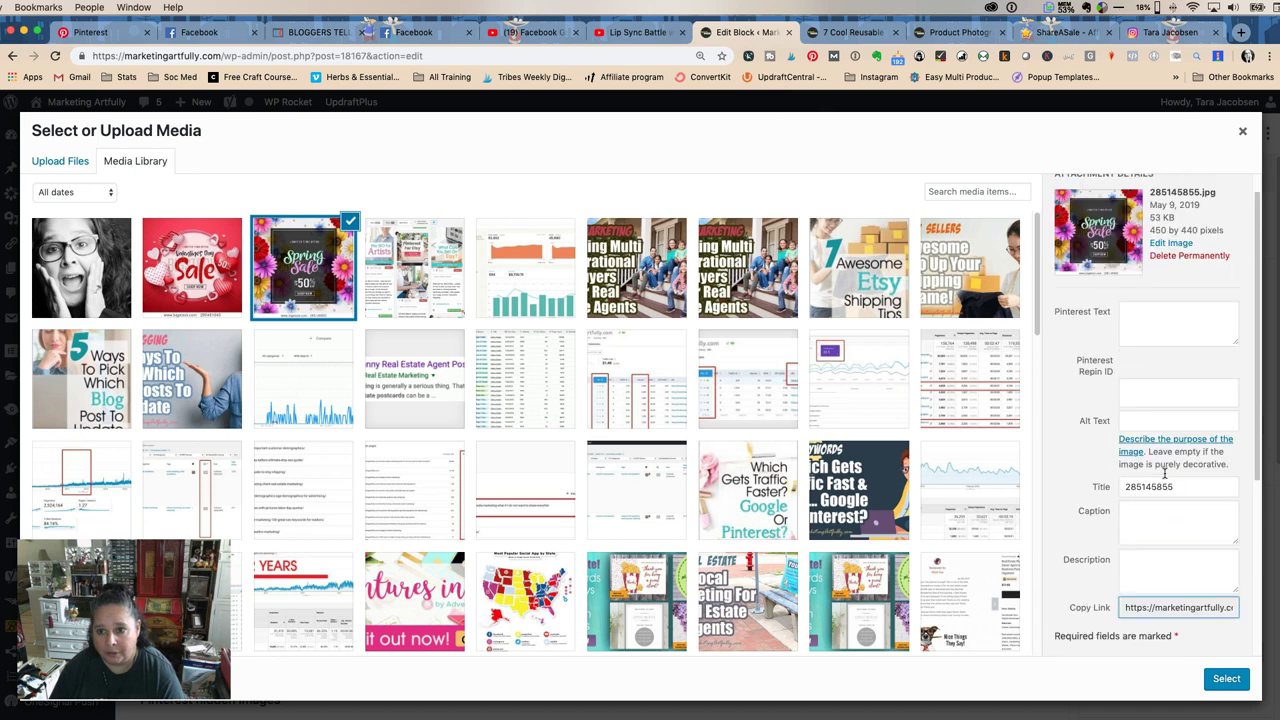
pyautogui.click(1217, 682)
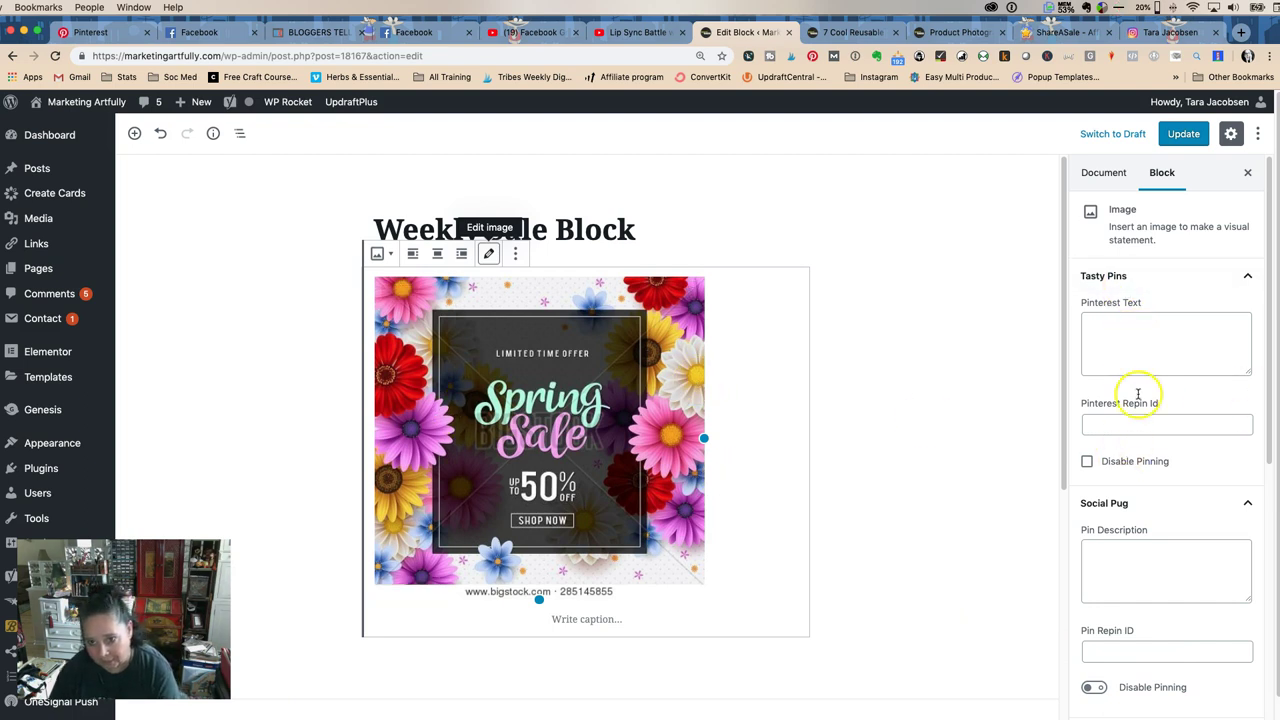
# Step: Set the Spring Sale image's Link To option to Custom URL and paste a link address
pyautogui.scroll(-5, 1133, 540)
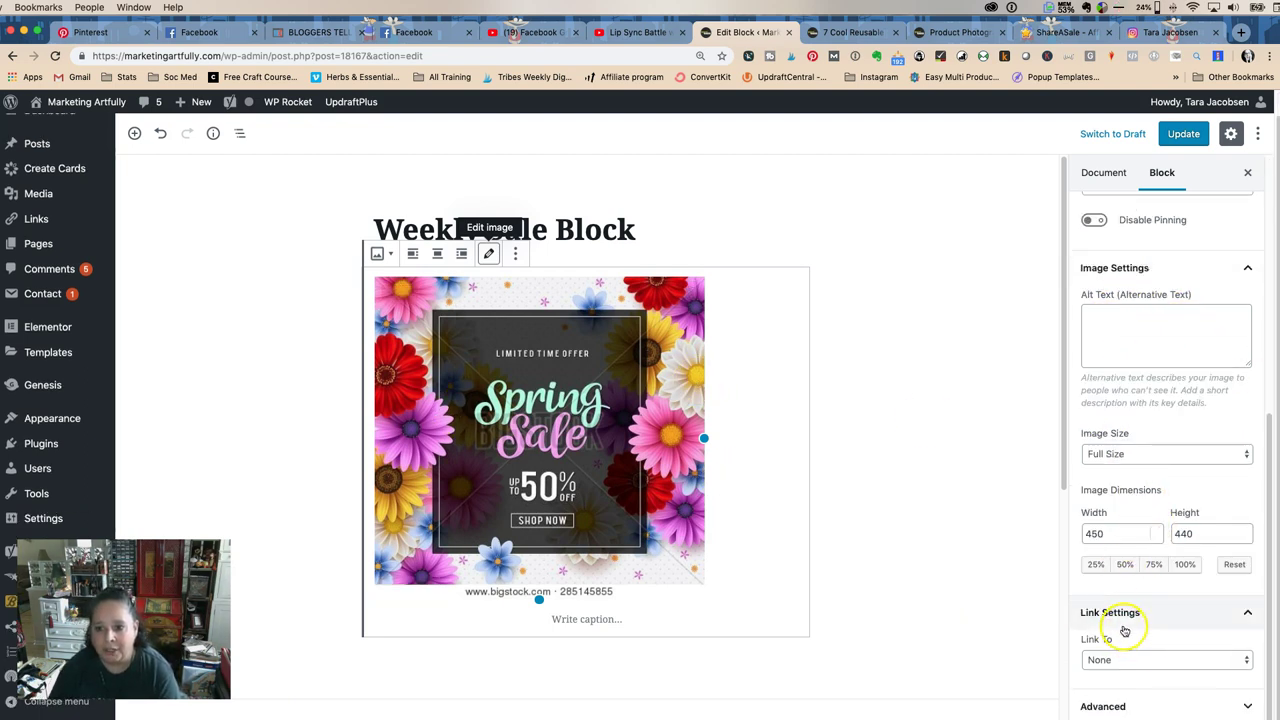
pyautogui.click(1130, 659)
pyautogui.click(1120, 698)
pyautogui.scroll(-2, 1128, 565)
pyautogui.click(1126, 584)
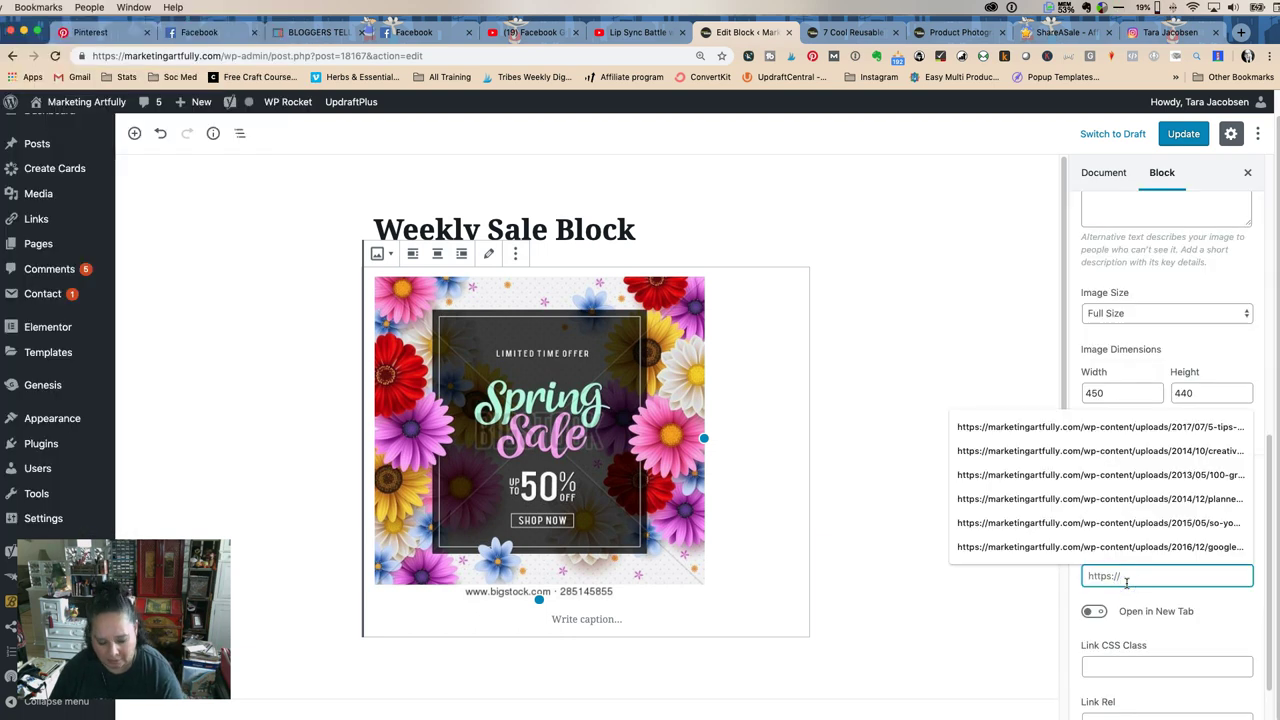
pyautogui.press('super+v')
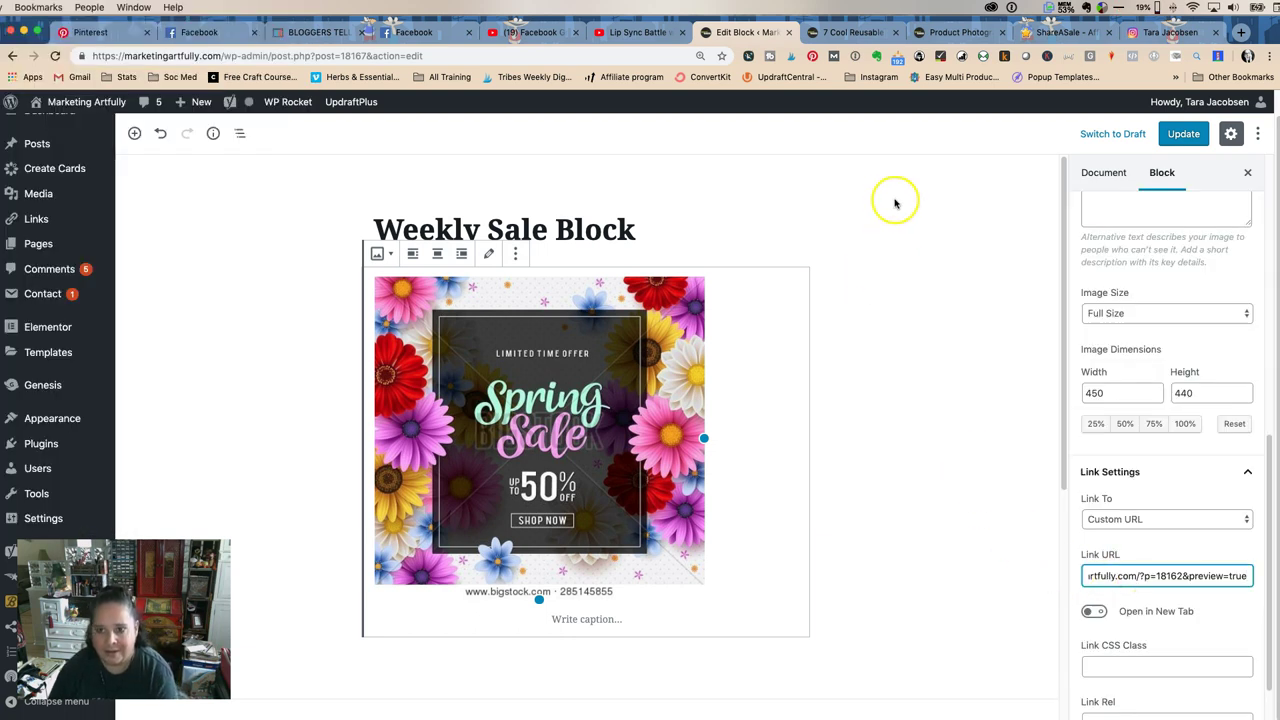
# Step: Copy the creativelive getting-started-on-etsy course page address from the ShareASale Etsy banner
pyautogui.tripleClick(1128, 578)
pyautogui.click(1062, 32)
pyautogui.click(700, 248)
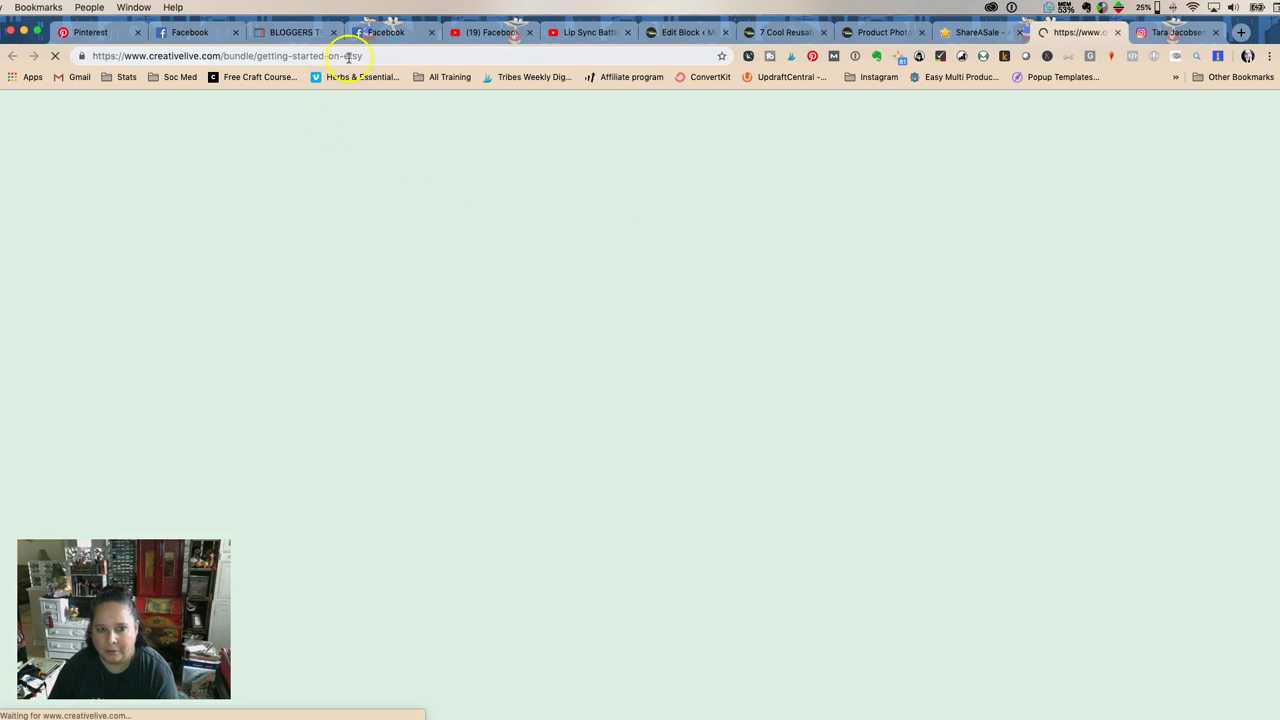
pyautogui.click(349, 56)
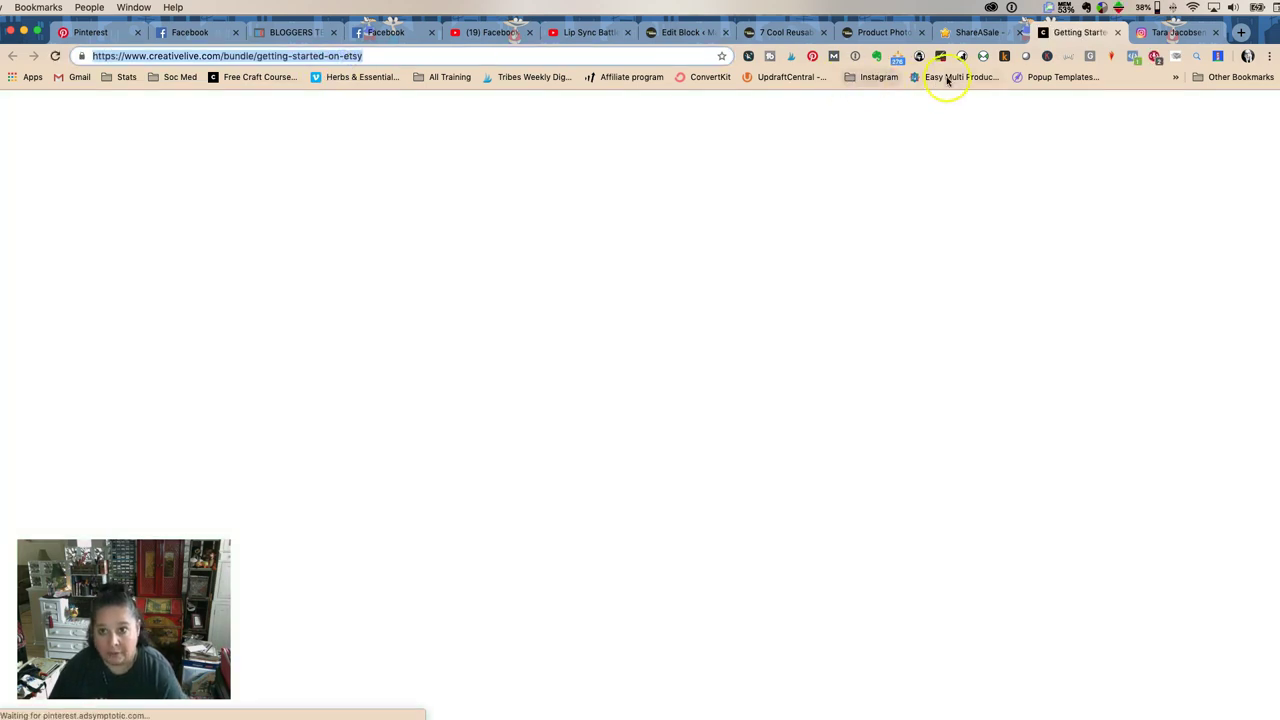
pyautogui.click(1117, 33)
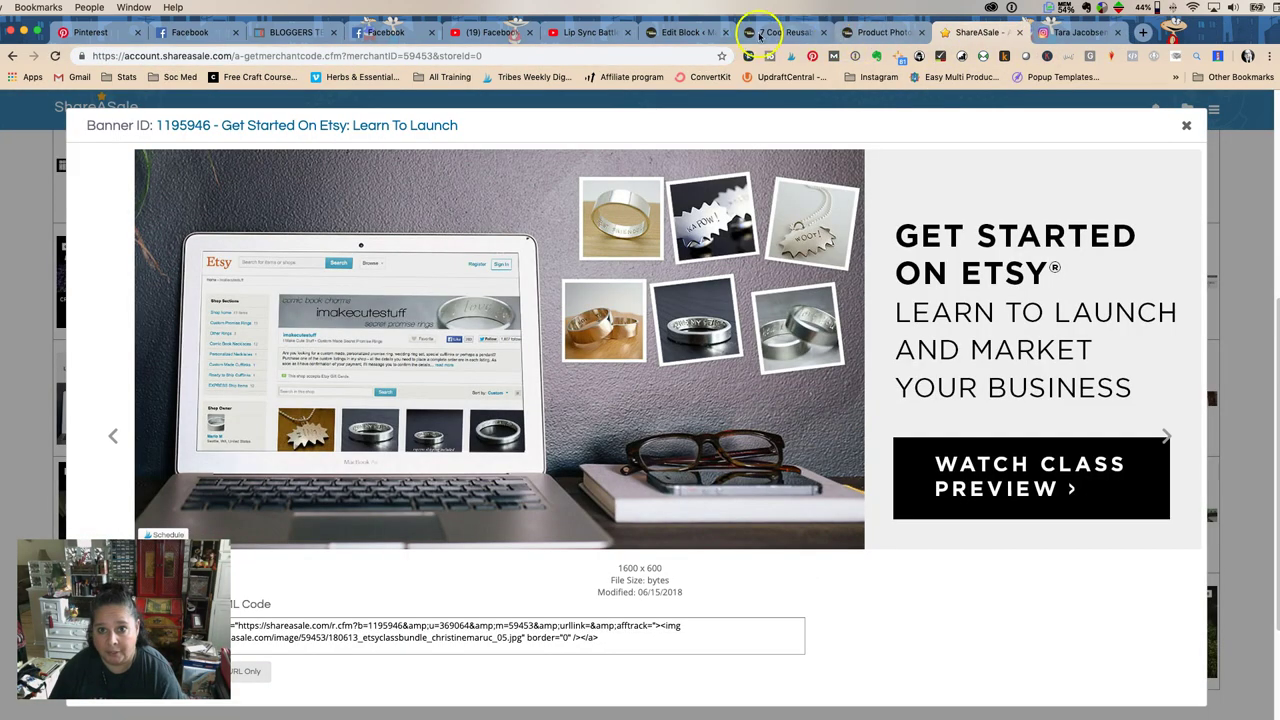
pyautogui.click(785, 32)
pyautogui.click(675, 32)
# Step: Replace the link with the creativelive course URL, enable Open in New Tab, and update the block
pyautogui.tripleClick(1100, 574)
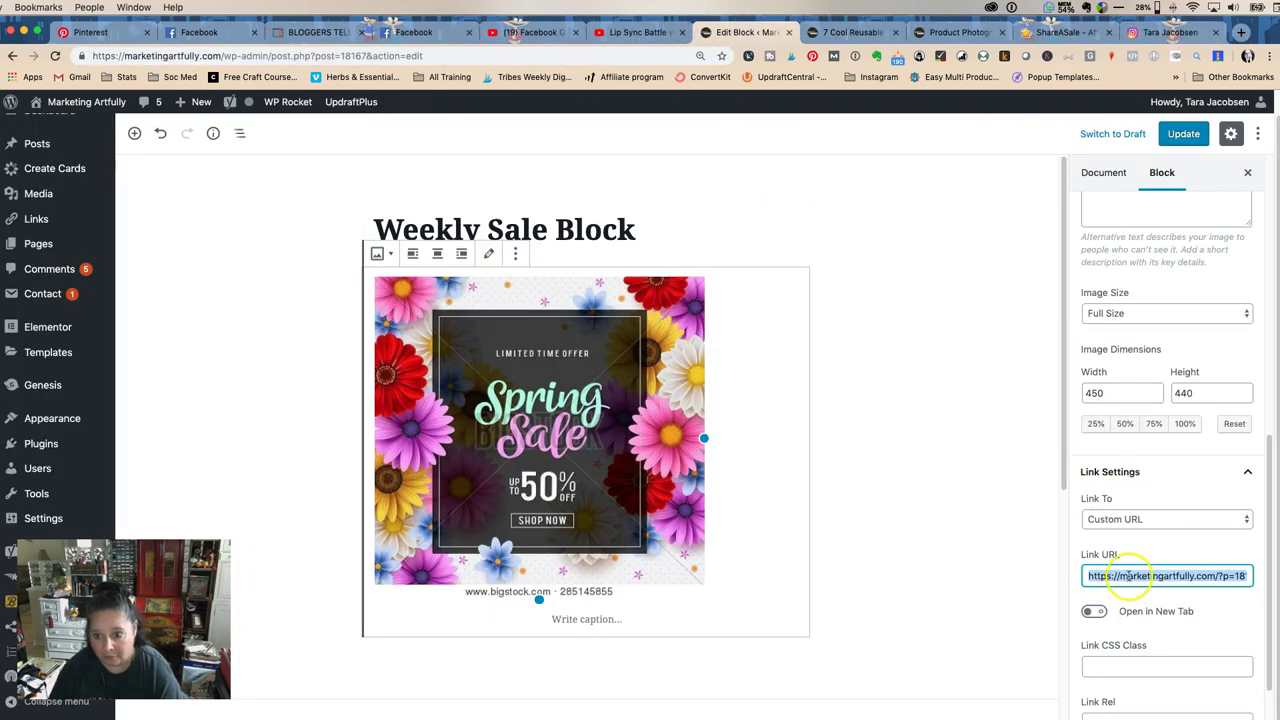
pyautogui.press('super+v')
pyautogui.click(1094, 611)
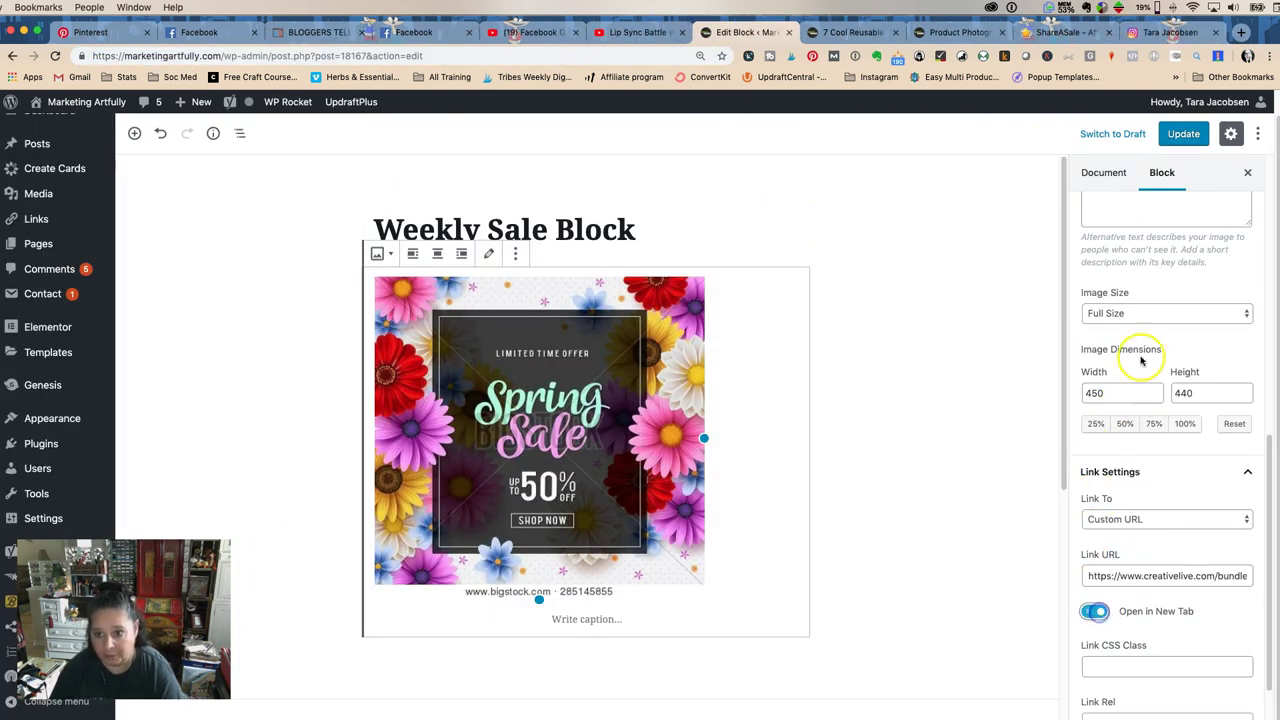
pyautogui.click(1179, 136)
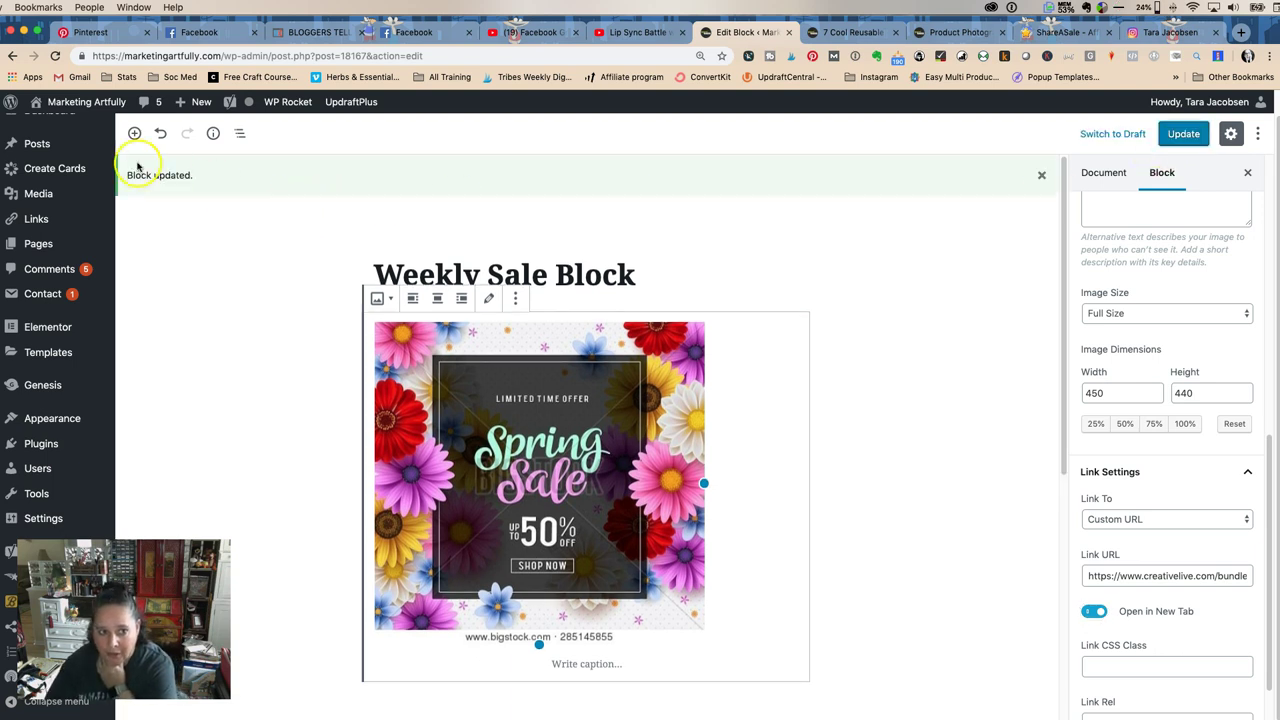
# Step: Open the '7 Cool Reusable Gutenberg Block Ideas For Bloggers' post from All Posts and preview it
pyautogui.click(33, 142)
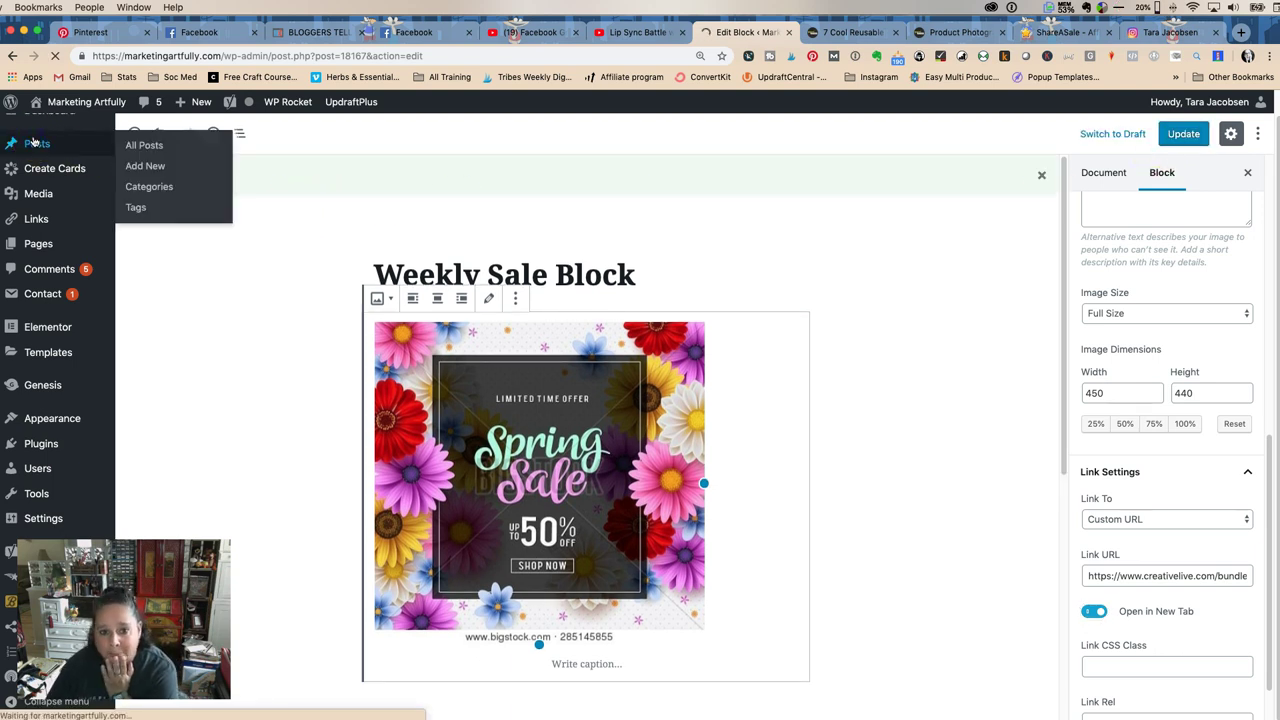
pyautogui.click(40, 169)
pyautogui.click(195, 294)
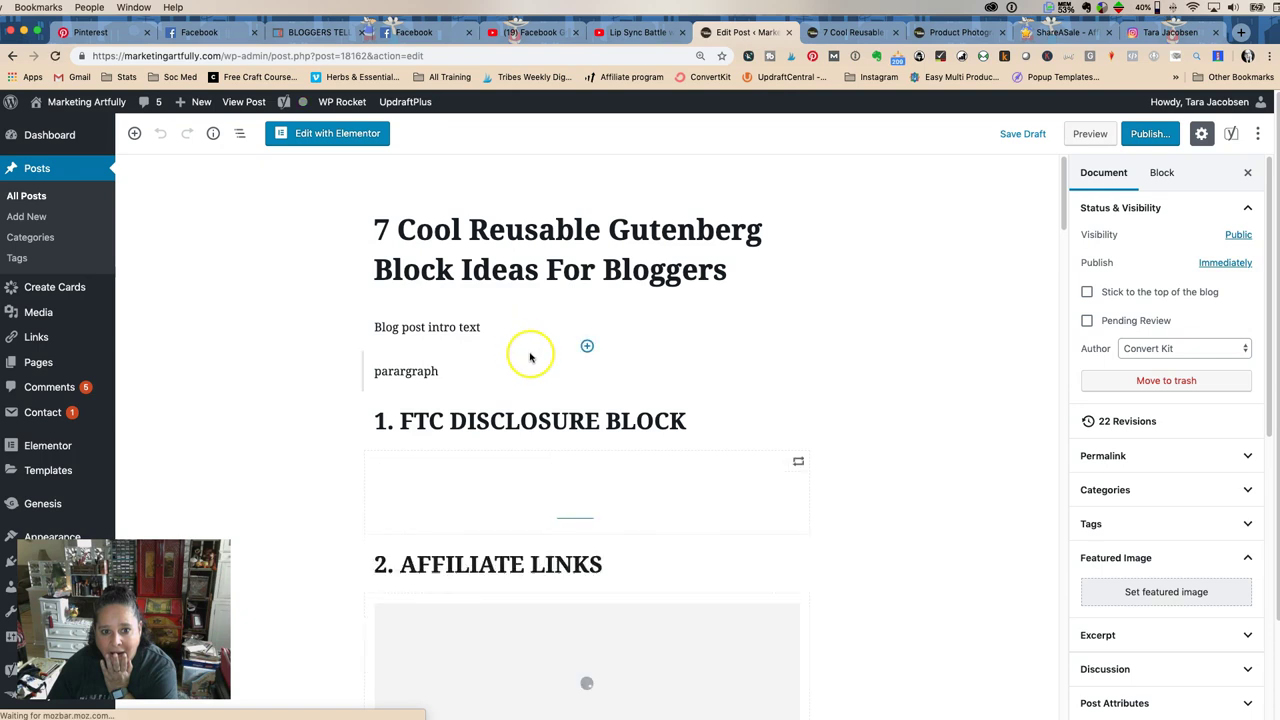
pyautogui.scroll(-10, 529, 350)
pyautogui.scroll(-10, 530, 350)
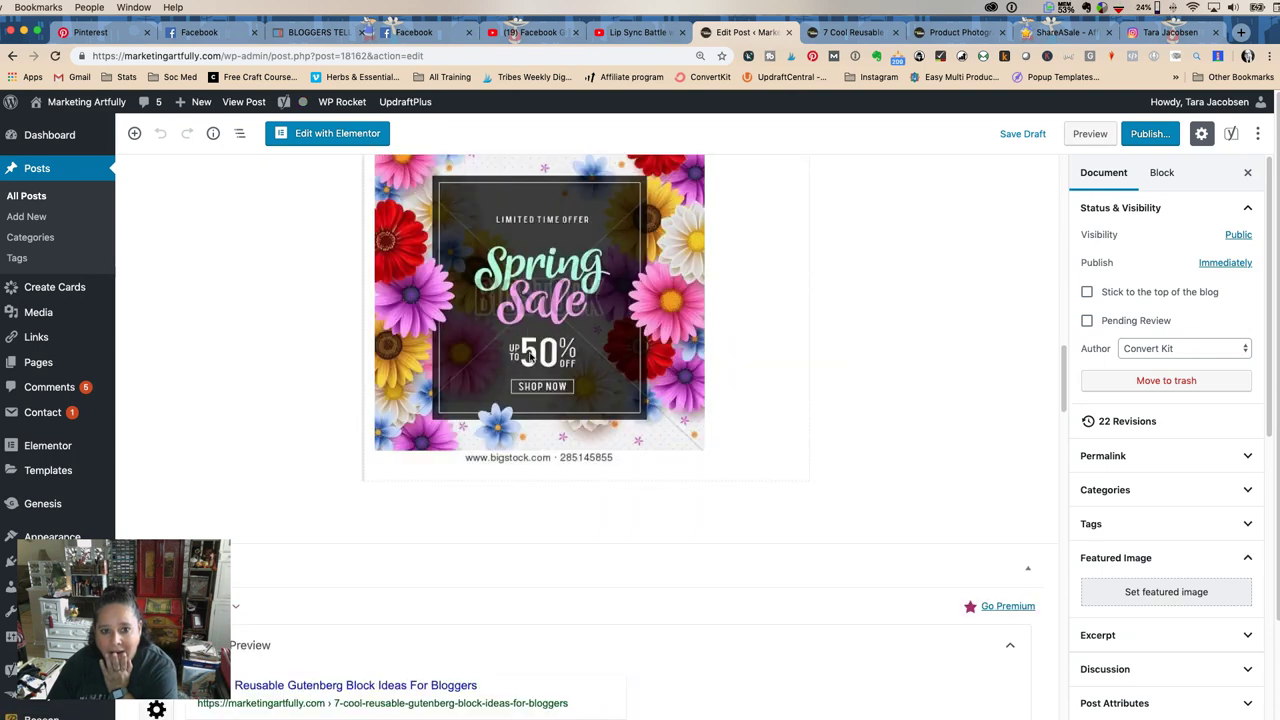
pyautogui.click(530, 310)
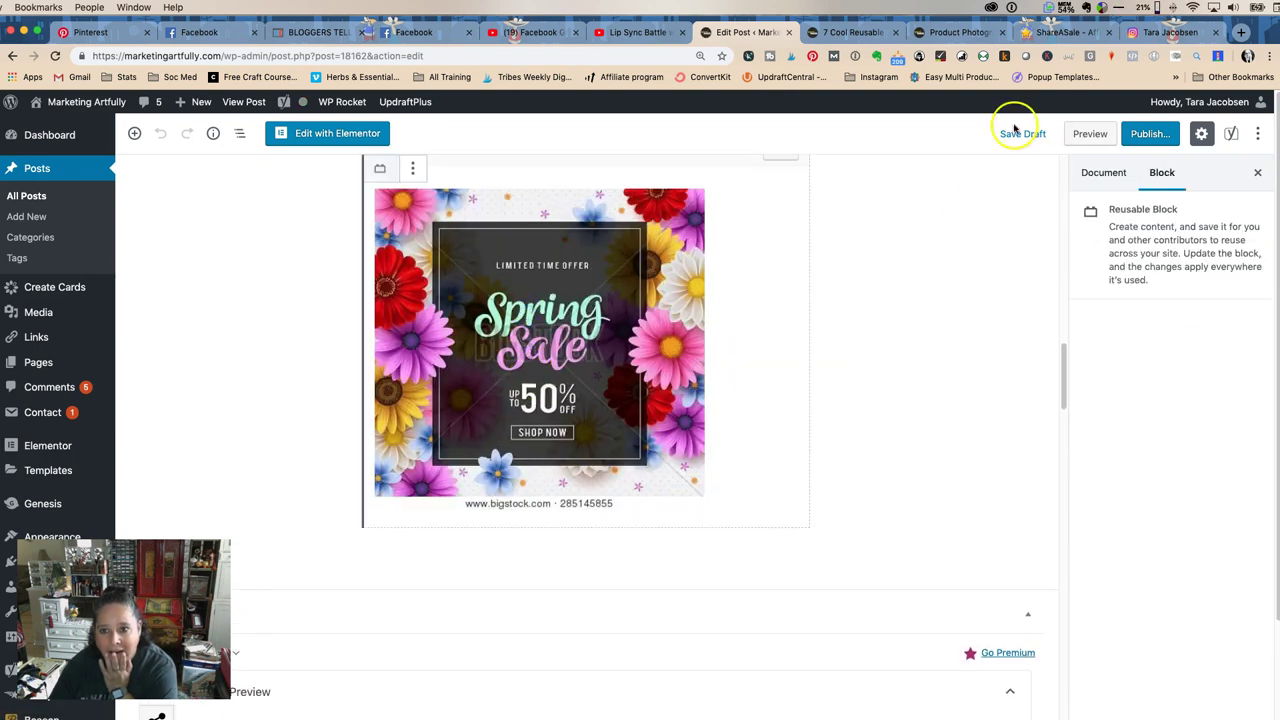
pyautogui.click(1088, 134)
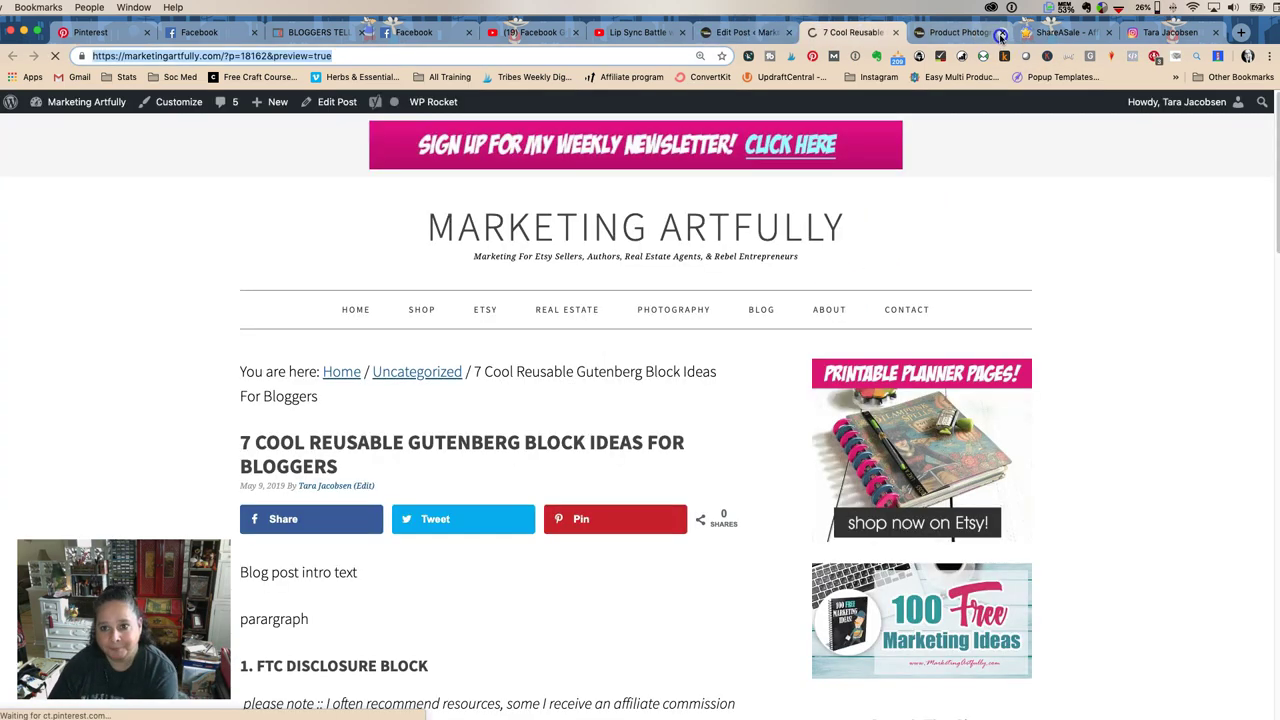
pyautogui.scroll(-15, 535, 230)
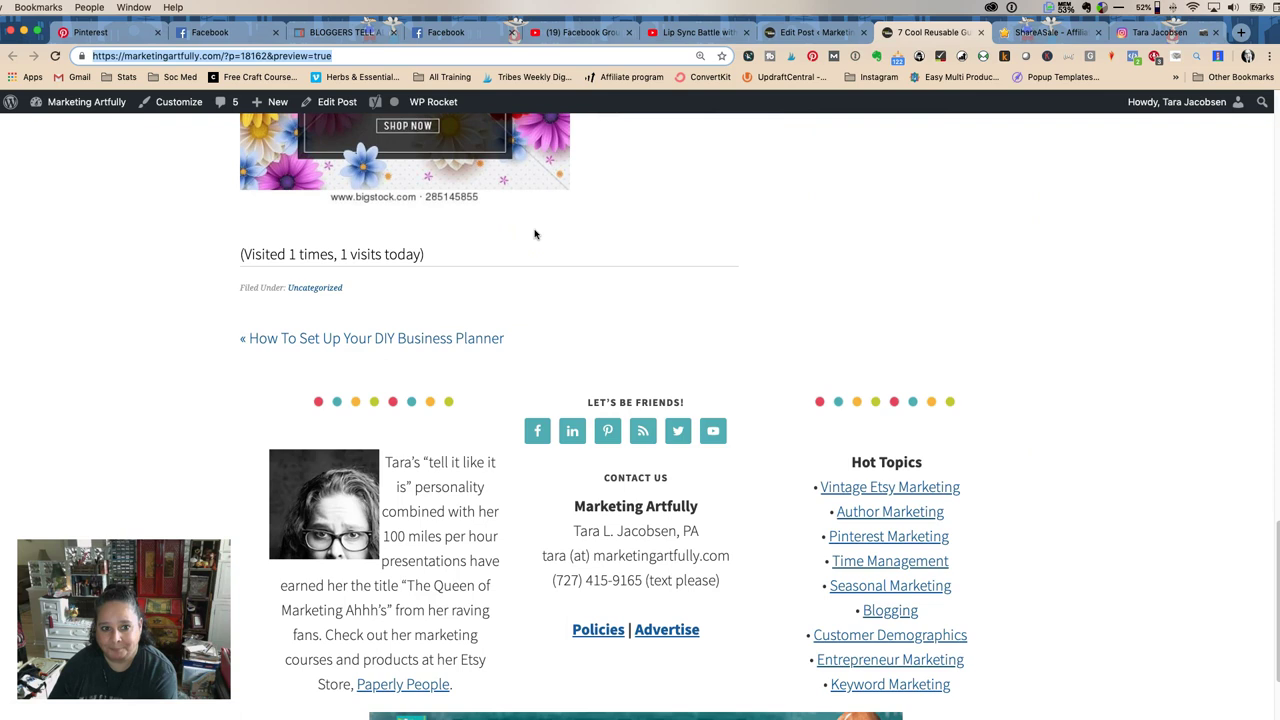
pyautogui.scroll(3, 535, 234)
pyautogui.click(480, 215)
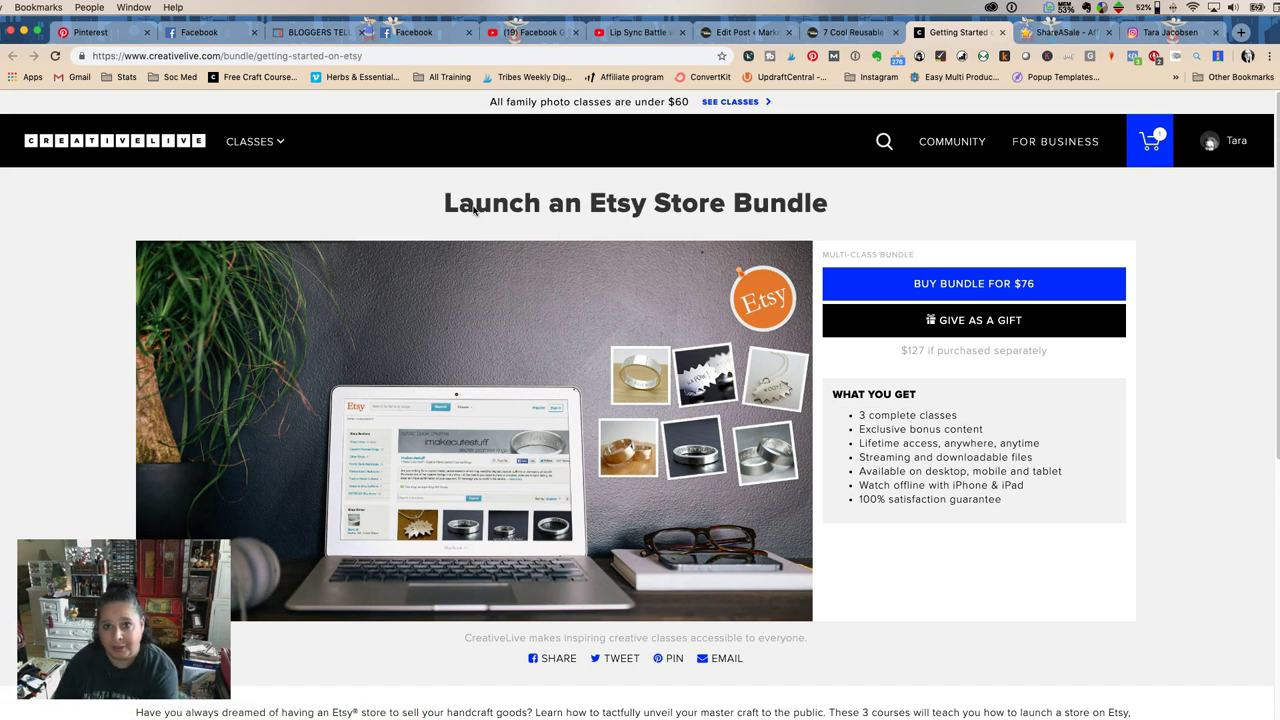
pyautogui.click(1001, 33)
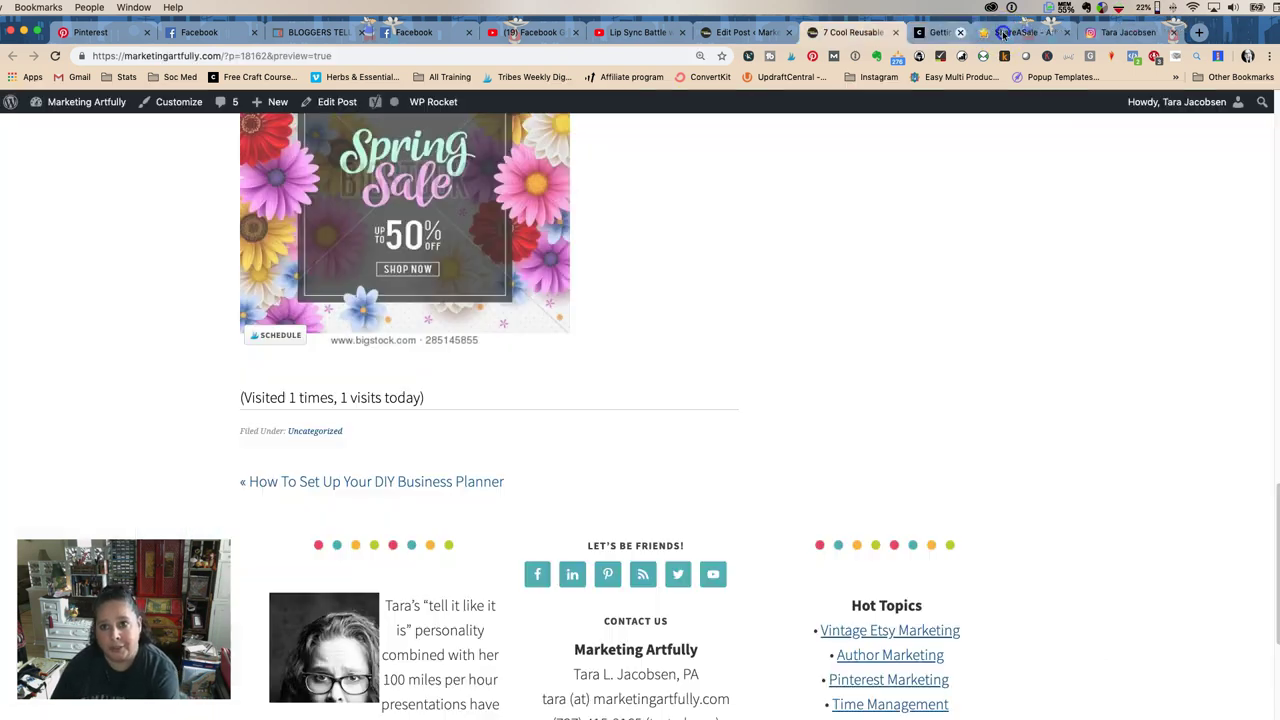
pyautogui.scroll(2, 877, 295)
pyautogui.scroll(2, 877, 295)
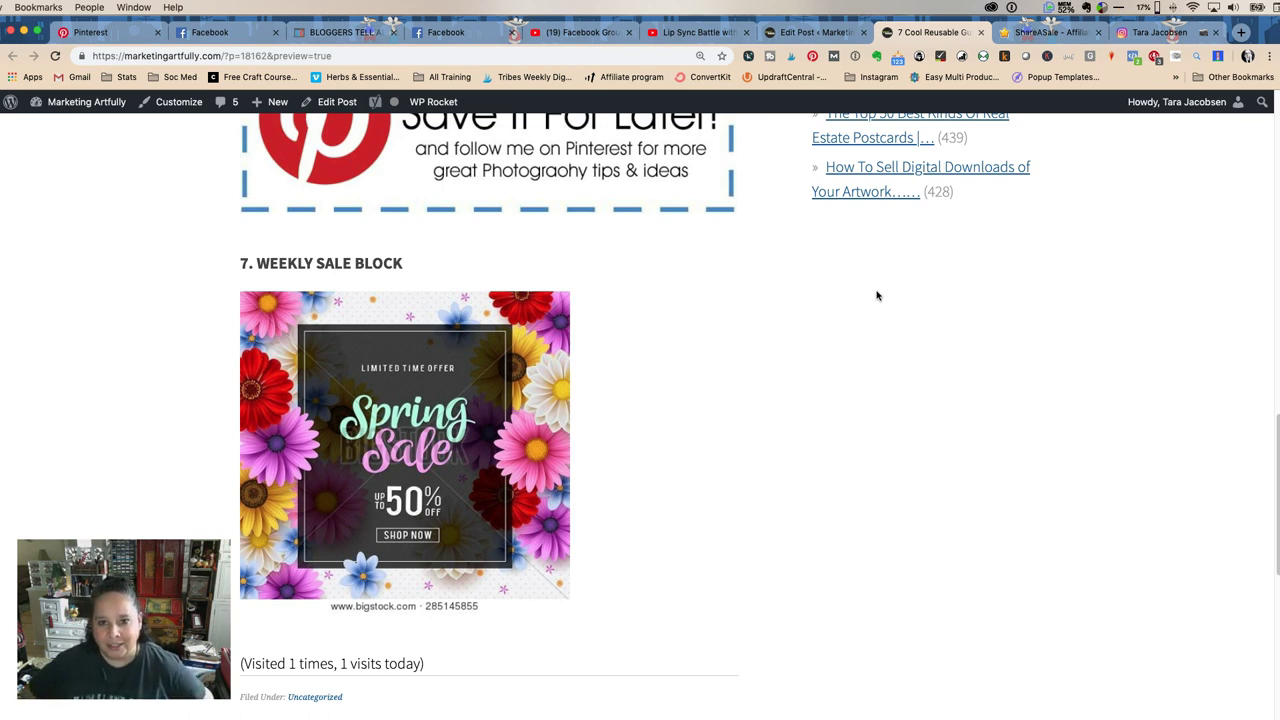
pyautogui.scroll(20, 877, 295)
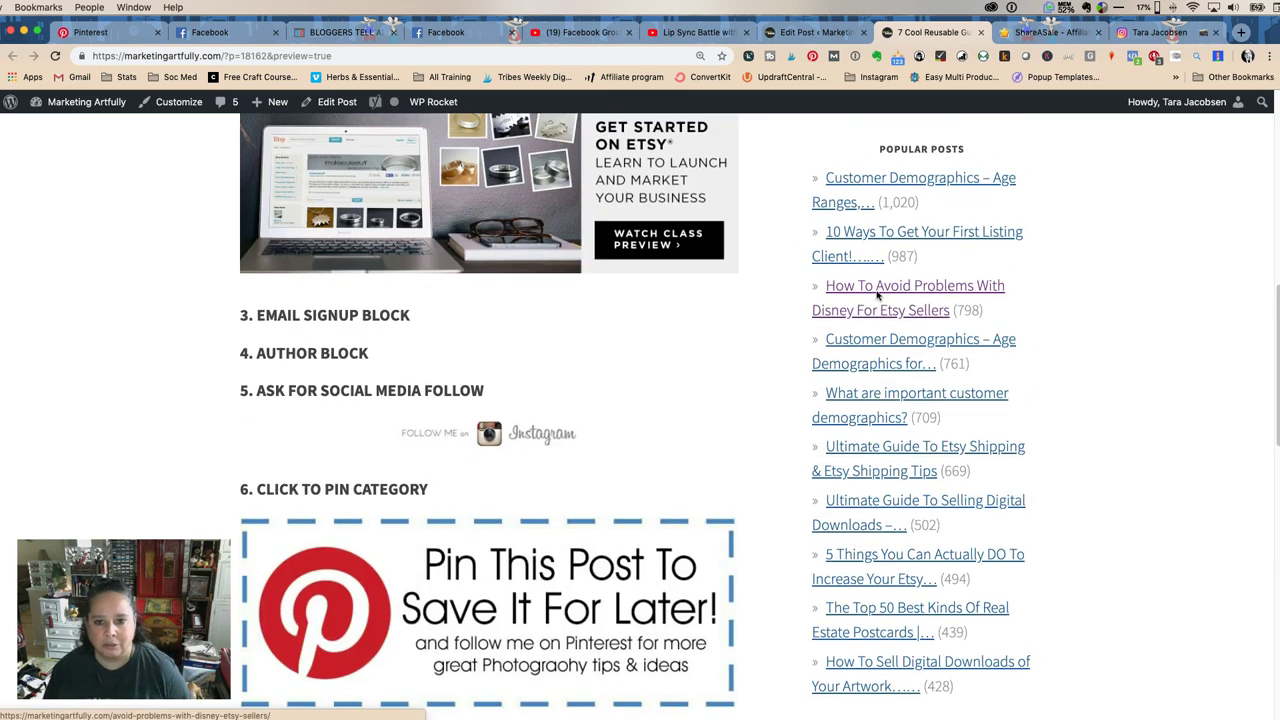